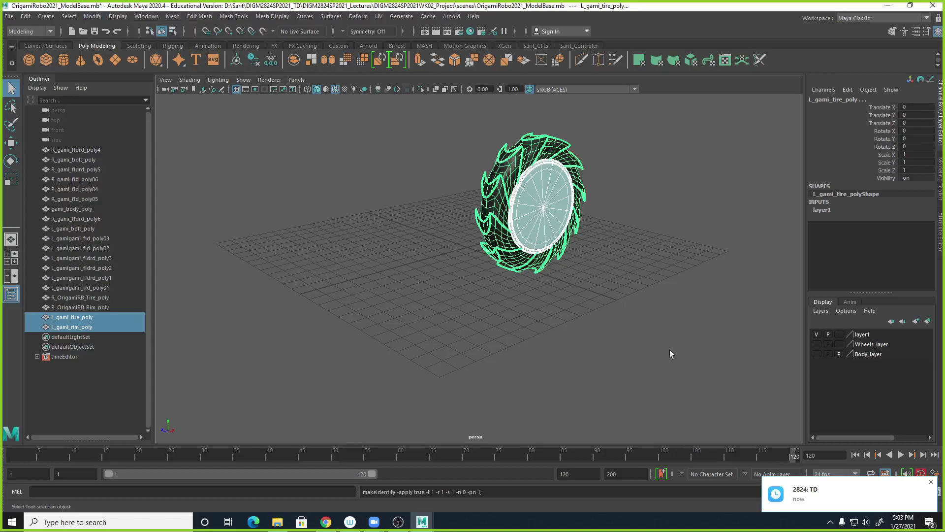
# Show Wheels_layer and Body_layer briefly and hide both layers again.
pyautogui.click(817, 344)
pyautogui.click(816, 354)
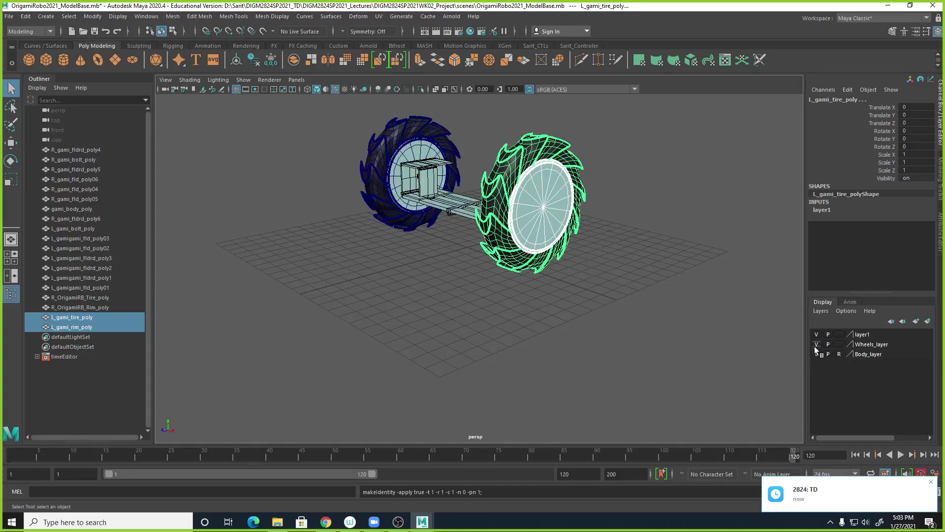
pyautogui.click(816, 345)
pyautogui.click(816, 353)
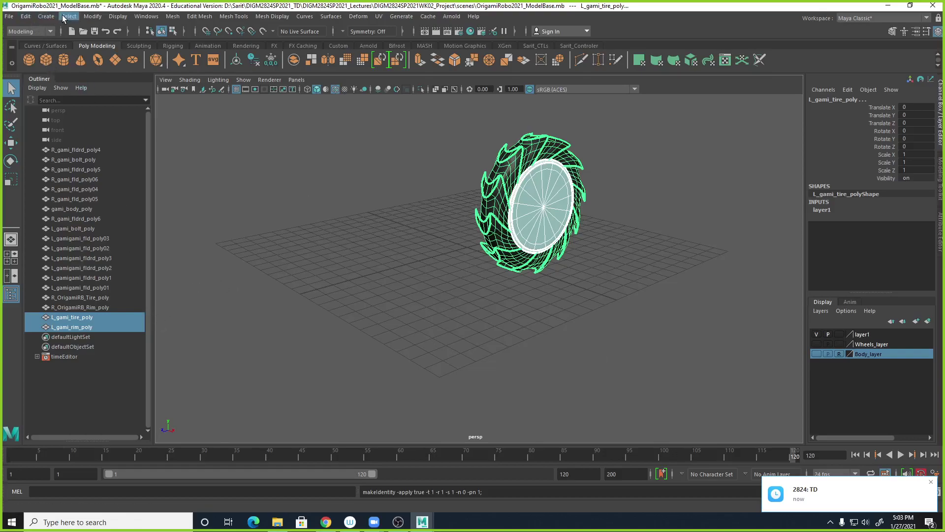
# Group L_gami_tire_poly and L_gami_rim_poly and rename the group as L_gami_tire__gp.
pyautogui.click(26, 16)
pyautogui.click(39, 205)
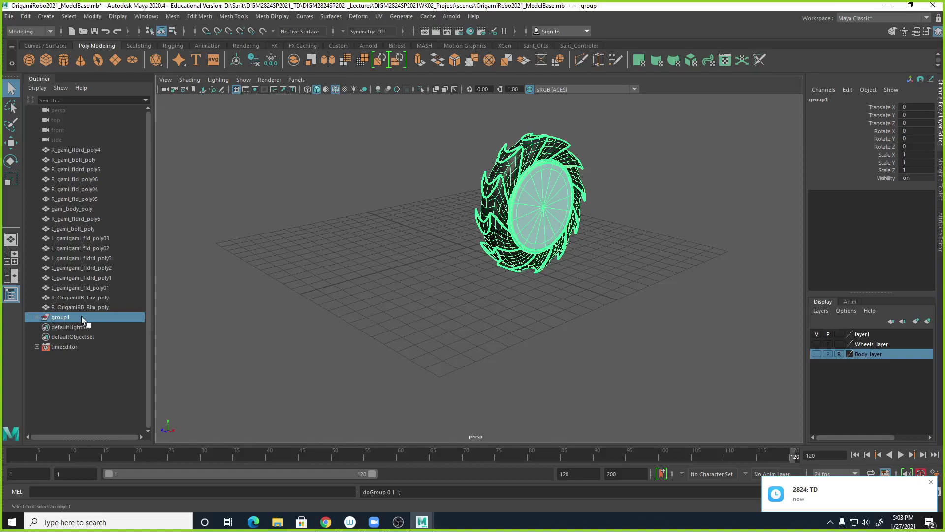
pyautogui.doubleClick(57, 318)
pyautogui.click(36, 317)
pyautogui.doubleClick(69, 327)
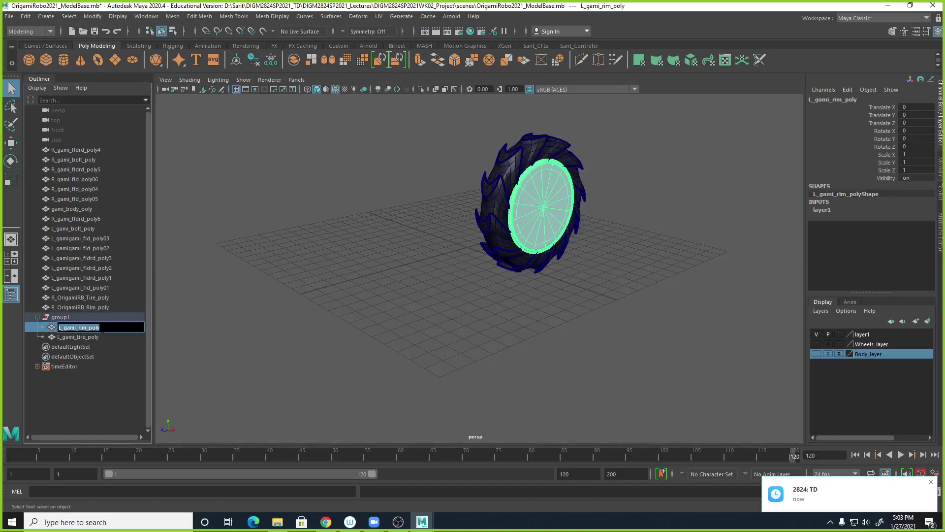
pyautogui.moveTo(89, 328); pyautogui.dragTo(70, 327)
pyautogui.doubleClick(83, 337)
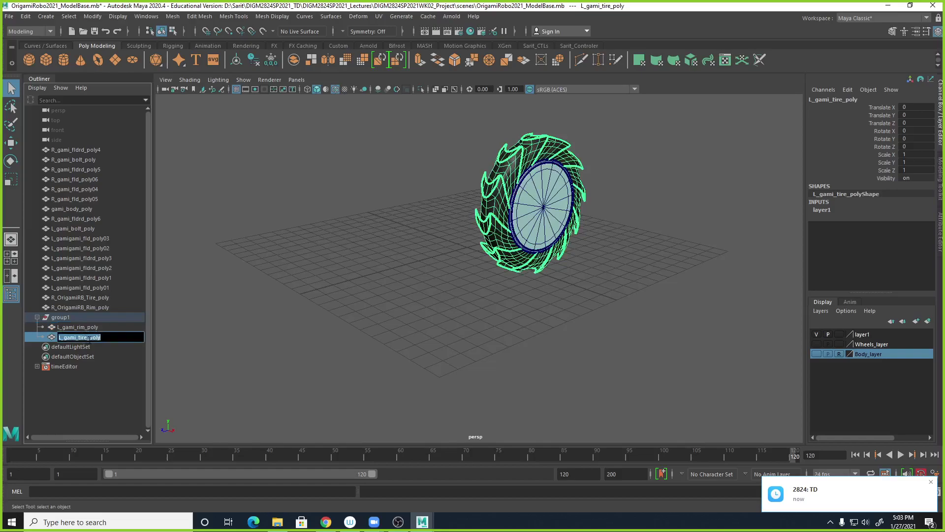
pyautogui.moveTo(89, 337); pyautogui.dragTo(62, 338)
pyautogui.doubleClick(62, 318)
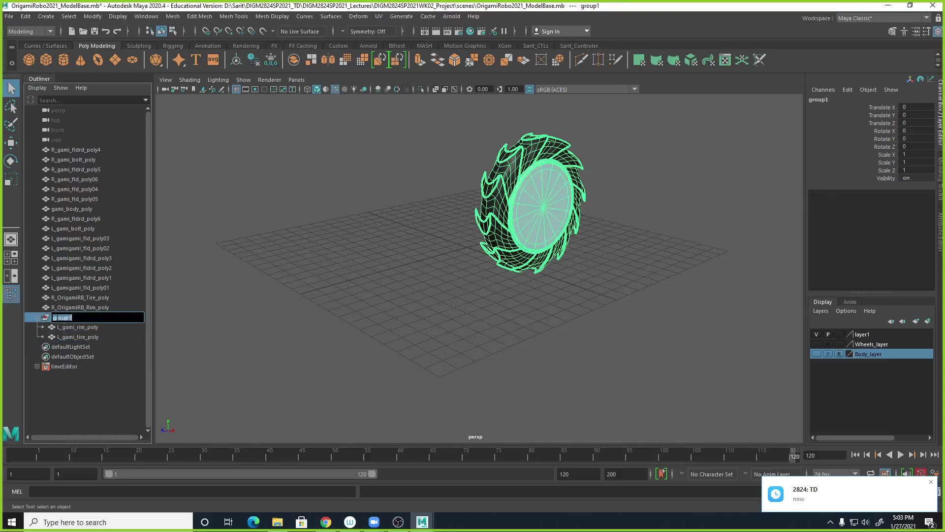
pyautogui.write('L_gami_tire_')
pyautogui.write('_gp')
pyautogui.press('Return')
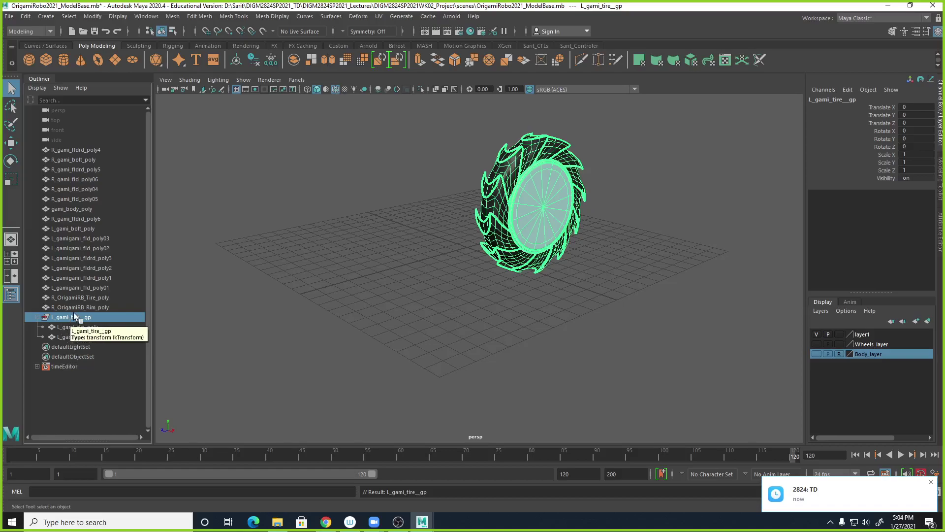
pyautogui.click(581, 255)
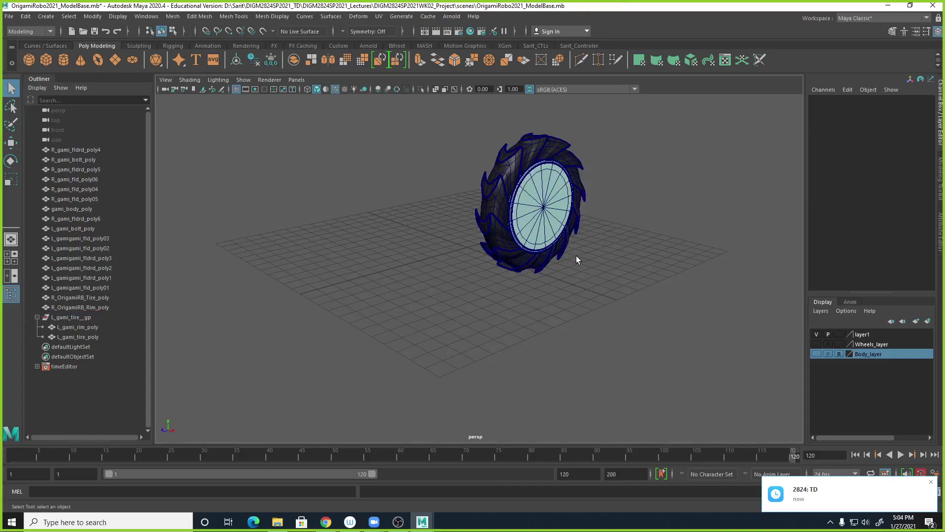
# Create the gear-shaped L controller curve from the custom Sarit_Controler shelf.
pyautogui.click(573, 46)
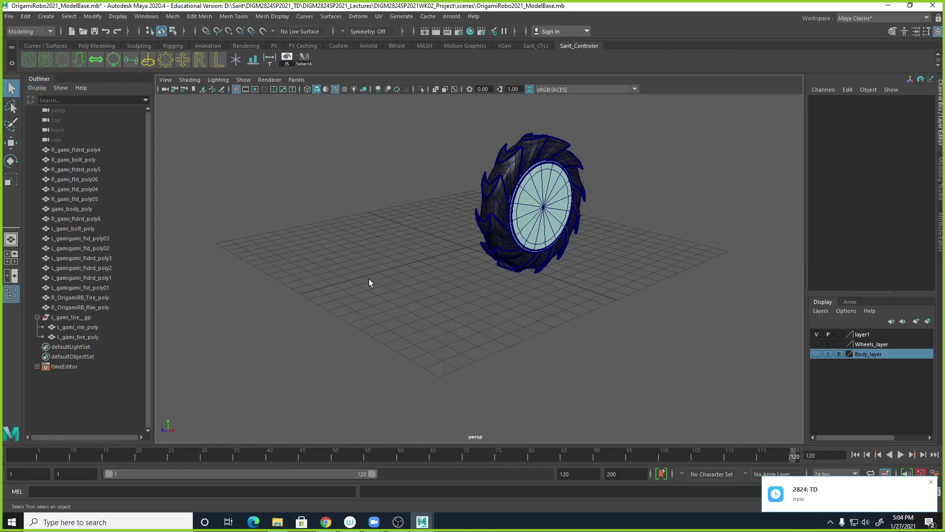
pyautogui.click(29, 61)
pyautogui.keyDown('alt'); pyautogui.moveTo(454, 302); pyautogui.dragTo(453, 341); pyautogui.keyUp('alt')
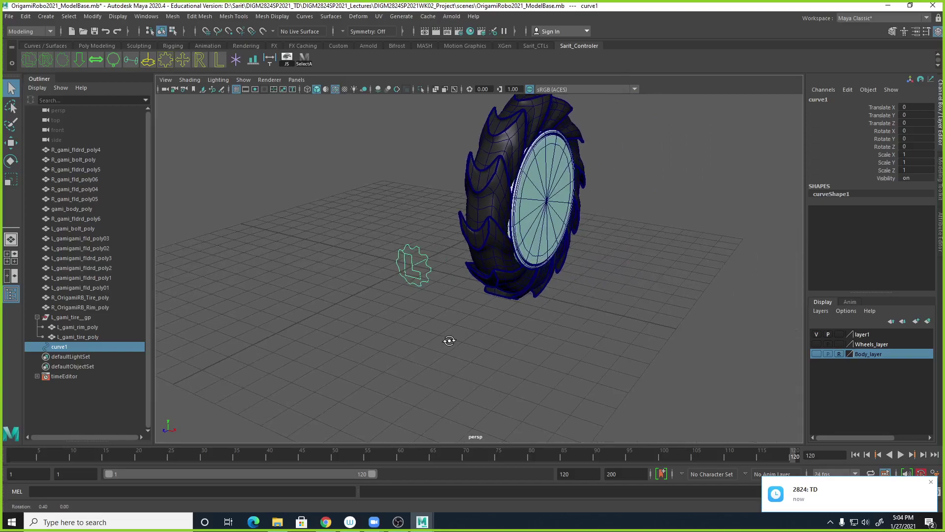
# Examine the rim's pivot and its position relative to the tire and the controller curve.
pyautogui.click(555, 210)
pyautogui.keyDown('alt'); pyautogui.moveTo(544, 261); pyautogui.dragTo(718, 292); pyautogui.keyUp('alt')
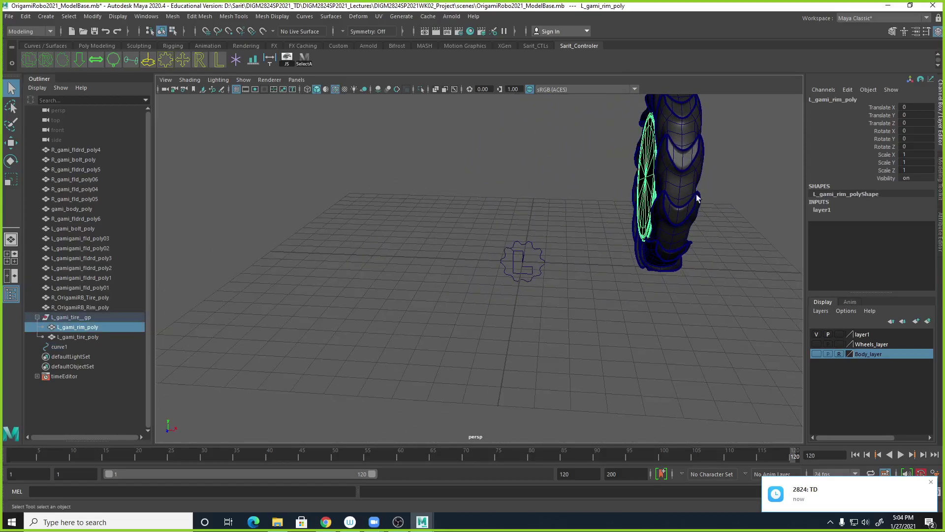
pyautogui.keyDown('alt'); pyautogui.moveTo(666, 278); pyautogui.dragTo(647, 257); pyautogui.keyUp('alt')
pyautogui.press('w')
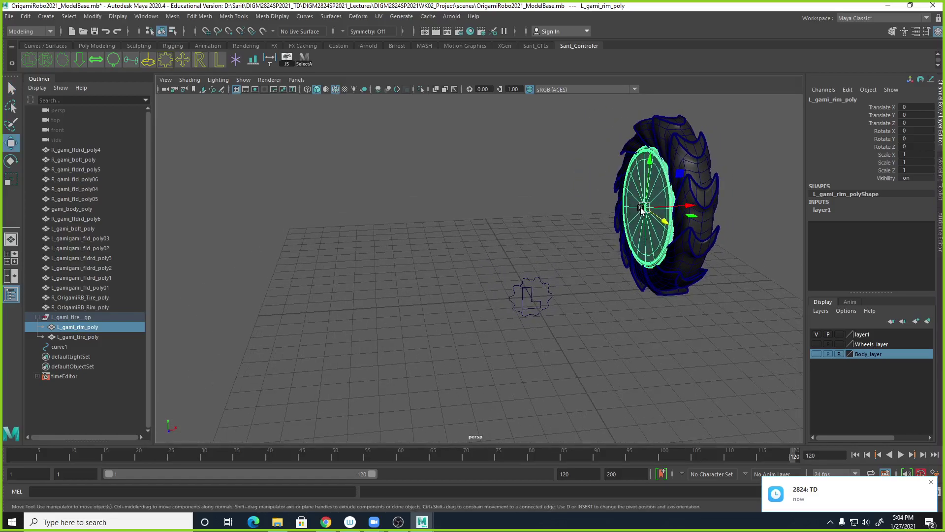
pyautogui.keyDown('alt'); pyautogui.moveTo(631, 216); pyautogui.dragTo(661, 284); pyautogui.keyUp('alt')
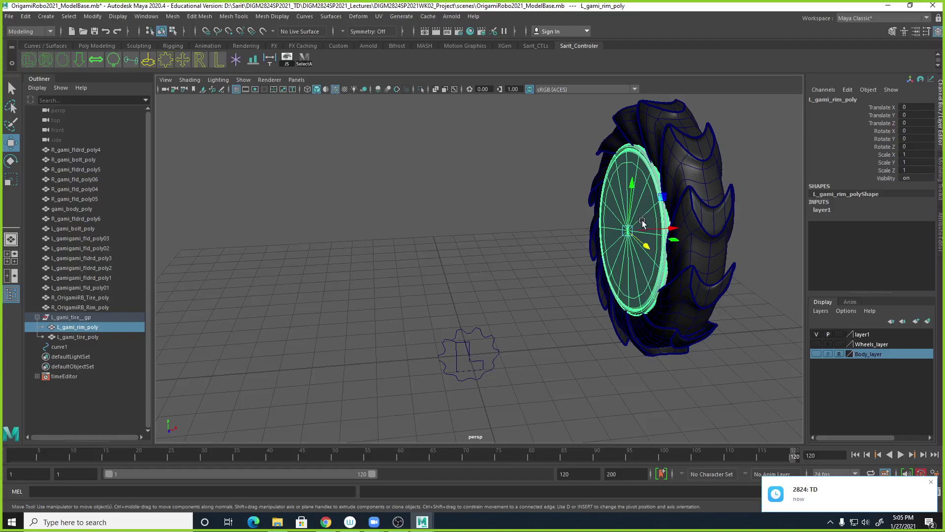
pyautogui.click(707, 253)
pyautogui.keyDown('alt'); pyautogui.moveTo(707, 253); pyautogui.dragTo(661, 261); pyautogui.keyUp('alt')
# Align the L controller curve vertically to the centre of L_gami_tire_poly with the Align Tool.
pyautogui.click(283, 299)
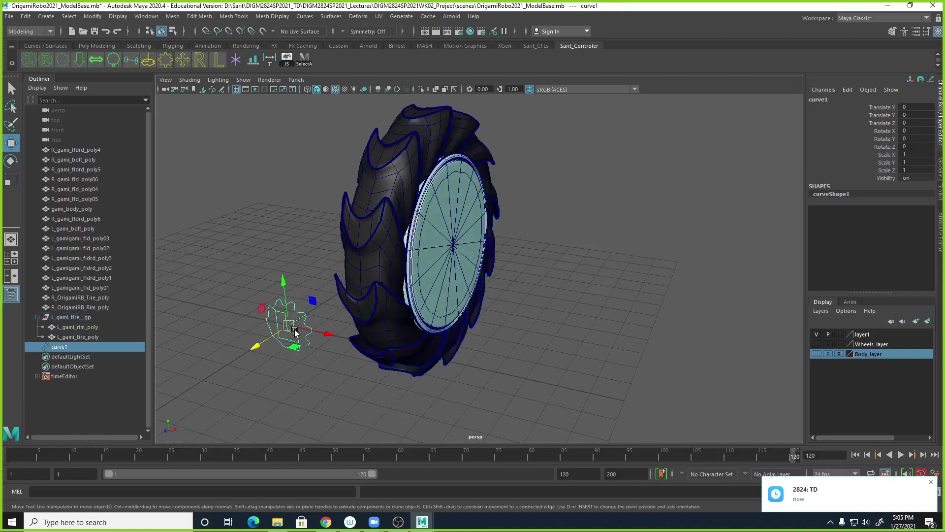
pyautogui.keyDown('shift'); pyautogui.click(376, 179); pyautogui.keyUp('shift')
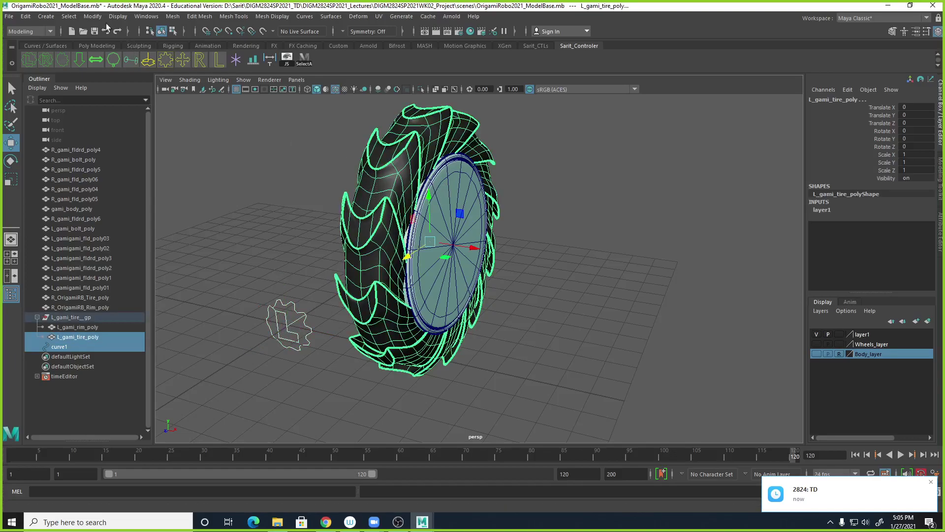
pyautogui.click(93, 16)
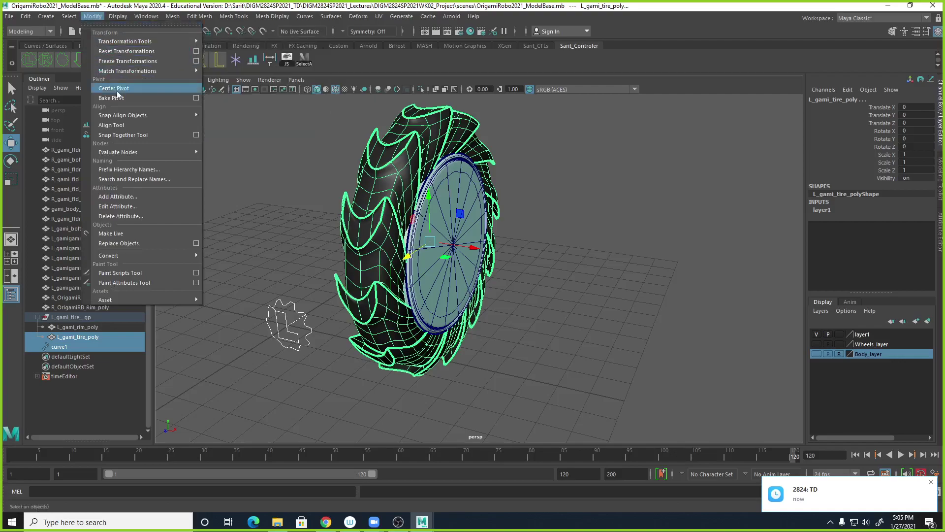
pyautogui.click(113, 124)
pyautogui.click(512, 211)
pyautogui.click(465, 391)
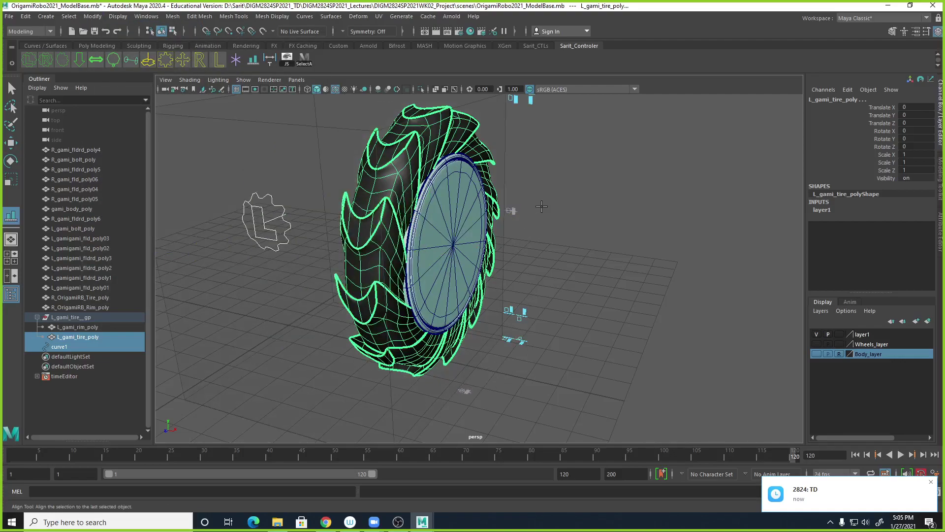
# Align the L controller curve to the tire's centre along the horizontal axes as well.
pyautogui.scroll(-3, 542, 207)
pyautogui.scroll(5, 475, 179)
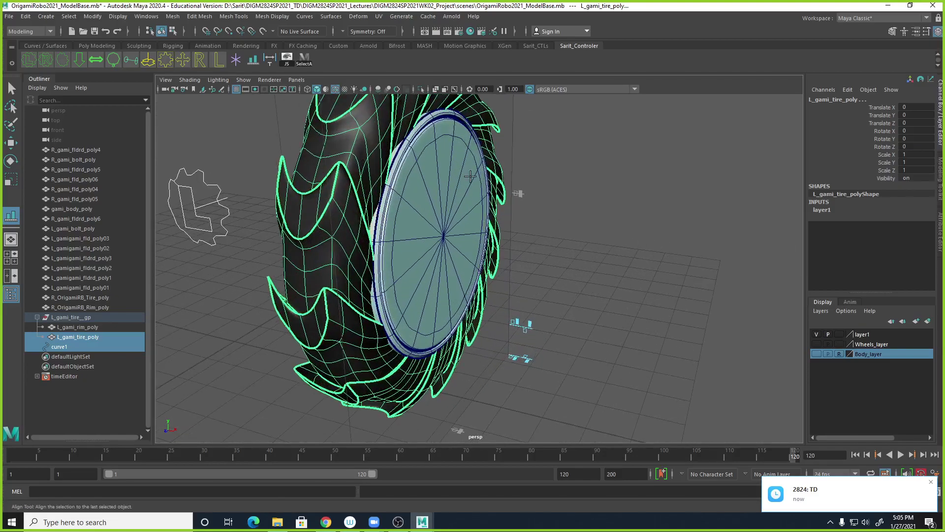
pyautogui.keyDown('alt'); pyautogui.moveTo(475, 180); pyautogui.dragTo(513, 264, button='middle'); pyautogui.keyUp('alt')
pyautogui.keyDown('alt'); pyautogui.moveTo(529, 212); pyautogui.dragTo(363, 203, button='right'); pyautogui.keyUp('alt')
pyautogui.keyDown('alt'); pyautogui.moveTo(504, 228); pyautogui.dragTo(544, 347, button='right'); pyautogui.keyUp('alt')
pyautogui.keyDown('alt'); pyautogui.moveTo(544, 347); pyautogui.dragTo(543, 330); pyautogui.keyUp('alt')
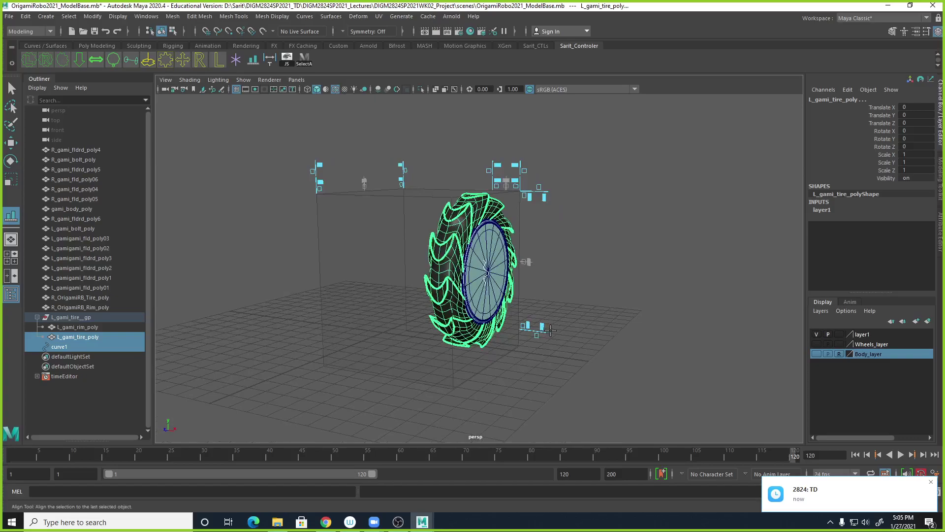
# Display the wheel in wireframe to check the curve inside it, and leave the Align Tool.
pyautogui.press('4')
pyautogui.hotkey('alt', 'space')
pyautogui.keyDown('alt'); pyautogui.moveTo(554, 315); pyautogui.dragTo(691, 314, button='right'); pyautogui.keyUp('alt')
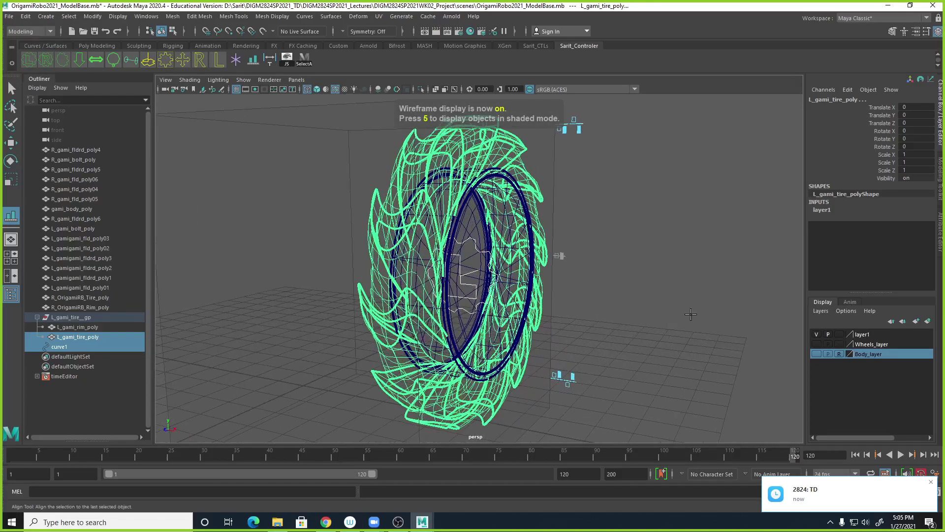
pyautogui.click(12, 88)
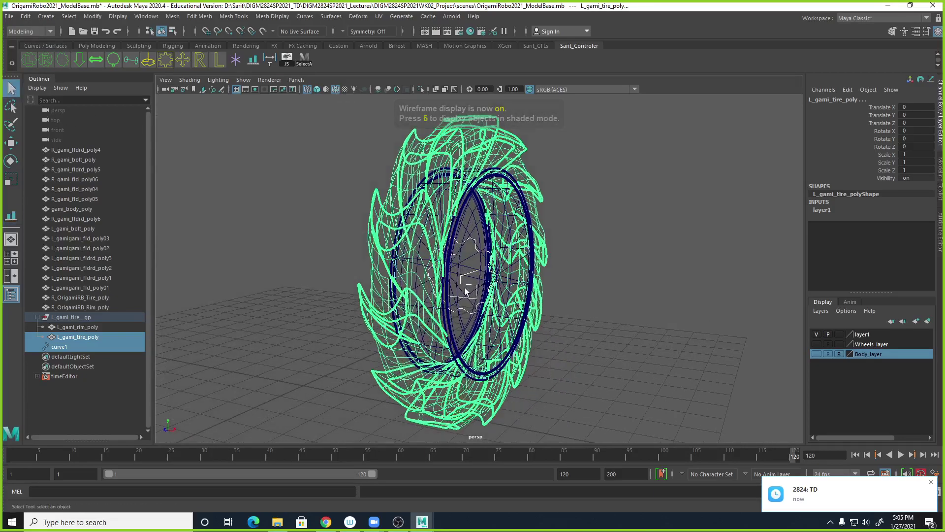
pyautogui.keyDown('alt'); pyautogui.moveTo(491, 291); pyautogui.dragTo(494, 317); pyautogui.keyUp('alt')
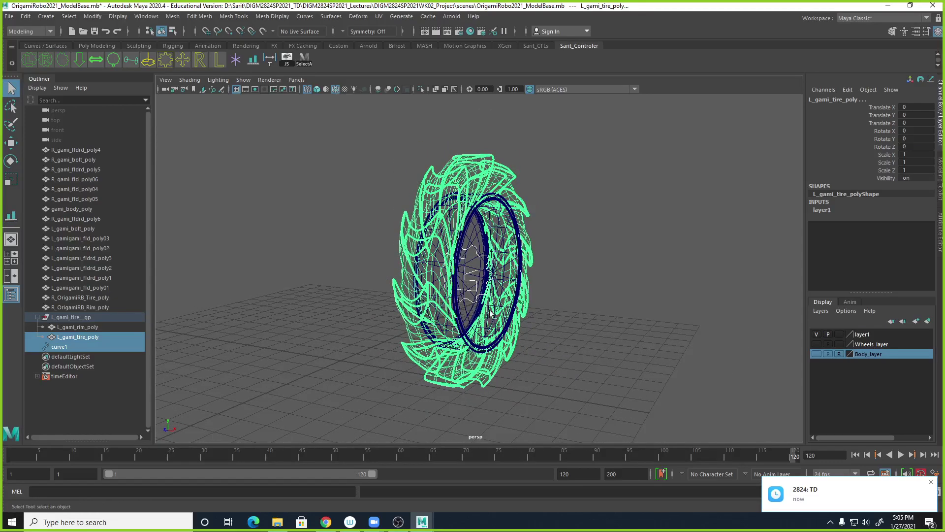
# Select only the L controller curve and set its Rotate Y to 90.
pyautogui.press('e')
pyautogui.moveTo(475, 281); pyautogui.dragTo(586, 297)
pyautogui.click(542, 311)
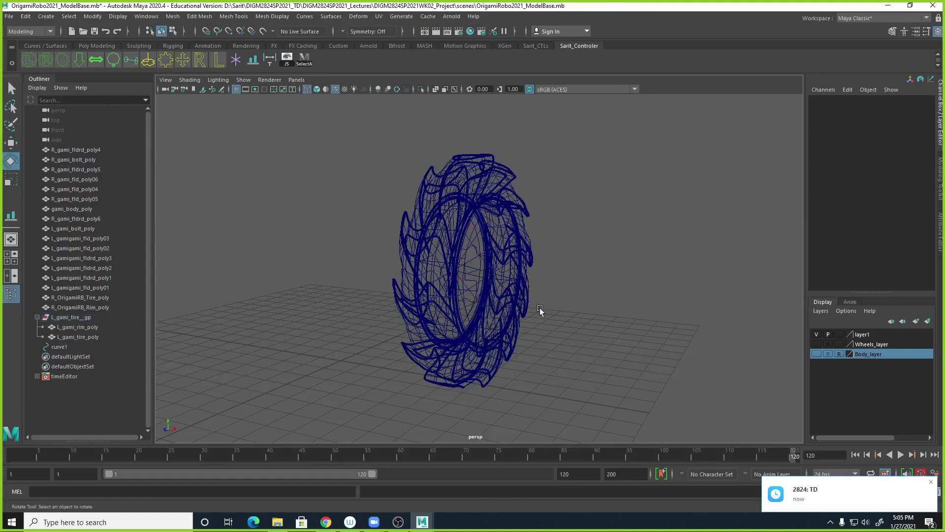
pyautogui.click(475, 282)
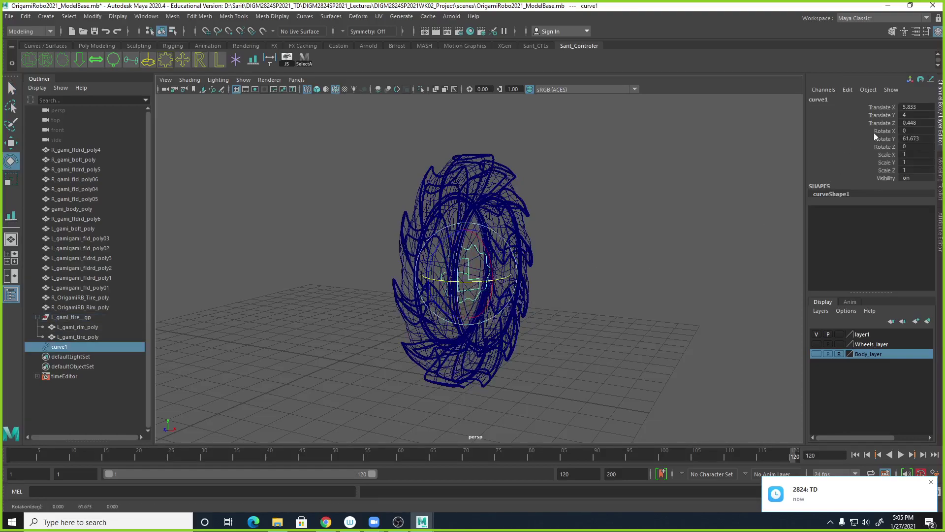
pyautogui.click(913, 137)
pyautogui.write('90')
pyautogui.press('Return')
# Freeze the transformations of the L controller curve.
pyautogui.keyDown('alt'); pyautogui.moveTo(643, 365); pyautogui.dragTo(644, 343); pyautogui.keyUp('alt')
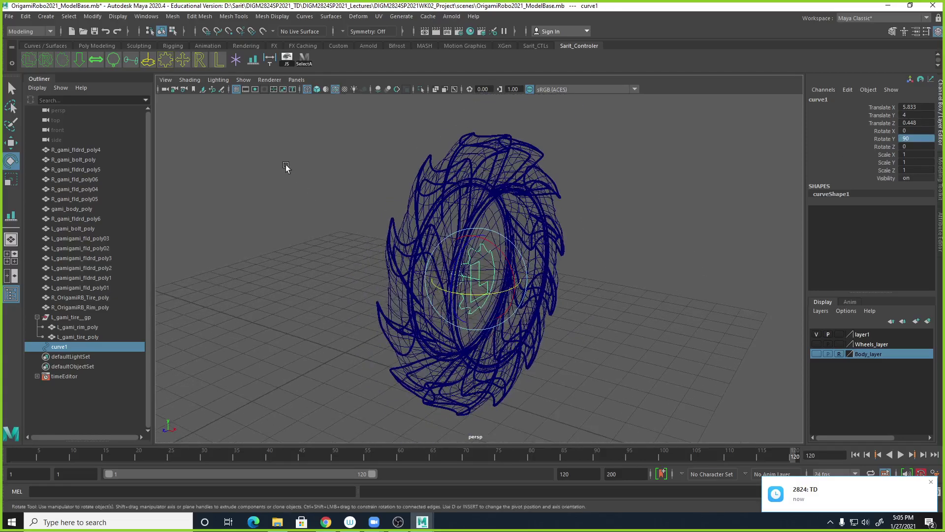
pyautogui.click(93, 16)
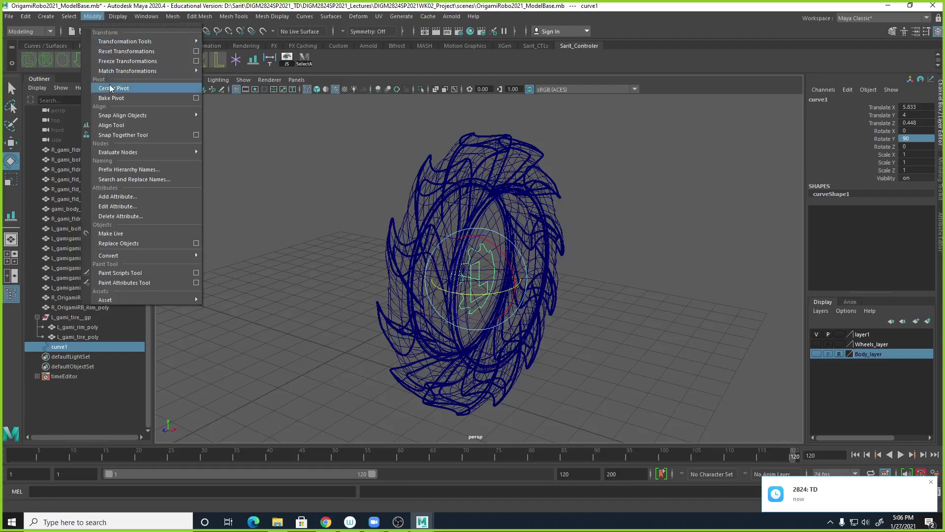
pyautogui.click(131, 61)
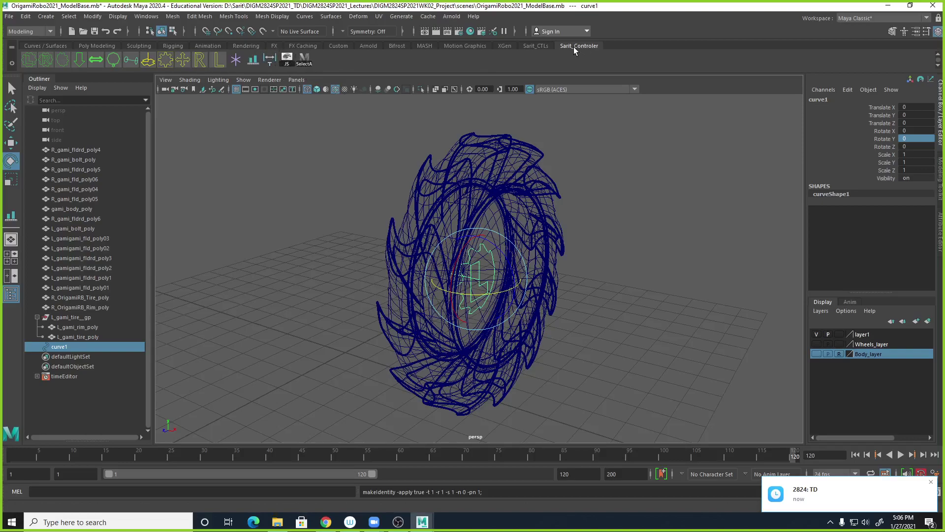
# Delete the SelectA item from the Sarit_Controler shelf and add a Freeze Transformations shortcut to it.
pyautogui.rightClick(303, 64)
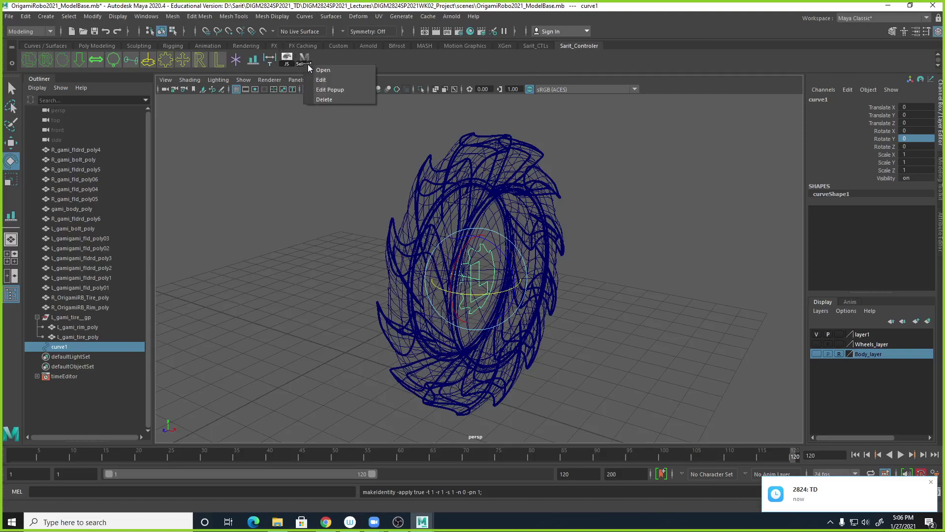
pyautogui.click(324, 99)
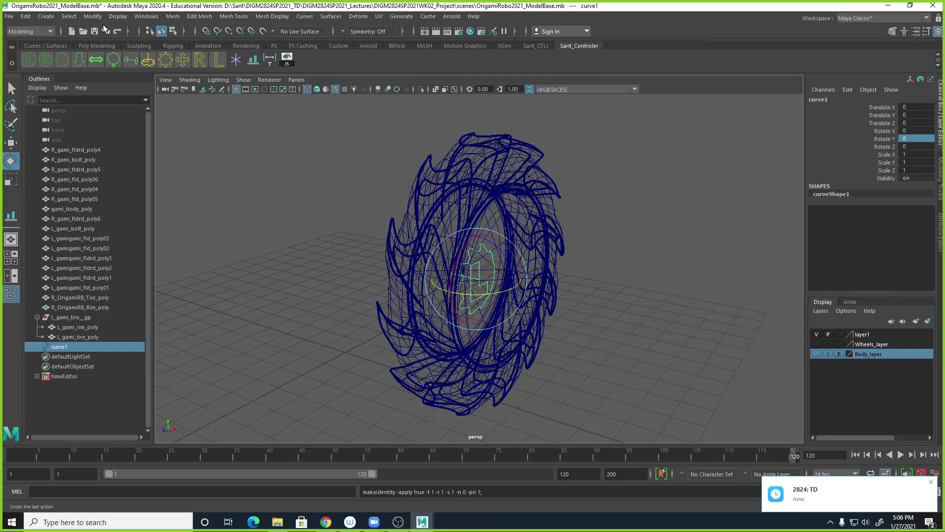
pyautogui.click(93, 16)
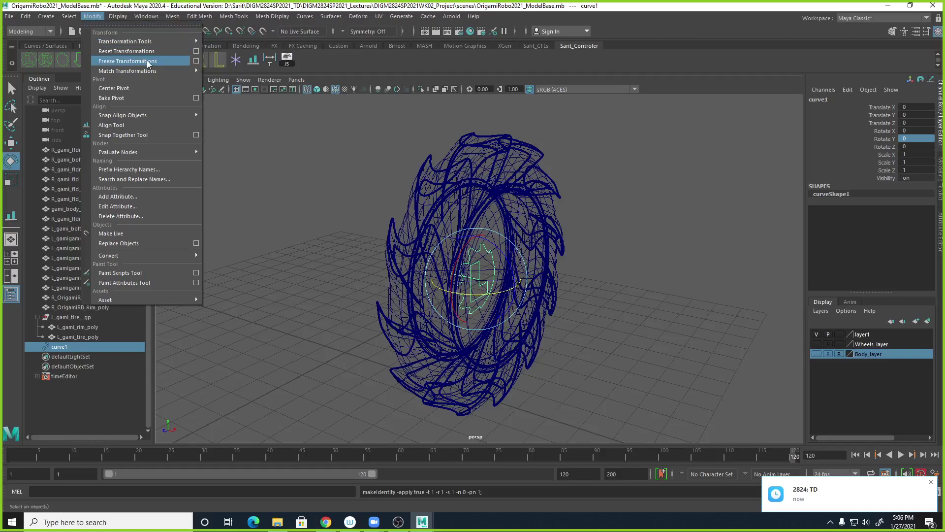
pyautogui.keyDown('ctrl'); pyautogui.keyDown('shift'); pyautogui.click(126, 60); pyautogui.keyUp('shift'); pyautogui.keyUp('ctrl')
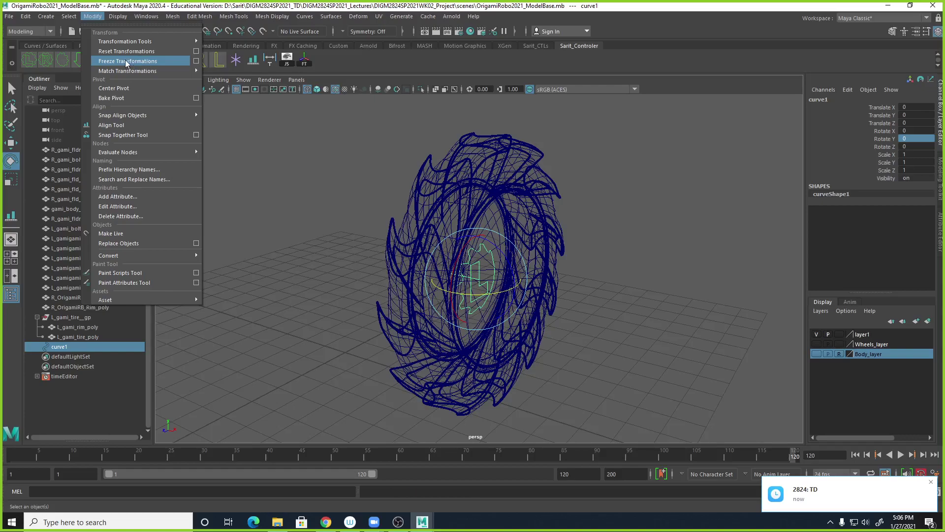
# Try adding a shelf shortcut for the Freeze Transformations options, and delete that shortcut from the shelf.
pyautogui.keyDown('ctrl'); pyautogui.keyDown('shift'); pyautogui.click(197, 61); pyautogui.keyUp('shift'); pyautogui.keyUp('ctrl')
pyautogui.click(197, 61)
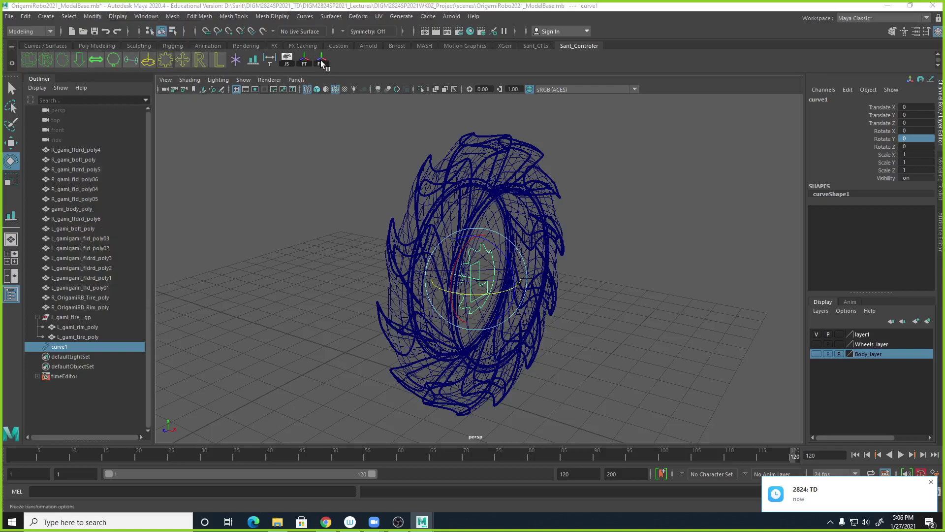
pyautogui.click(859, 74)
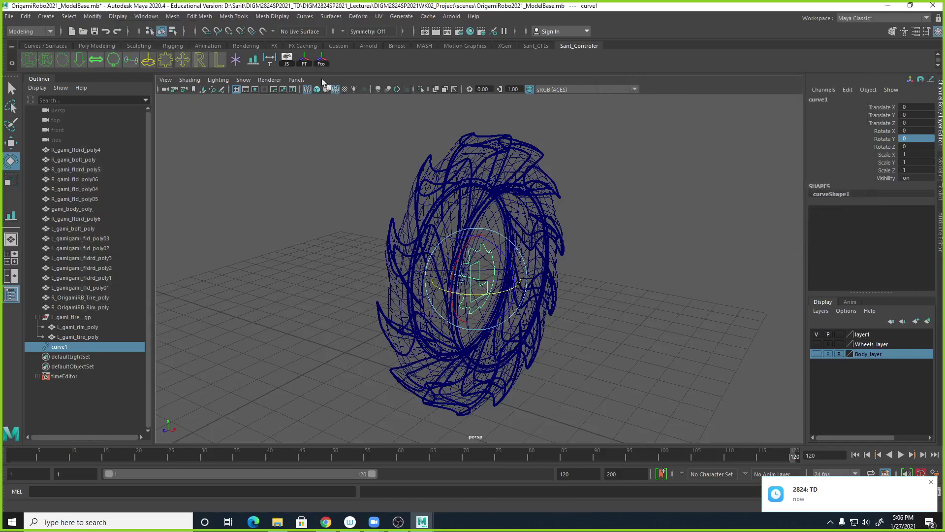
pyautogui.rightClick(325, 60)
pyautogui.click(340, 93)
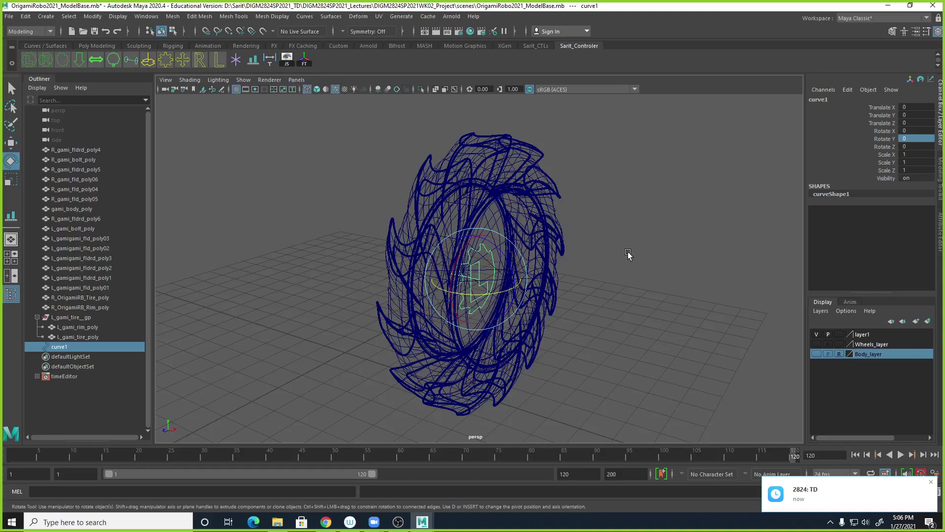
pyautogui.keyDown('alt'); pyautogui.moveTo(633, 253); pyautogui.dragTo(562, 246); pyautogui.keyUp('alt')
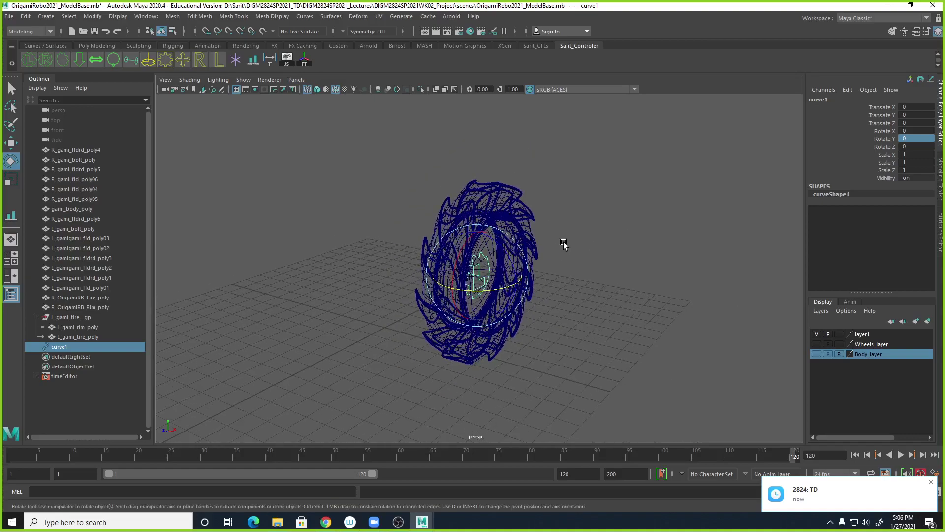
# Examine how the L controller curve, the tire and the rim line up by selecting them individually and in pairs.
pyautogui.click(575, 240)
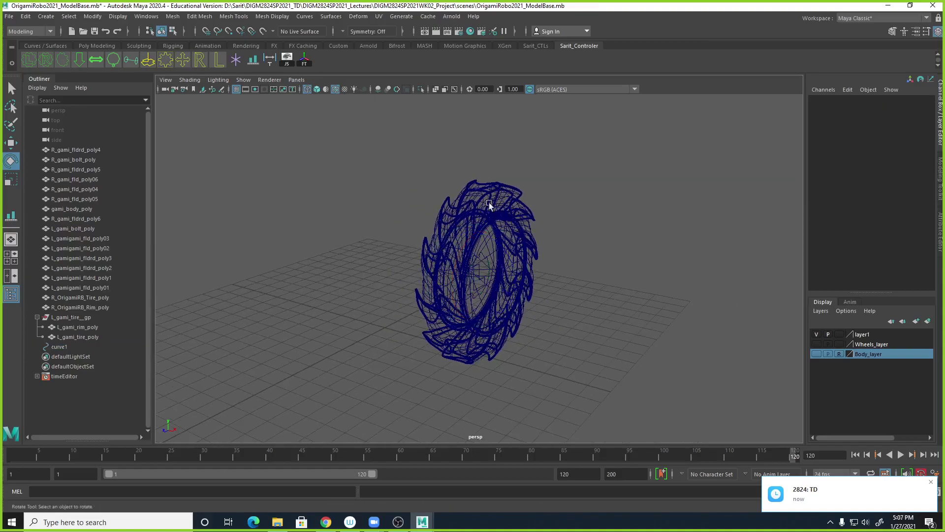
pyautogui.click(491, 265)
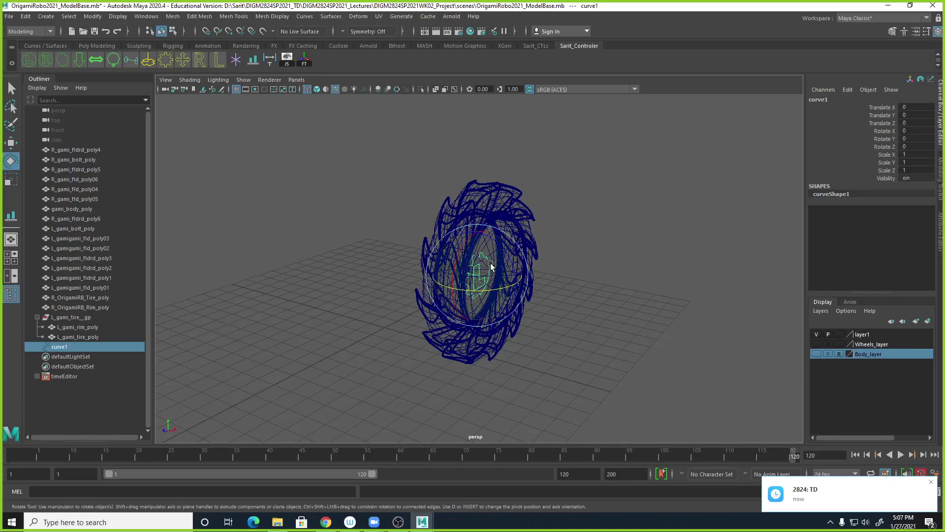
pyautogui.keyDown('shift'); pyautogui.click(512, 199); pyautogui.keyUp('shift')
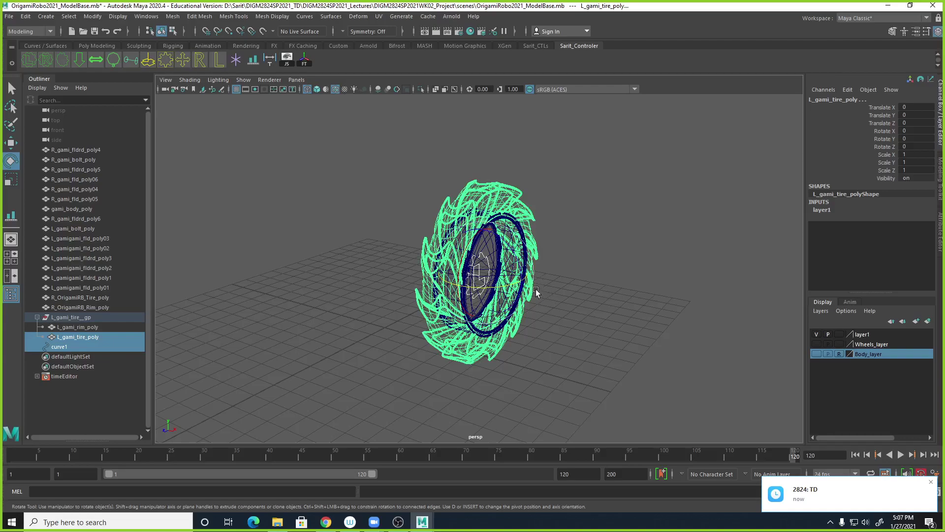
pyautogui.click(502, 197)
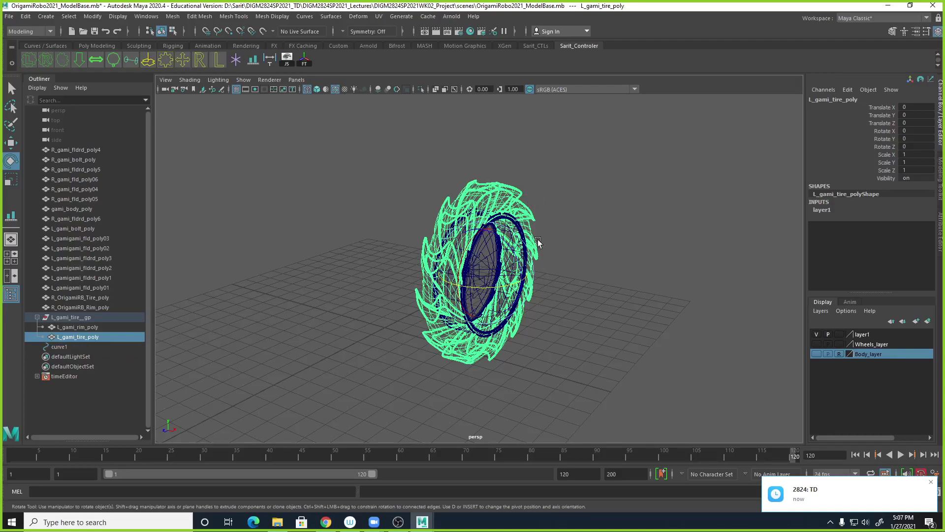
pyautogui.click(557, 235)
pyautogui.click(523, 238)
pyautogui.keyDown('shift'); pyautogui.click(525, 205); pyautogui.keyUp('shift')
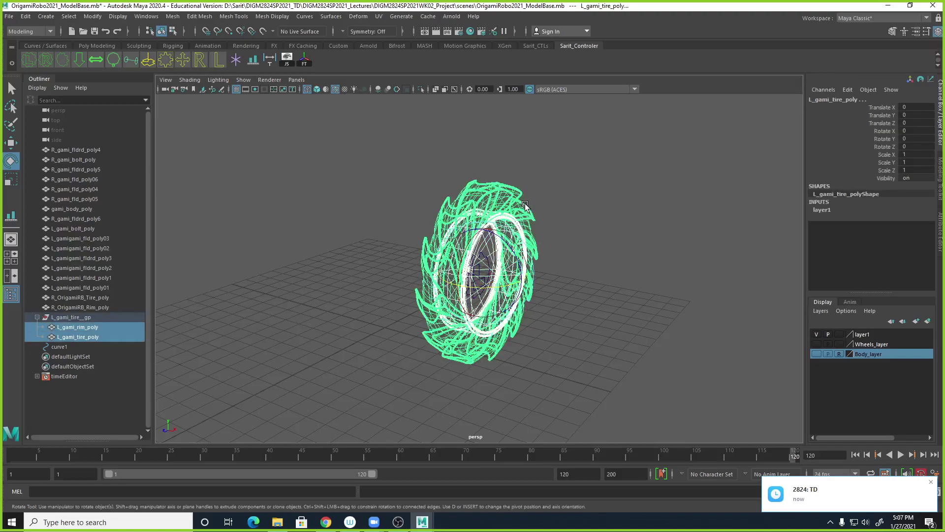
pyautogui.click(575, 221)
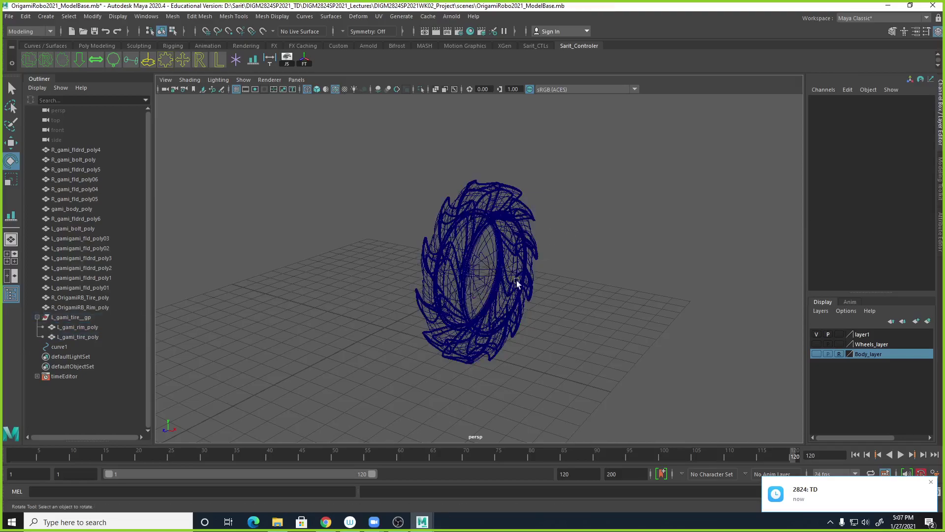
# Select the L controller curve and examine its pivot position inside the wheel in the wireframe front view.
pyautogui.click(480, 269)
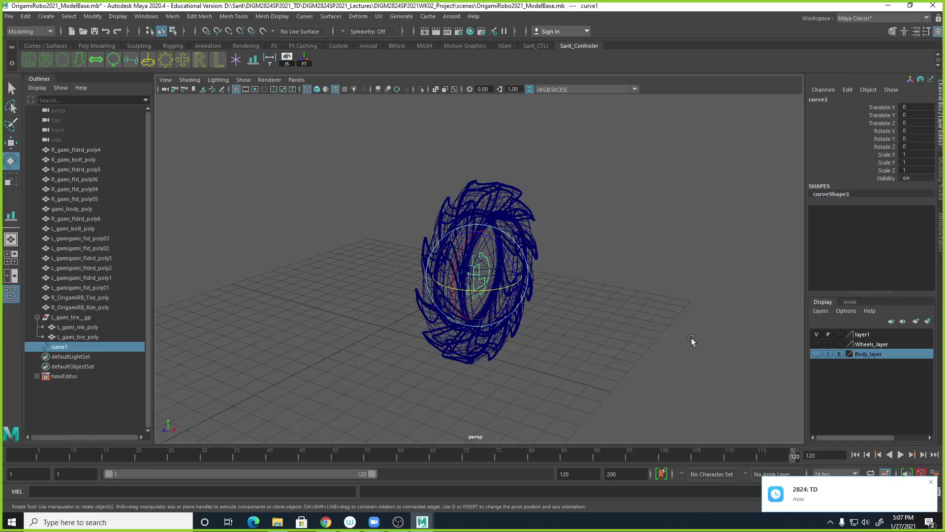
pyautogui.press('w')
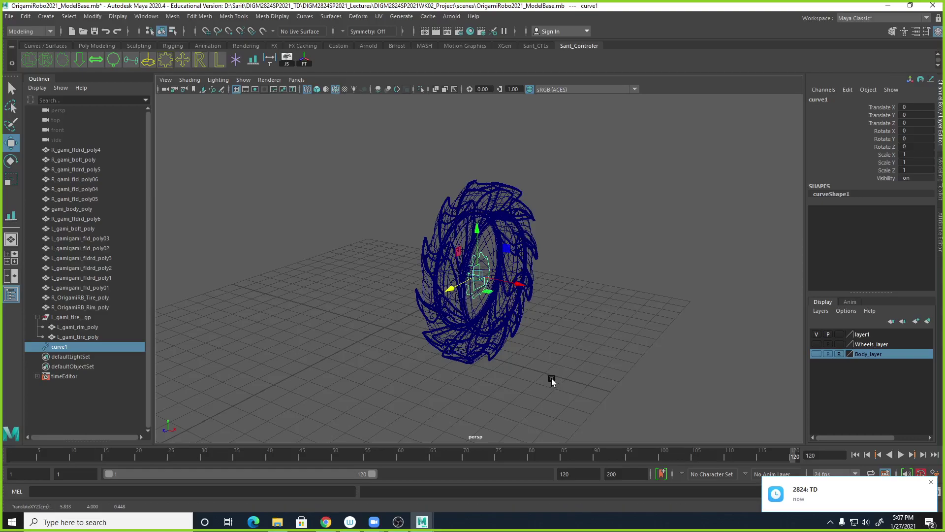
pyautogui.press('space')
pyautogui.press('space')
pyautogui.keyDown('alt'); pyautogui.moveTo(440, 357); pyautogui.dragTo(431, 402, button='middle'); pyautogui.keyUp('alt')
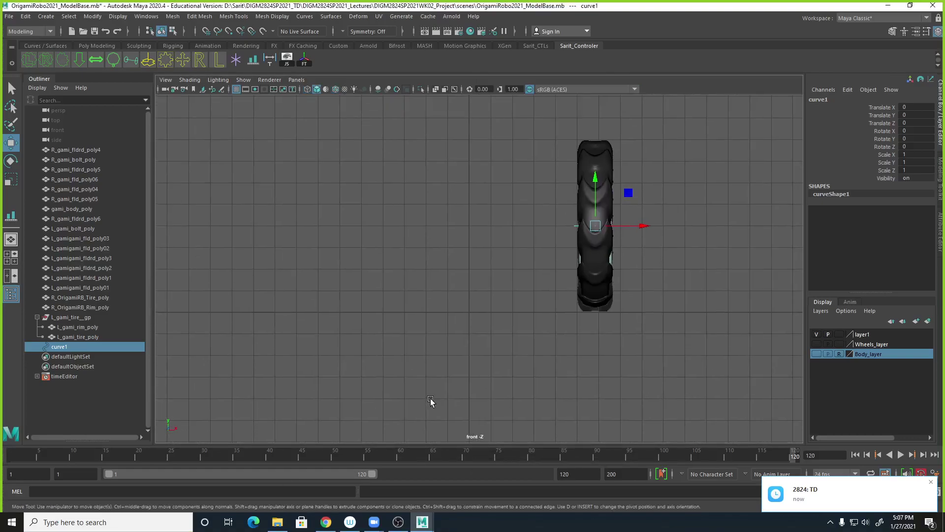
pyautogui.press('4')
pyautogui.keyDown('alt'); pyautogui.moveTo(485, 328); pyautogui.dragTo(808, 320, button='right'); pyautogui.keyUp('alt')
pyautogui.keyDown('alt'); pyautogui.moveTo(669, 309); pyautogui.dragTo(498, 408, button='middle'); pyautogui.keyUp('alt')
pyautogui.keyDown('alt'); pyautogui.moveTo(364, 342); pyautogui.dragTo(764, 297, button='right'); pyautogui.keyUp('alt')
pyautogui.keyDown('alt'); pyautogui.moveTo(619, 385); pyautogui.dragTo(497, 291, button='middle'); pyautogui.keyUp('alt')
pyautogui.keyDown('alt'); pyautogui.moveTo(411, 298); pyautogui.dragTo(606, 262, button='right'); pyautogui.keyUp('alt')
pyautogui.keyDown('alt'); pyautogui.moveTo(495, 245); pyautogui.dragTo(492, 333, button='middle'); pyautogui.keyUp('alt')
pyautogui.keyDown('alt'); pyautogui.moveTo(381, 214); pyautogui.dragTo(435, 184, button='right'); pyautogui.keyUp('alt')
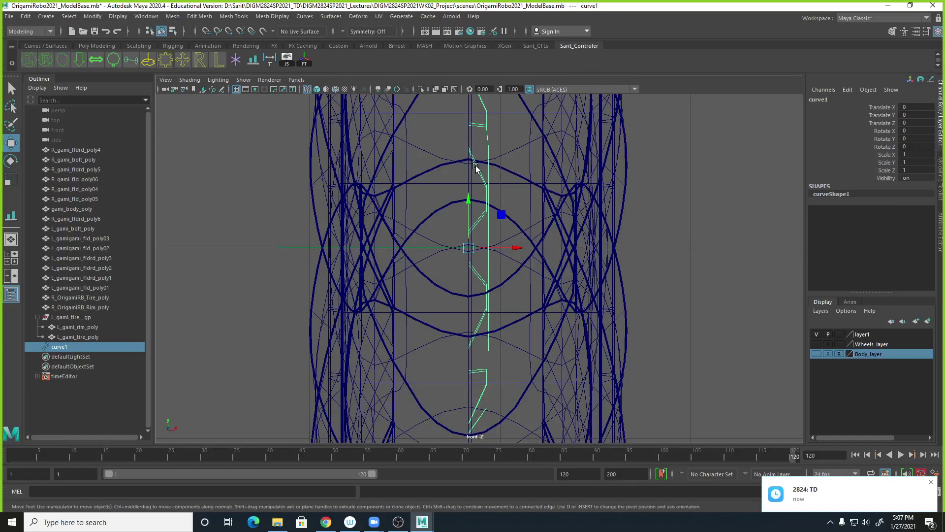
pyautogui.keyDown('alt'); pyautogui.moveTo(616, 338); pyautogui.dragTo(785, 269, button='right'); pyautogui.keyUp('alt')
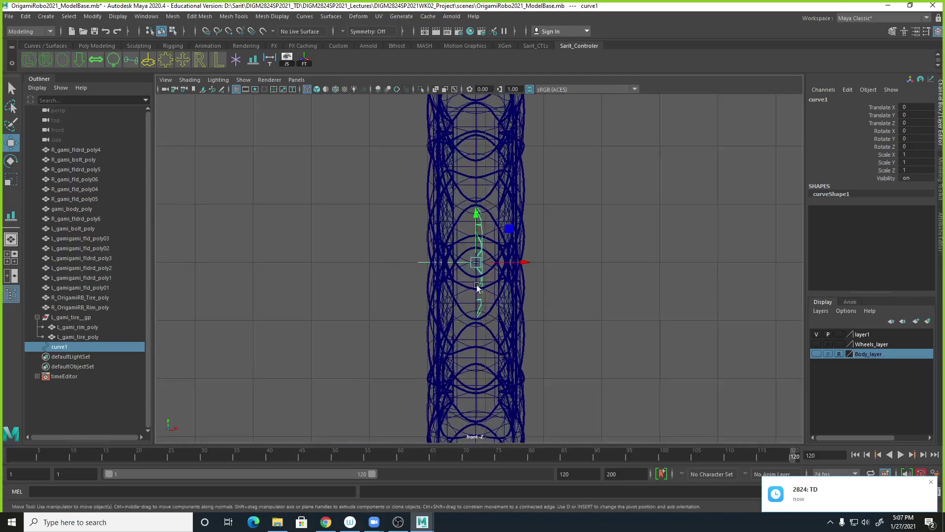
# Move the L controller curve outside the wheel to Translate X about 4.04 and scale it uniformly to about 2.69.
pyautogui.moveTo(502, 263); pyautogui.dragTo(880, 298)
pyautogui.press('r')
pyautogui.keyDown('alt'); pyautogui.moveTo(751, 302); pyautogui.dragTo(667, 280, button='right'); pyautogui.keyUp('alt')
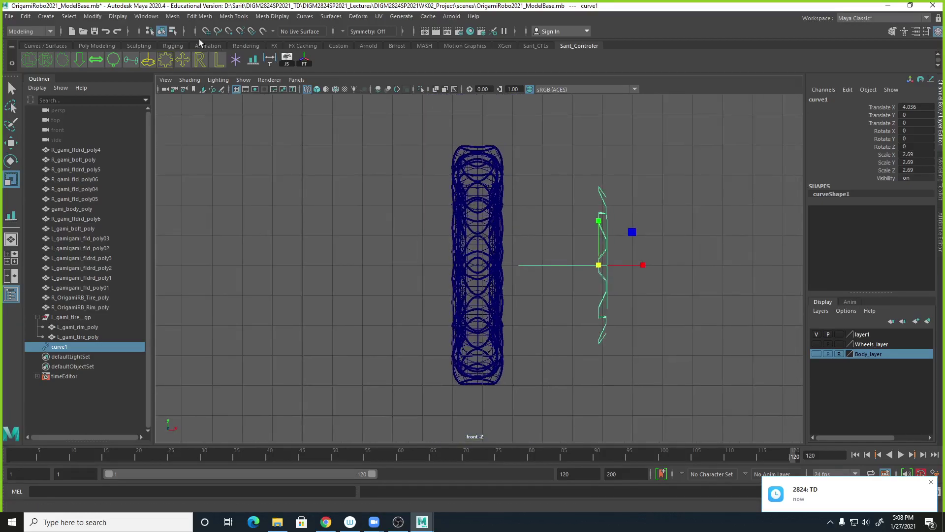
# Freeze the L controller curve's transformations and move its pivot along X to the wheel's centre line.
pyautogui.click(92, 16)
pyautogui.click(106, 60)
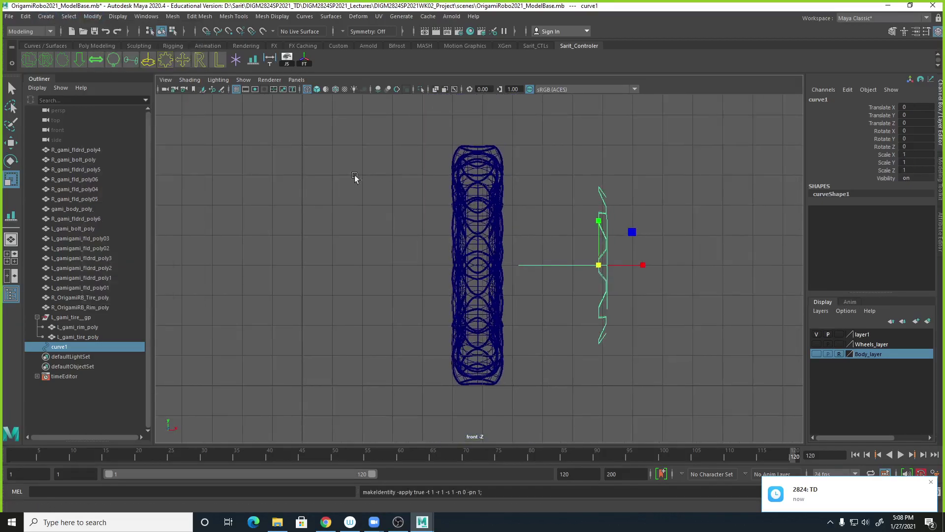
pyautogui.press('d')
pyautogui.moveTo(642, 271); pyautogui.dragTo(529, 265)
pyautogui.press('d')
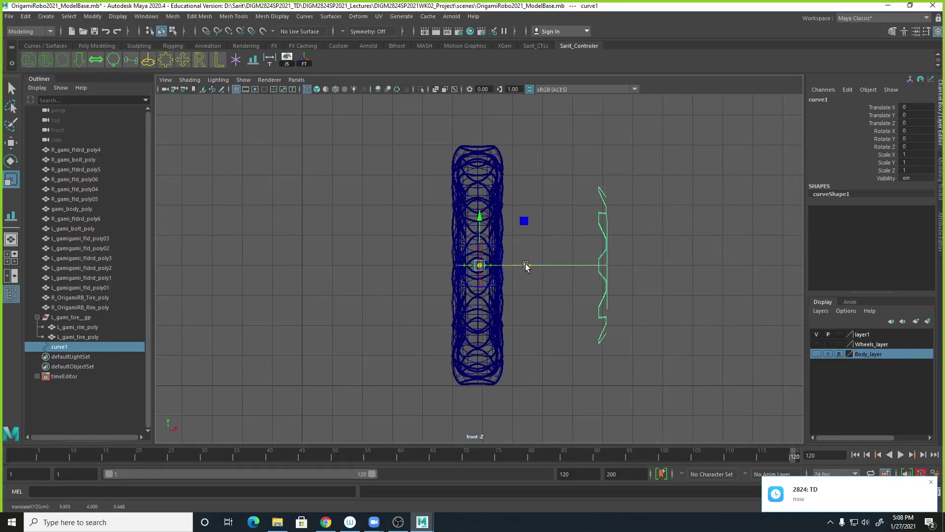
pyautogui.scroll(3, 427, 291)
pyautogui.scroll(3, 427, 291)
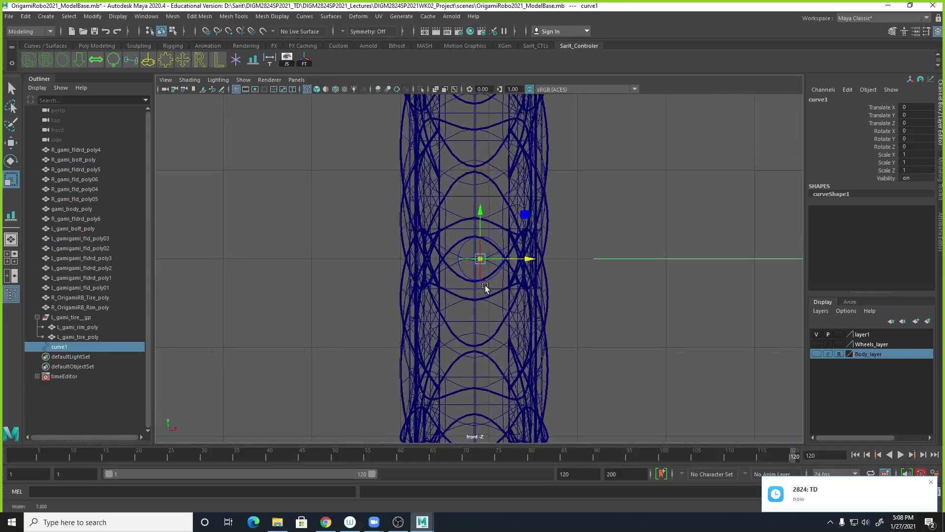
pyautogui.press('d')
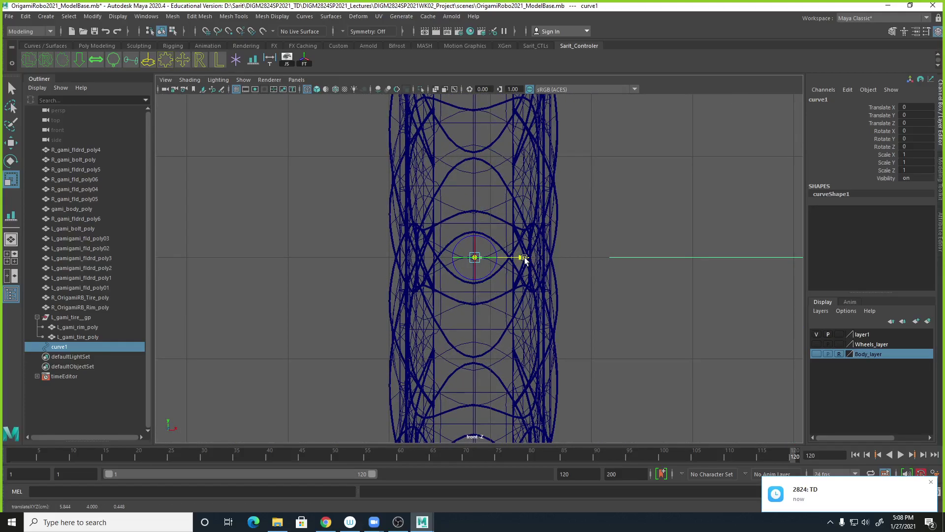
pyautogui.moveTo(524, 260); pyautogui.dragTo(524, 260)
pyautogui.press('d')
pyautogui.press('r')
# Centre the L controller curve on the rim in the wireframe side view with Translate Z about -0.461, and freeze its transformations.
pyautogui.press('space')
pyautogui.click(667, 209)
pyautogui.press('5')
pyautogui.keyDown('alt'); pyautogui.moveTo(668, 210); pyautogui.dragTo(633, 189); pyautogui.keyUp('alt')
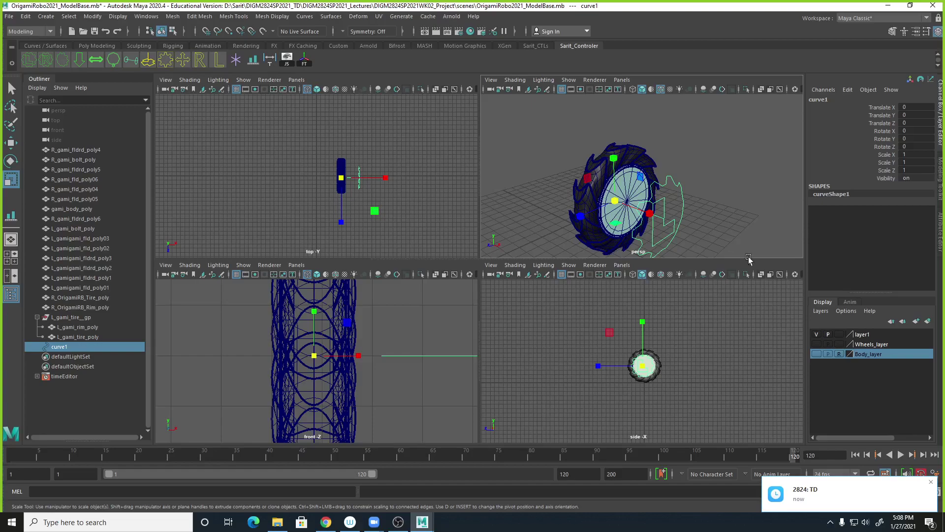
pyautogui.keyDown('alt'); pyautogui.moveTo(660, 392); pyautogui.dragTo(652, 380, button='middle'); pyautogui.keyUp('alt')
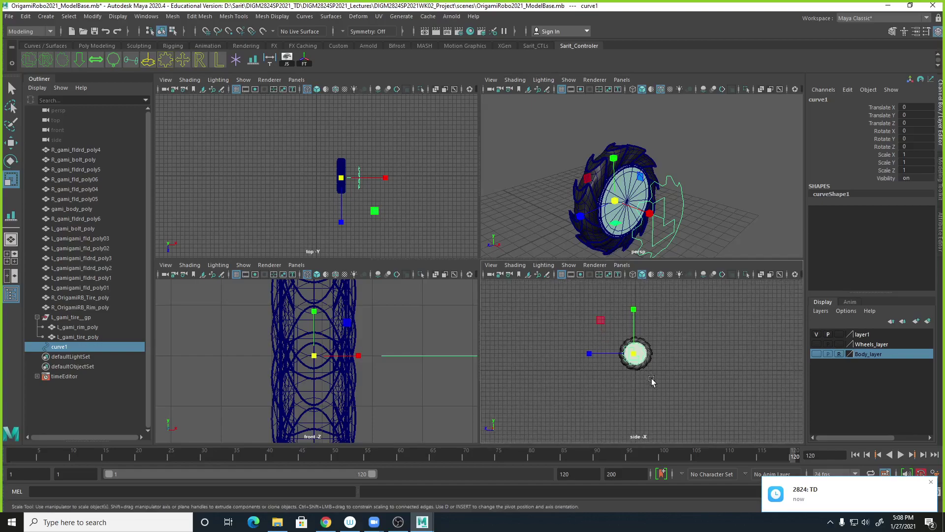
pyautogui.press('4')
pyautogui.scroll(8, 683, 412)
pyautogui.keyDown('alt'); pyautogui.moveTo(717, 365); pyautogui.dragTo(726, 392, button='middle'); pyautogui.keyUp('alt')
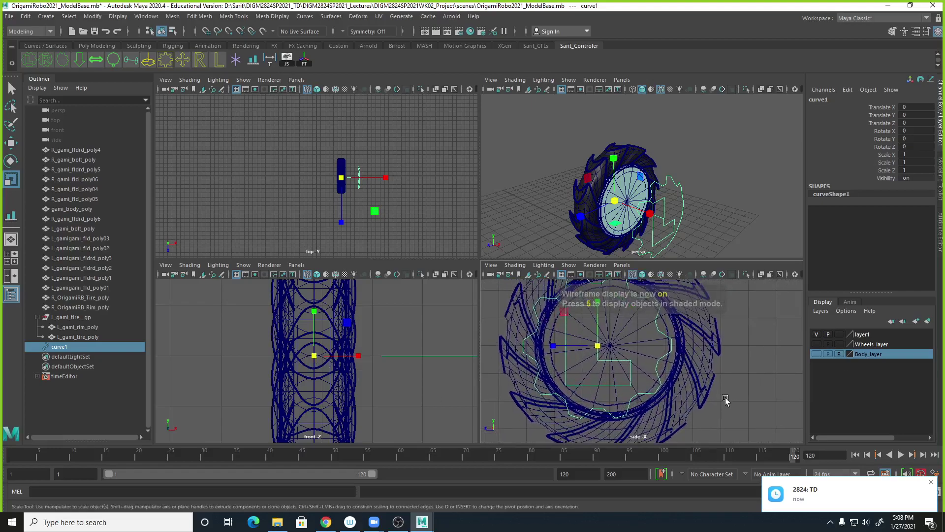
pyautogui.press('w')
pyautogui.click(554, 347)
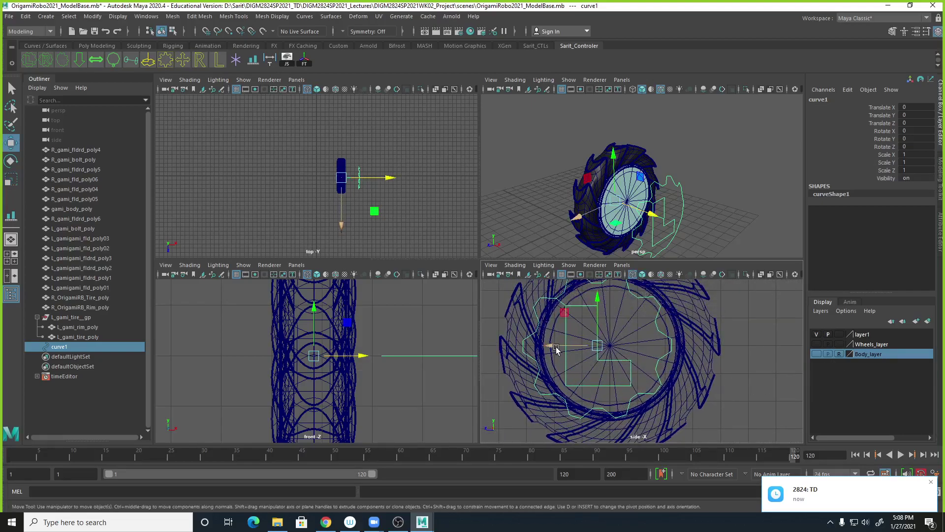
pyautogui.moveTo(554, 348); pyautogui.dragTo(568, 350)
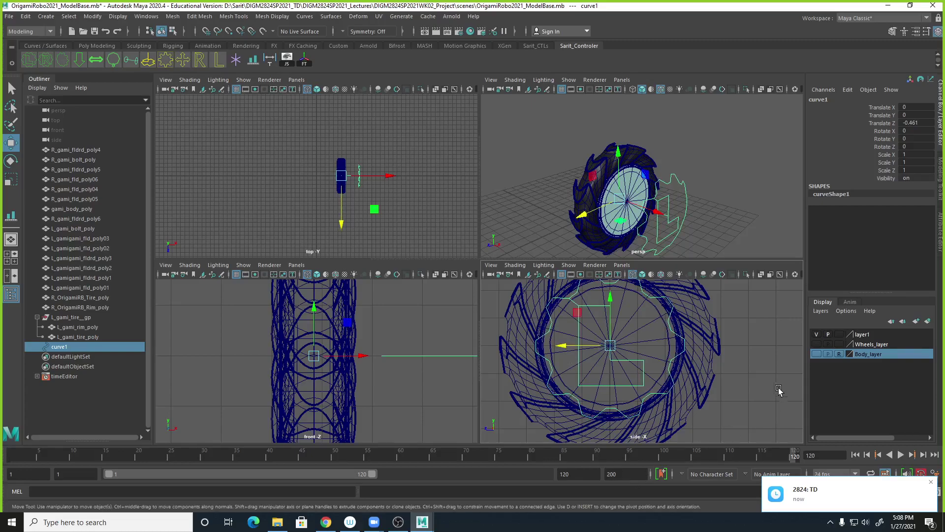
pyautogui.click(93, 16)
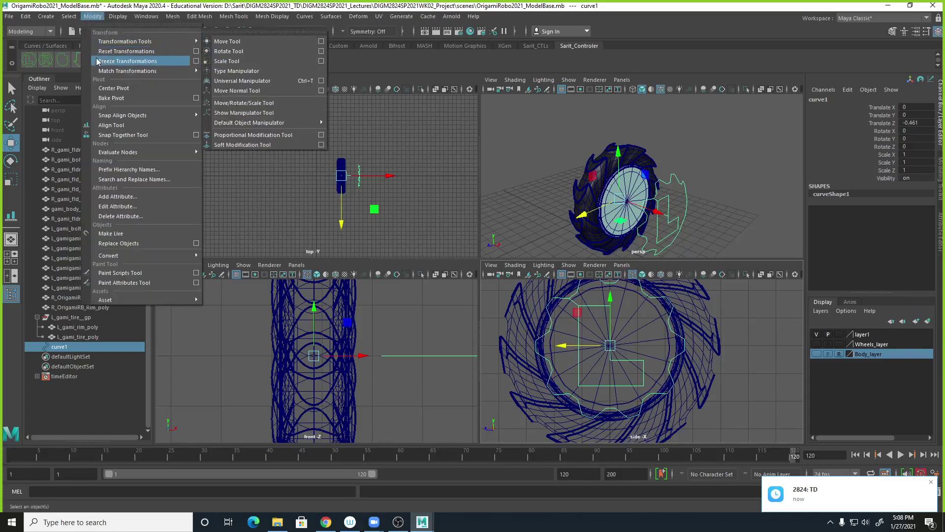
pyautogui.click(98, 61)
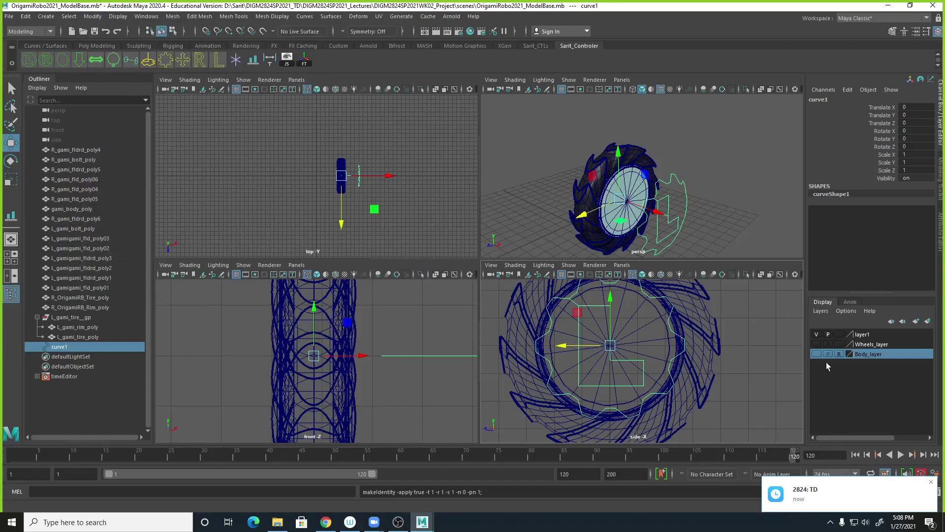
# Rename the L controller curve as l_gami_wheel_ctl.
pyautogui.keyDown('alt'); pyautogui.moveTo(718, 219); pyautogui.dragTo(691, 225); pyautogui.keyUp('alt')
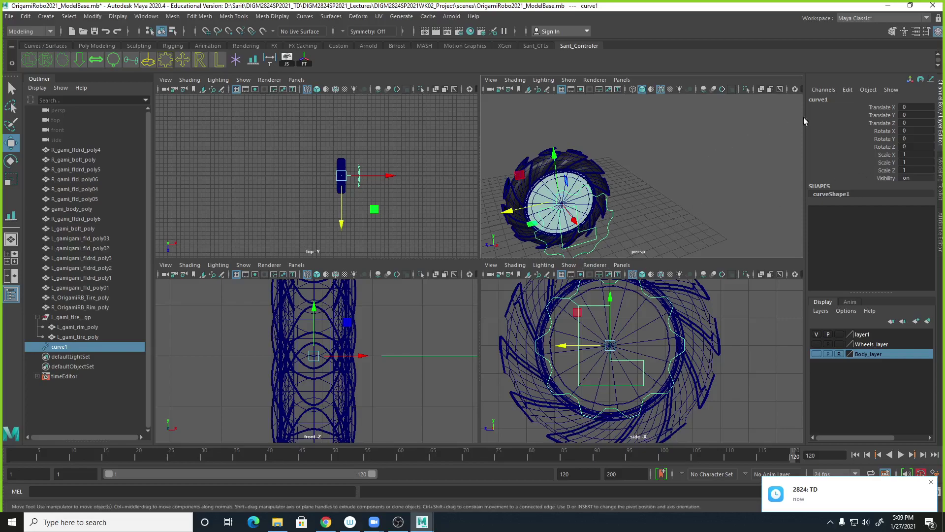
pyautogui.click(829, 100)
pyautogui.moveTo(829, 100); pyautogui.dragTo(794, 101)
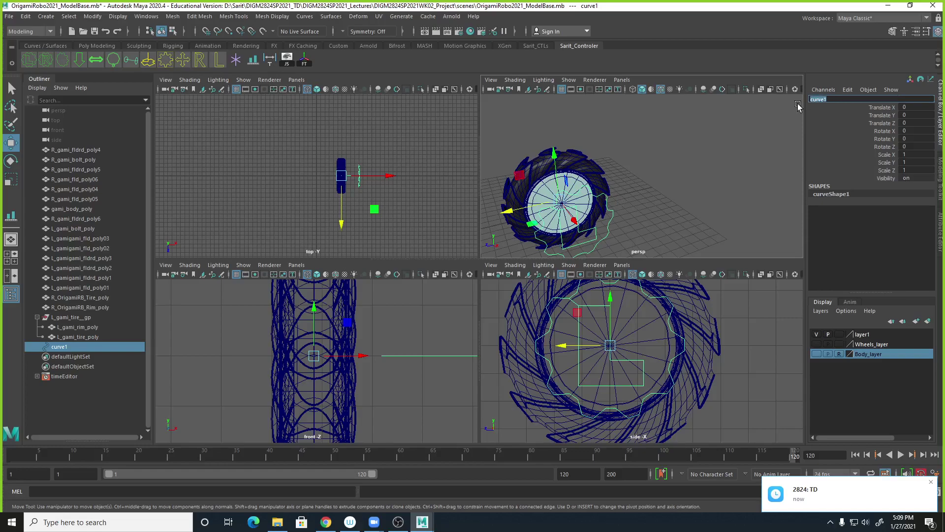
pyautogui.press('BackSpace')
pyautogui.press('Return')
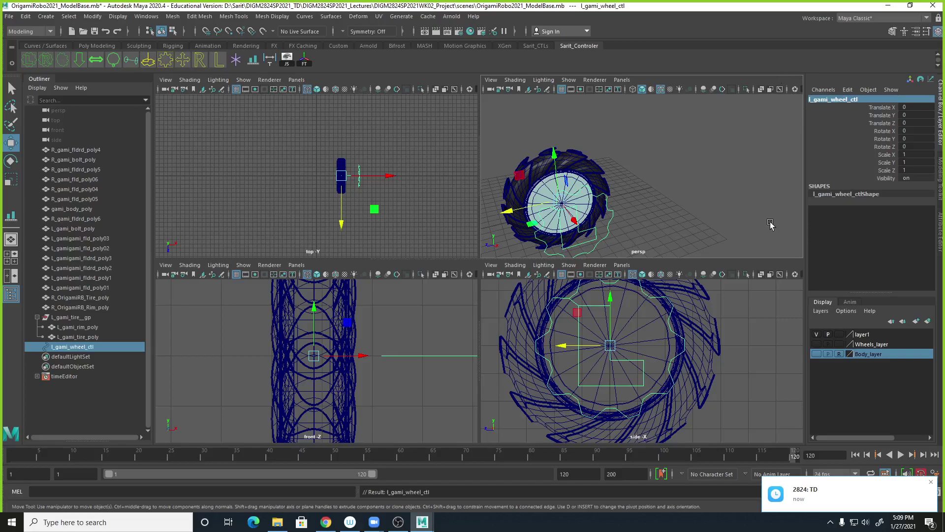
# Parent the L_gami_tire__gp group under l_gami_wheel_ctl and expand the controller's hierarchy.
pyautogui.scroll(-1, 735, 216)
pyautogui.scroll(-3, 734, 215)
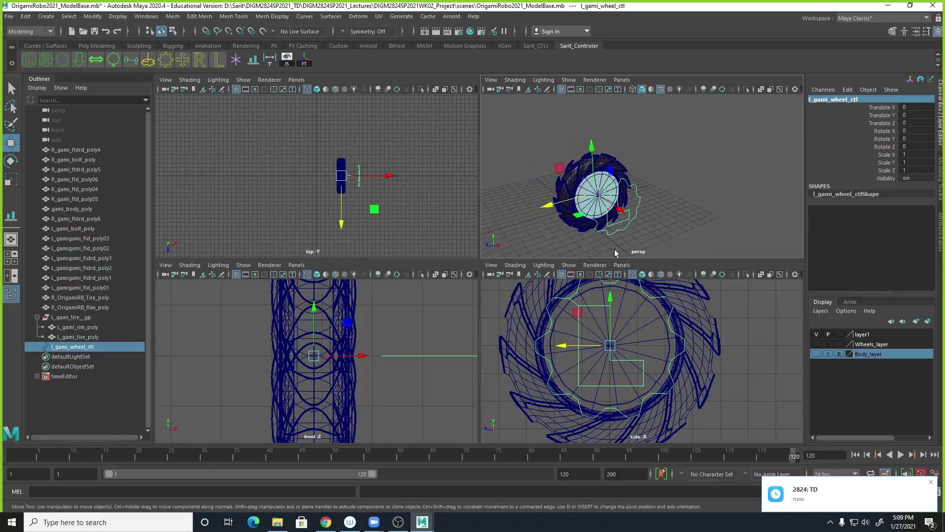
pyautogui.click(68, 318)
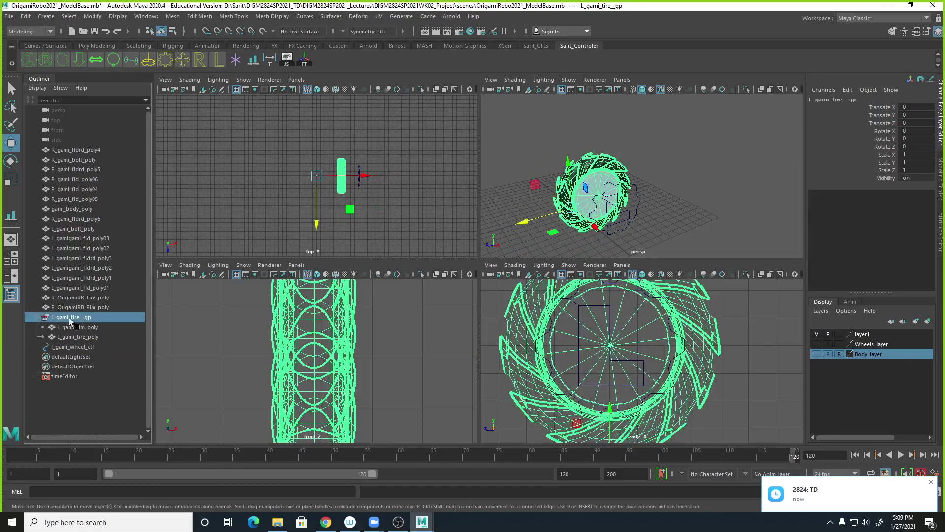
pyautogui.click(83, 347)
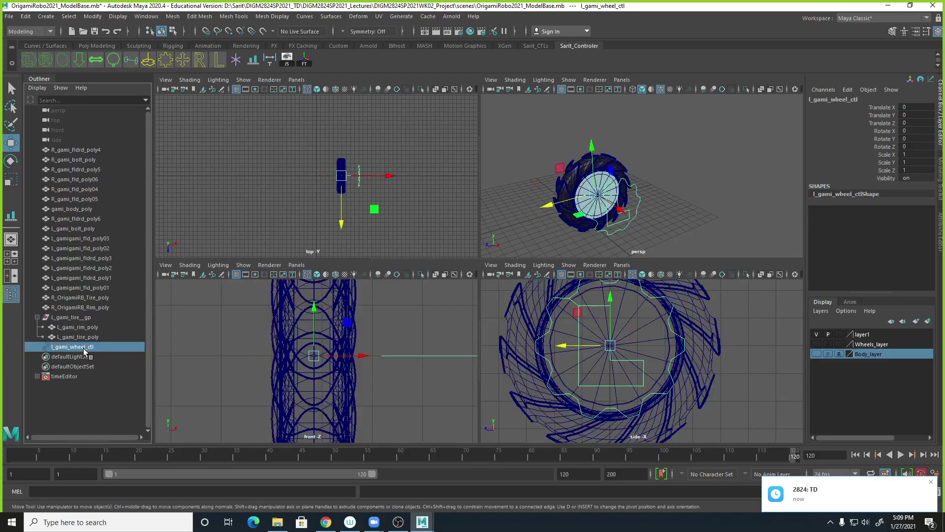
pyautogui.click(87, 319)
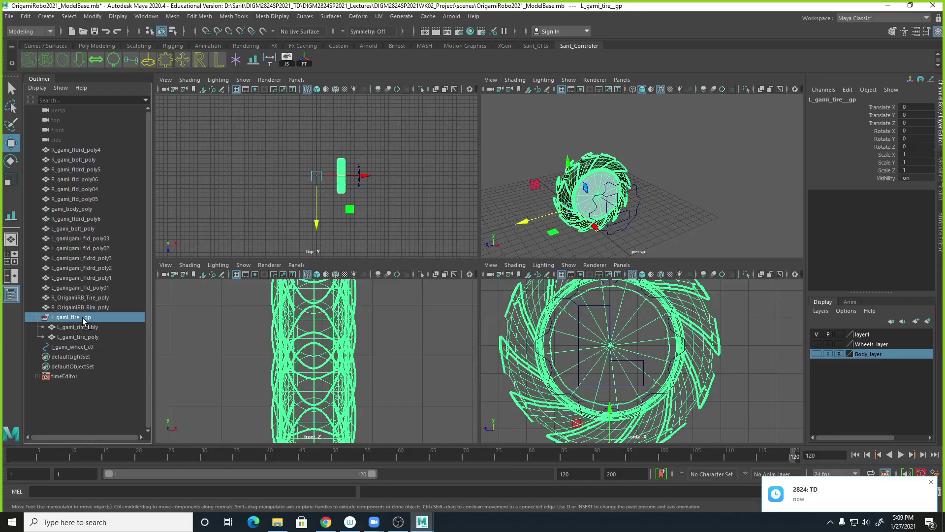
pyautogui.moveTo(91, 328); pyautogui.dragTo(86, 345)
pyautogui.moveTo(85, 347); pyautogui.dragTo(85, 348)
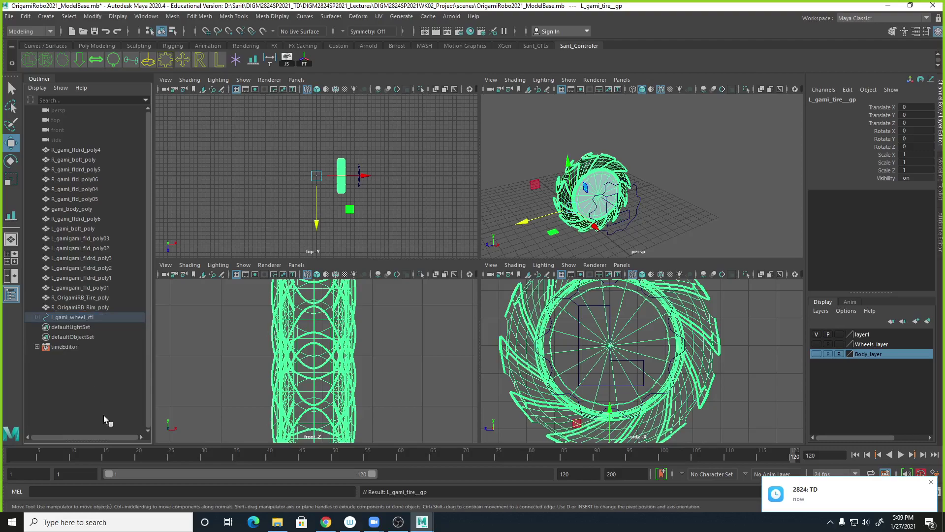
pyautogui.click(37, 317)
pyautogui.click(43, 327)
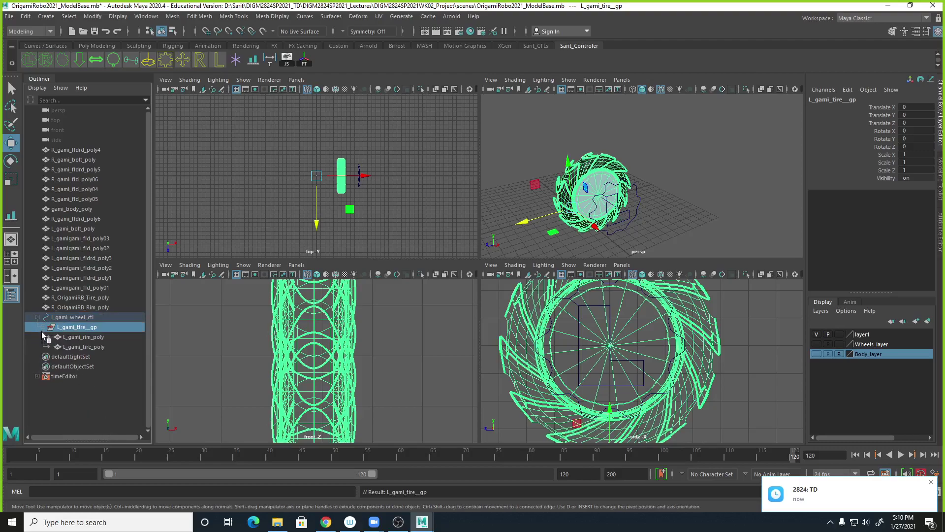
# Try rotating l_gami_wheel_ctl about the X axis to test the wheel's spin, undo the rotation and clear the selection.
pyautogui.click(91, 318)
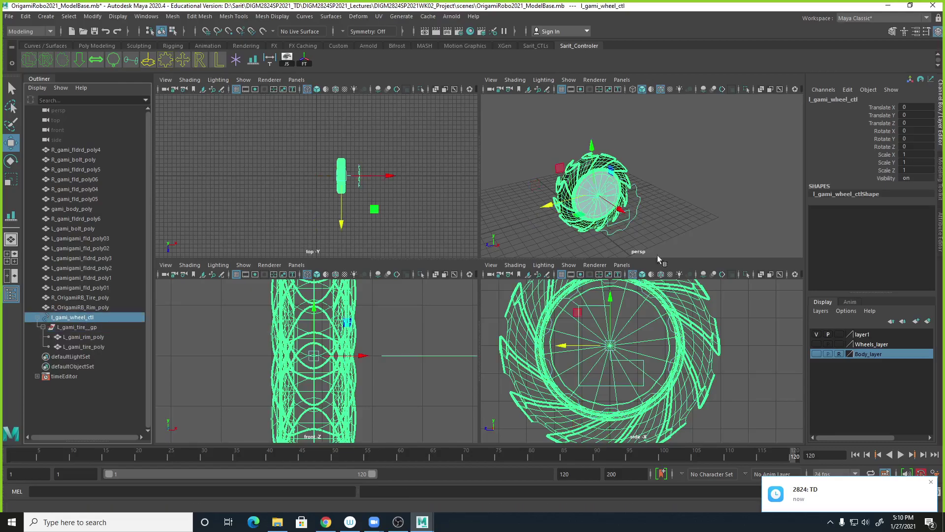
pyautogui.press('e')
pyautogui.moveTo(571, 167); pyautogui.dragTo(616, 202)
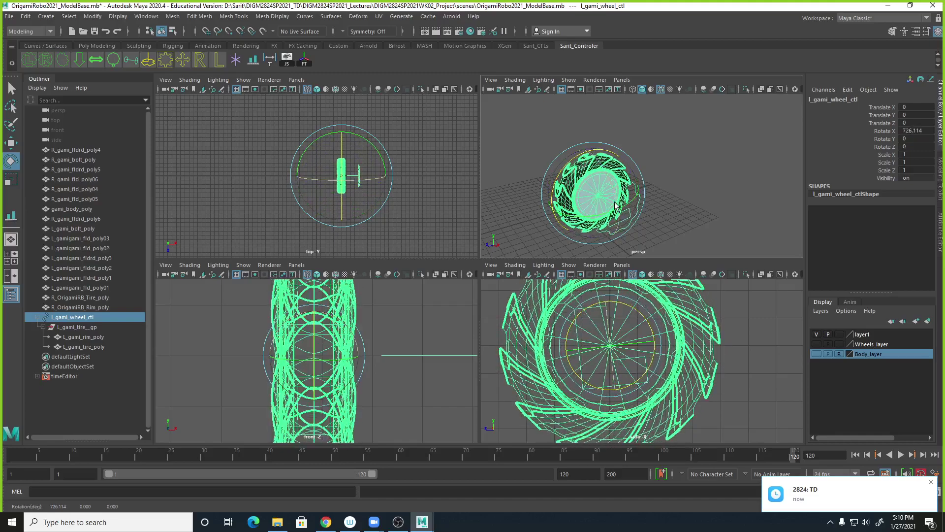
pyautogui.hotkey('ctrl', 'z')
pyautogui.scroll(-5, 660, 220)
pyautogui.click(699, 220)
pyautogui.keyDown('alt'); pyautogui.moveTo(665, 241); pyautogui.dragTo(681, 235); pyautogui.keyUp('alt')
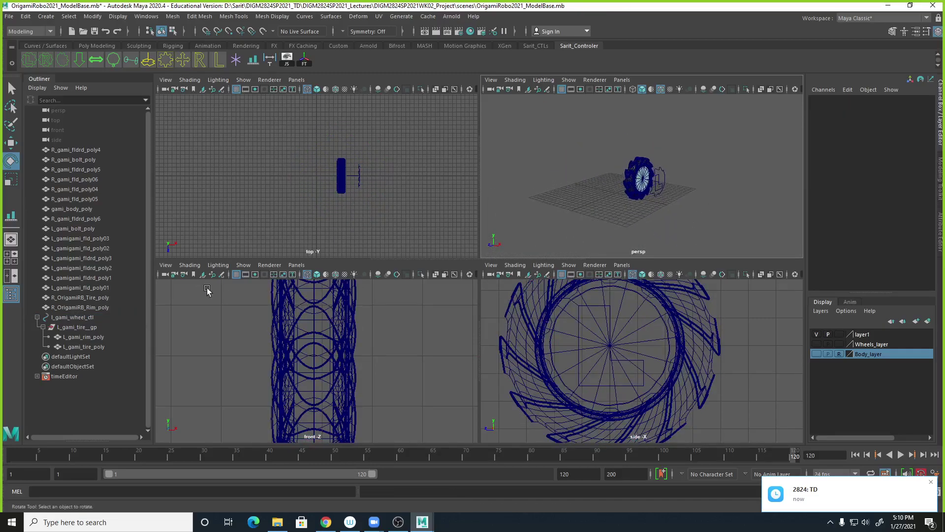
# Review the hierarchy under l_gami_wheel_ctl level by level: the L_gami_tire__gp group, L_gami_rim_poly and L_gami_tire_poly.
pyautogui.click(37, 317)
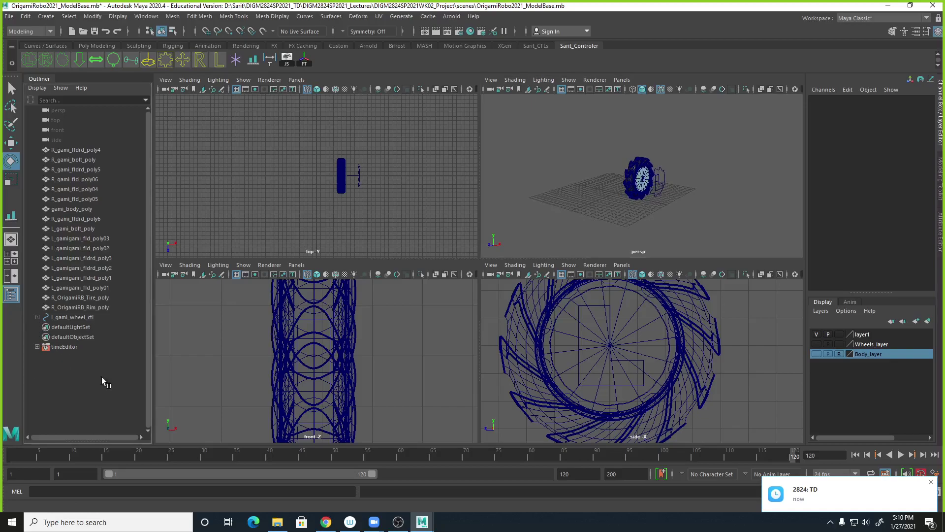
pyautogui.click(37, 317)
pyautogui.click(78, 318)
pyautogui.click(43, 327)
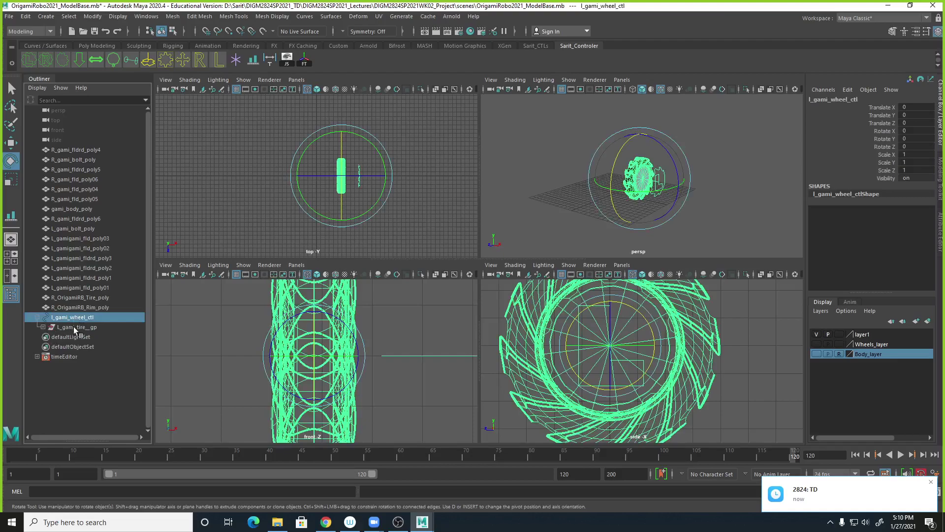
pyautogui.click(43, 327)
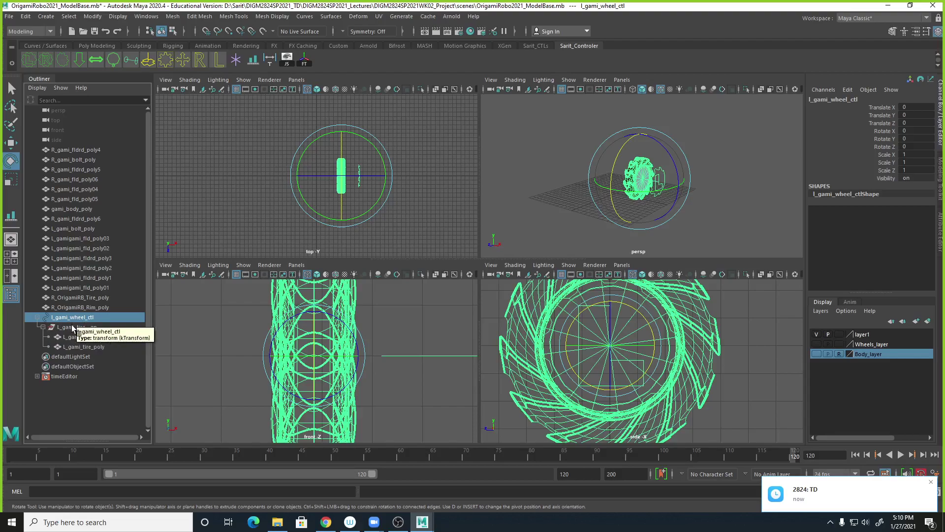
pyautogui.click(75, 327)
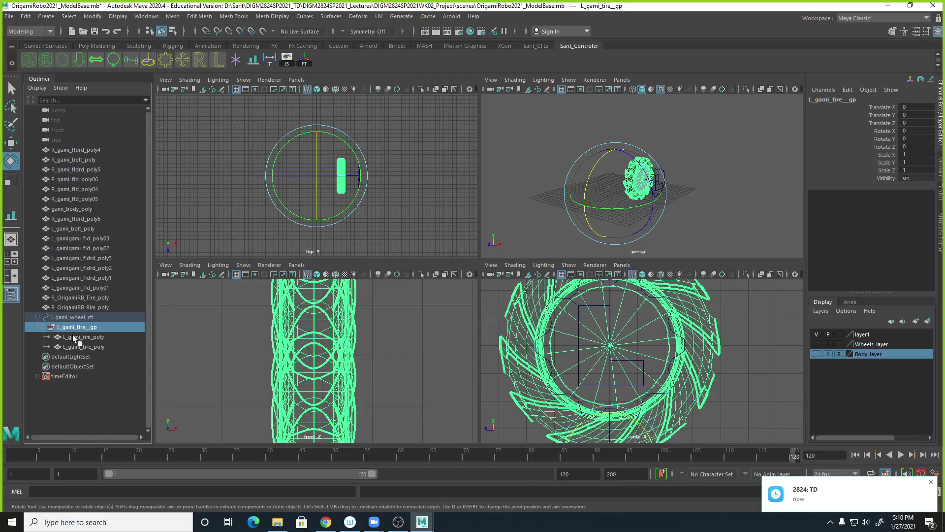
pyautogui.click(73, 338)
pyautogui.click(74, 346)
pyautogui.click(79, 337)
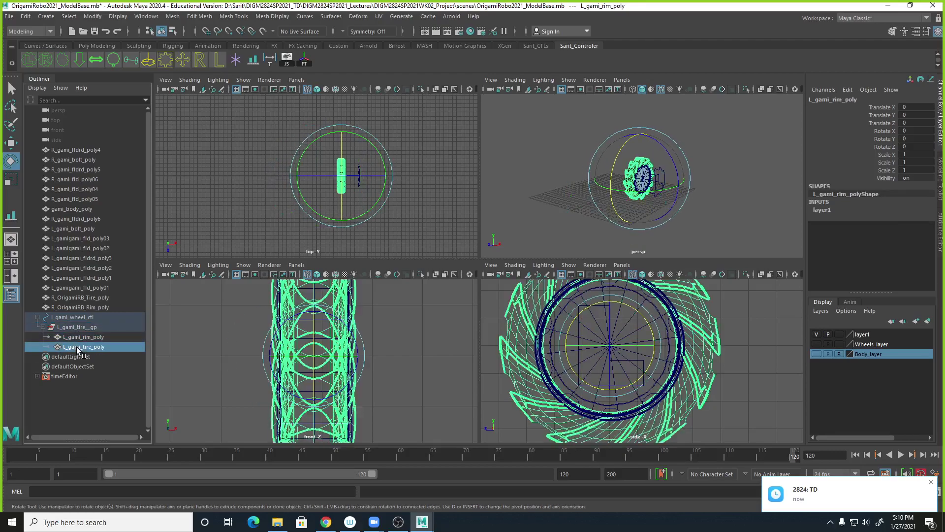
pyautogui.click(79, 327)
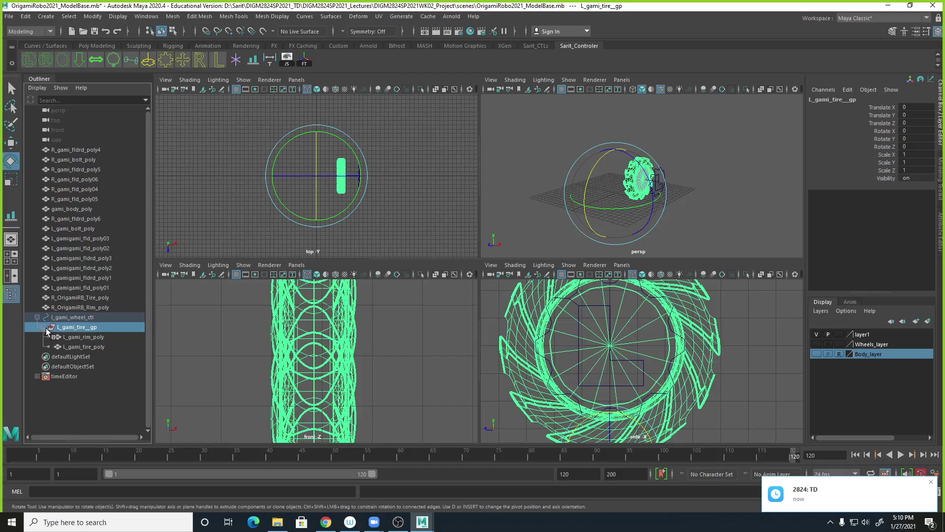
pyautogui.click(696, 200)
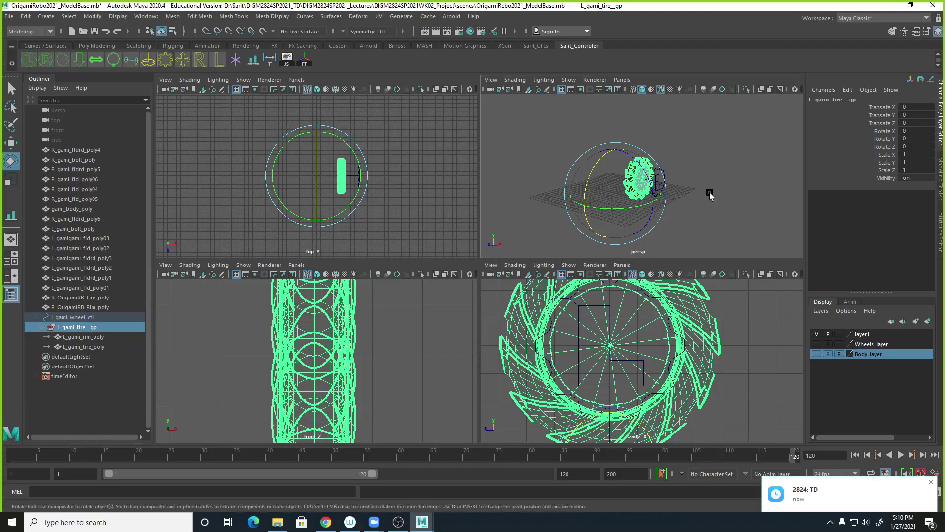
# Group l_gami_wheel_ctl under a new parent group and center that group's pivot.
pyautogui.click(89, 319)
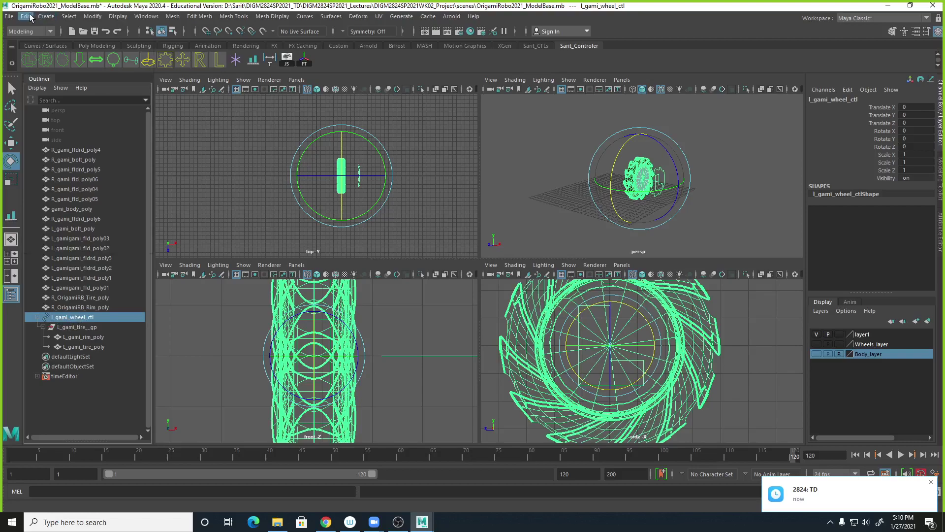
pyautogui.click(46, 16)
pyautogui.moveTo(25, 16)
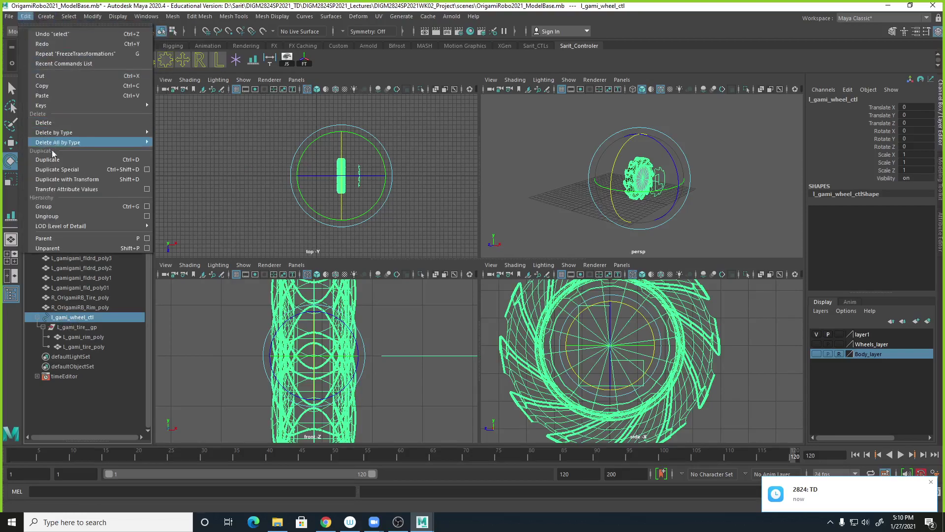
pyautogui.click(44, 208)
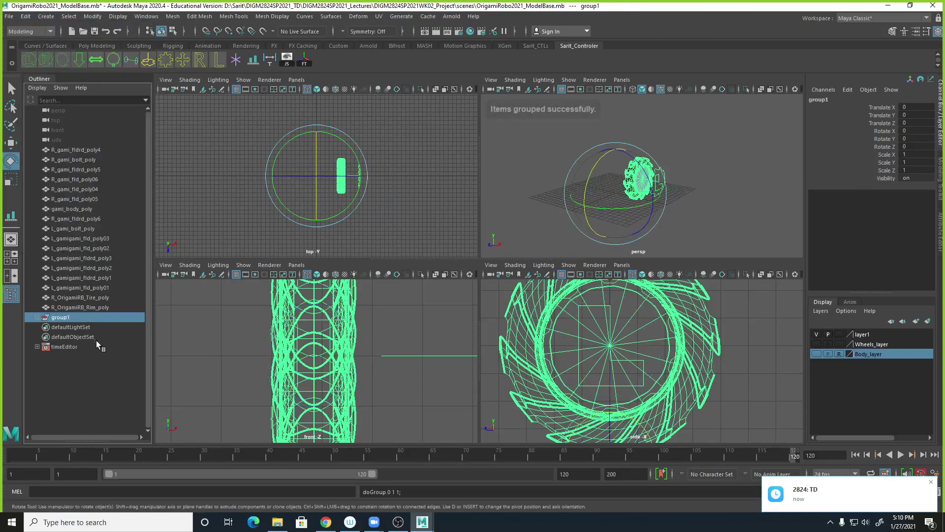
pyautogui.press('w')
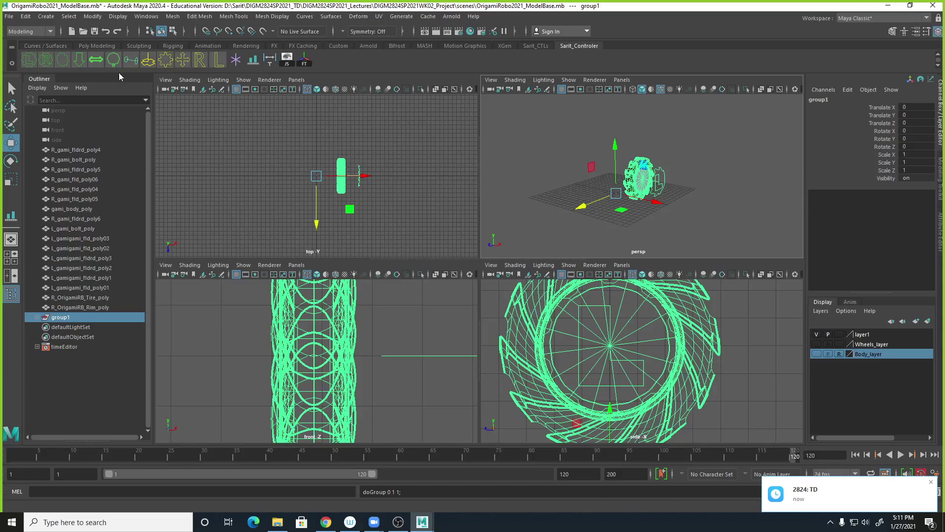
pyautogui.click(96, 20)
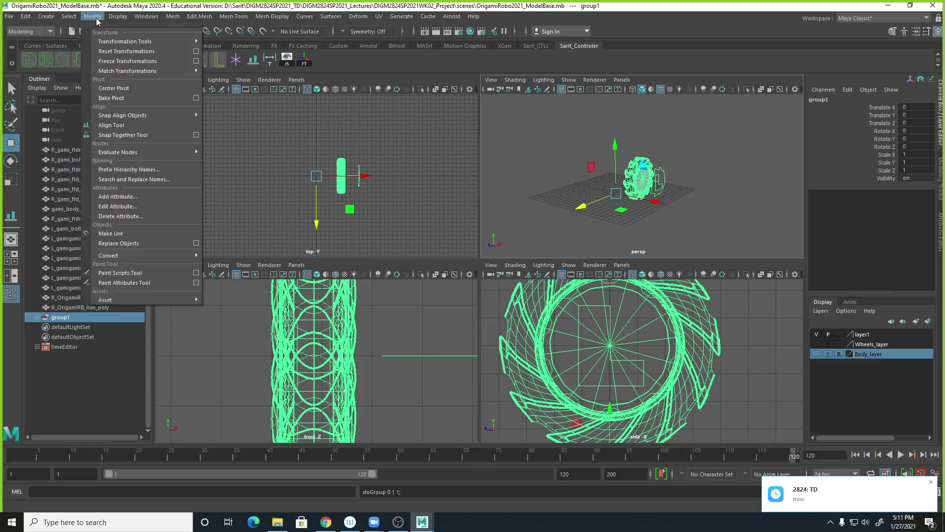
pyautogui.click(118, 90)
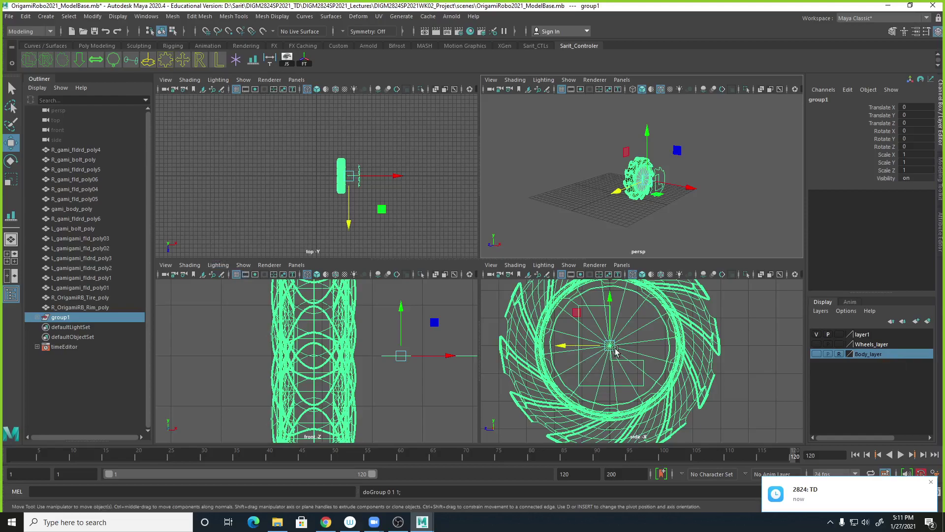
# Move the new group's pivot along X onto the wheel's center, at about X 5.847.
pyautogui.scroll(-2, 581, 351)
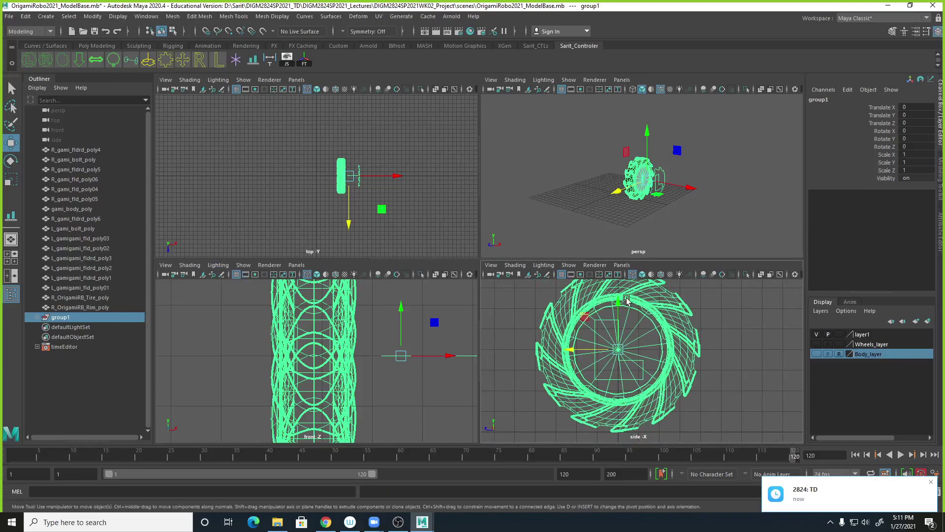
pyautogui.keyDown('alt'); pyautogui.moveTo(668, 213); pyautogui.dragTo(716, 178); pyautogui.keyUp('alt')
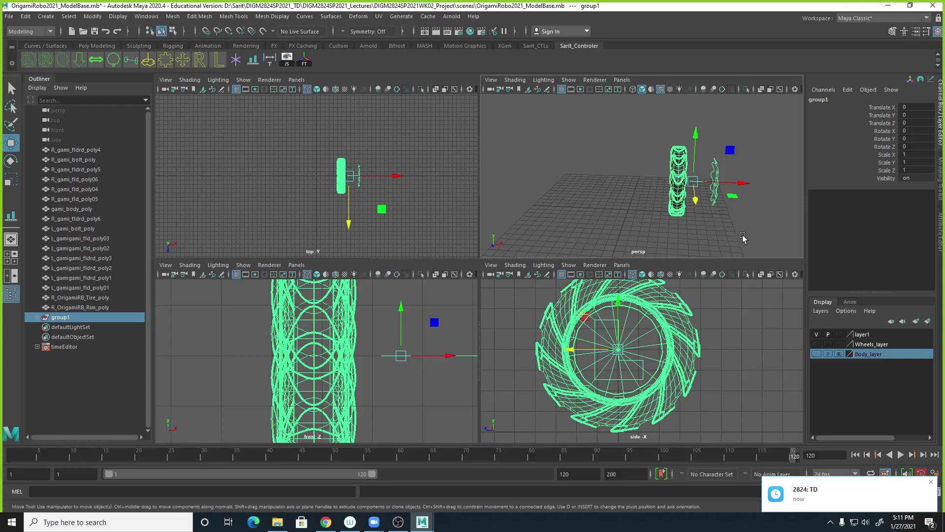
pyautogui.press('d')
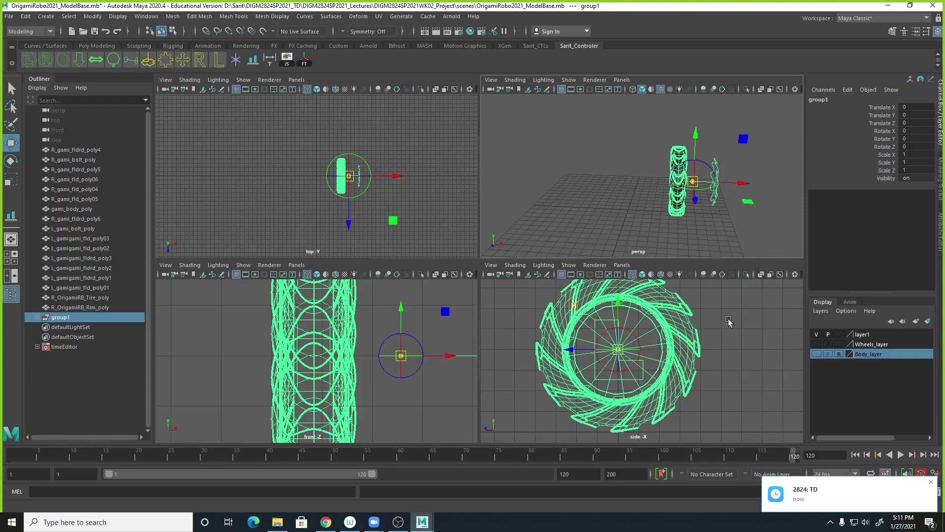
pyautogui.click(450, 356)
pyautogui.moveTo(450, 356); pyautogui.dragTo(363, 362)
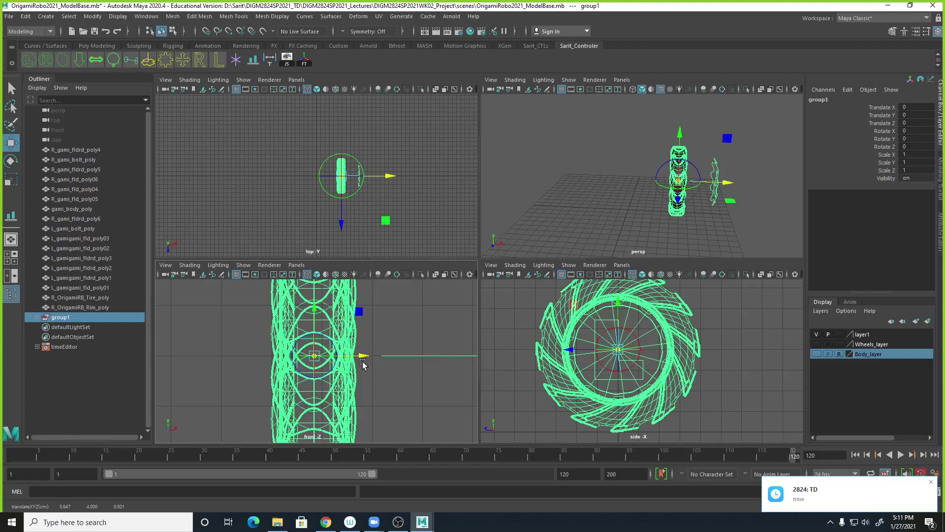
pyautogui.keyDown('alt'); pyautogui.moveTo(747, 210); pyautogui.dragTo(687, 214); pyautogui.keyUp('alt')
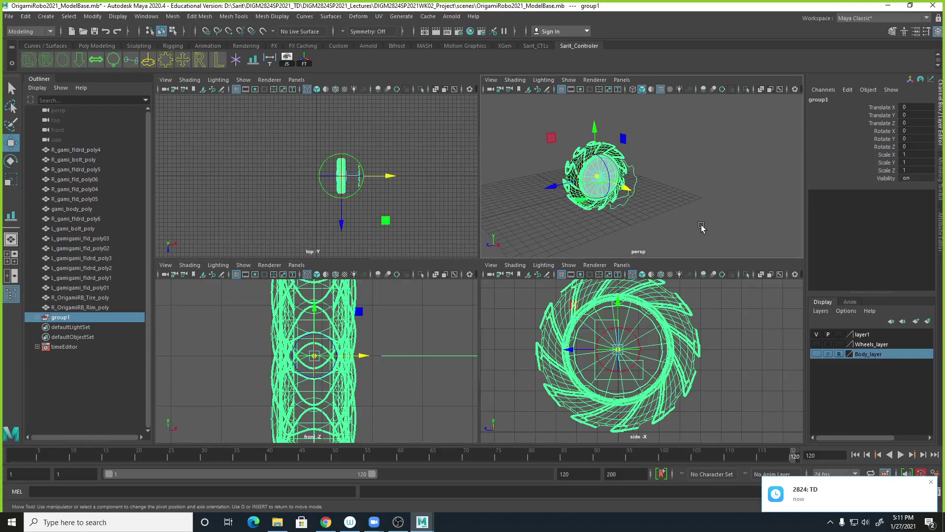
pyautogui.press('Insert')
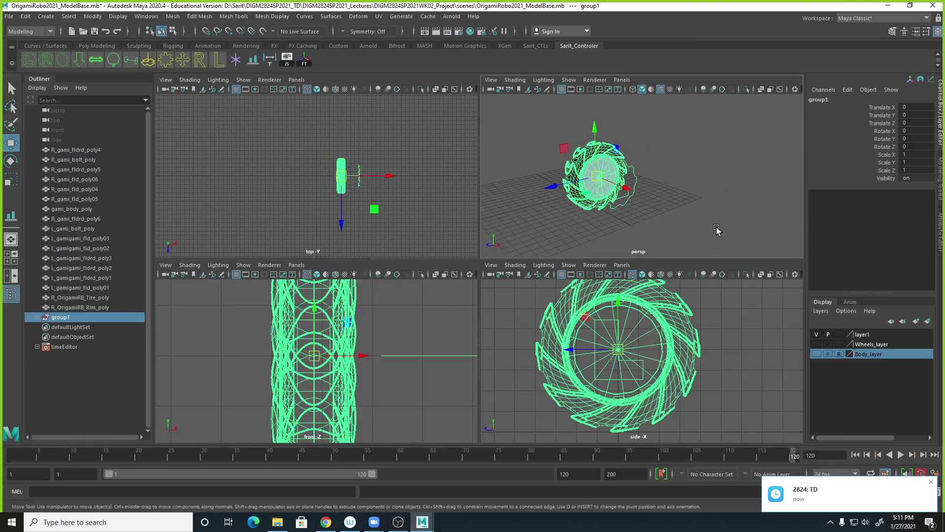
# Rename the wheel's new parent group as l_gami_wheel_rotate_gp.
pyautogui.doubleClick(55, 317)
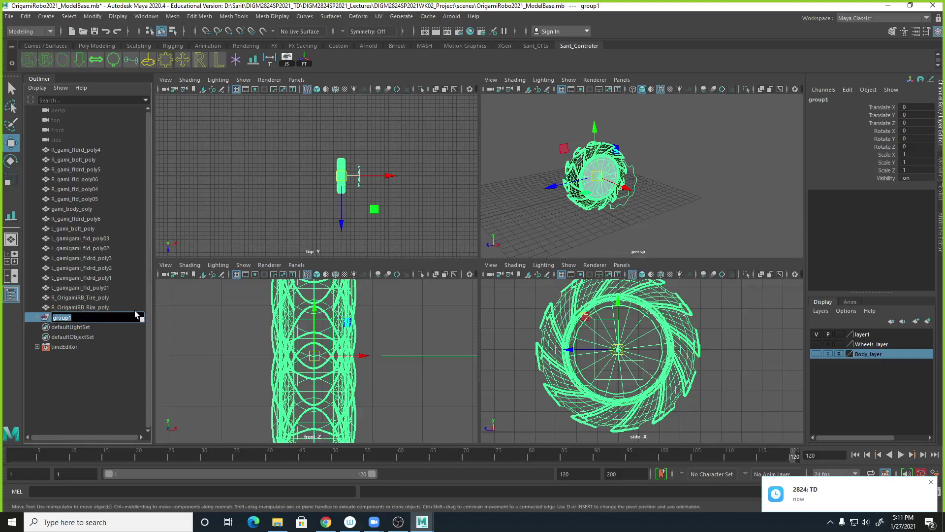
pyautogui.press('BackSpace')
pyautogui.press('Return')
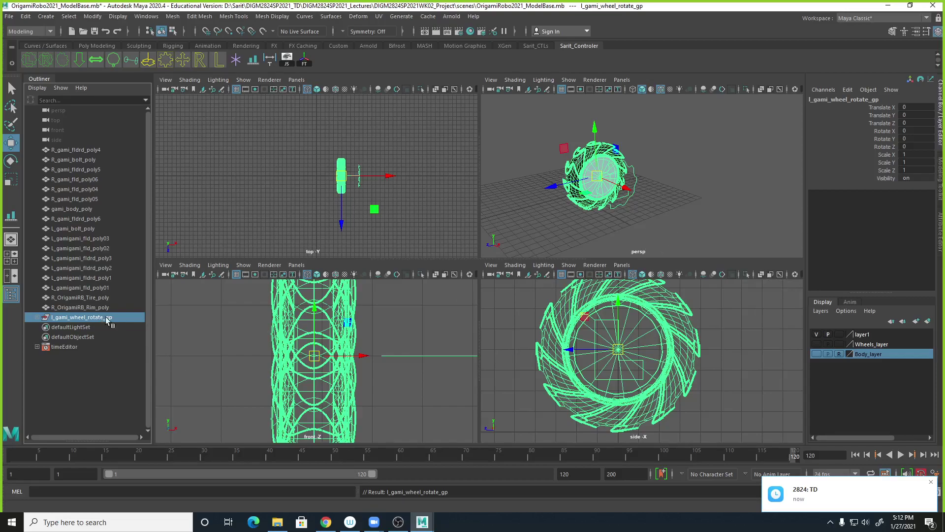
# Clear the selection and create a single-arrow controller curve at the origin.
pyautogui.middleClick(660, 230)
pyautogui.click(572, 230)
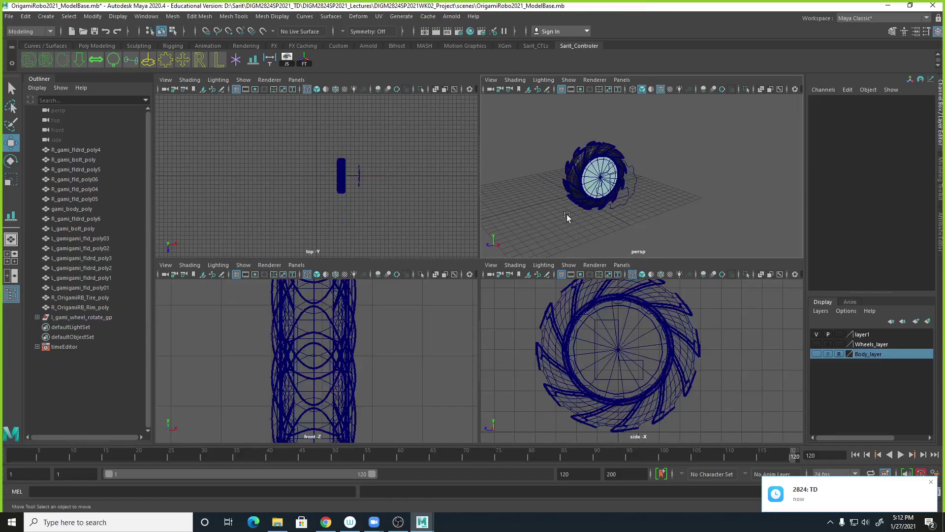
pyautogui.click(95, 64)
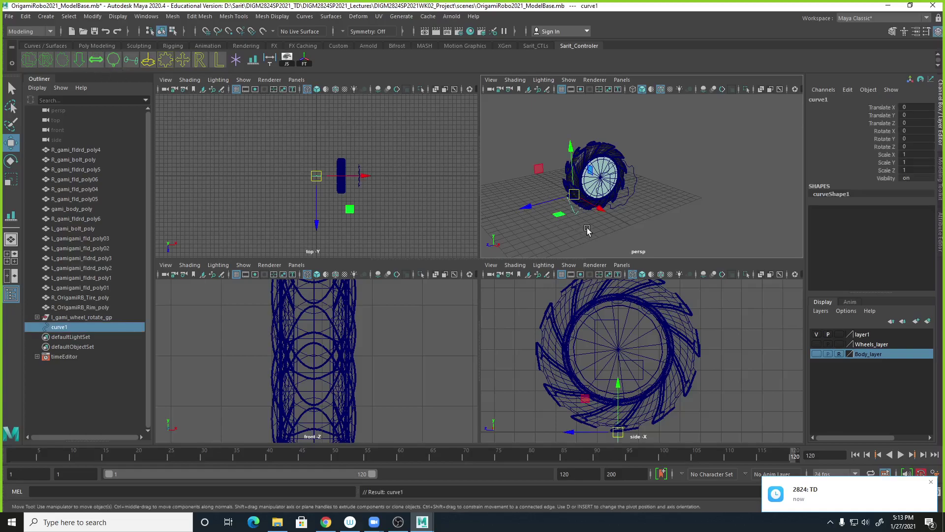
# Try rotating the arrow curve freehand about the Z axis and undo the rotations.
pyautogui.press('e')
pyautogui.moveTo(344, 176); pyautogui.dragTo(613, 200)
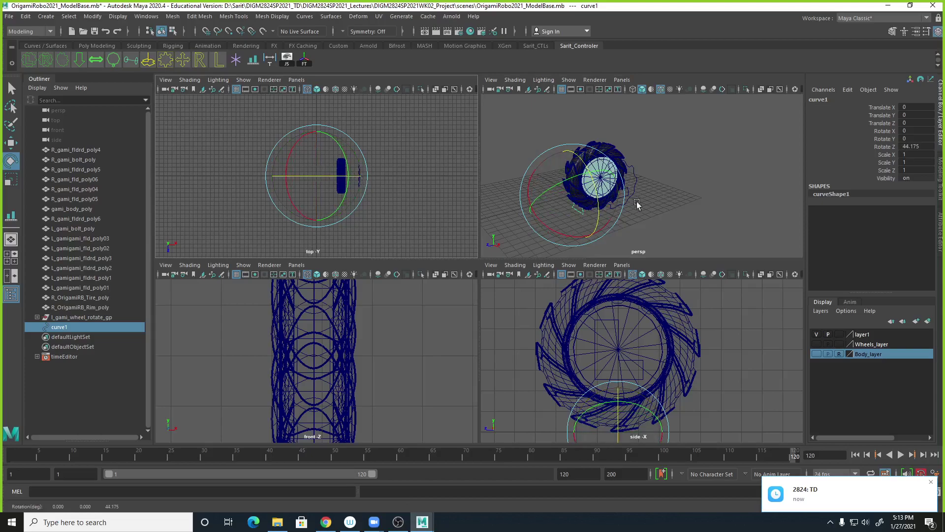
pyautogui.keyDown('alt'); pyautogui.moveTo(413, 211); pyautogui.dragTo(401, 164, button='middle'); pyautogui.keyUp('alt')
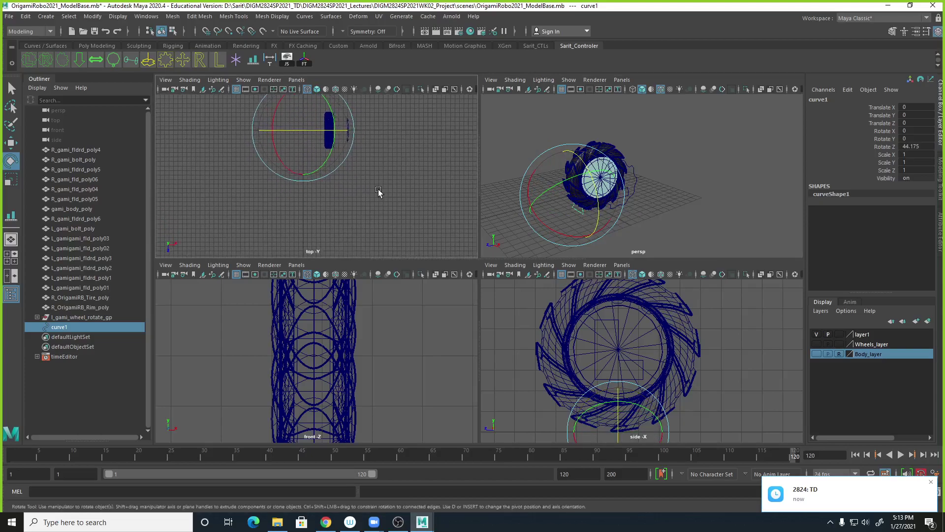
pyautogui.moveTo(299, 151); pyautogui.dragTo(308, 130)
pyautogui.hotkey('ctrl', 'z')
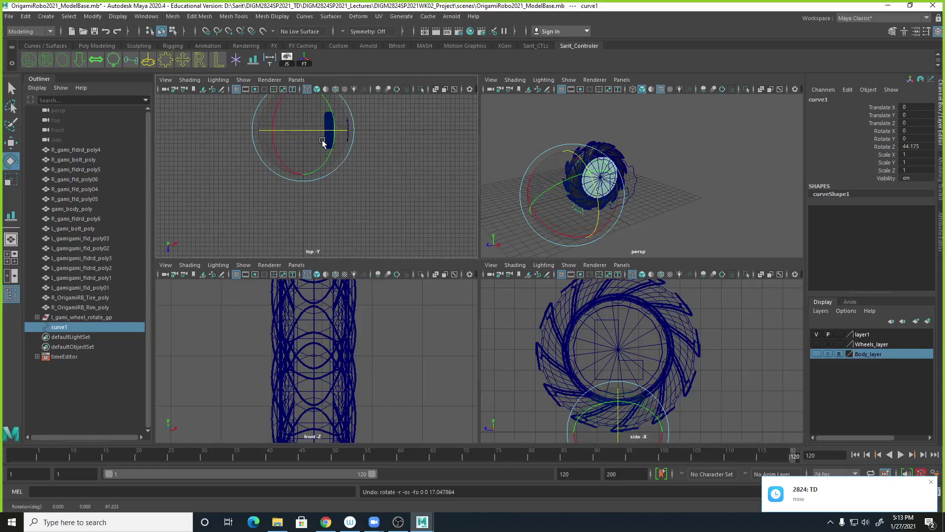
pyautogui.hotkey('ctrl', 'z')
pyautogui.moveTo(323, 169); pyautogui.dragTo(320, 171)
pyautogui.hotkey('ctrl', 'z')
# Lay the arrow curve flat on the ground by setting its Rotate X to -90.
pyautogui.keyDown('alt'); pyautogui.moveTo(582, 188); pyautogui.dragTo(610, 153); pyautogui.keyUp('alt')
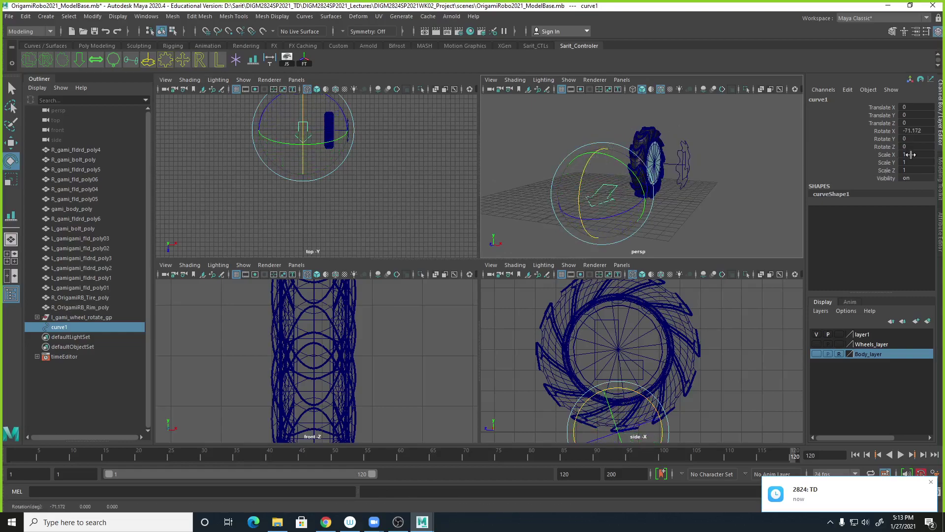
pyautogui.click(923, 131)
pyautogui.write('-90')
pyautogui.press('Return')
# Move the arrow curve along X beneath the left wheel, to Translate X about 5.7.
pyautogui.keyDown('alt'); pyautogui.moveTo(398, 229); pyautogui.dragTo(385, 222); pyautogui.keyUp('alt')
pyautogui.keyDown('alt'); pyautogui.moveTo(385, 222); pyautogui.dragTo(418, 197, button='right'); pyautogui.keyUp('alt')
pyautogui.keyDown('alt'); pyautogui.moveTo(419, 198); pyautogui.dragTo(414, 225, button='middle'); pyautogui.keyUp('alt')
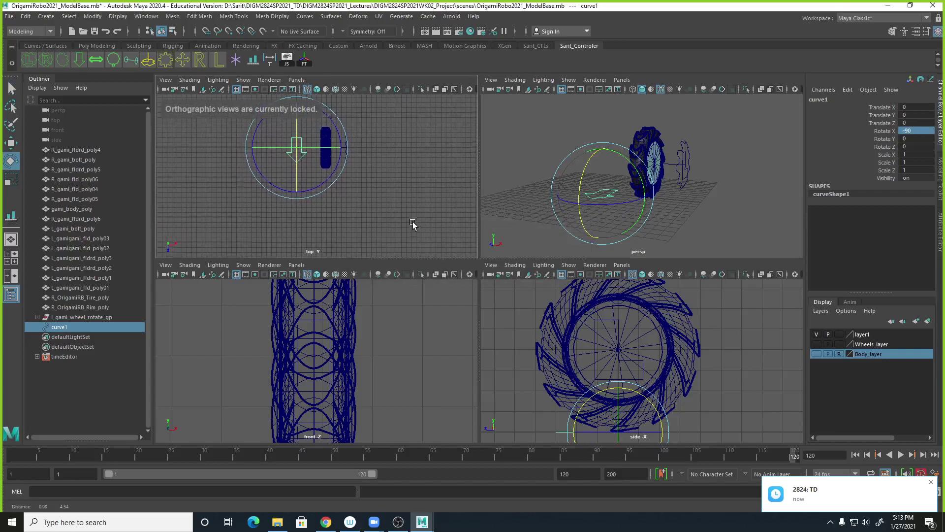
pyautogui.press('w')
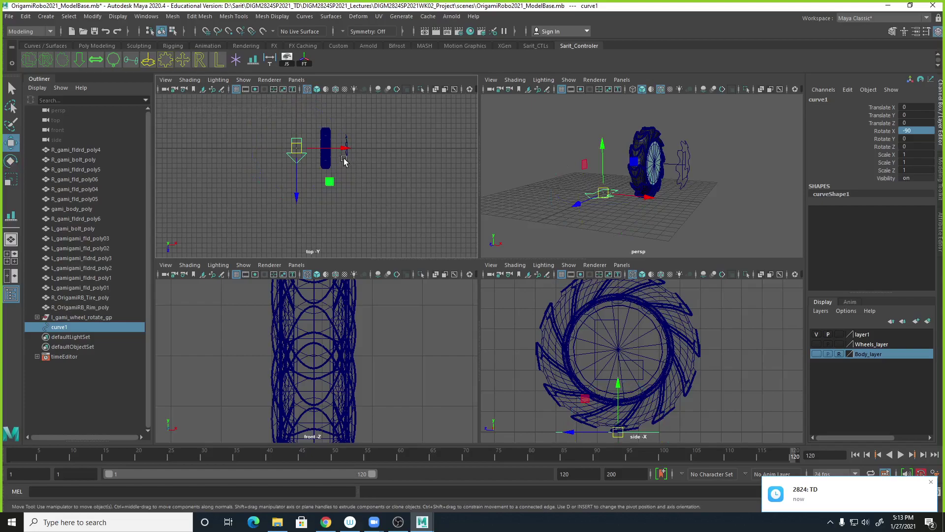
pyautogui.keyDown('alt'); pyautogui.moveTo(687, 219); pyautogui.dragTo(539, 204, button='right'); pyautogui.keyUp('alt')
pyautogui.press('space')
pyautogui.keyDown('alt'); pyautogui.moveTo(453, 350); pyautogui.dragTo(585, 308, button='right'); pyautogui.keyUp('alt')
pyautogui.moveTo(339, 269); pyautogui.dragTo(482, 280)
# Fine-tune the arrow curve's position under the tire's midline in the front view to Translate X about 5.833.
pyautogui.keyDown('alt'); pyautogui.moveTo(436, 291); pyautogui.dragTo(699, 327, button='right'); pyautogui.keyUp('alt')
pyautogui.keyDown('alt'); pyautogui.moveTo(340, 289); pyautogui.dragTo(357, 287, button='right'); pyautogui.keyUp('alt')
pyautogui.keyDown('alt'); pyautogui.moveTo(357, 287); pyautogui.dragTo(380, 327, button='middle'); pyautogui.keyUp('alt')
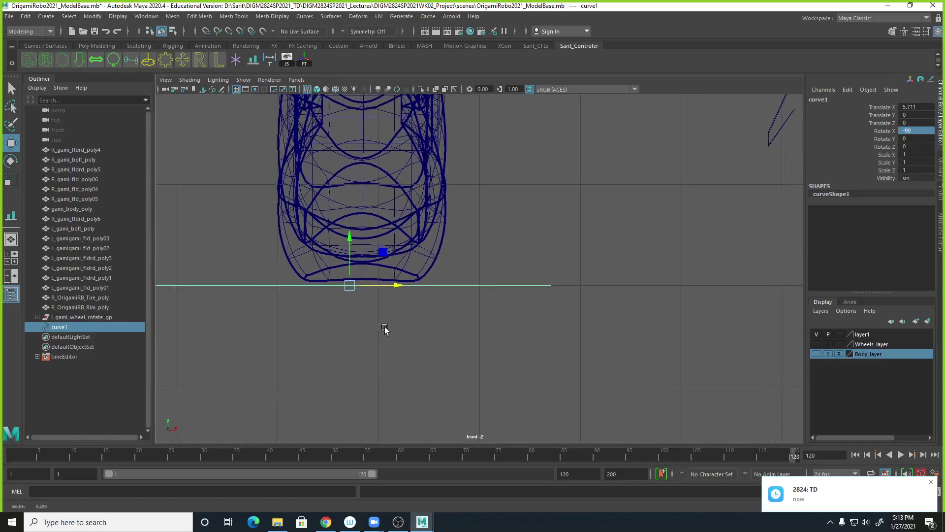
pyautogui.keyDown('alt'); pyautogui.moveTo(380, 327); pyautogui.dragTo(382, 287, button='right'); pyautogui.keyUp('alt')
pyautogui.moveTo(382, 287); pyautogui.dragTo(392, 289)
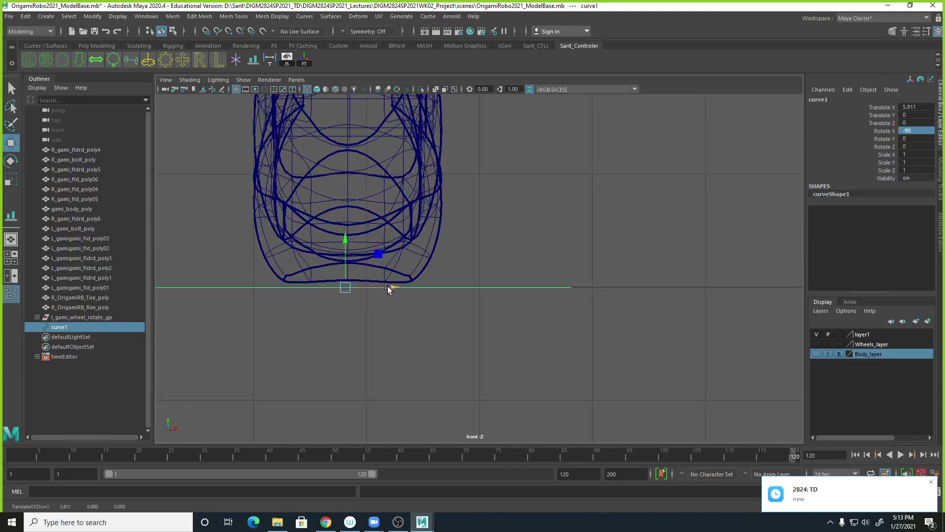
pyautogui.moveTo(389, 288); pyautogui.dragTo(392, 290)
pyautogui.scroll(-6, 489, 331)
pyautogui.press('space')
pyautogui.keyDown('alt'); pyautogui.moveTo(606, 206); pyautogui.dragTo(580, 228); pyautogui.keyUp('alt')
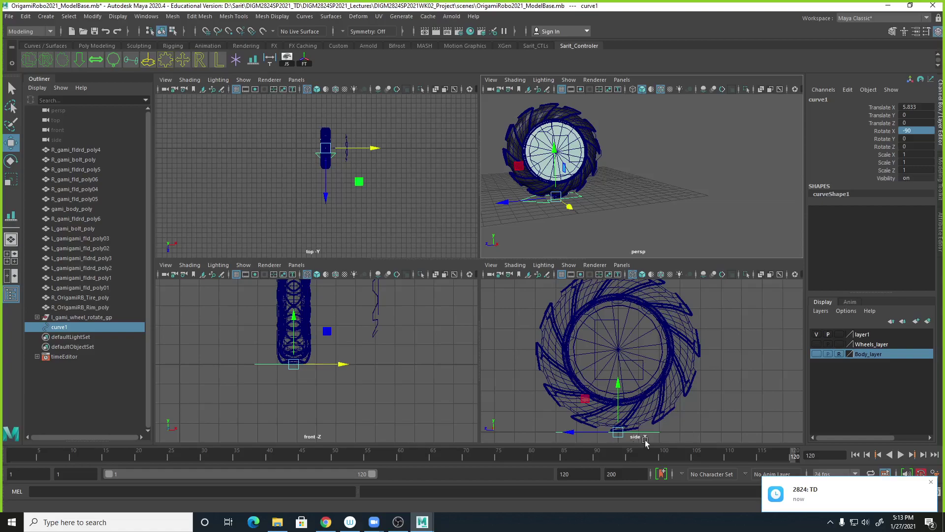
# Select the tire together with the arrow curve and use the Align Tool to center the curve on the tire.
pyautogui.press('space')
pyautogui.keyDown('alt'); pyautogui.moveTo(579, 382); pyautogui.dragTo(600, 326, button='middle'); pyautogui.keyUp('alt')
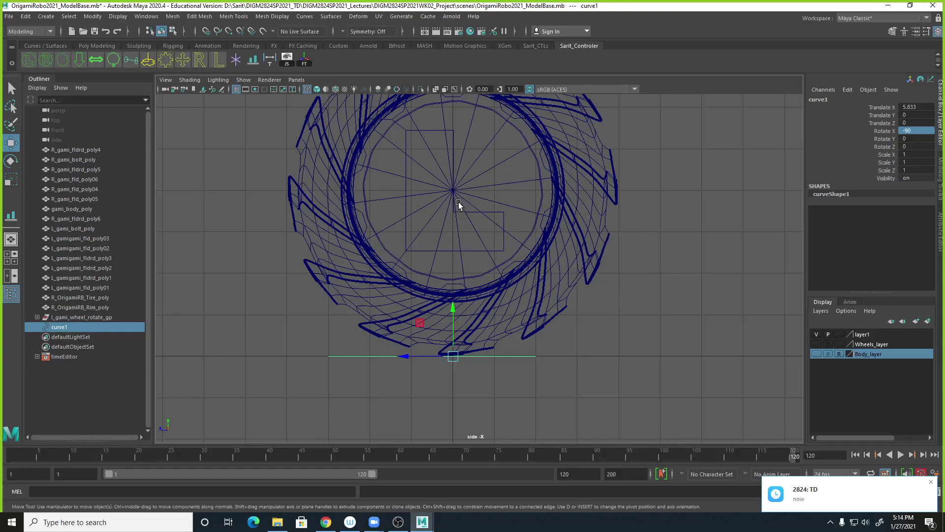
pyautogui.click(524, 324)
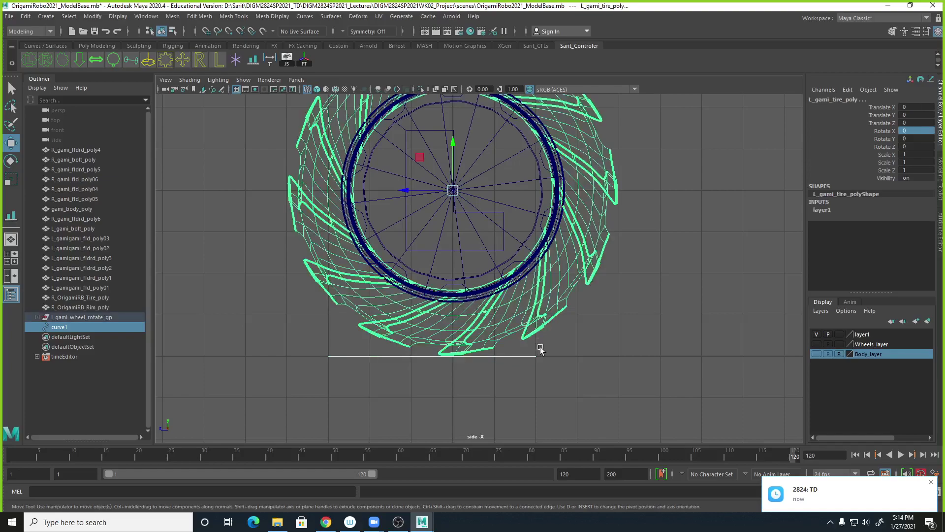
pyautogui.scroll(-3, 505, 314)
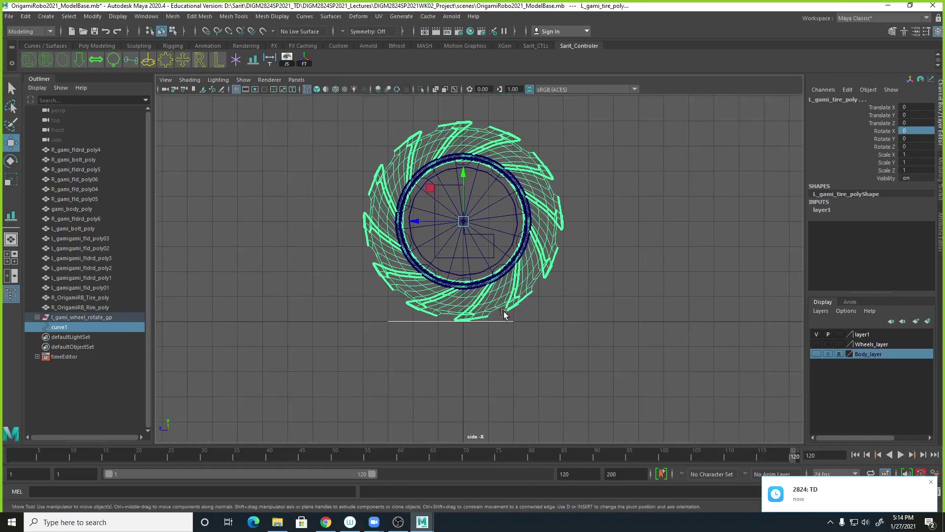
pyautogui.click(92, 16)
pyautogui.click(107, 126)
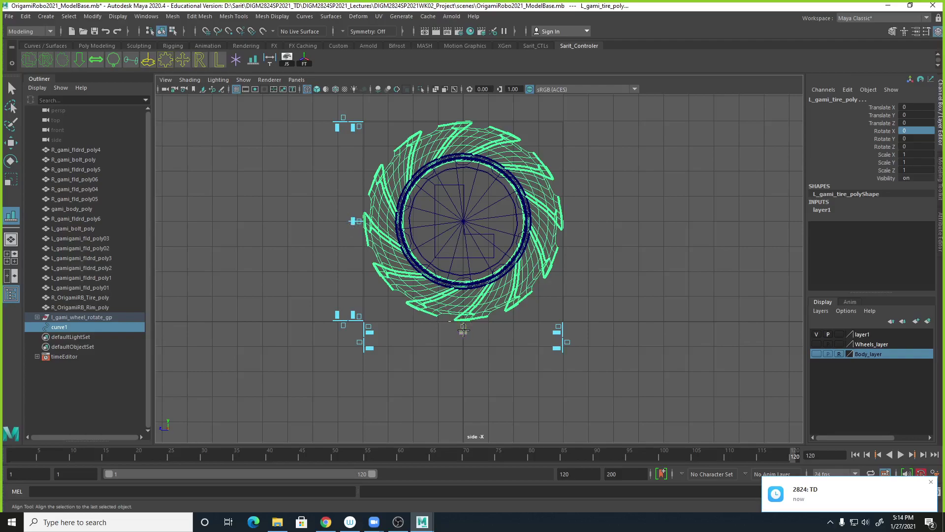
pyautogui.click(354, 221)
pyautogui.press('space')
pyautogui.keyDown('alt'); pyautogui.moveTo(595, 192); pyautogui.dragTo(691, 202); pyautogui.keyUp('alt')
pyautogui.scroll(3, 671, 155)
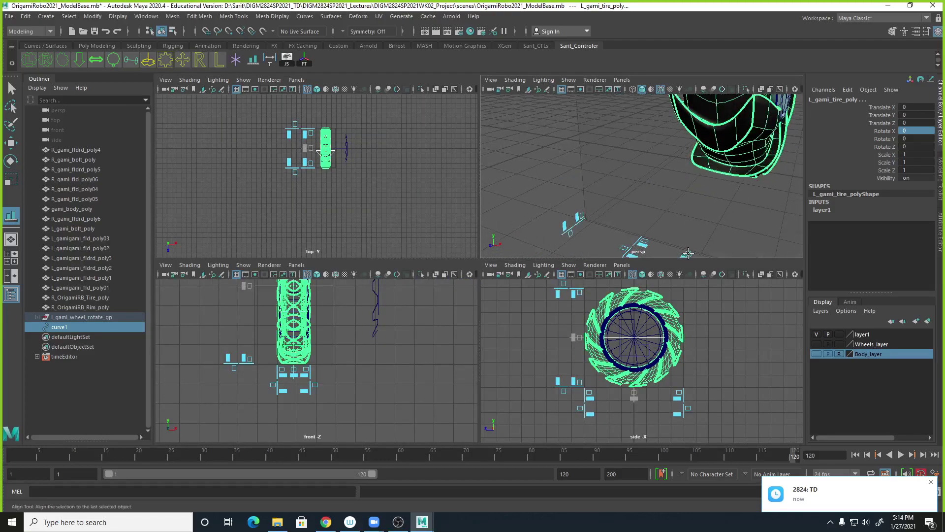
pyautogui.press('f')
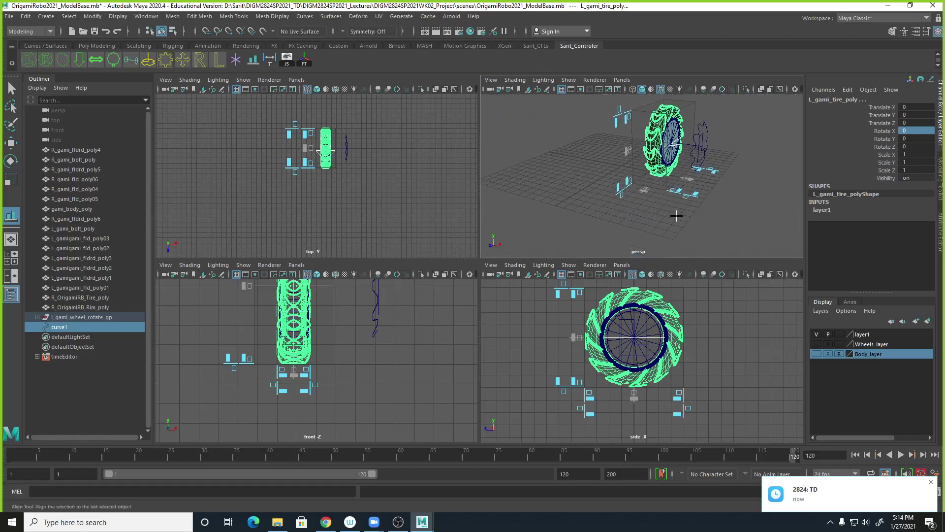
pyautogui.press('q')
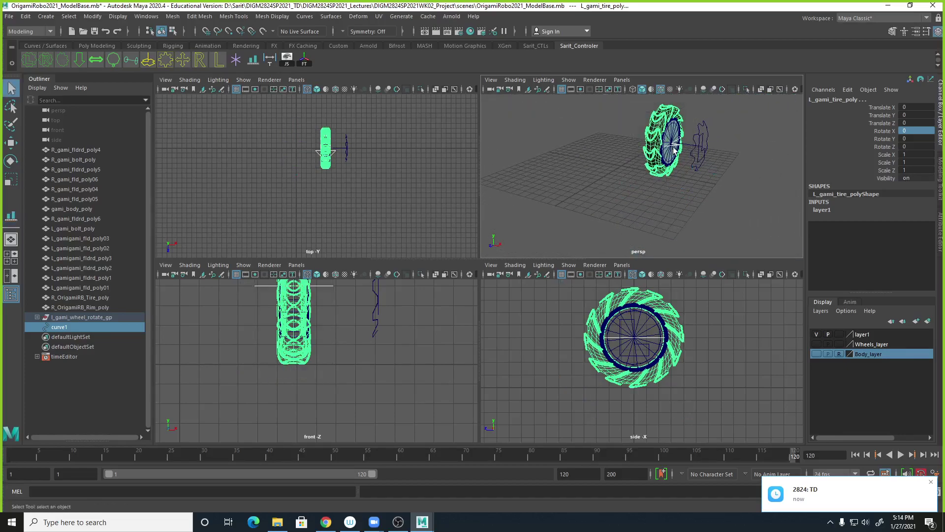
# Lower the arrow curve along Y to ground level beneath the tire, at Translate Y about -0.002.
pyautogui.click(679, 149)
pyautogui.press('w')
pyautogui.moveTo(665, 118); pyautogui.dragTo(669, 147)
pyautogui.scroll(5, 422, 363)
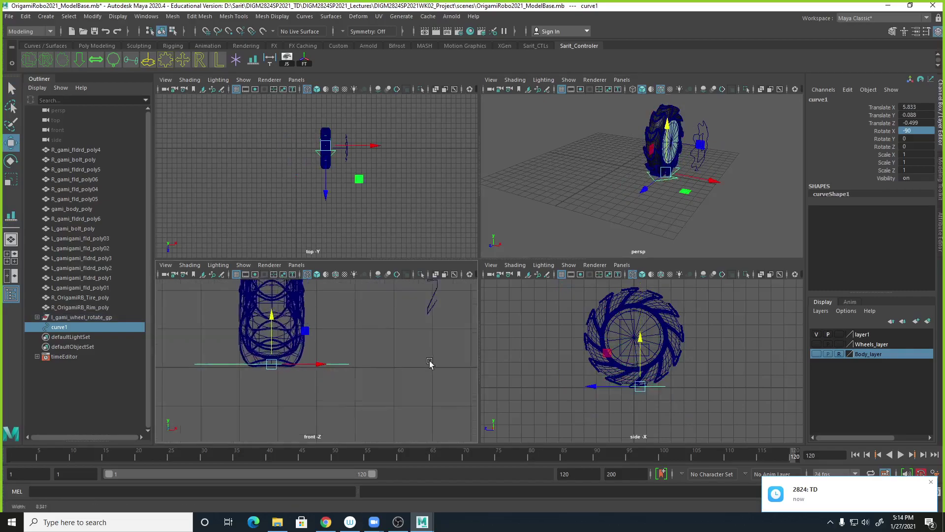
pyautogui.press('space')
pyautogui.scroll(-2, 428, 295)
pyautogui.moveTo(404, 233); pyautogui.dragTo(405, 241)
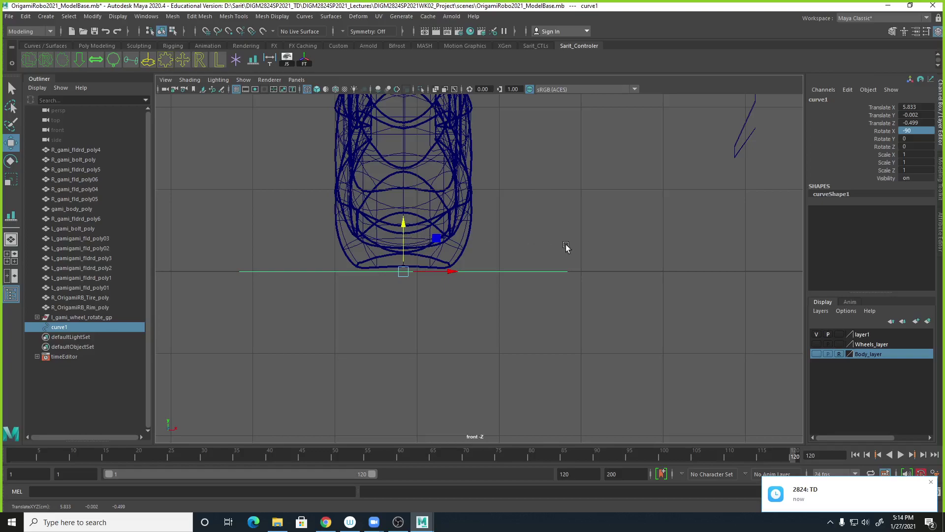
pyautogui.press('space')
pyautogui.keyDown('alt'); pyautogui.moveTo(644, 231); pyautogui.dragTo(638, 210); pyautogui.keyUp('alt')
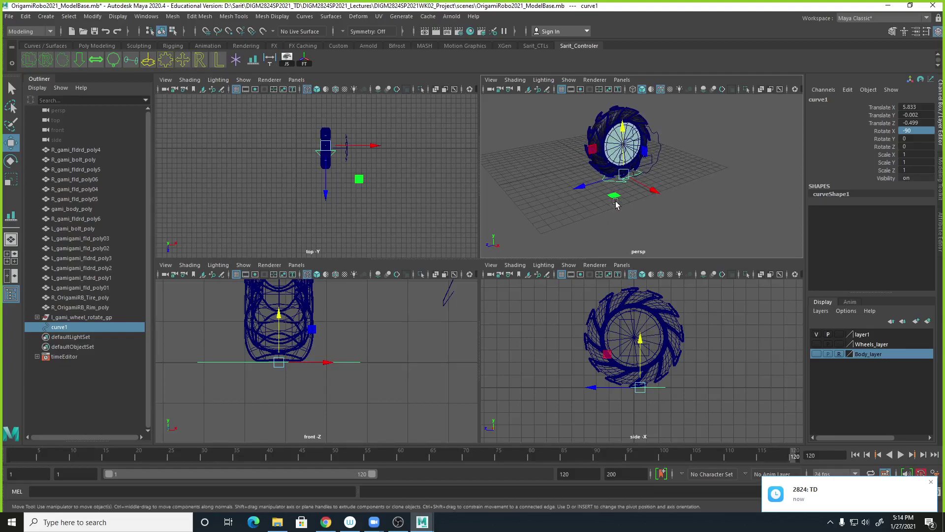
# Start the Align Tool on the tire and arrow curve and examine its alignment handles around the wheel from several angles.
pyautogui.click(93, 16)
pyautogui.click(375, 68)
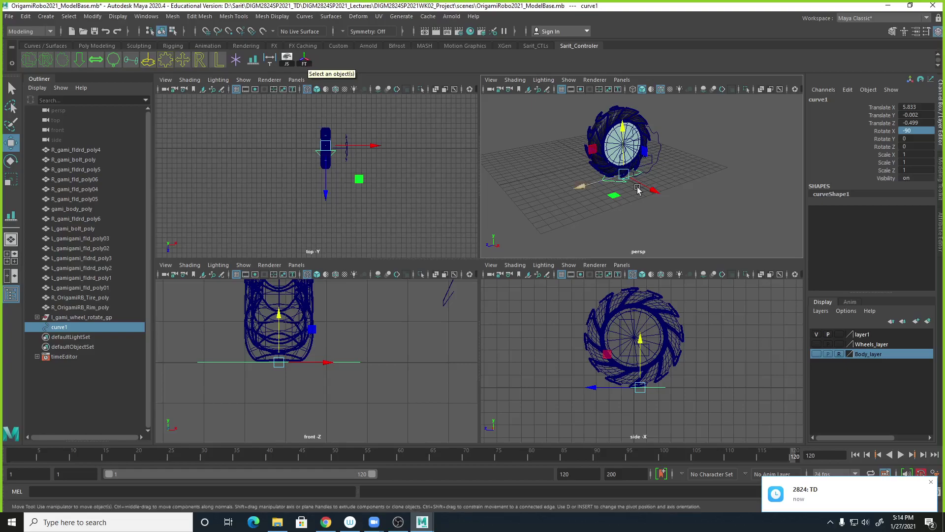
pyautogui.press('q')
pyautogui.click(594, 159)
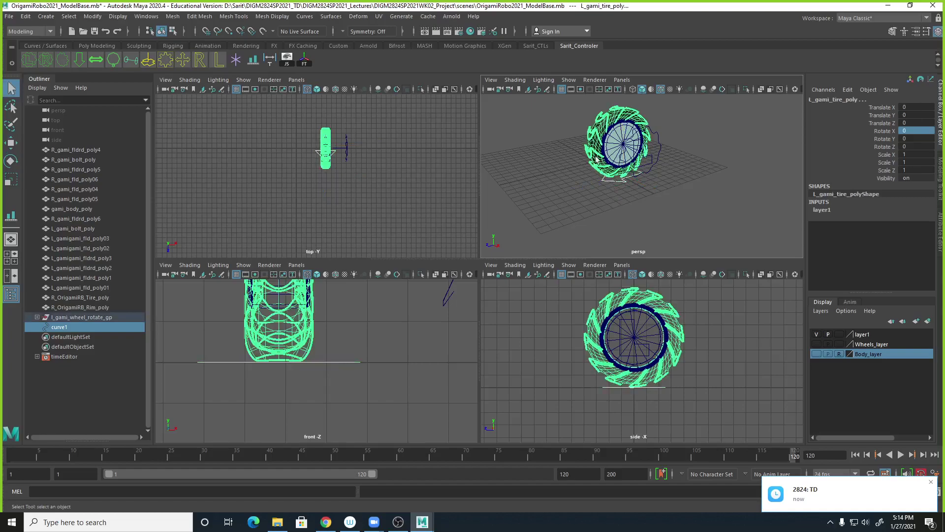
pyautogui.click(93, 16)
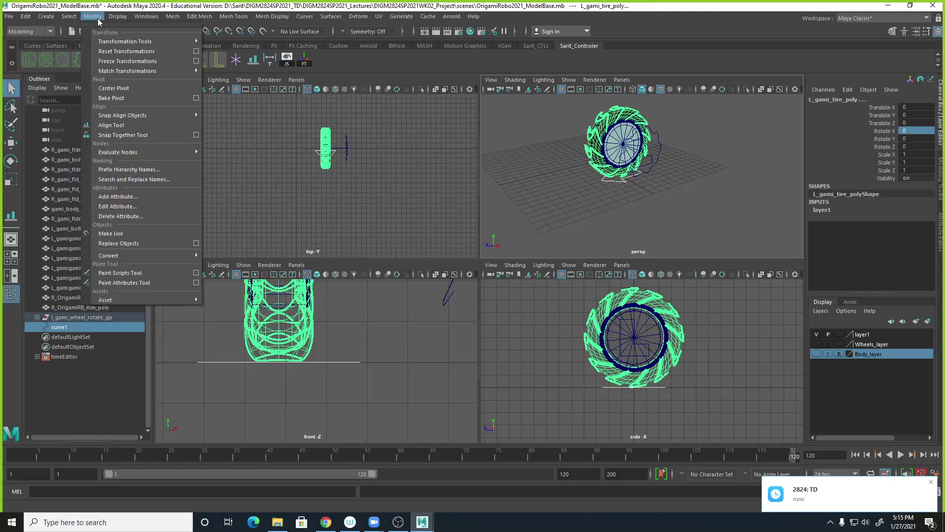
pyautogui.click(112, 125)
pyautogui.scroll(4, 692, 192)
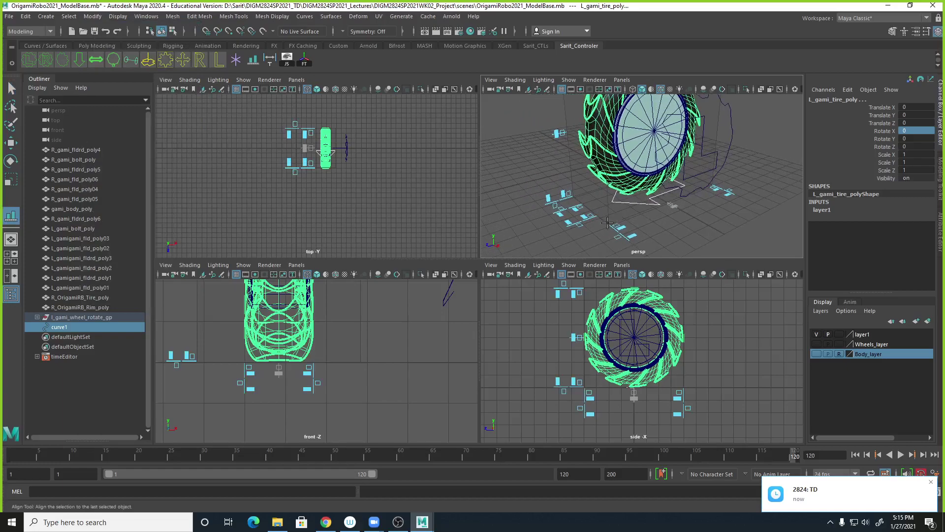
pyautogui.scroll(5, 610, 223)
pyautogui.scroll(-8, 641, 207)
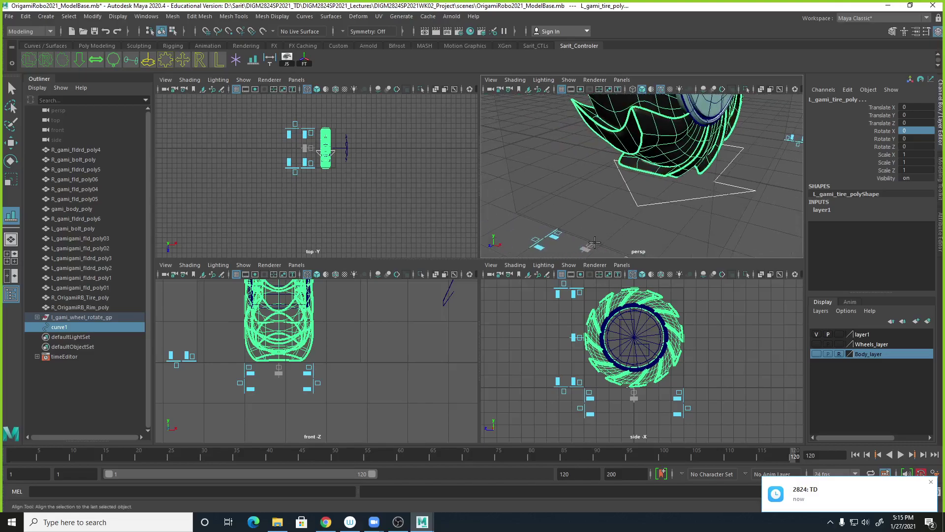
pyautogui.scroll(6, 672, 202)
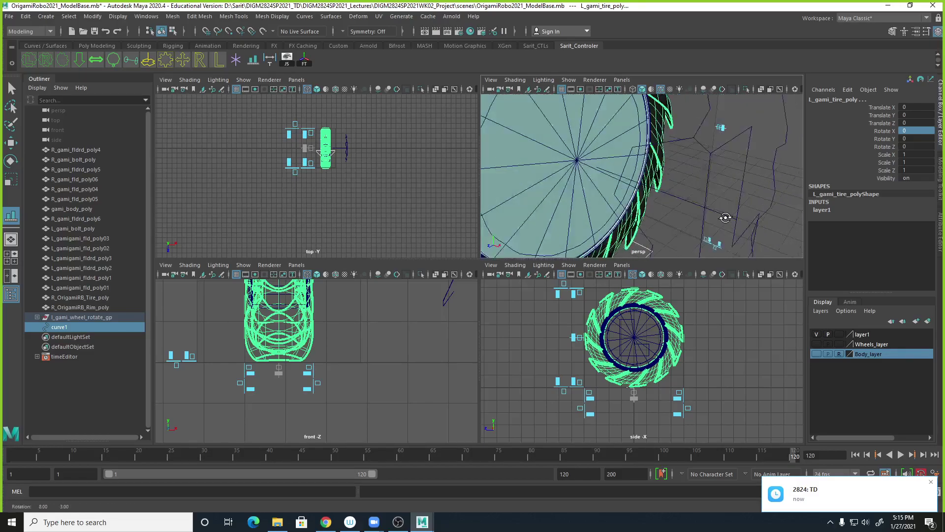
pyautogui.scroll(-6, 640, 187)
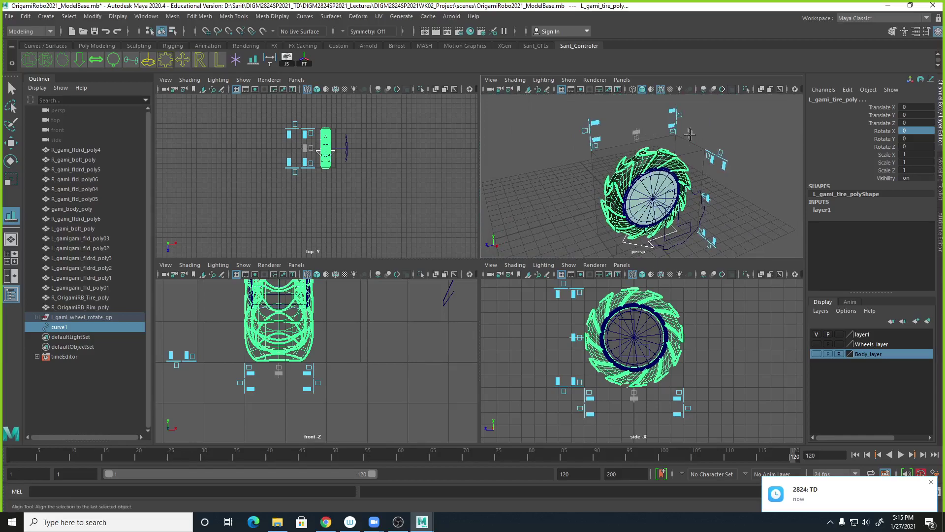
pyautogui.keyDown('alt'); pyautogui.moveTo(657, 179); pyautogui.dragTo(687, 170); pyautogui.keyUp('alt')
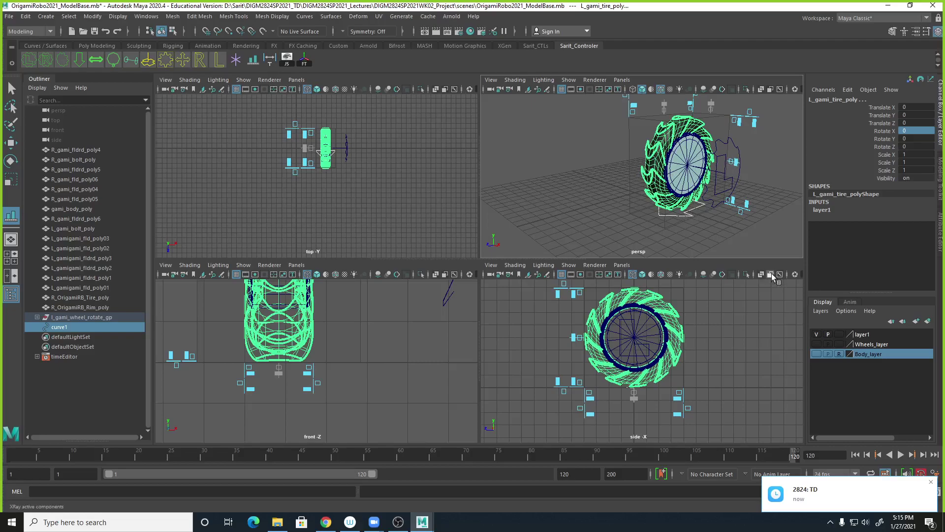
pyautogui.keyDown('alt'); pyautogui.moveTo(739, 266); pyautogui.dragTo(750, 236); pyautogui.keyUp('alt')
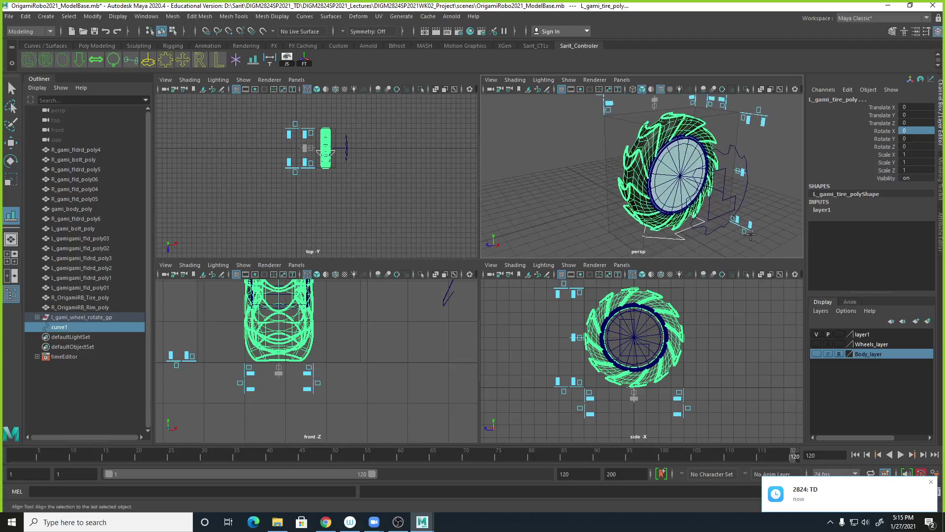
pyautogui.keyDown('alt'); pyautogui.moveTo(653, 105); pyautogui.dragTo(681, 138); pyautogui.keyUp('alt')
pyautogui.keyDown('alt'); pyautogui.moveTo(705, 140); pyautogui.dragTo(687, 137, button='right'); pyautogui.keyUp('alt')
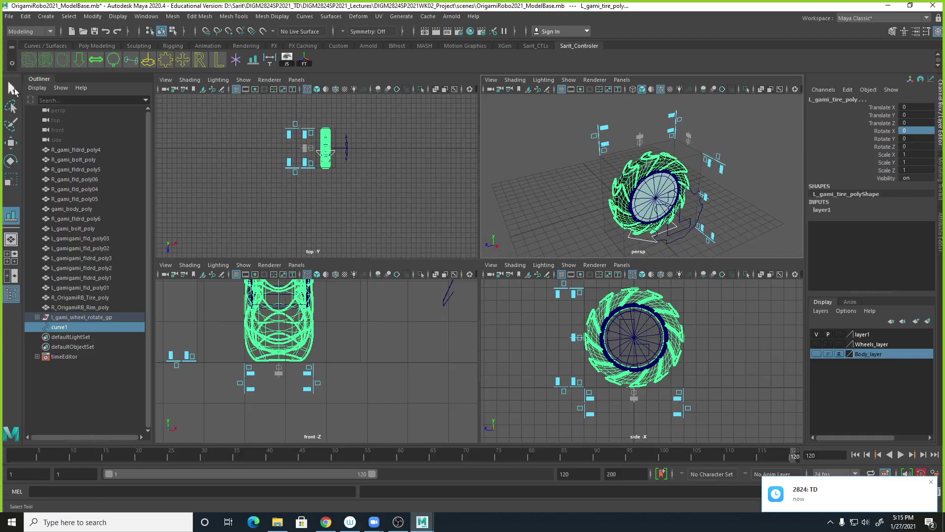
# Select only the arrow curve and freeze its transformations.
pyautogui.click(13, 87)
pyautogui.click(646, 243)
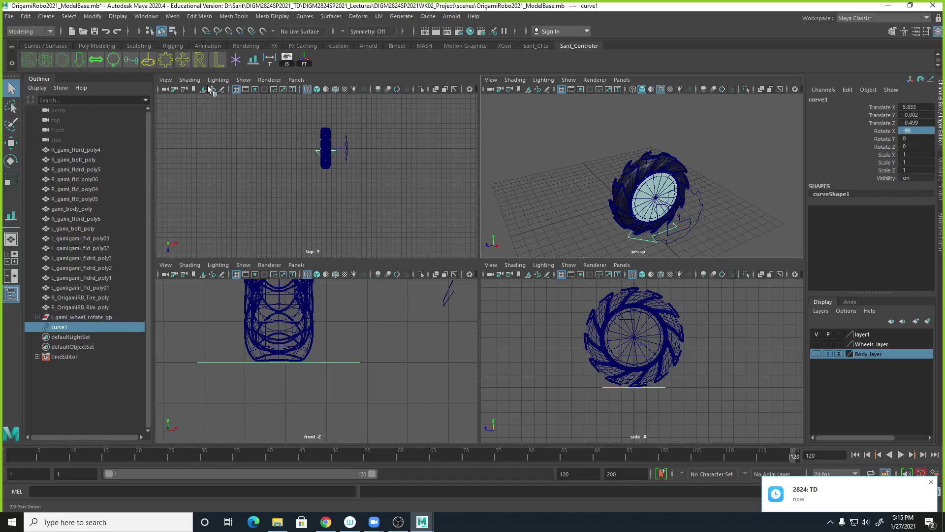
pyautogui.click(94, 18)
pyautogui.click(439, 105)
pyautogui.click(305, 61)
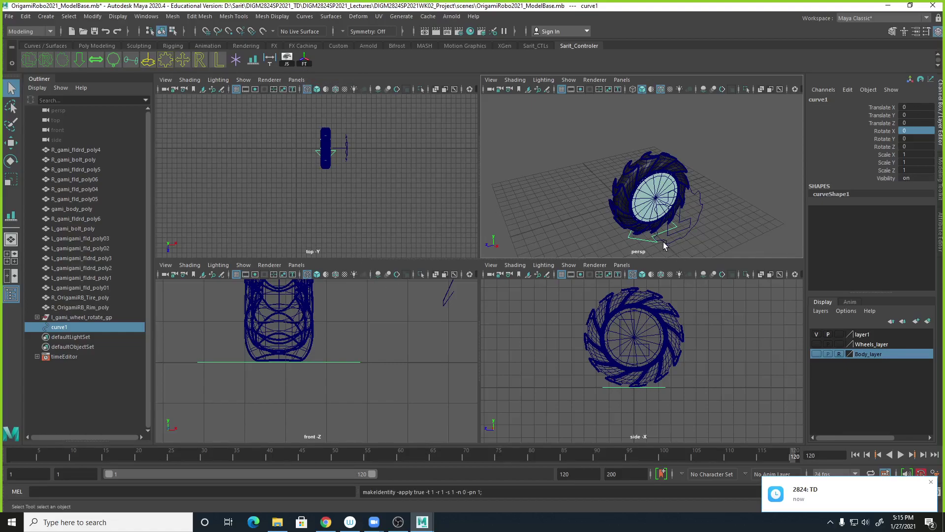
pyautogui.press('w')
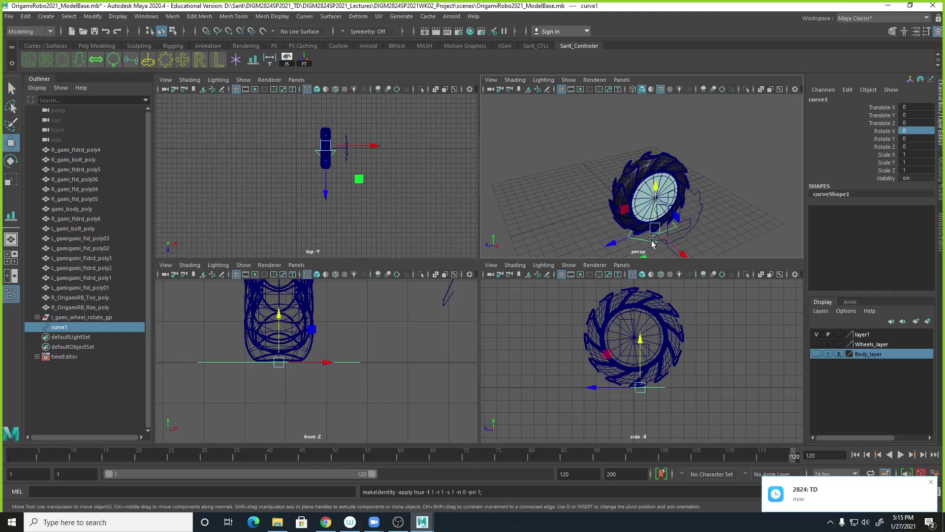
pyautogui.scroll(-1, 655, 239)
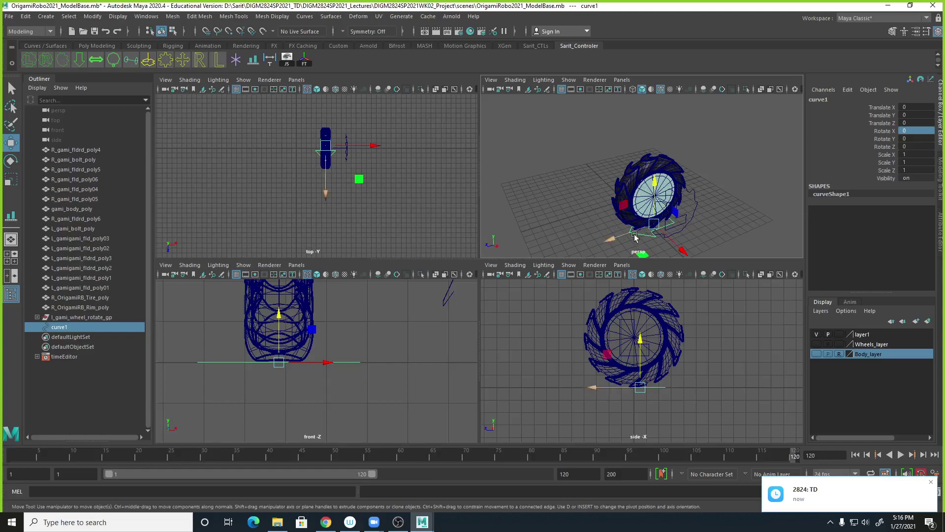
# Isolate the arrow curve in the perspective view and select all of its control vertices.
pyautogui.click(568, 80)
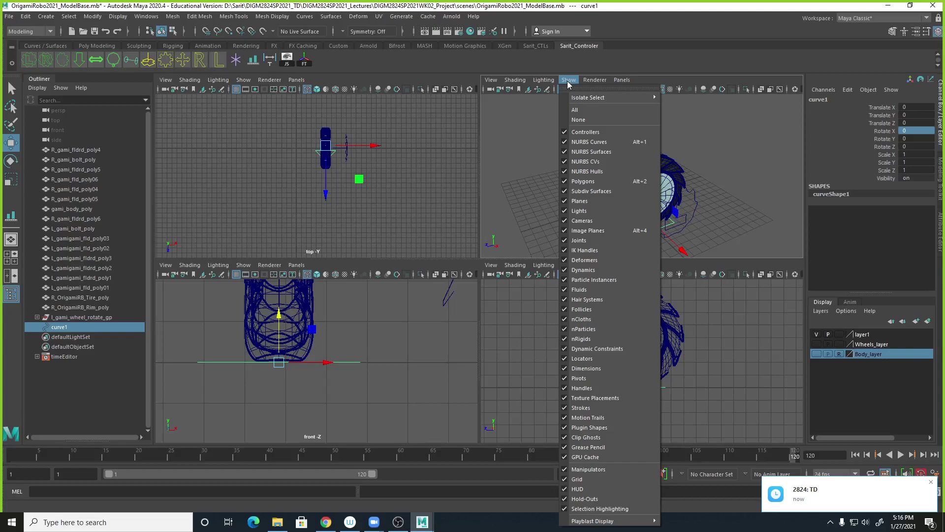
pyautogui.moveTo(574, 99)
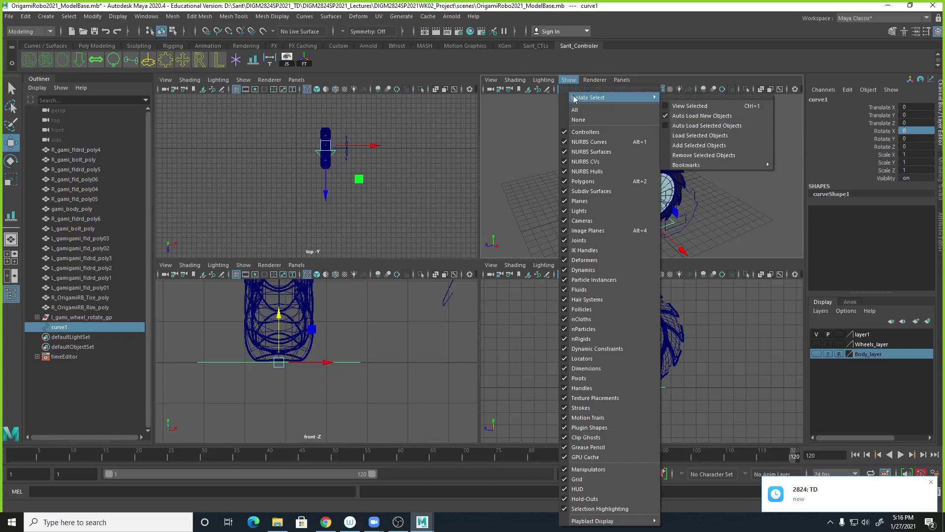
pyautogui.click(671, 105)
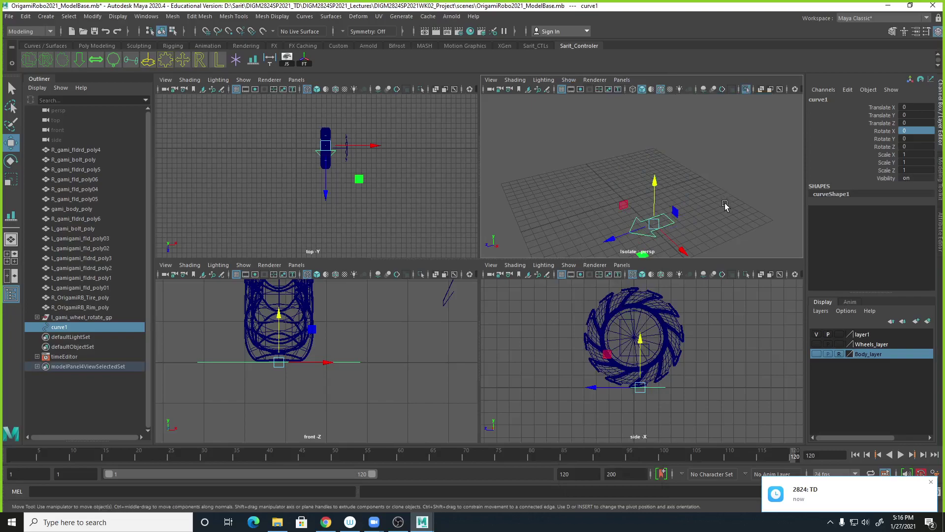
pyautogui.rightClick(673, 222)
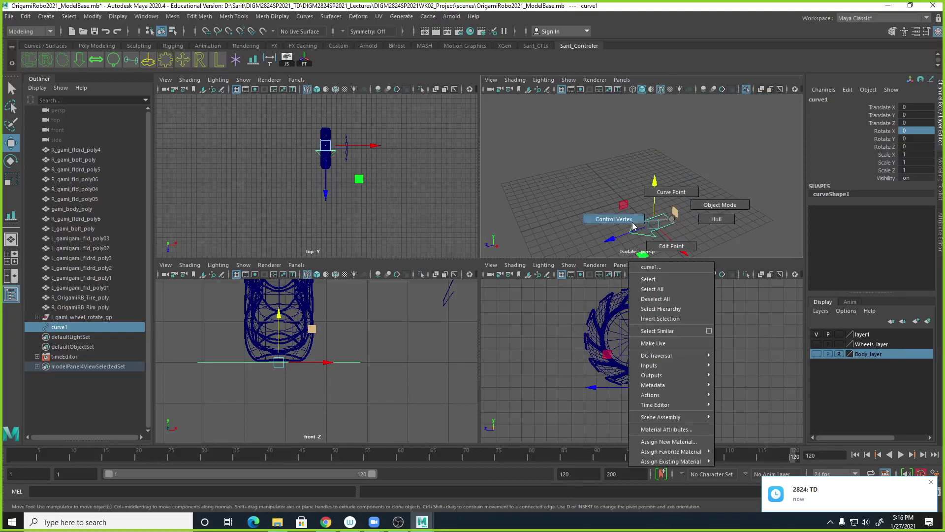
pyautogui.click(615, 219)
pyautogui.moveTo(607, 188); pyautogui.dragTo(732, 269)
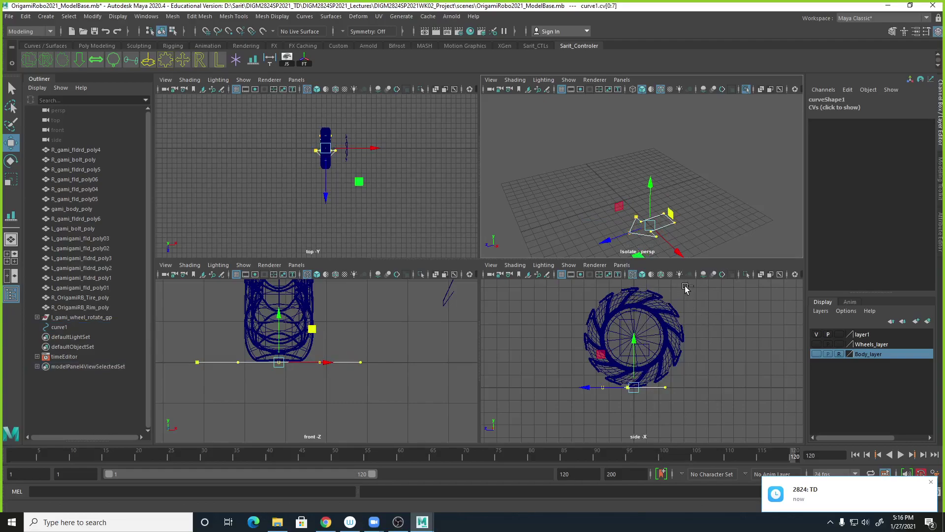
# Isolate the selected vertices in the side view and end the isolation in the perspective view.
pyautogui.hotkey('ctrl', '1')
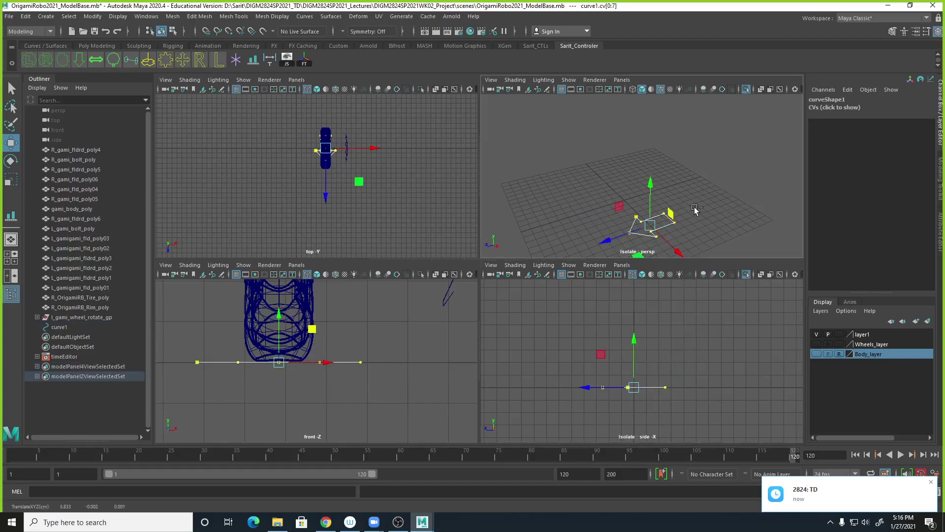
pyautogui.hotkey('ctrl', '1')
pyautogui.press('f')
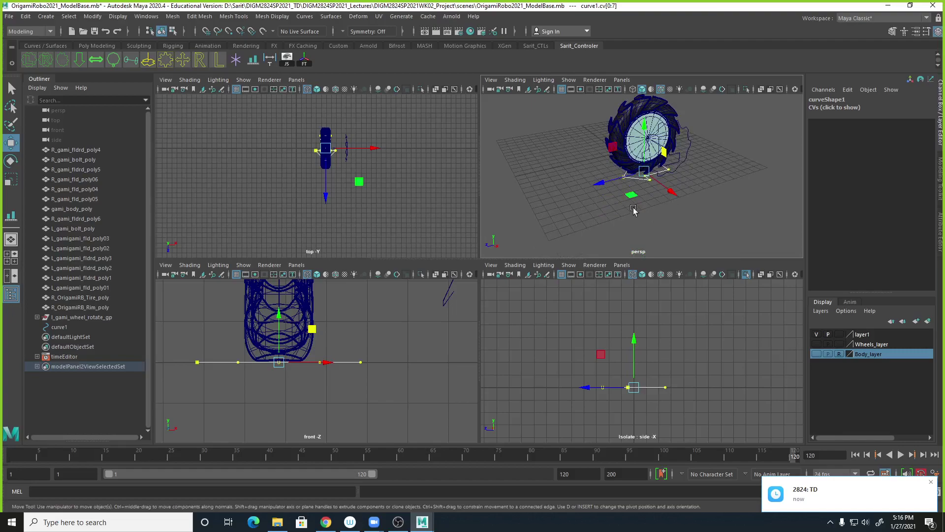
# Scale the arrow's vertices down to about a quarter size, place them in front of the tire along Z, and return to object mode.
pyautogui.moveTo(604, 185); pyautogui.dragTo(555, 194)
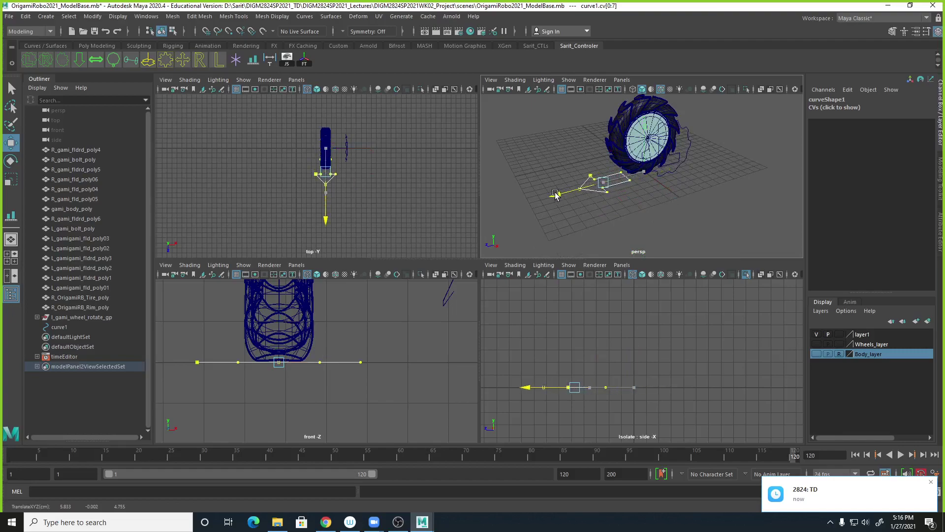
pyautogui.press('r')
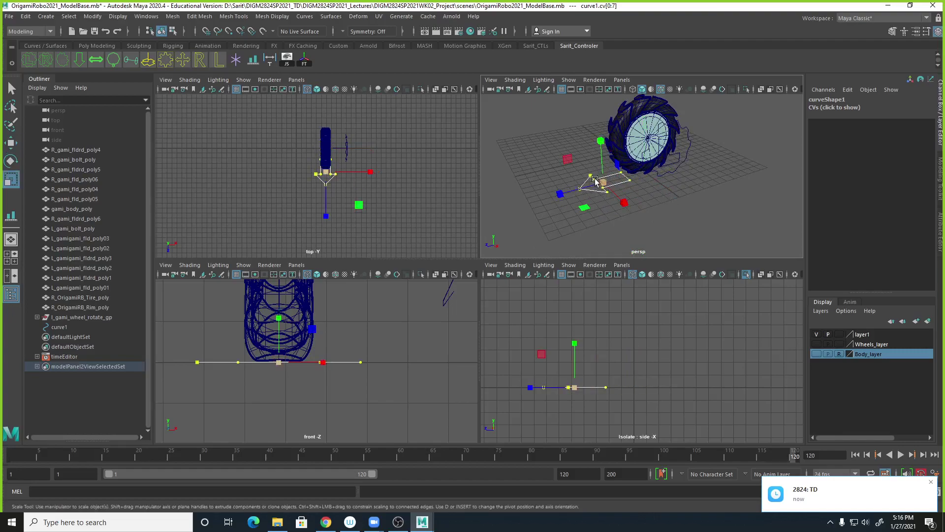
pyautogui.moveTo(604, 185)
pyautogui.mouseDown()
pyautogui.moveTo(580, 183)
pyautogui.moveTo(597, 186)
pyautogui.mouseUp()
pyautogui.press('w')
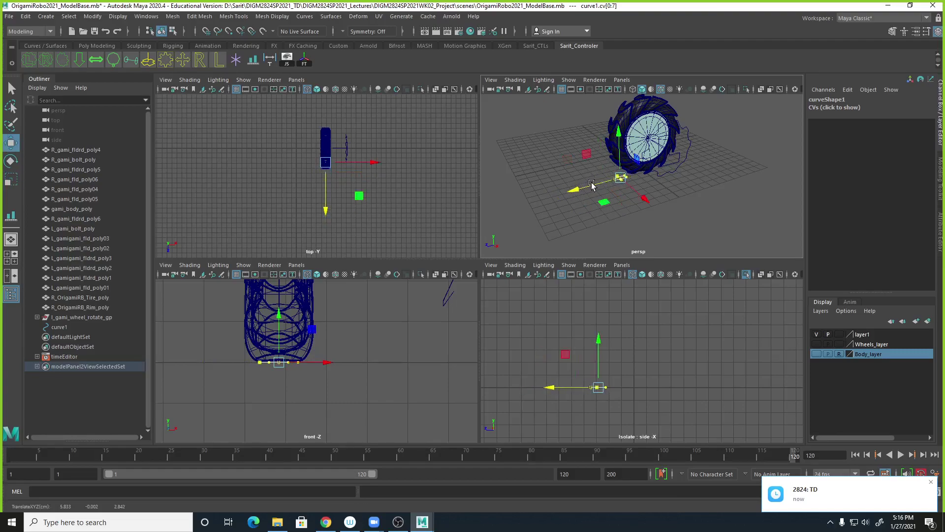
pyautogui.scroll(2, 665, 199)
pyautogui.scroll(3, 666, 198)
pyautogui.scroll(-1, 665, 199)
pyautogui.rightClick(571, 182)
pyautogui.moveTo(571, 182); pyautogui.dragTo(611, 167, button='right')
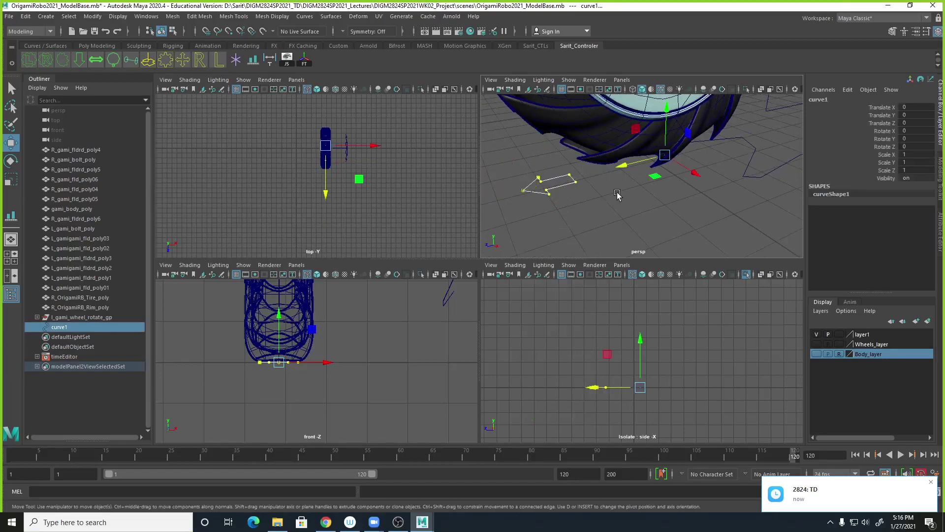
# Rename the arrow curve in front of the tire to l_gami_wheel_move_ctl.
pyautogui.click(649, 204)
pyautogui.keyDown('alt'); pyautogui.moveTo(651, 206); pyautogui.dragTo(531, 187, button='right'); pyautogui.keyUp('alt')
pyautogui.keyDown('alt'); pyautogui.moveTo(531, 188); pyautogui.dragTo(601, 210); pyautogui.keyUp('alt')
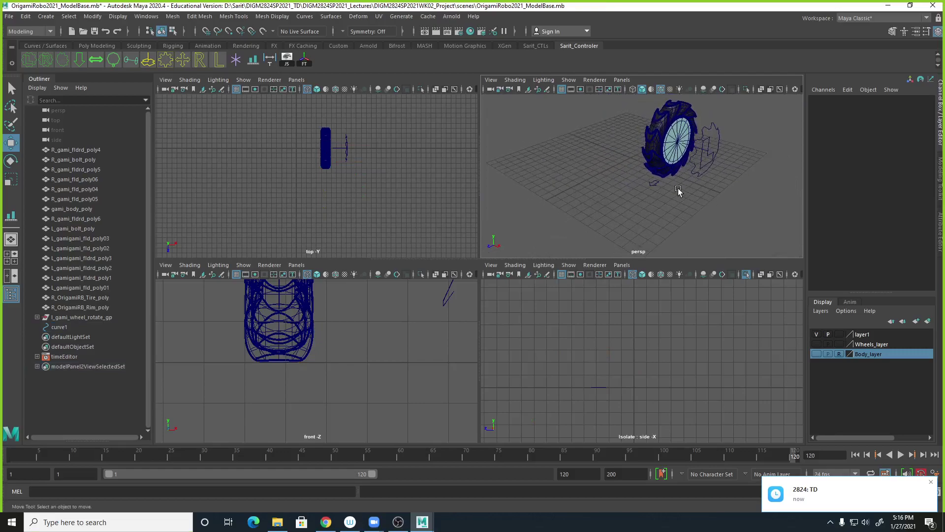
pyautogui.click(654, 185)
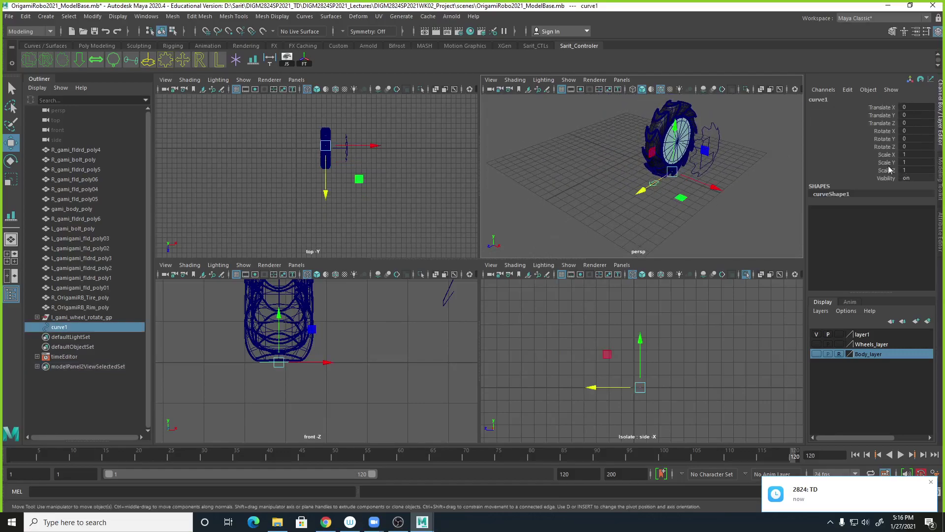
pyautogui.doubleClick(829, 99)
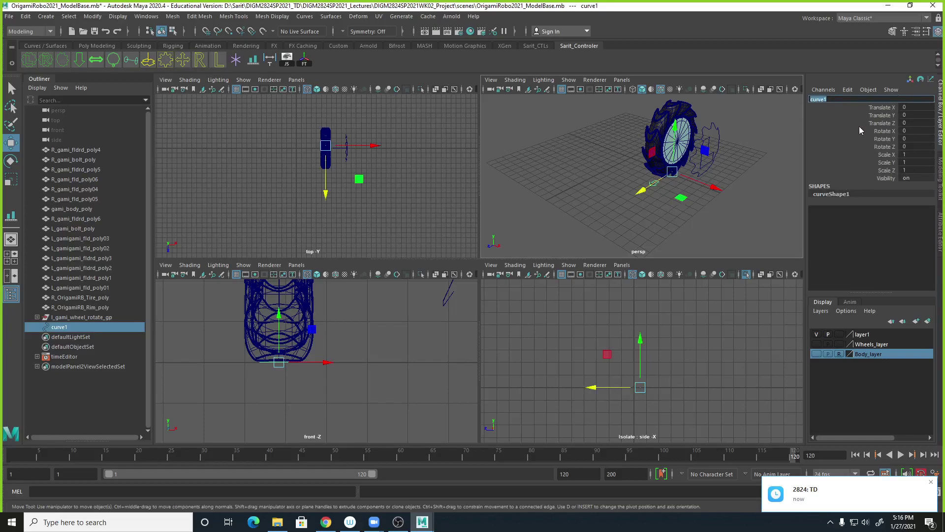
pyautogui.press('BackSpace')
pyautogui.press('Return')
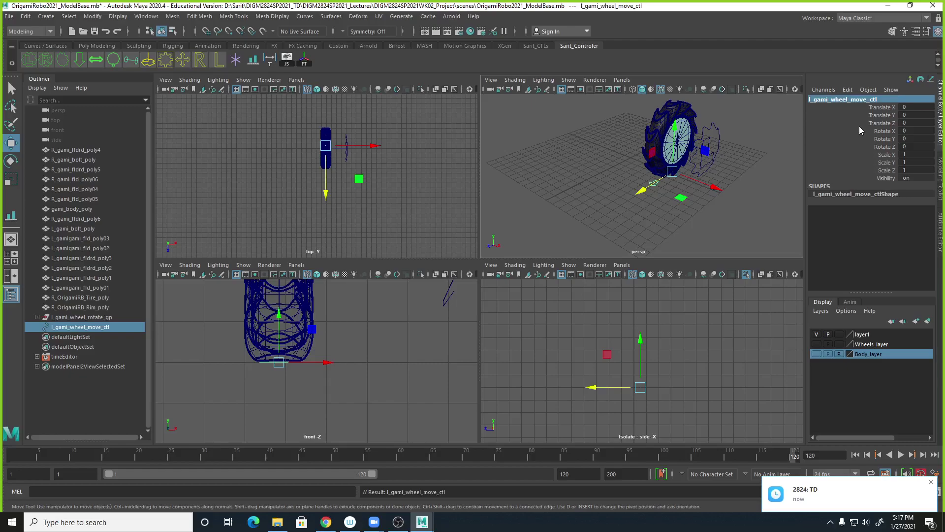
# Try to save the scene under its current file name, OrigamiRobo2021_ModelBase.mb.
pyautogui.click(691, 225)
pyautogui.press('q')
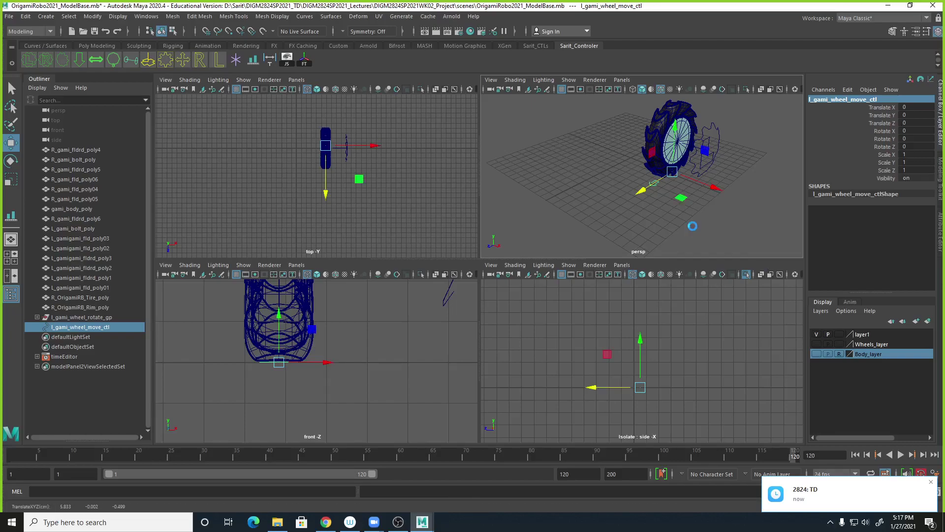
pyautogui.hotkey('ctrl', 's')
pyautogui.click(446, 269)
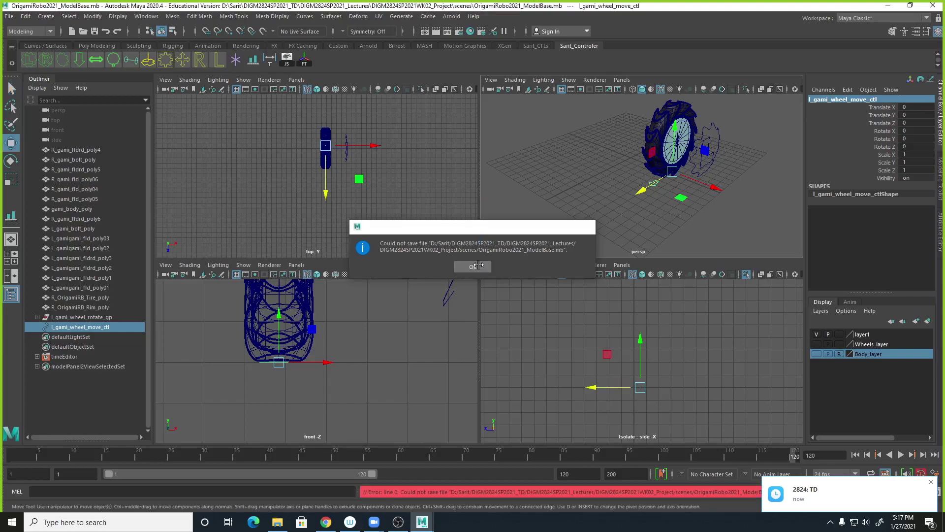
pyautogui.click(473, 266)
# Save the scene under the new name OrigamiRobo2021_Rig_00.mb in the project's scenes folder.
pyautogui.click(8, 18)
pyautogui.click(29, 62)
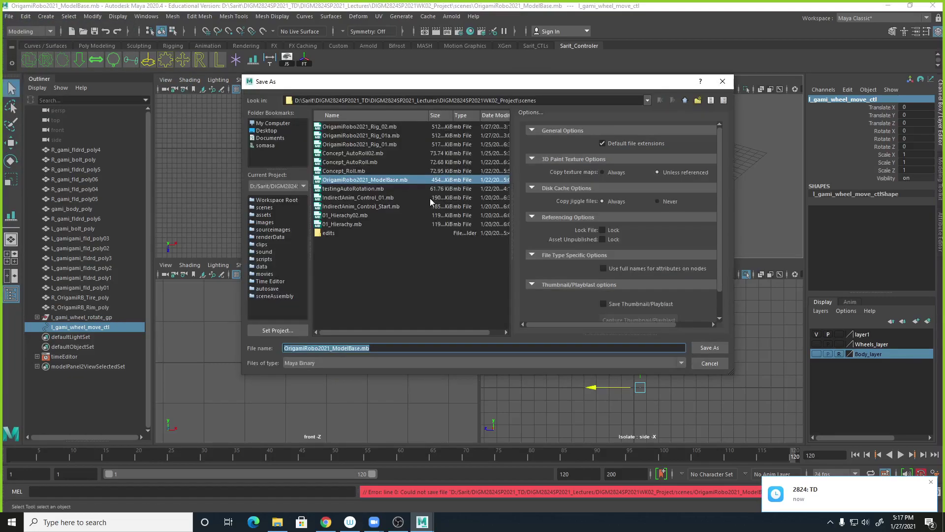
pyautogui.click(389, 144)
pyautogui.click(349, 349)
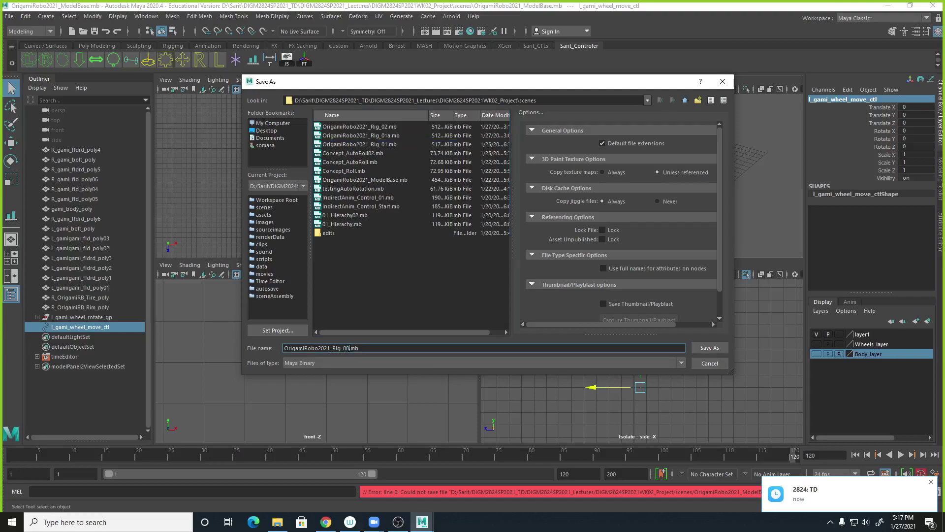
pyautogui.press('Return')
pyautogui.click(451, 270)
pyautogui.press('w')
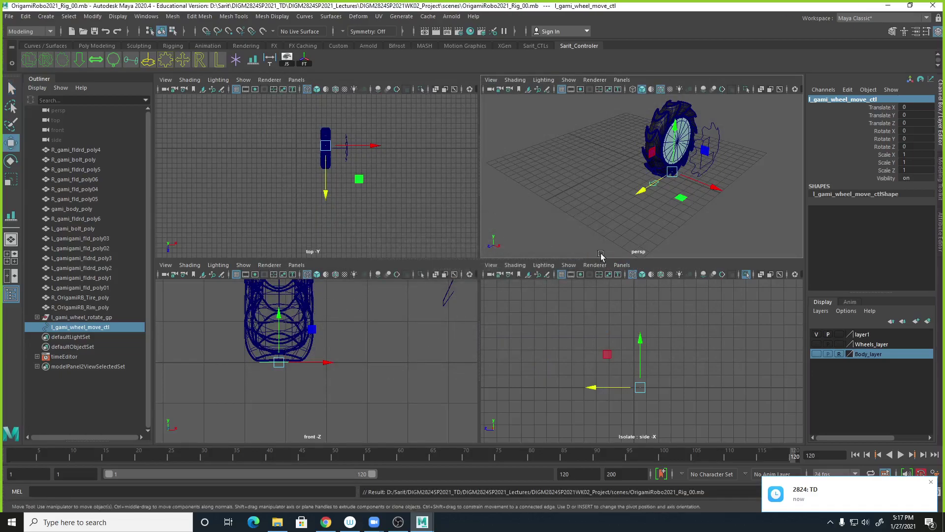
# Expand l_gami_wheel_rotate_gp and examine its pivot and rotate channels alongside those of the arrow move controller.
pyautogui.keyDown('alt'); pyautogui.moveTo(665, 224); pyautogui.dragTo(662, 224); pyautogui.keyUp('alt')
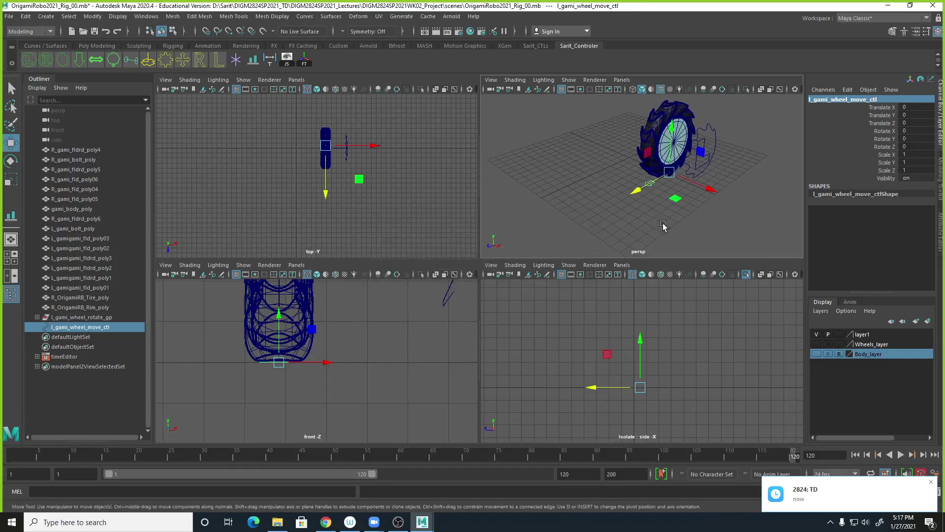
pyautogui.click(85, 318)
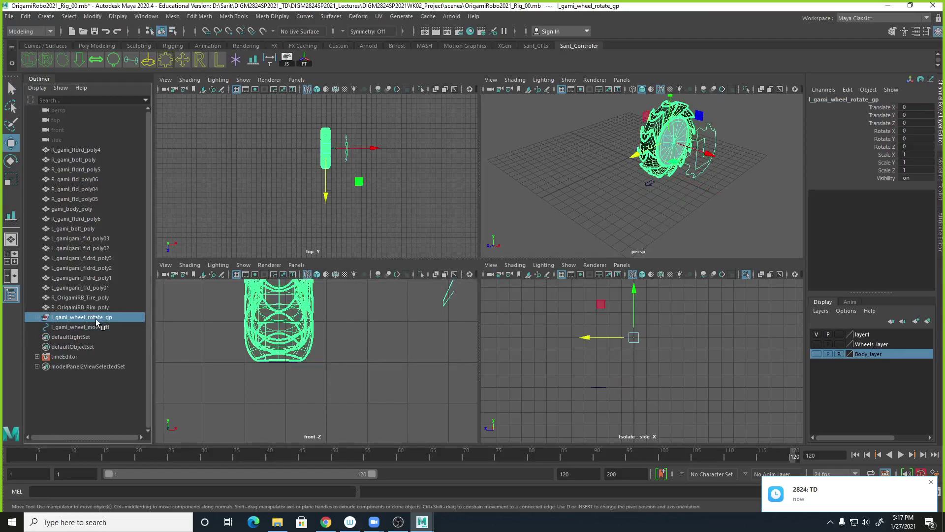
pyautogui.click(37, 317)
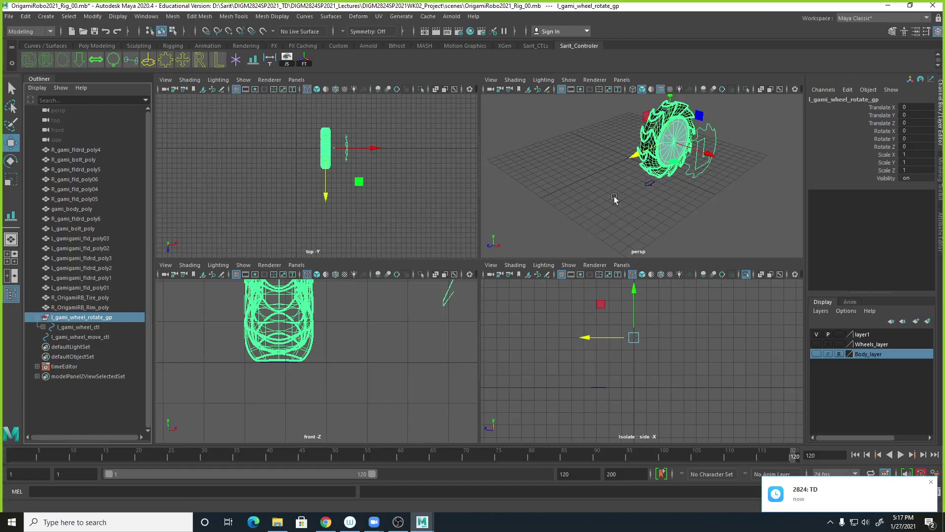
pyautogui.click(650, 187)
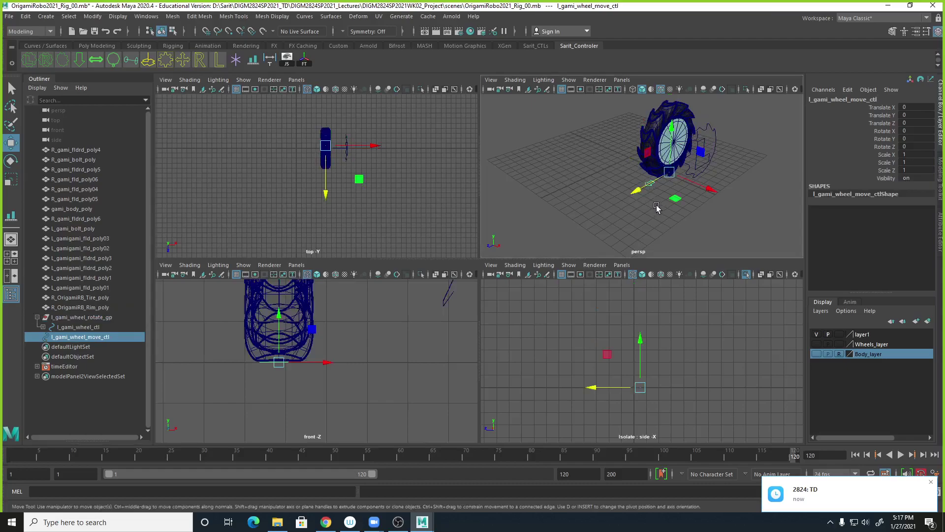
pyautogui.click(657, 206)
pyautogui.click(642, 181)
pyautogui.click(650, 204)
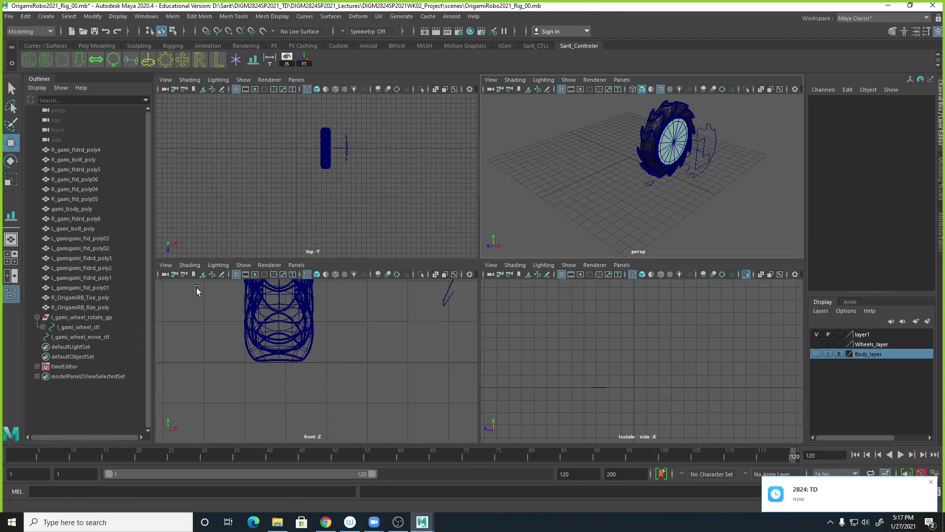
pyautogui.click(107, 319)
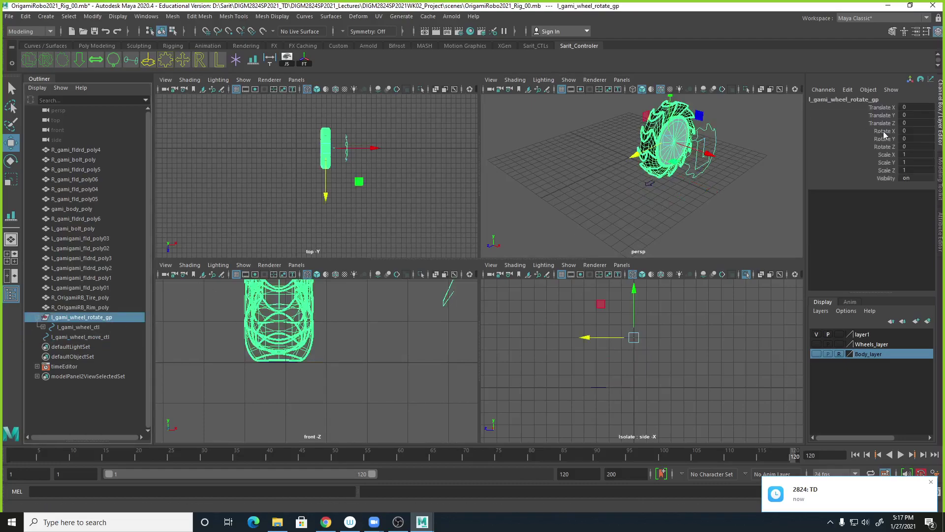
pyautogui.moveTo(881, 131); pyautogui.dragTo(884, 148)
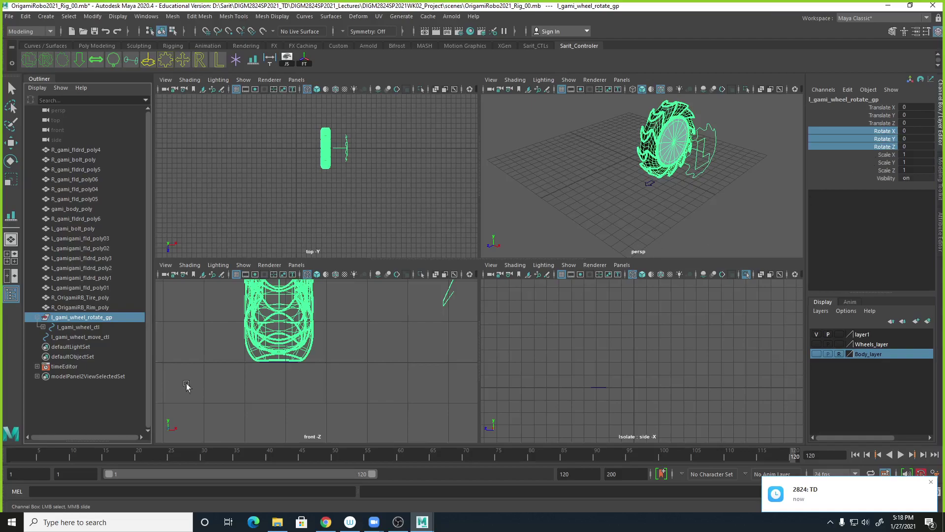
# Compare the pivot position of l_gami_wheel_move_ctl beneath the tire with that of l_gami_wheel_rotate_gp, leaving nothing selected.
pyautogui.click(76, 338)
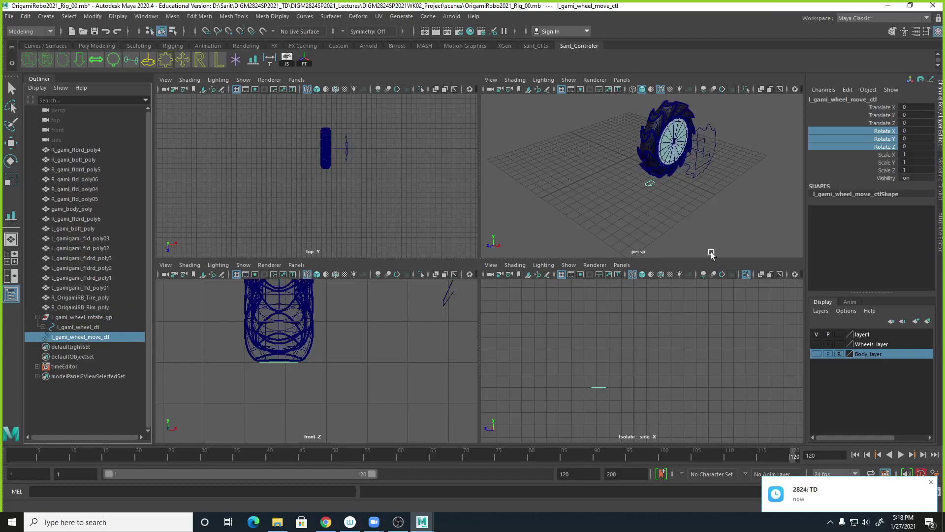
pyautogui.press('w')
pyautogui.click(722, 209)
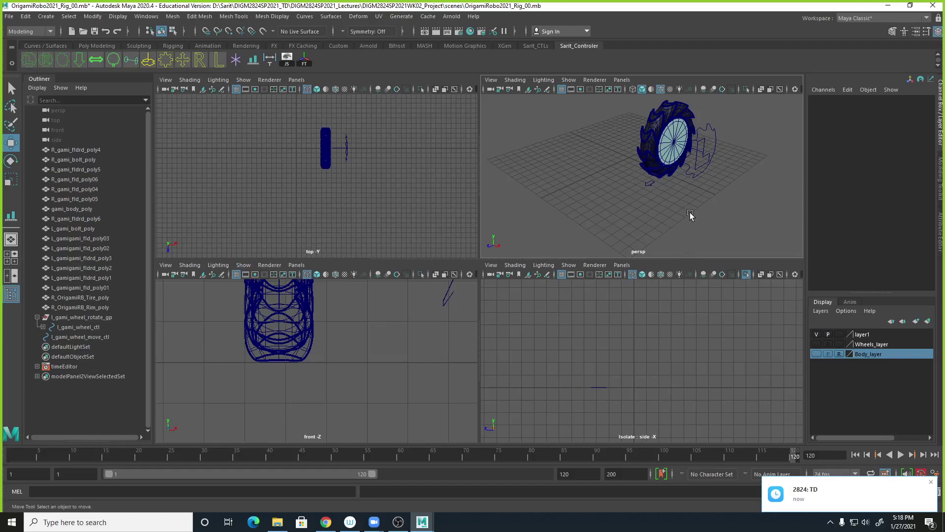
pyautogui.click(647, 183)
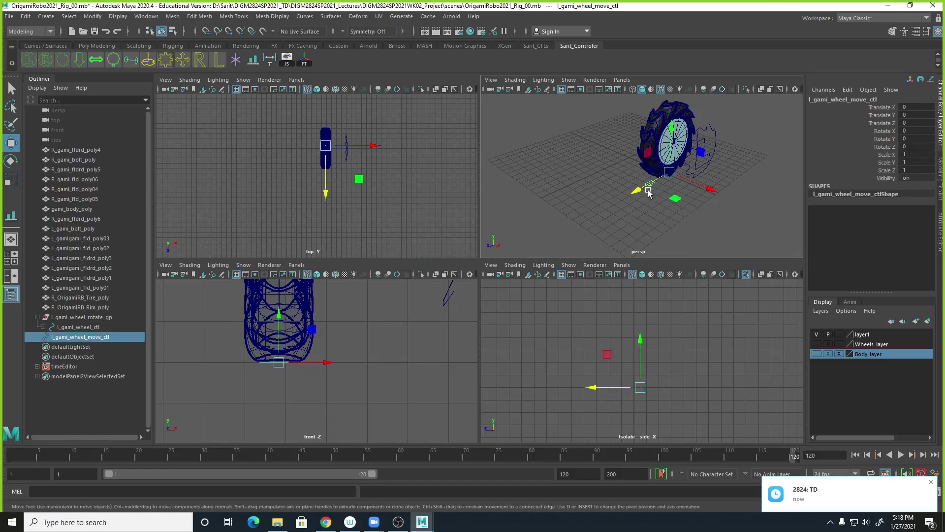
pyautogui.click(651, 195)
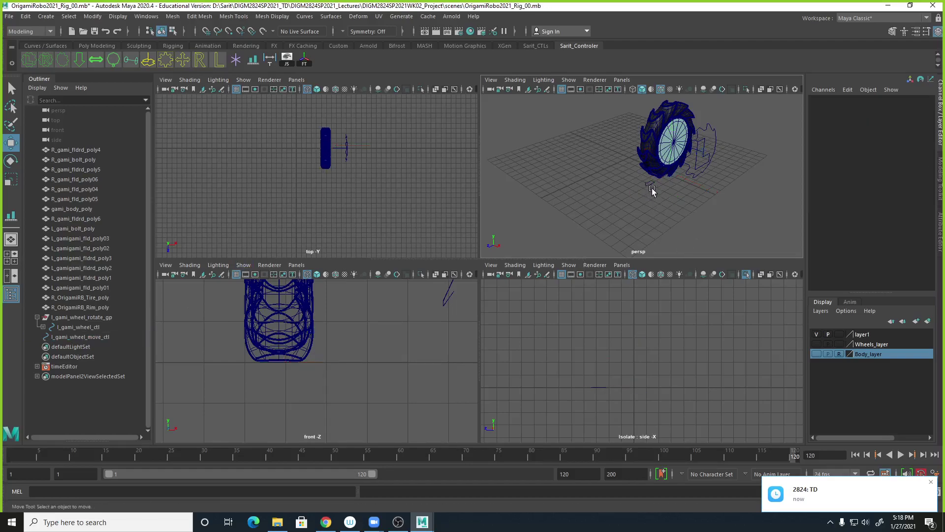
pyautogui.click(651, 192)
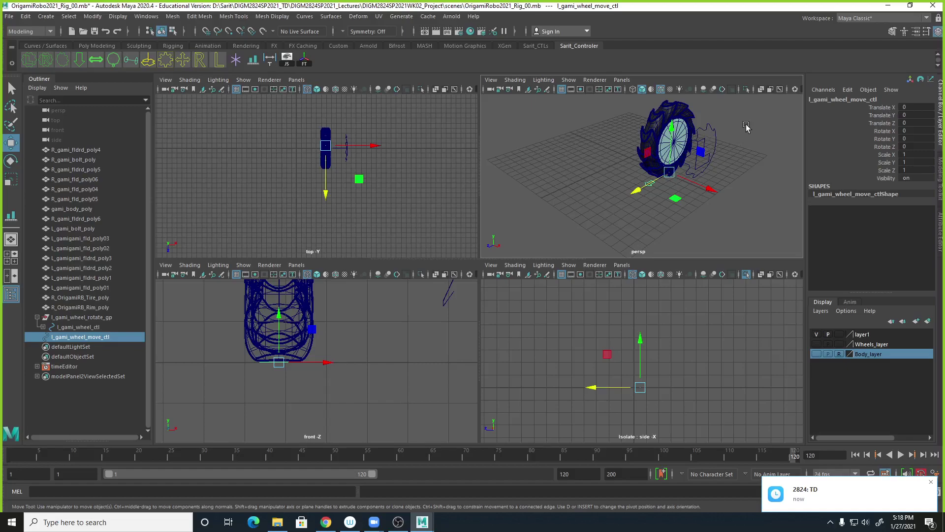
pyautogui.click(101, 319)
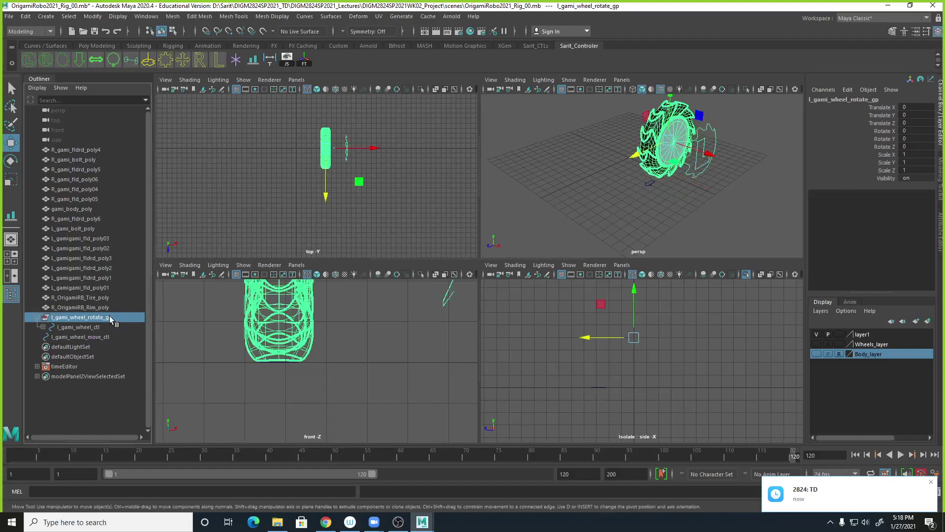
pyautogui.click(711, 149)
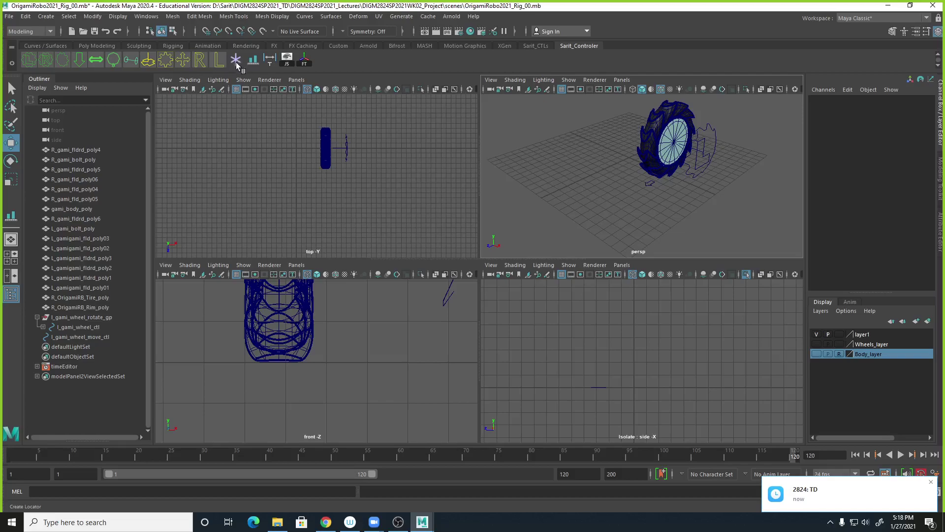
# Add a Locator shortcut to the Sarit_Controler shelf and delete the duplicate again.
pyautogui.click(45, 16)
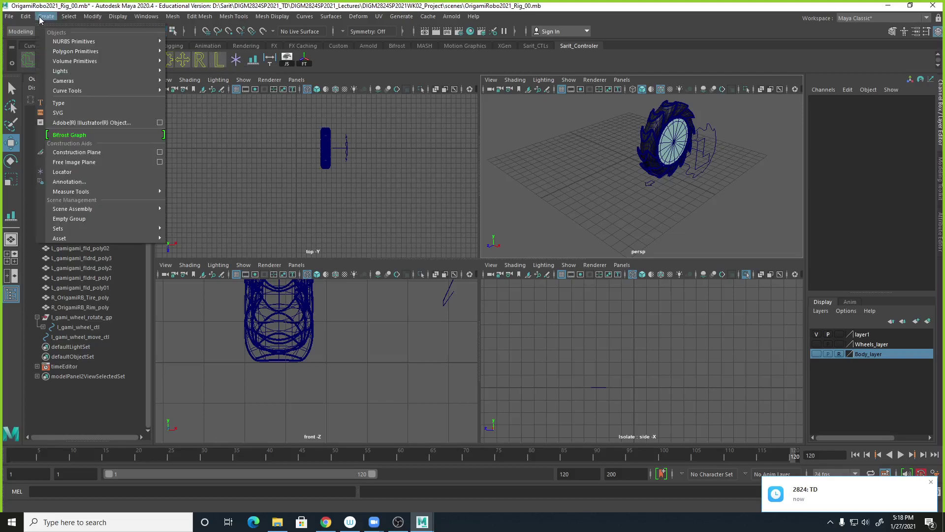
pyautogui.keyDown('ctrl'); pyautogui.keyDown('shift'); pyautogui.click(79, 173); pyautogui.keyUp('shift'); pyautogui.keyUp('ctrl')
pyautogui.rightClick(329, 66)
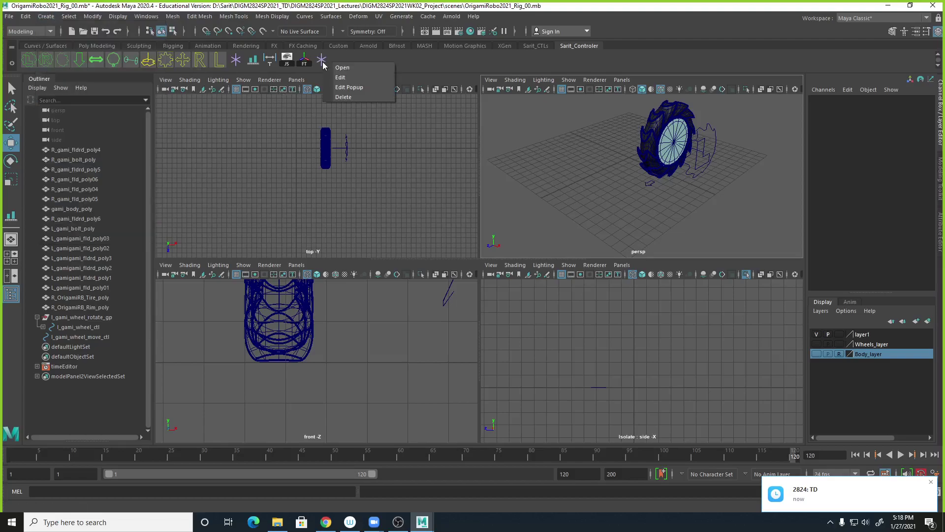
pyautogui.click(345, 98)
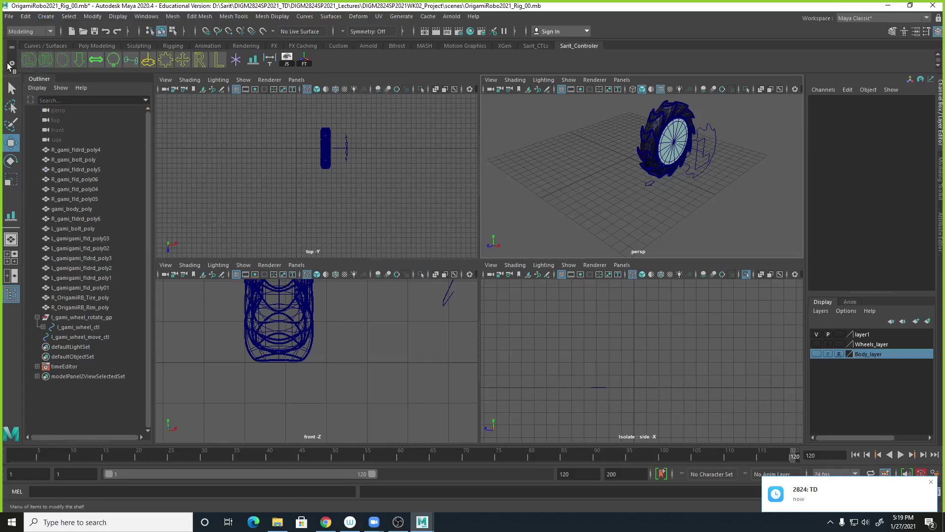
pyautogui.click(12, 63)
pyautogui.click(40, 140)
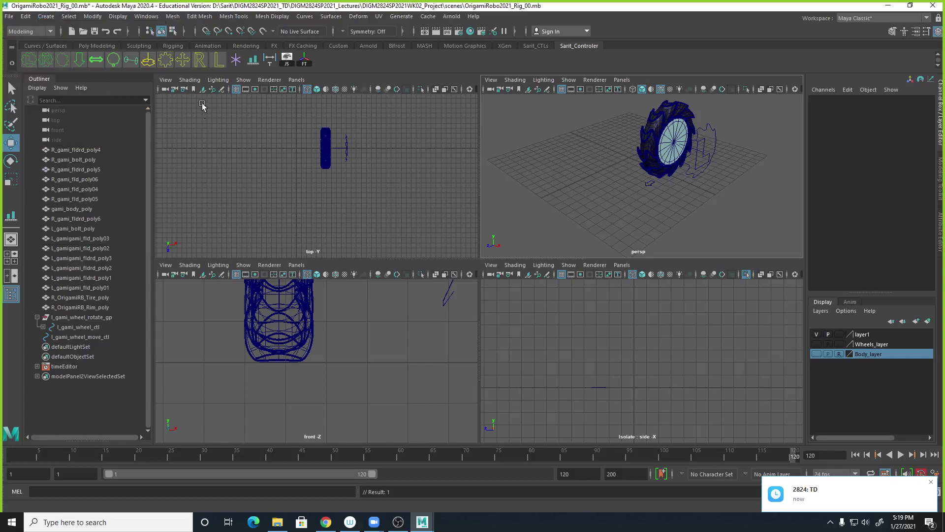
# Create a locator at the origin and select it together with the left tire, picking the tire last.
pyautogui.click(236, 60)
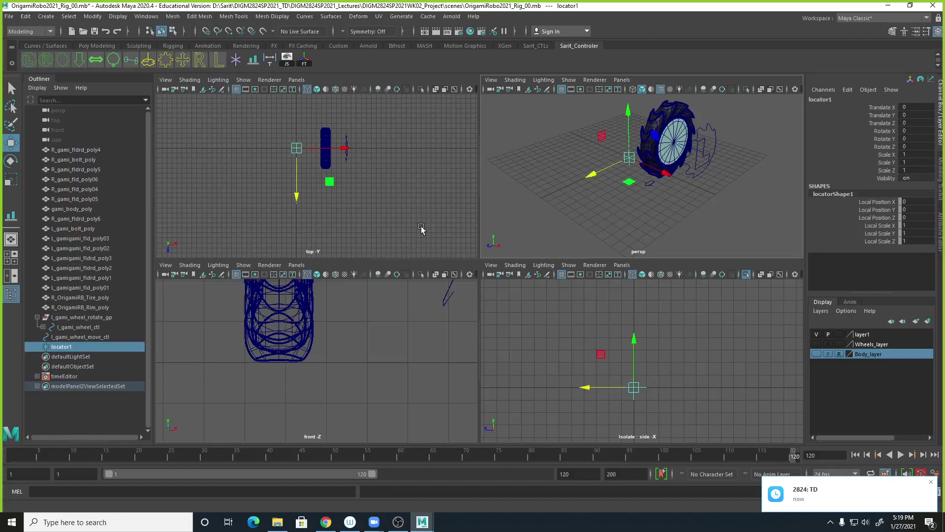
pyautogui.click(677, 110)
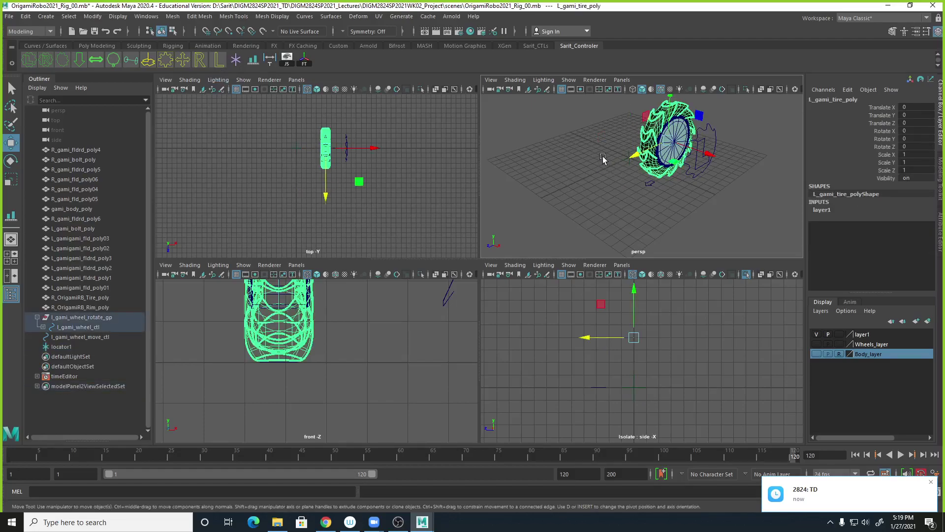
pyautogui.click(628, 161)
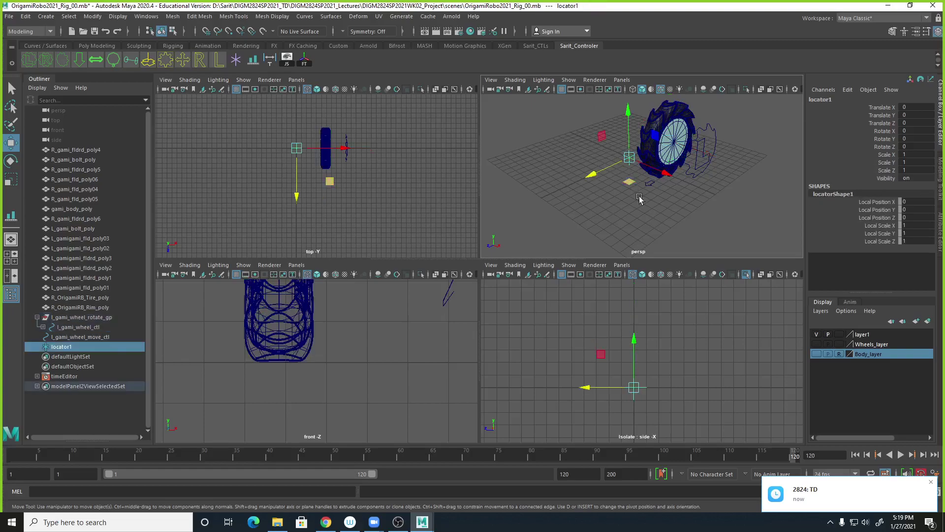
pyautogui.keyDown('shift'); pyautogui.click(674, 111); pyautogui.keyUp('shift')
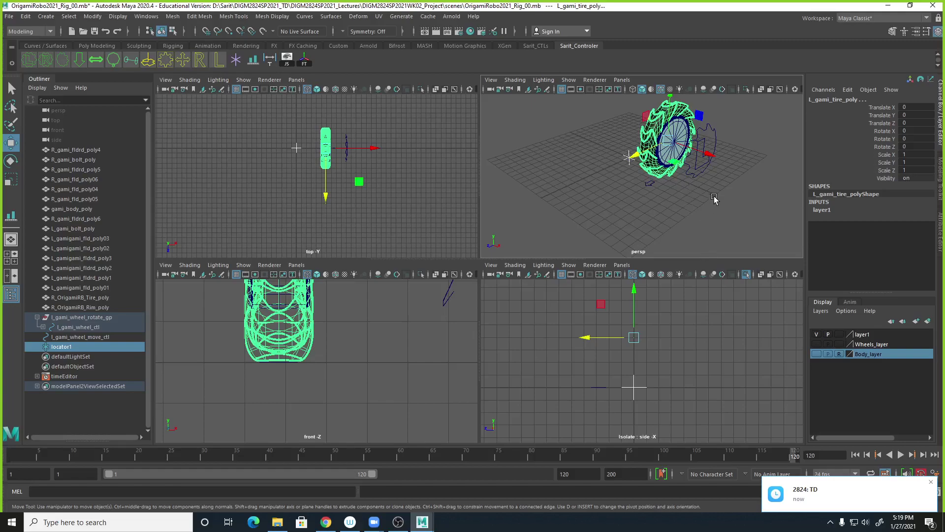
# End the object isolation in the side view, keeping the locator and tire selected.
pyautogui.keyDown('alt'); pyautogui.moveTo(329, 335); pyautogui.dragTo(329, 358, button='middle'); pyautogui.keyUp('alt')
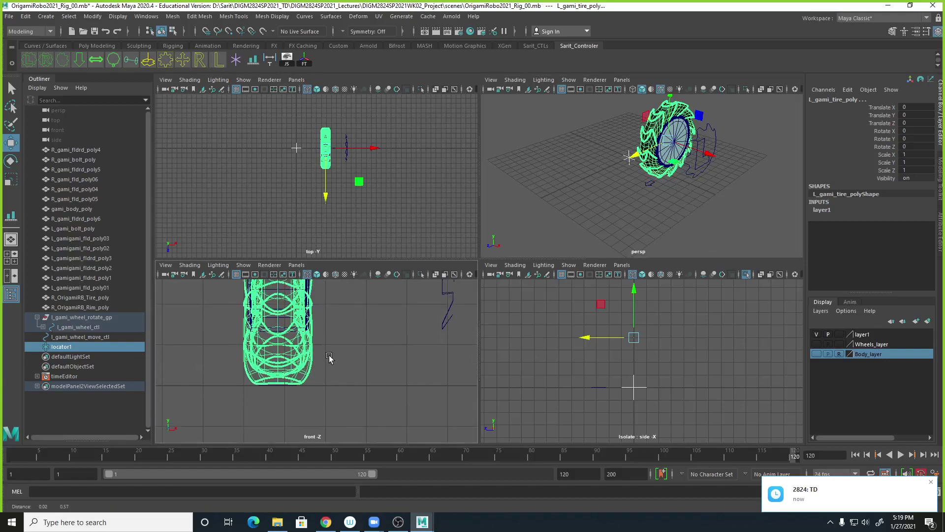
pyautogui.click(568, 267)
pyautogui.moveTo(621, 105)
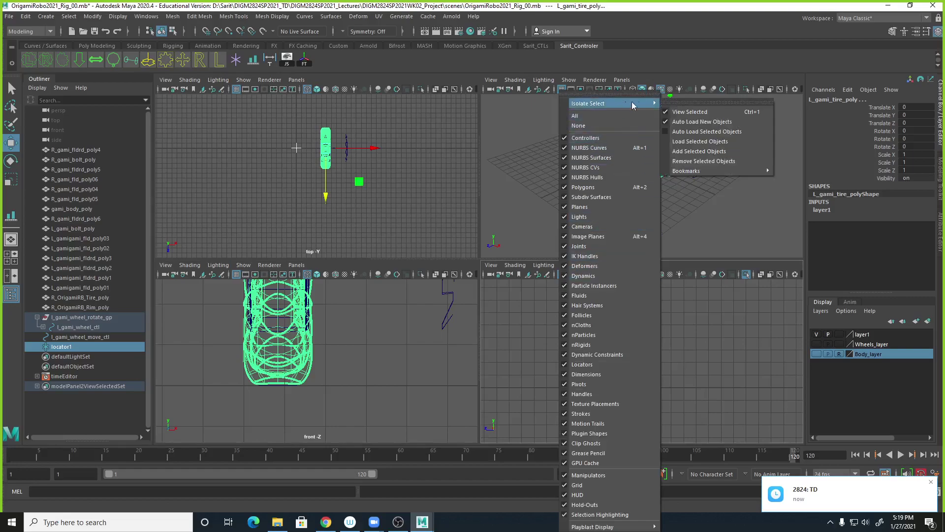
pyautogui.click(680, 113)
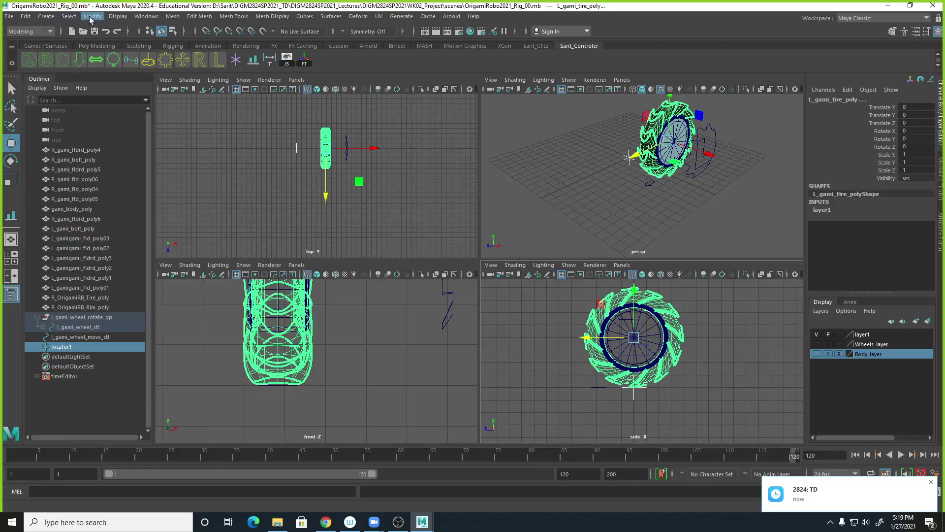
# Align the locator to the middle of the left tire on all three axes with the Align Tool.
pyautogui.click(92, 18)
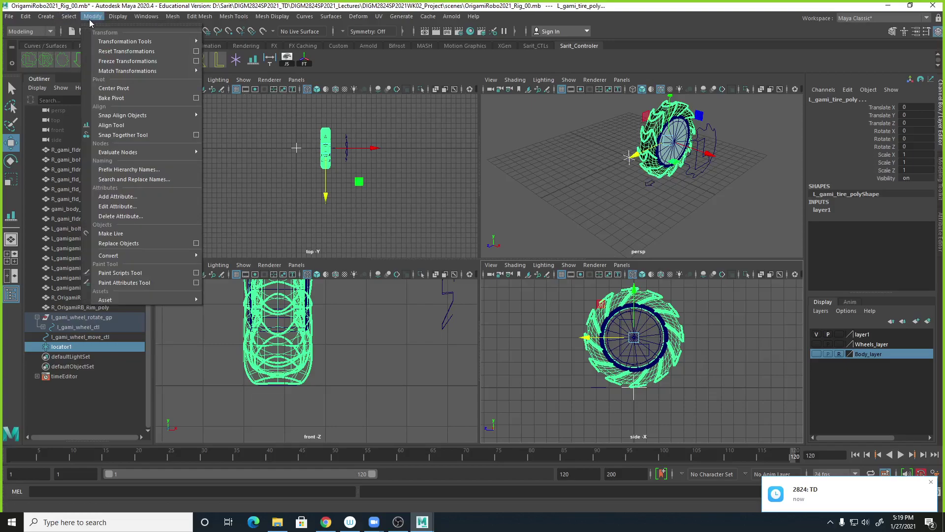
pyautogui.click(113, 125)
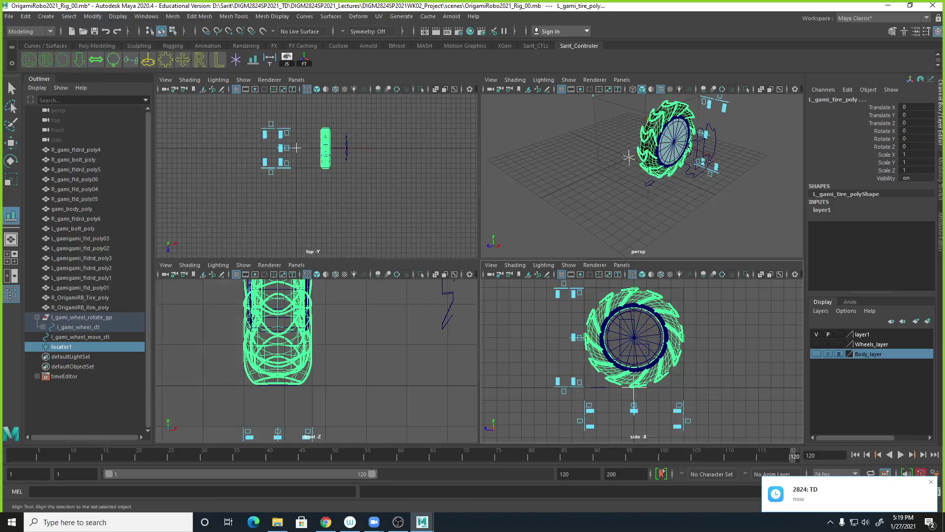
pyautogui.keyDown('alt'); pyautogui.moveTo(709, 143); pyautogui.dragTo(694, 134); pyautogui.keyUp('alt')
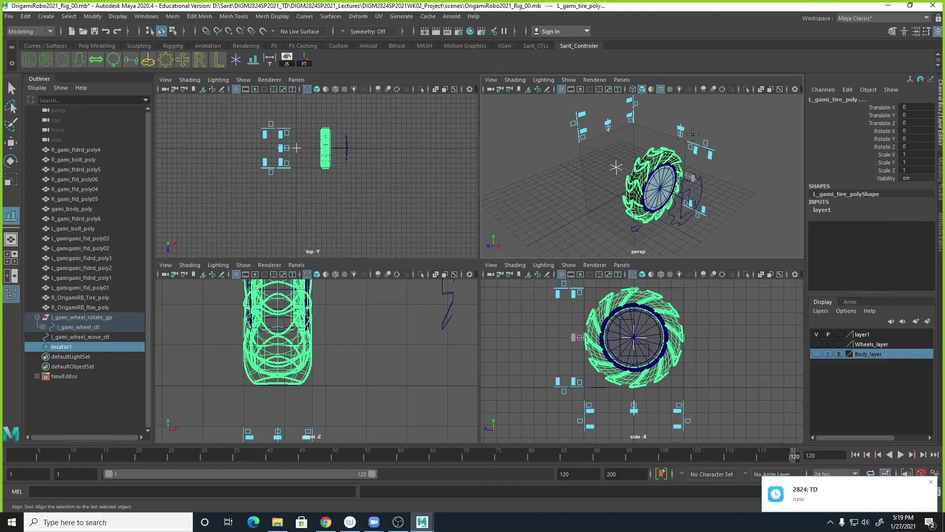
pyautogui.click(680, 131)
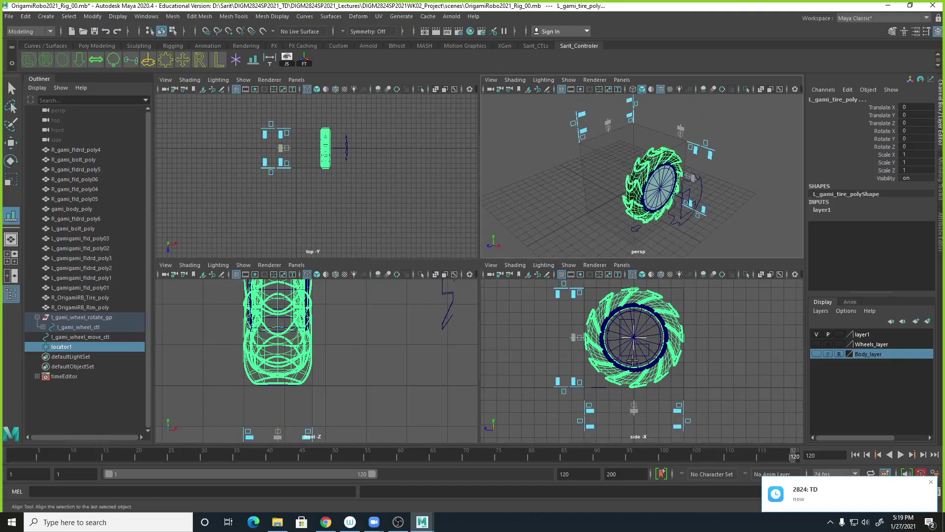
pyautogui.click(11, 87)
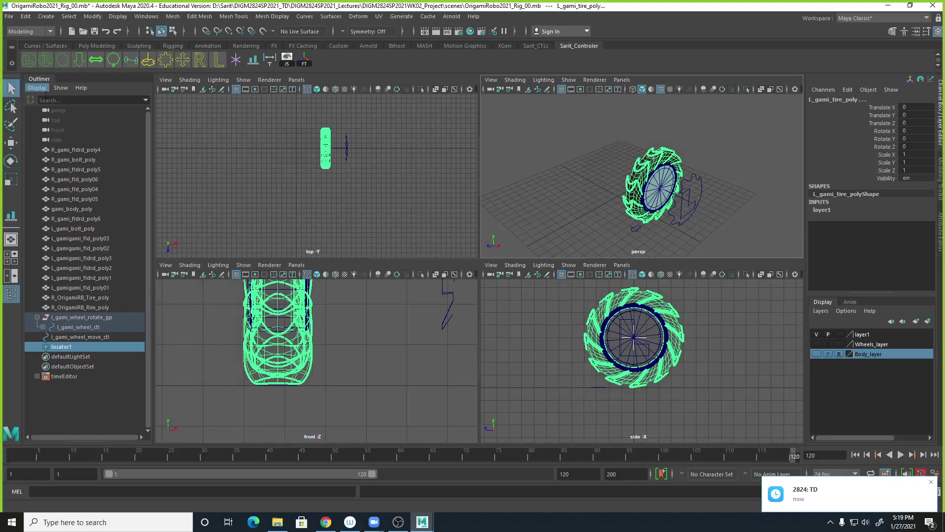
# Select only the locator inside the left wheel and freeze its transformations.
pyautogui.click(72, 347)
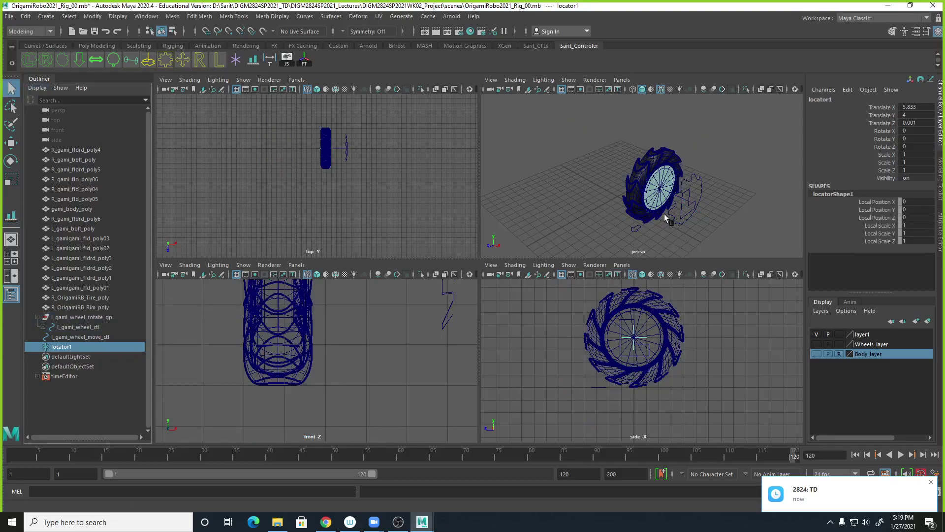
pyautogui.press('4')
pyautogui.press('f')
pyautogui.keyDown('alt'); pyautogui.moveTo(646, 212); pyautogui.dragTo(675, 229); pyautogui.keyUp('alt')
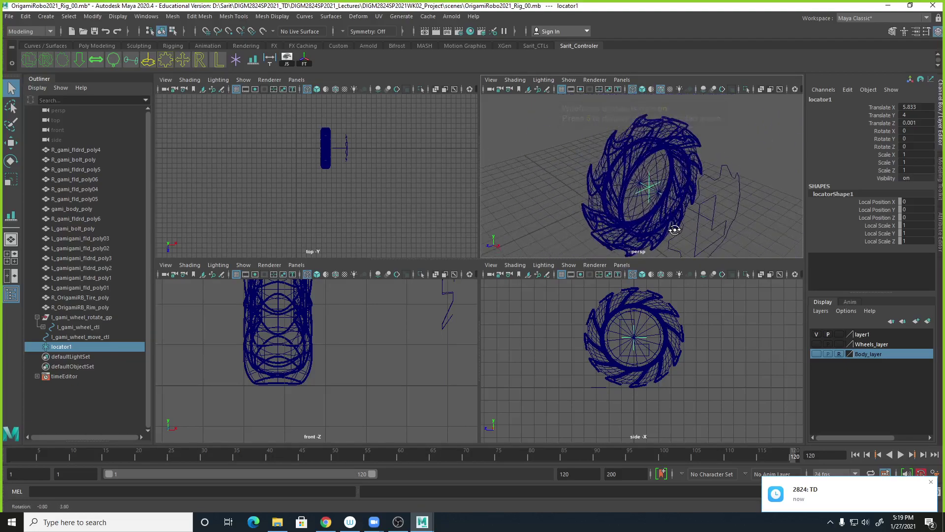
pyautogui.click(92, 17)
pyautogui.click(507, 73)
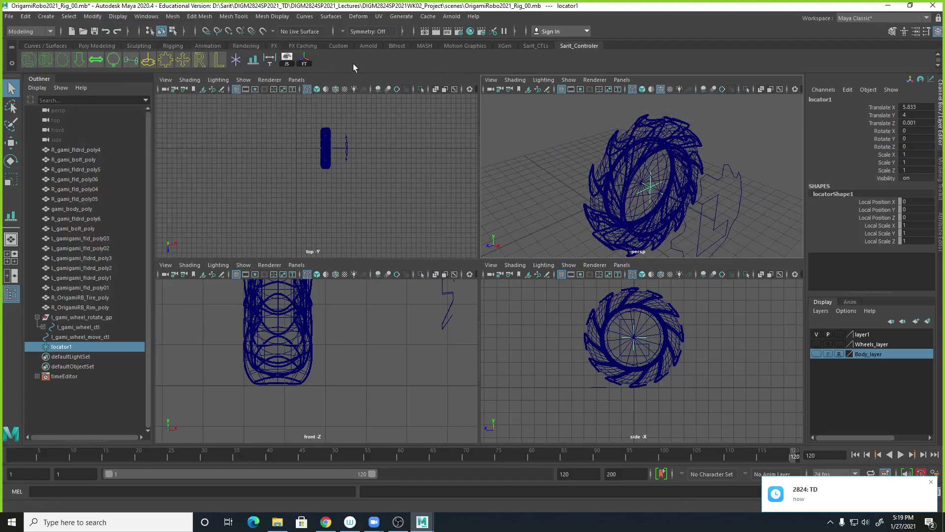
pyautogui.click(305, 62)
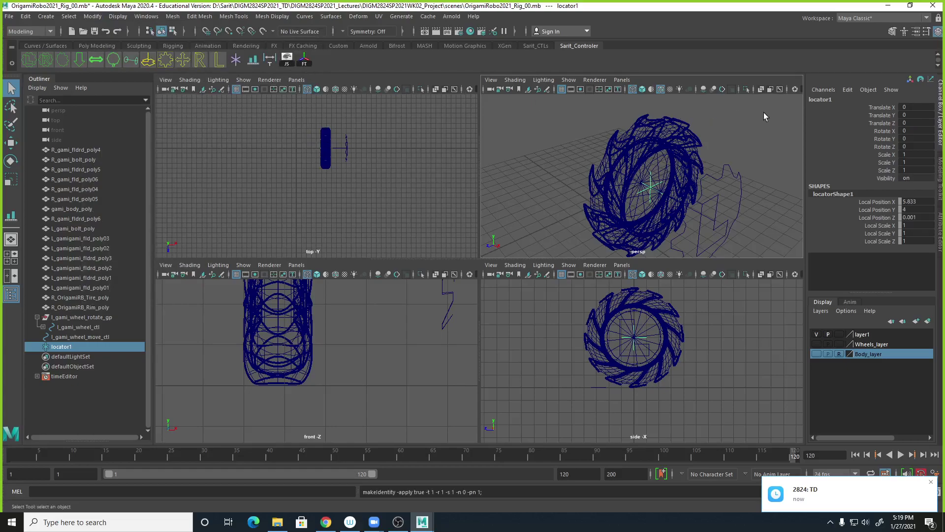
# Rename the locator as l_gami_wheel_move_locator, following the name of the move controller.
pyautogui.click(827, 99)
pyautogui.click(811, 99)
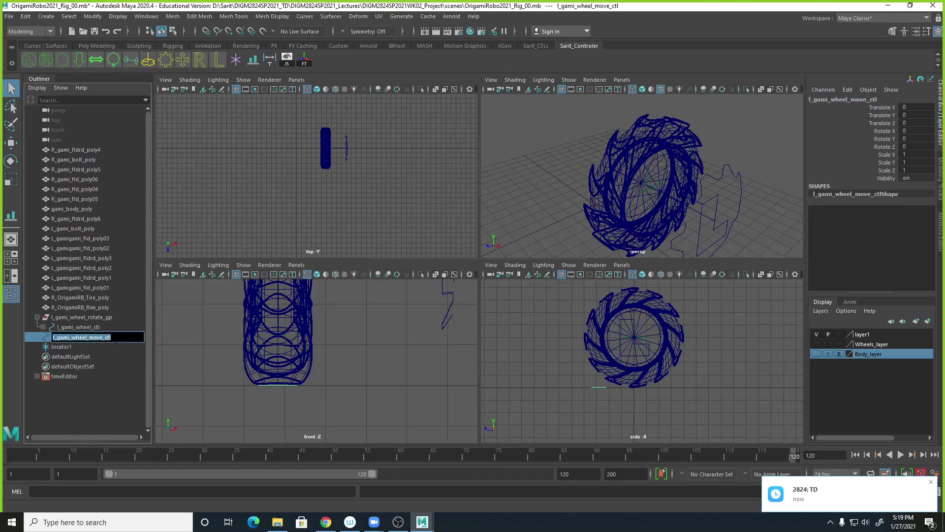
pyautogui.click(70, 348)
pyautogui.click(840, 100)
pyautogui.click(839, 100)
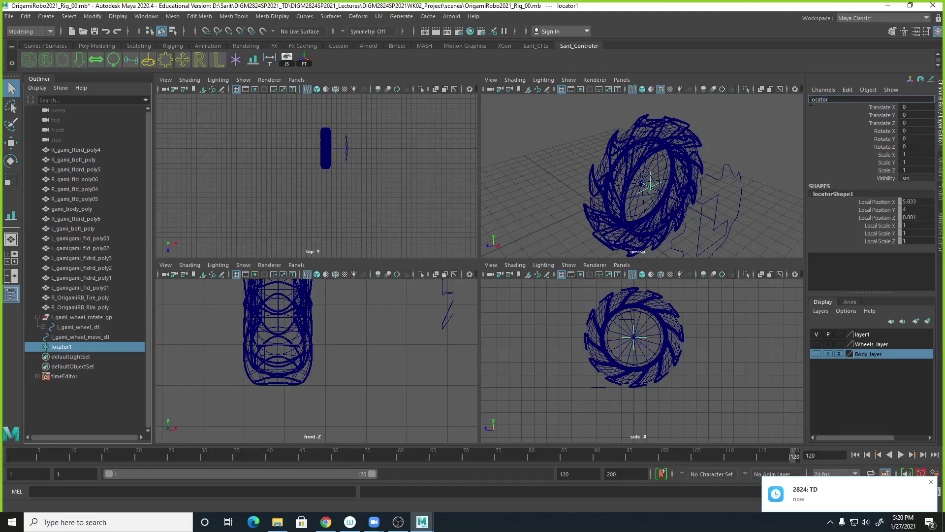
pyautogui.write('l_gami_wheel_move_ctl')
pyautogui.press('Return')
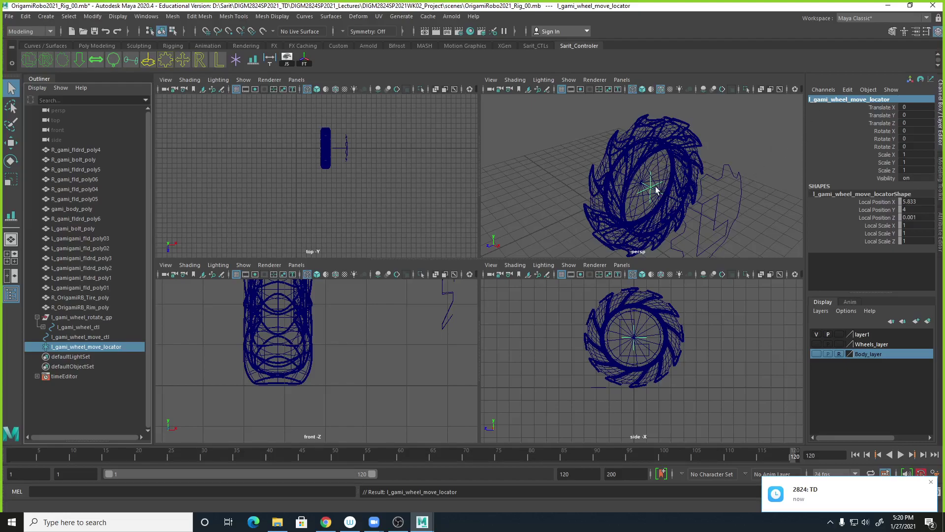
# Parent l_gami_wheel_move_locator under l_gami_wheel_move_ctl and select the arrow controller to check the link.
pyautogui.keyDown('alt'); pyautogui.moveTo(666, 201); pyautogui.dragTo(678, 168, button='middle'); pyautogui.keyUp('alt')
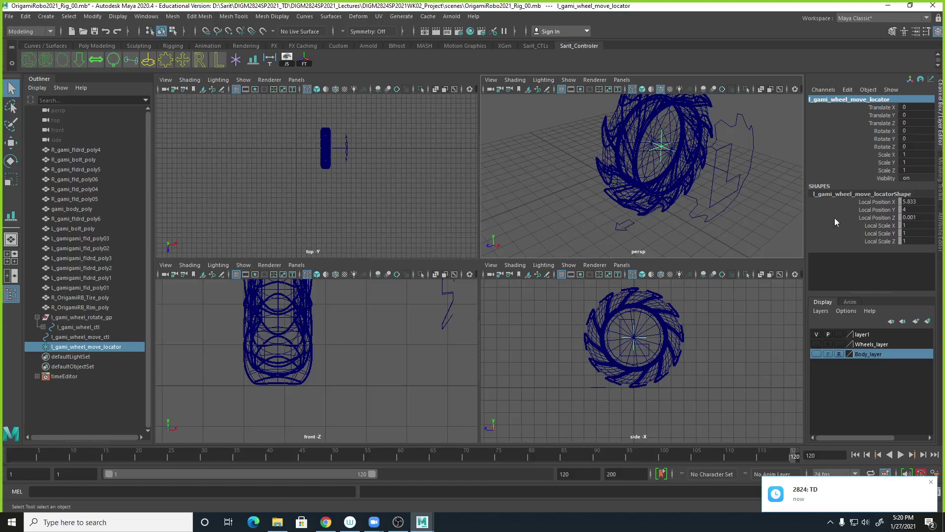
pyautogui.keyDown('shift'); pyautogui.click(627, 226); pyautogui.keyUp('shift')
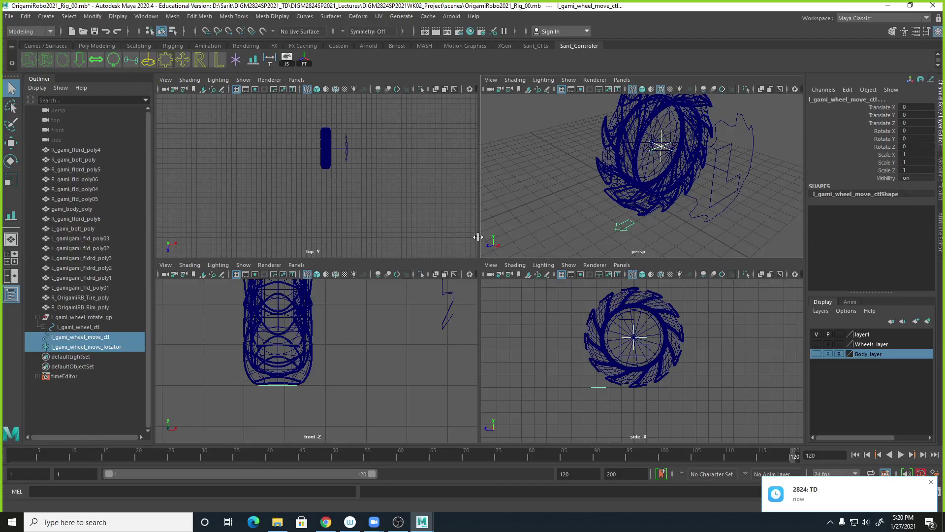
pyautogui.click(25, 17)
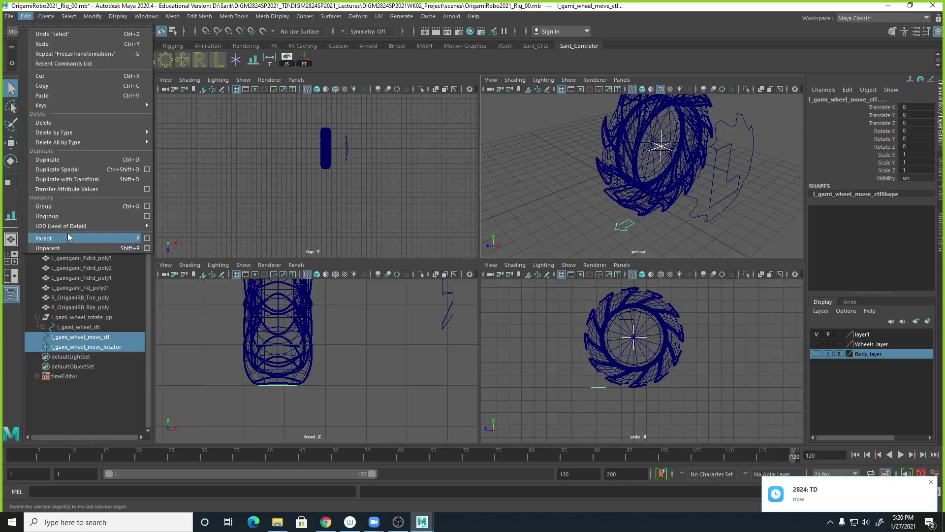
pyautogui.click(137, 248)
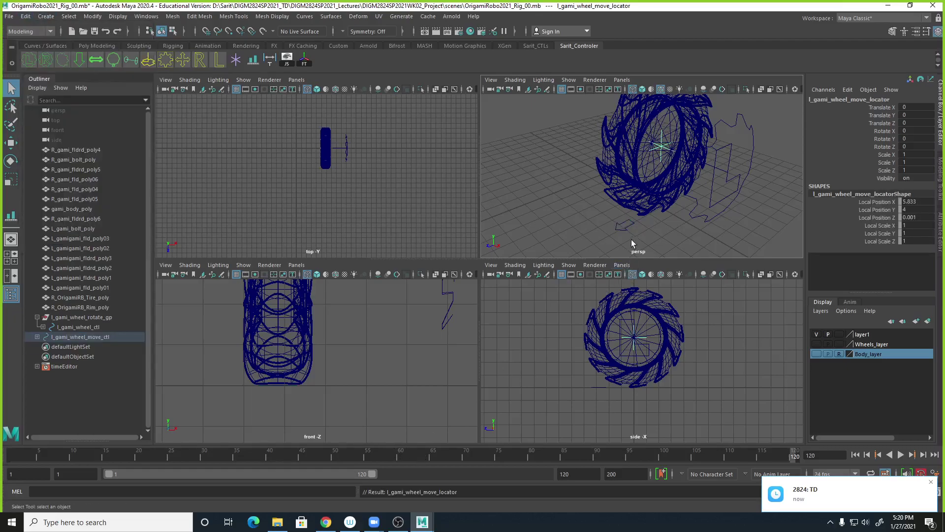
pyautogui.click(626, 226)
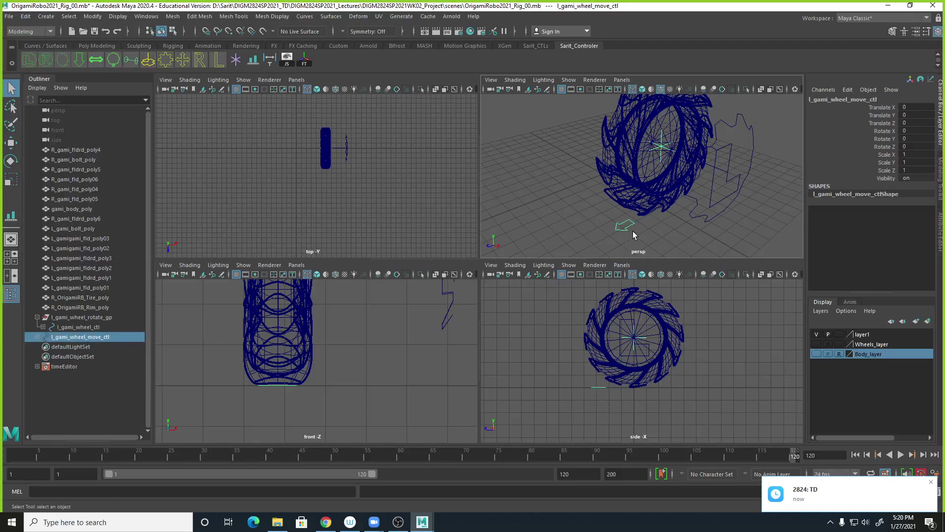
# Stretch l_gami_wheel_move_locator through the rim by setting its Local Scale X to 1.9.
pyautogui.click(667, 153)
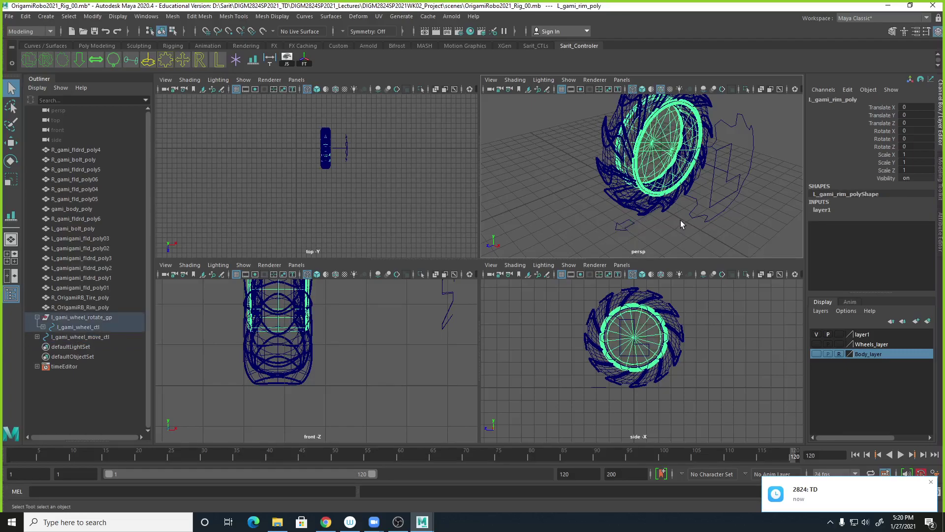
pyautogui.click(685, 223)
pyautogui.click(663, 151)
pyautogui.click(662, 149)
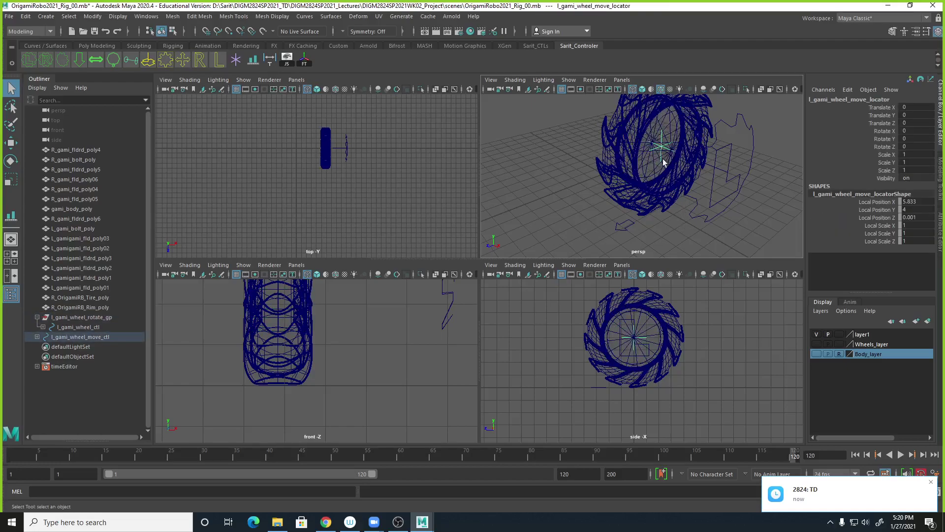
pyautogui.press('5')
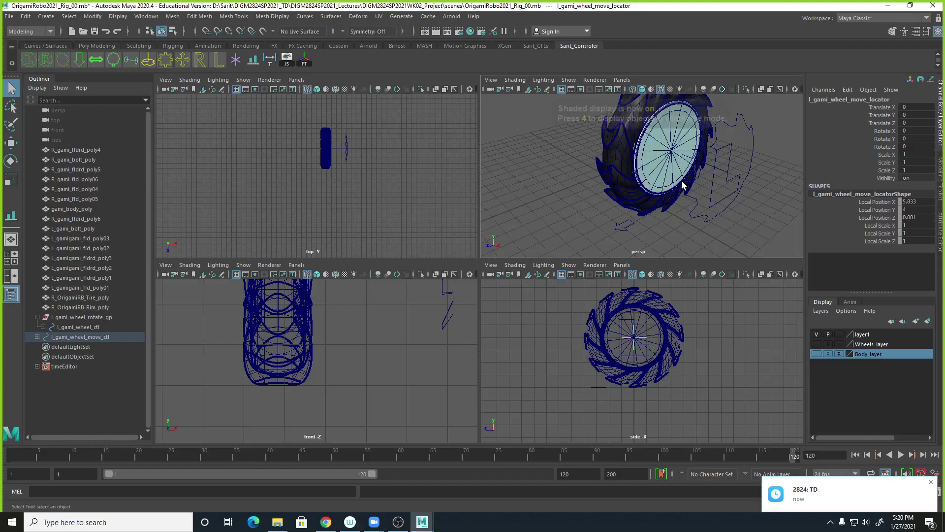
pyautogui.keyDown('alt'); pyautogui.moveTo(685, 188); pyautogui.dragTo(693, 185); pyautogui.keyUp('alt')
pyautogui.keyDown('alt'); pyautogui.moveTo(693, 184); pyautogui.dragTo(664, 169, button='middle'); pyautogui.keyUp('alt')
pyautogui.scroll(2, 673, 200)
pyautogui.scroll(4, 664, 169)
pyautogui.keyDown('alt'); pyautogui.moveTo(664, 169); pyautogui.dragTo(671, 145); pyautogui.keyUp('alt')
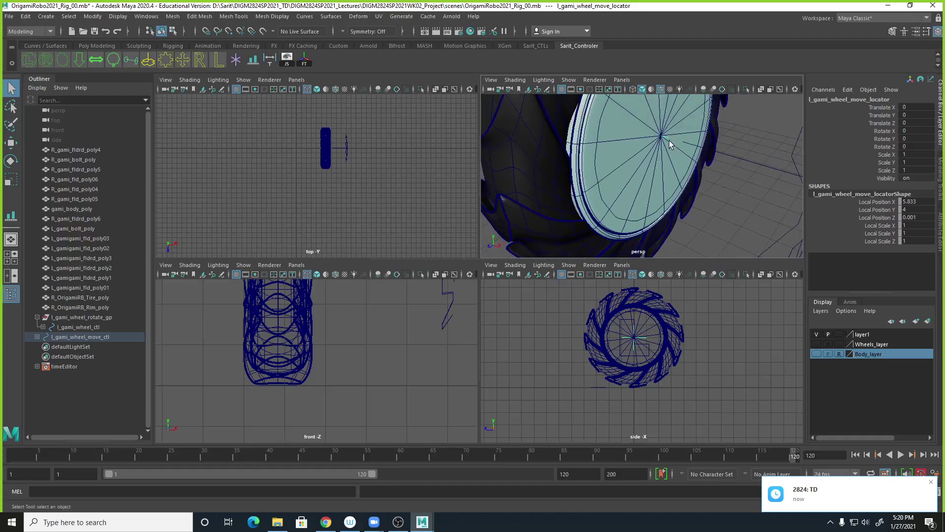
pyautogui.moveTo(876, 226); pyautogui.dragTo(876, 237)
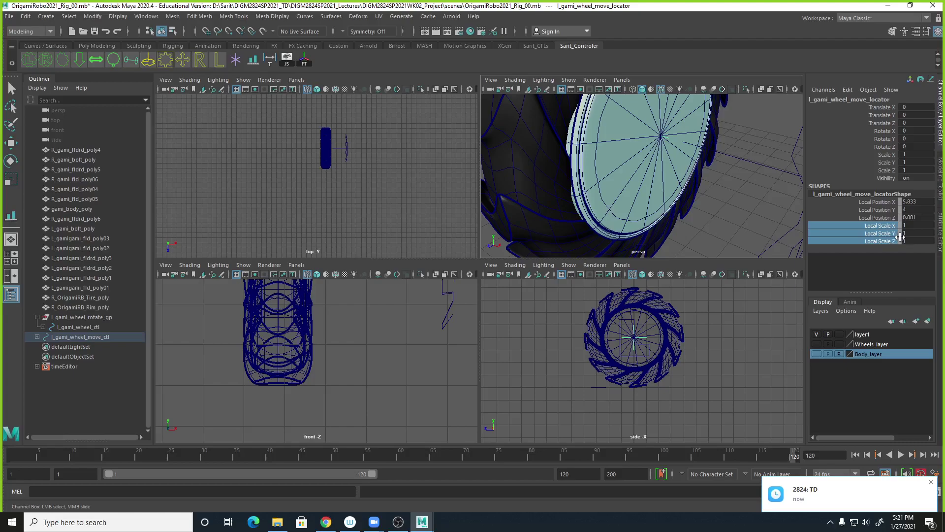
pyautogui.moveTo(884, 226); pyautogui.dragTo(877, 241)
pyautogui.click(885, 226)
pyautogui.moveTo(728, 194); pyautogui.dragTo(731, 194, button='middle')
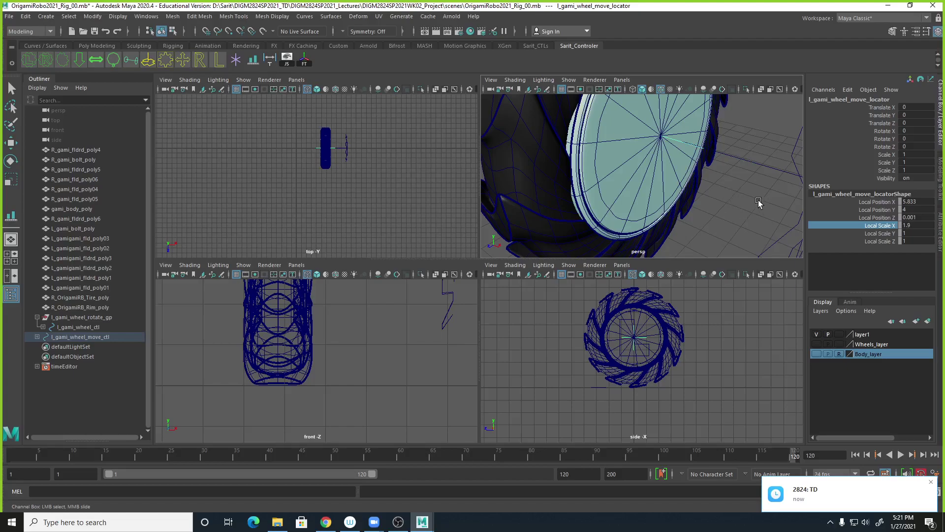
# Move the rim-side control vertex of l_gami_wheel_ctl outward along X to about 8.08, clear of the locator, and return to object selection.
pyautogui.press('4')
pyautogui.press('f')
pyautogui.moveTo(686, 205)
pyautogui.keyDown('alt'); pyautogui.mouseDown()
pyautogui.moveTo(678, 209)
pyautogui.moveTo(686, 201)
pyautogui.moveTo(677, 205)
pyautogui.moveTo(717, 220)
pyautogui.moveTo(717, 231)
pyautogui.moveTo(685, 230)
pyautogui.moveTo(706, 228)
pyautogui.mouseUp(); pyautogui.keyUp('alt')
pyautogui.scroll(5, 706, 202)
pyautogui.click(754, 222)
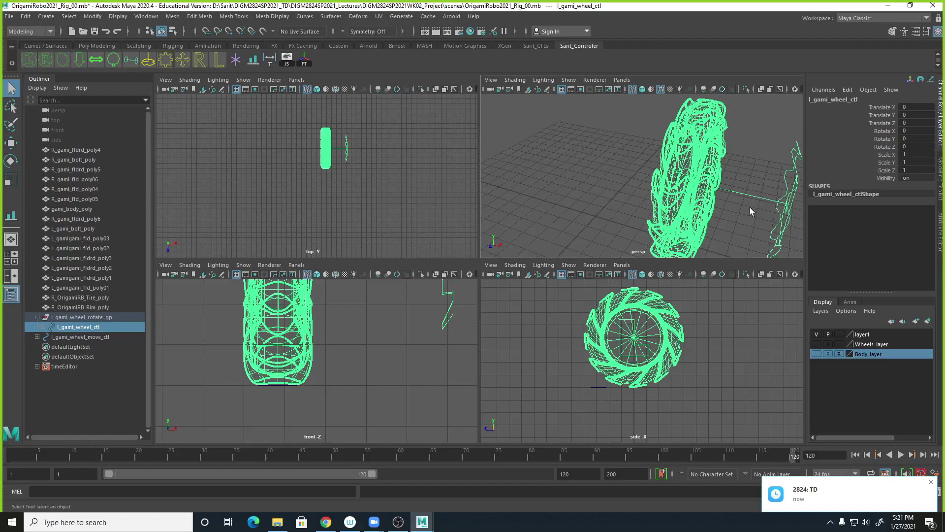
pyautogui.press('5')
pyautogui.keyDown('alt'); pyautogui.moveTo(747, 216); pyautogui.dragTo(714, 206, button='middle'); pyautogui.keyUp('alt')
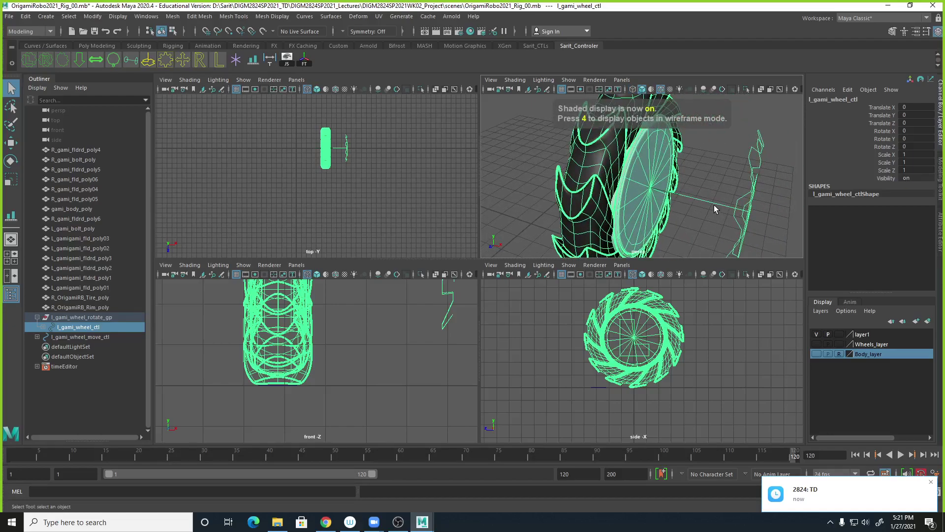
pyautogui.moveTo(714, 202); pyautogui.dragTo(684, 208, button='right')
pyautogui.keyDown('alt'); pyautogui.moveTo(684, 208); pyautogui.dragTo(696, 195); pyautogui.keyUp('alt')
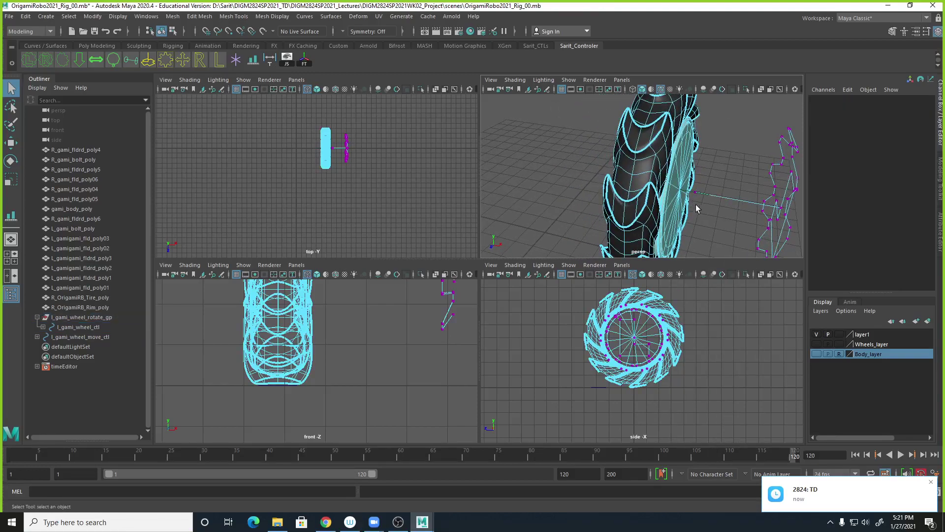
pyautogui.click(695, 194)
pyautogui.press('w')
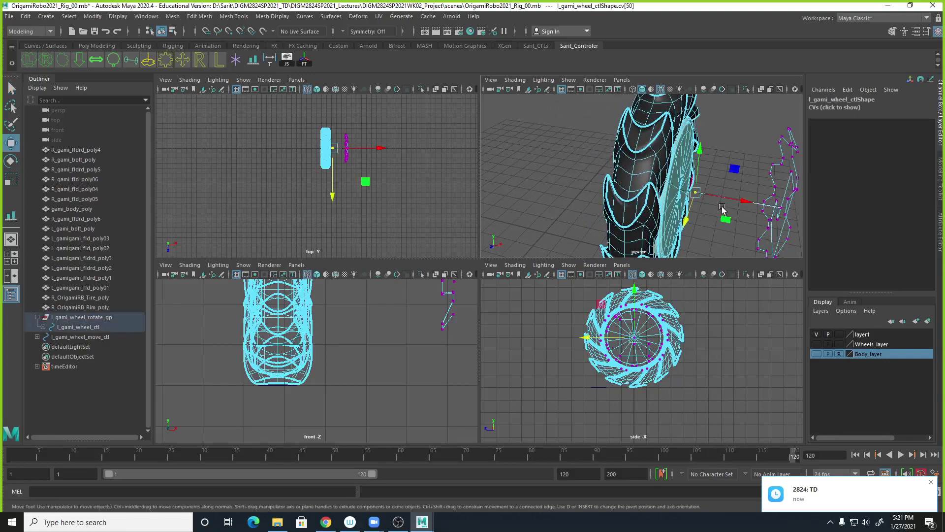
pyautogui.moveTo(736, 200); pyautogui.dragTo(760, 204)
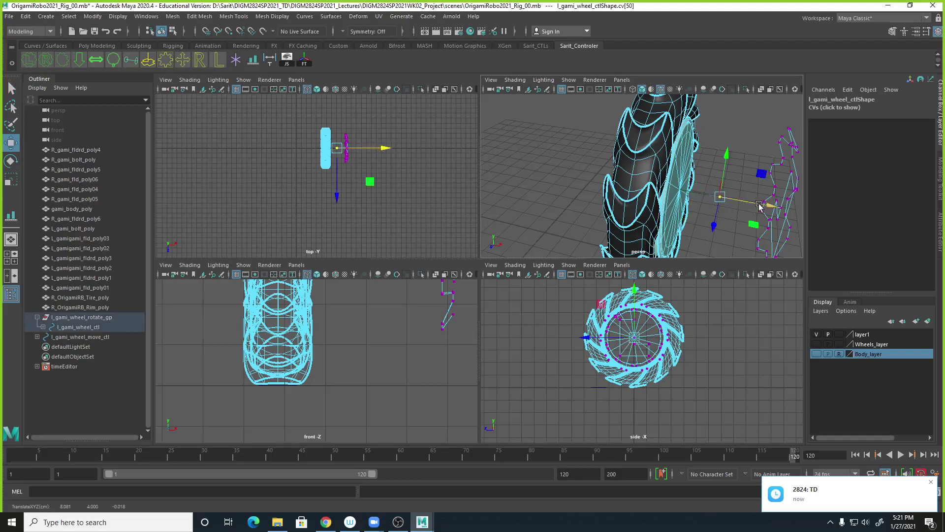
pyautogui.moveTo(745, 204); pyautogui.dragTo(765, 185, button='right')
pyautogui.click(738, 224)
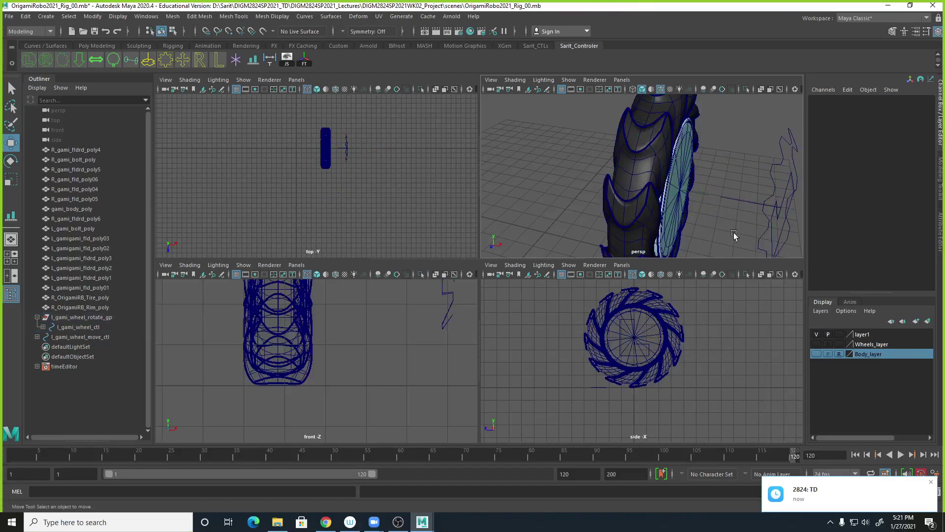
# Hide the grid in the perspective view and save the scene, accepting the student version notice.
pyautogui.keyDown('alt'); pyautogui.moveTo(698, 223); pyautogui.dragTo(696, 214); pyautogui.keyUp('alt')
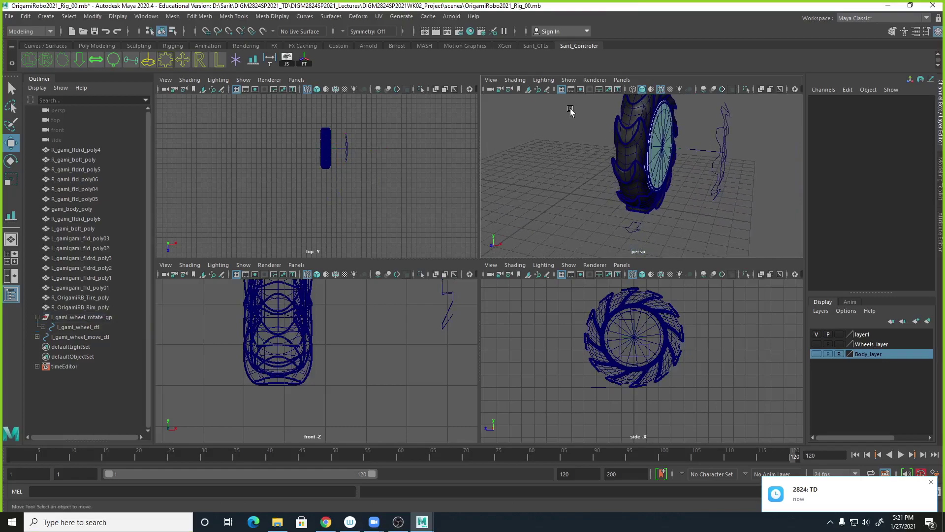
pyautogui.keyDown('alt'); pyautogui.moveTo(655, 168); pyautogui.dragTo(681, 178); pyautogui.keyUp('alt')
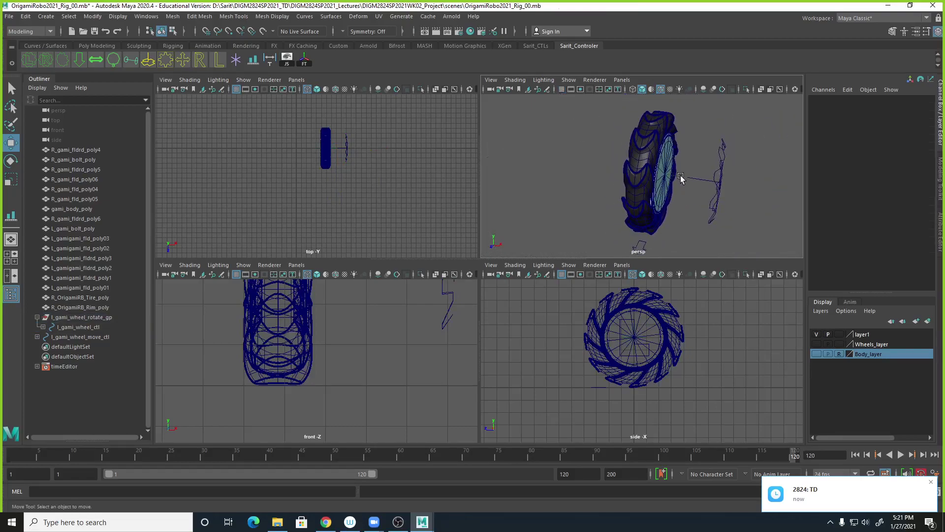
pyautogui.click(681, 175)
pyautogui.click(697, 227)
pyautogui.moveTo(698, 237)
pyautogui.keyDown('alt'); pyautogui.mouseDown()
pyautogui.moveTo(674, 227)
pyautogui.moveTo(684, 231)
pyautogui.mouseUp(); pyautogui.keyUp('alt')
pyautogui.hotkey('ctrl', 's')
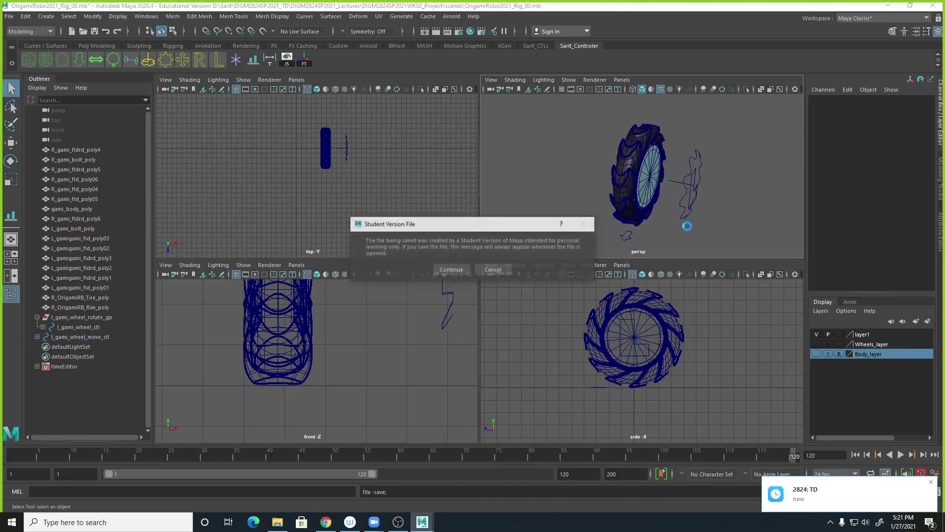
pyautogui.click(451, 270)
# Check the pivot of l_gami_wheel_move_locator with the Move tool and clear the selection.
pyautogui.press('w')
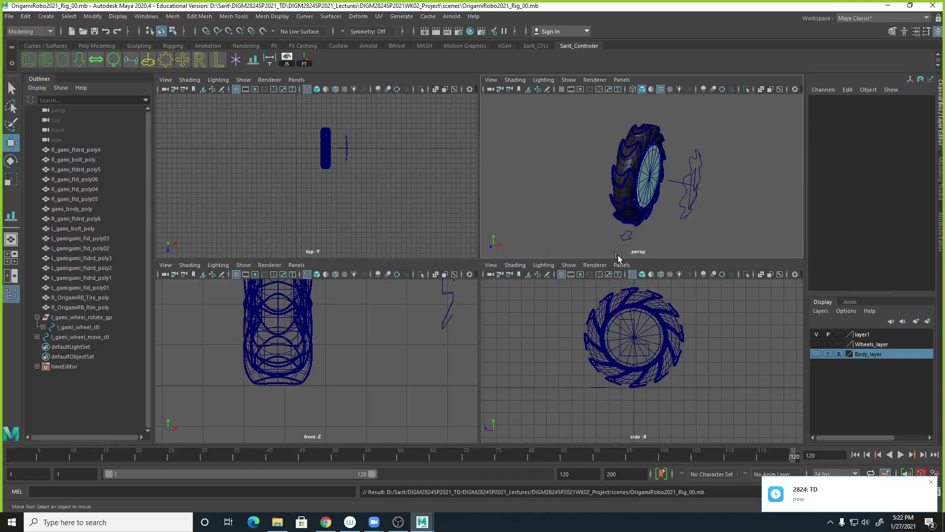
pyautogui.click(671, 231)
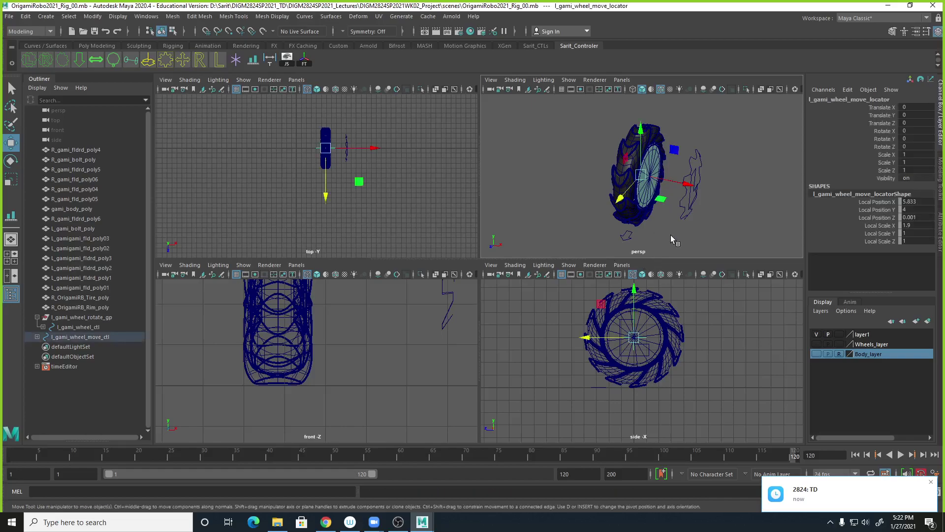
pyautogui.click(673, 244)
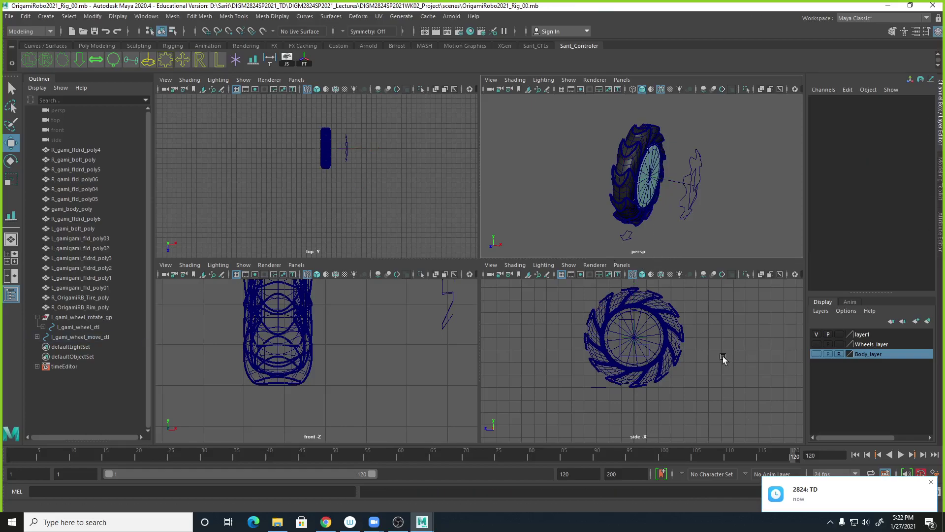
# Select l_gami_wheel_move_locator followed by l_gami_wheel_rotate_gp, and switch to the Rigging menu set.
pyautogui.click(37, 337)
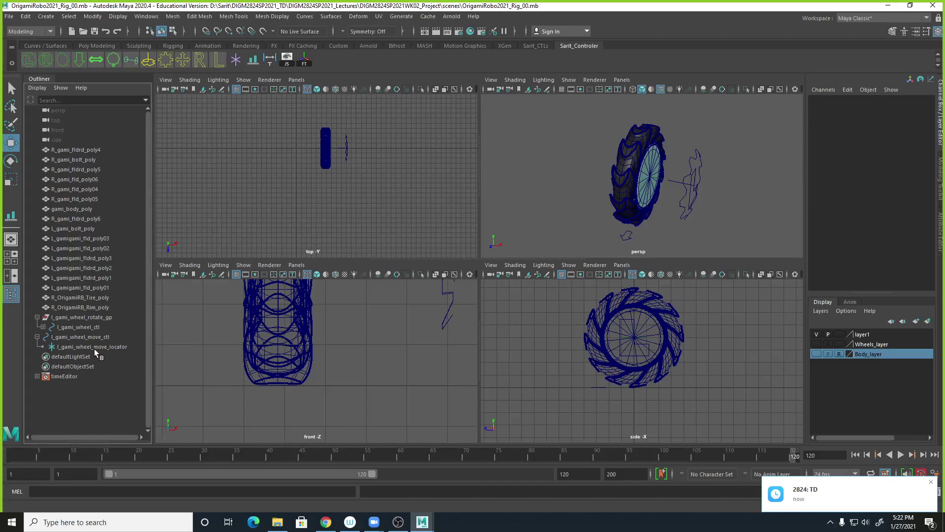
pyautogui.click(96, 347)
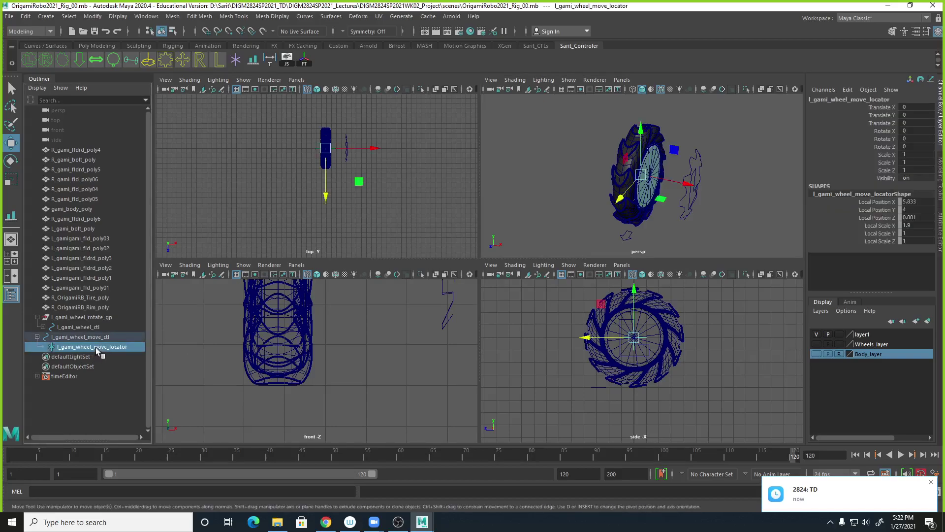
pyautogui.keyDown('ctrl'); pyautogui.click(82, 318); pyautogui.keyUp('ctrl')
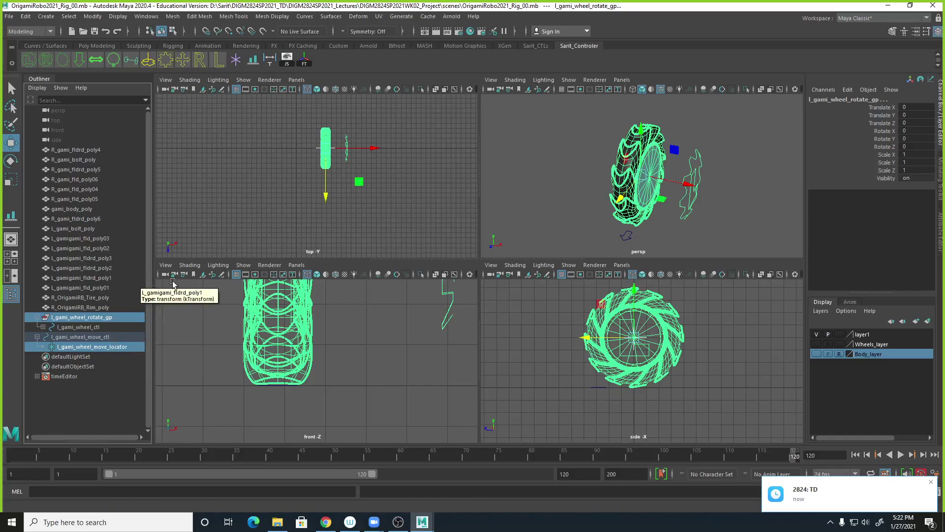
pyautogui.click(25, 32)
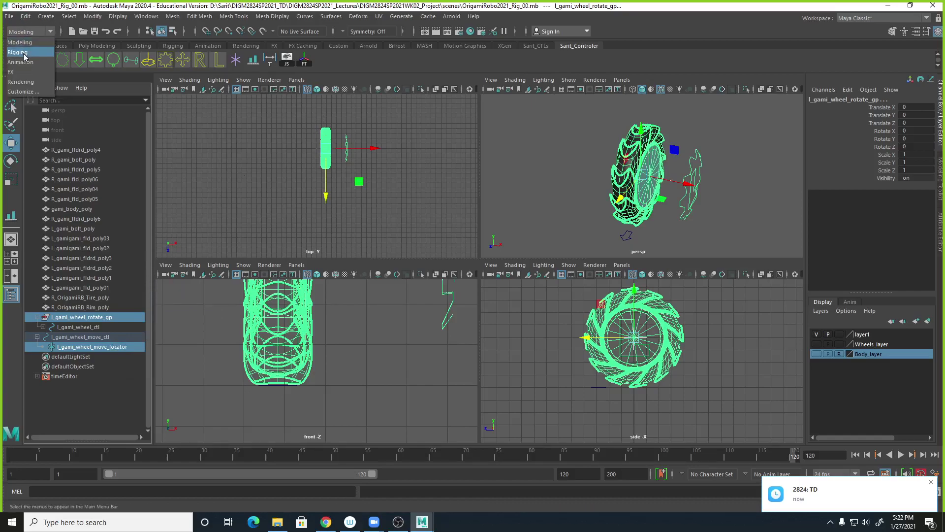
pyautogui.click(24, 53)
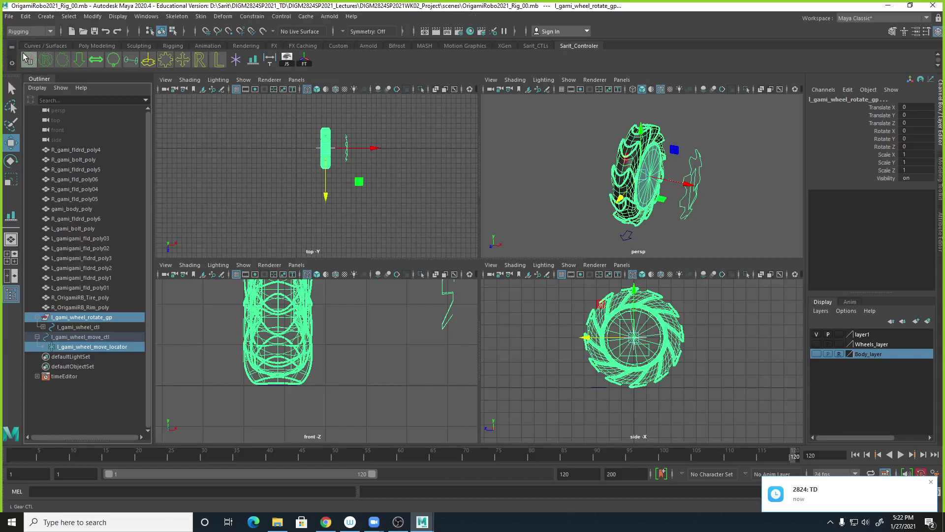
# Point-constrain l_gami_wheel_rotate_gp to l_gami_wheel_move_locator with Maintain offset on and all axes constrained.
pyautogui.click(260, 18)
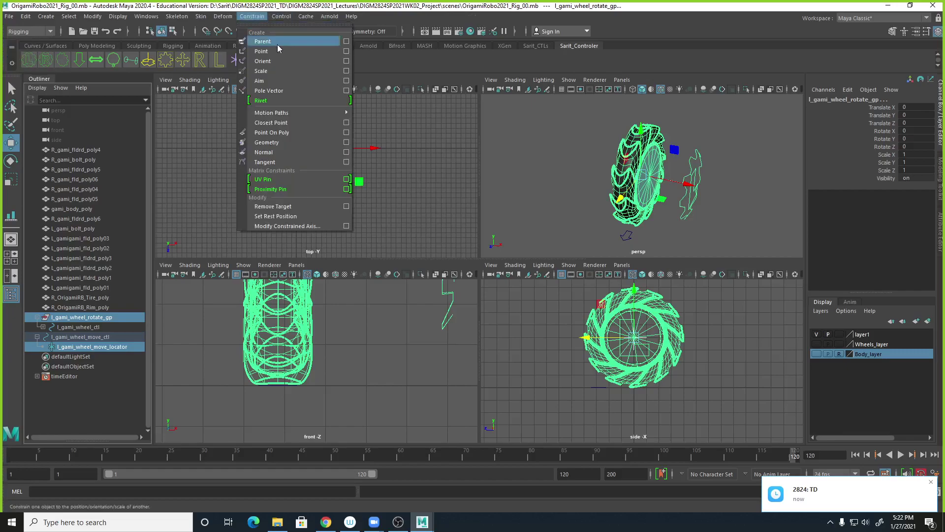
pyautogui.click(347, 51)
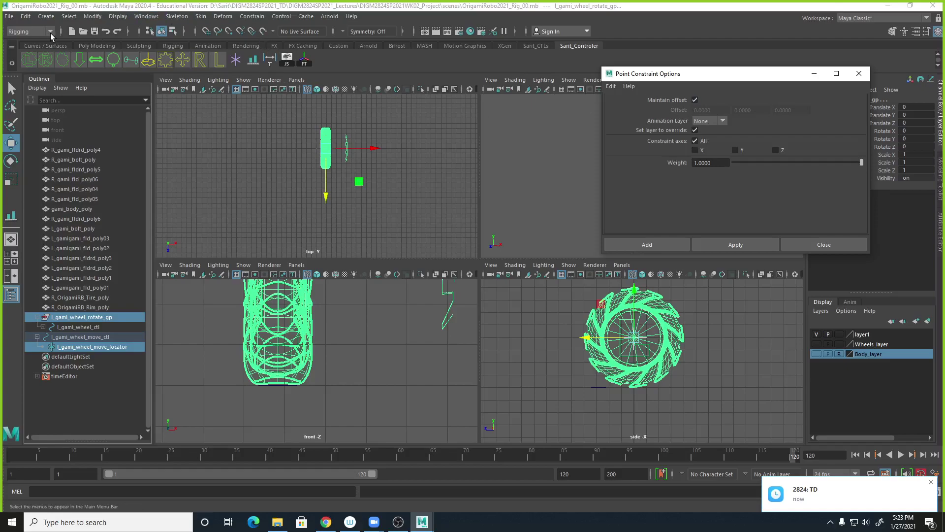
pyautogui.click(262, 19)
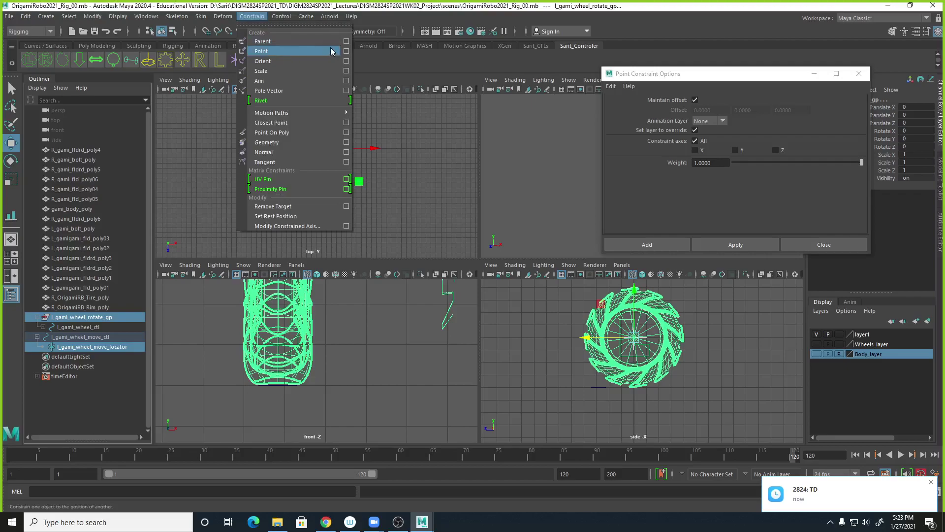
pyautogui.click(712, 88)
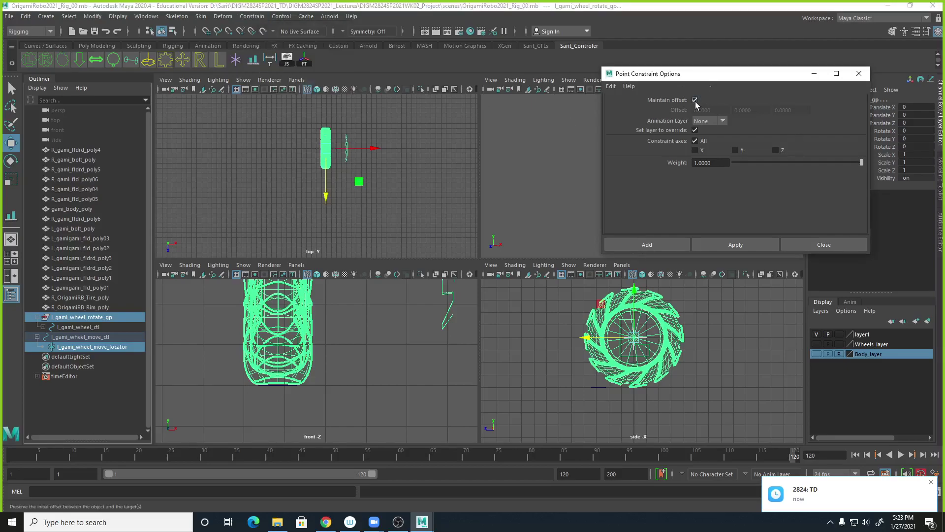
pyautogui.click(660, 245)
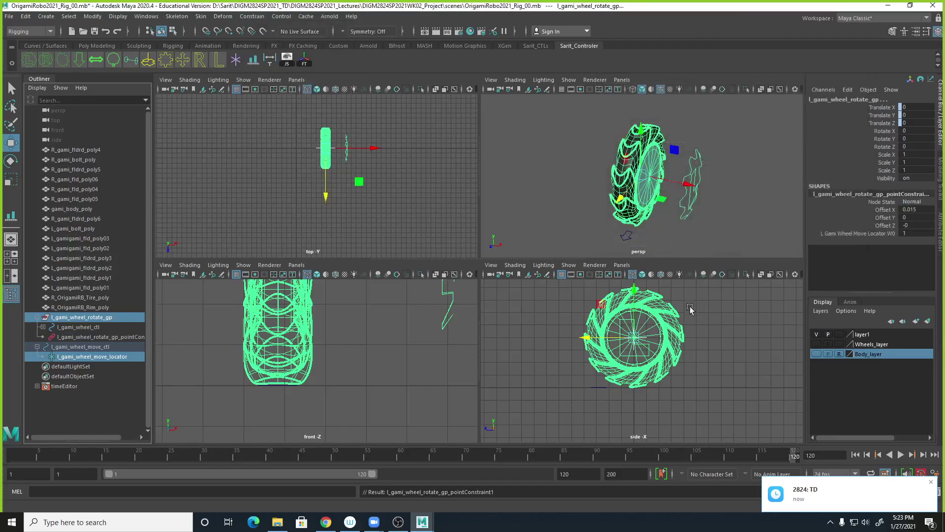
# Review the constrained group and its driving locator, and delete the point constraint under l_gami_wheel_rotate_gp.
pyautogui.click(73, 337)
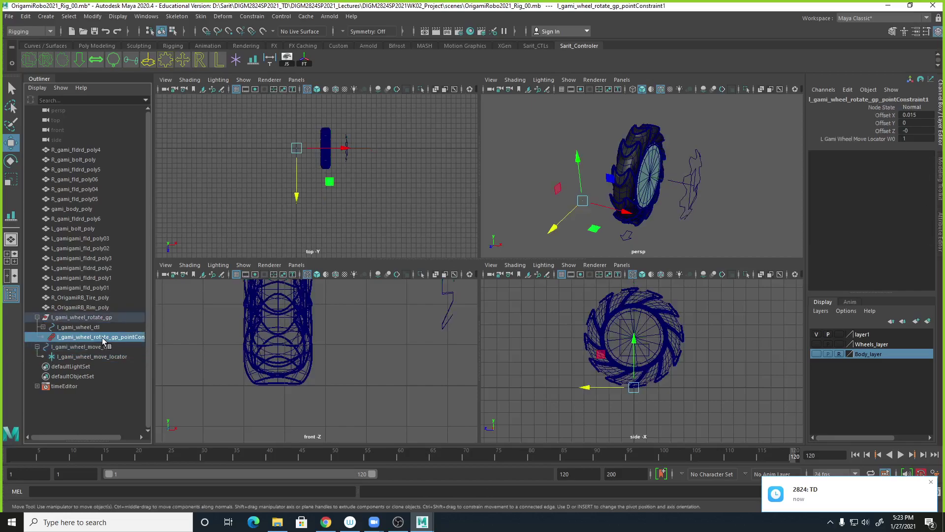
pyautogui.click(83, 318)
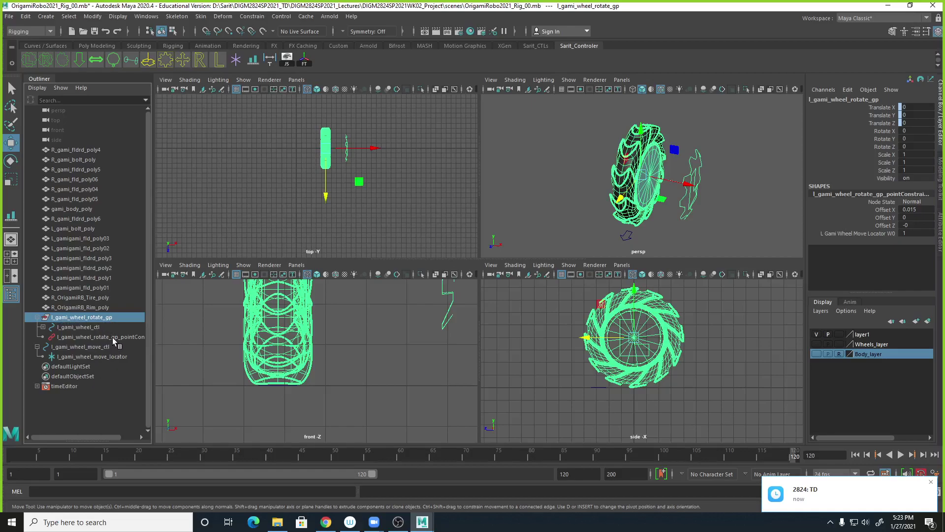
pyautogui.click(84, 356)
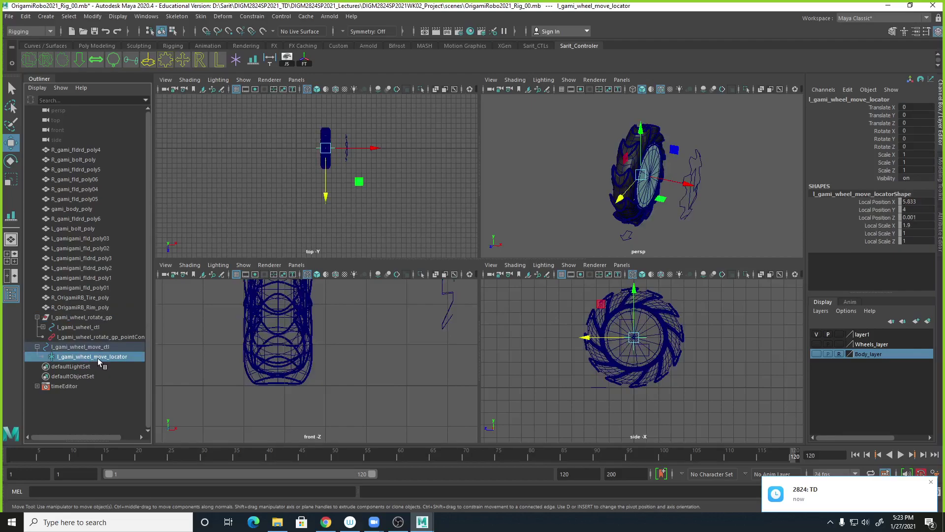
pyautogui.keyDown('ctrl'); pyautogui.click(104, 318); pyautogui.keyUp('ctrl')
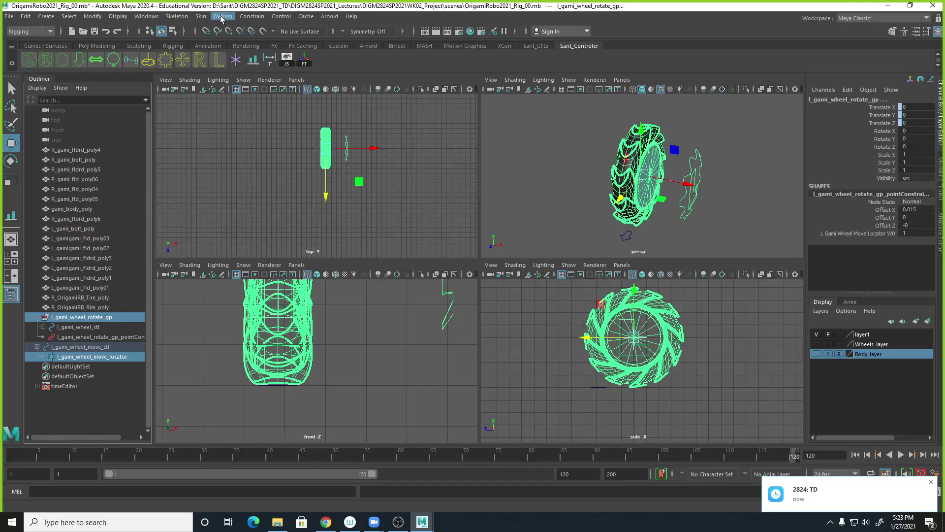
pyautogui.click(95, 356)
pyautogui.click(102, 338)
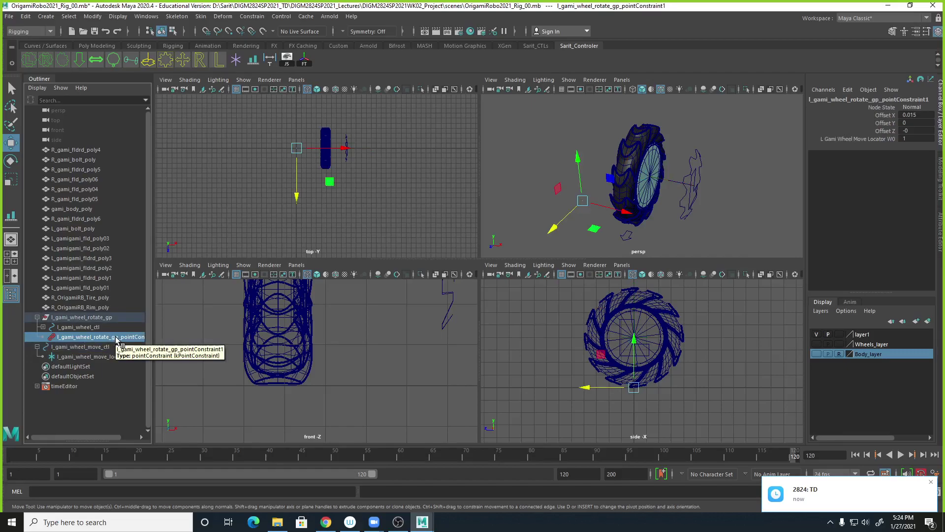
pyautogui.press('Delete')
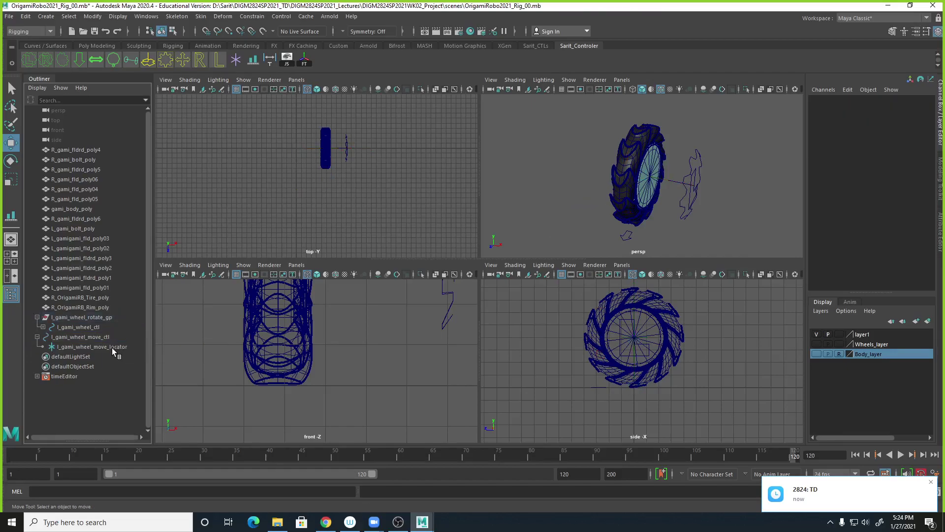
# Create a point constraint from l_gami_wheel_move_locator to l_gami_wheel_rotate_gp on all axes with Maintain offset on and weight 1.
pyautogui.click(111, 348)
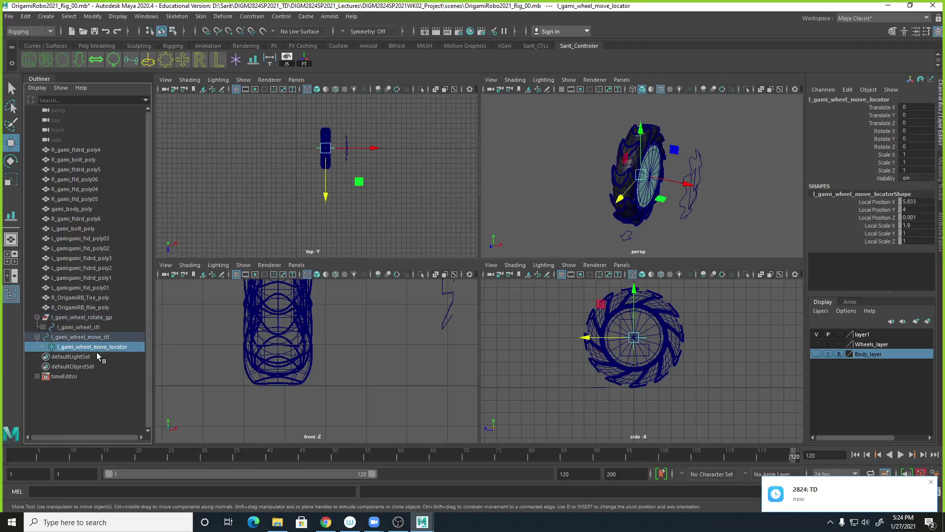
pyautogui.keyDown('ctrl'); pyautogui.click(109, 318); pyautogui.keyUp('ctrl')
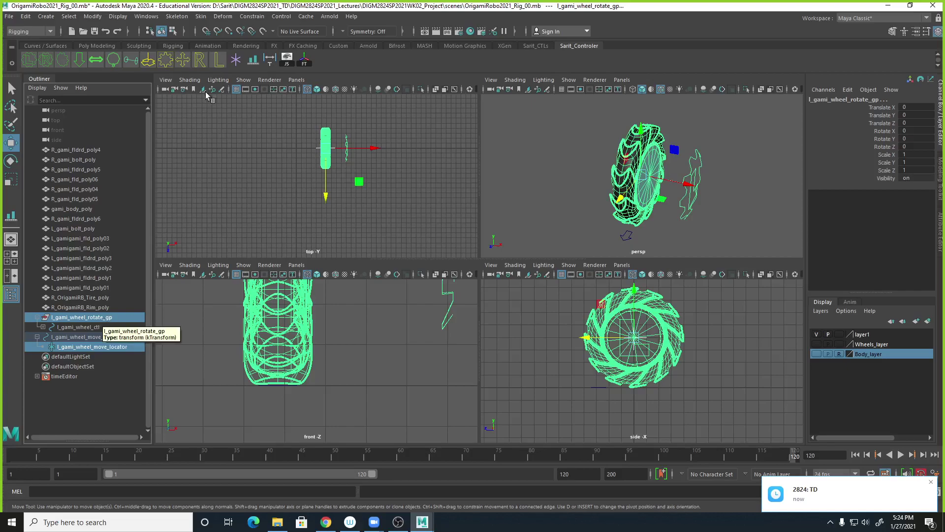
pyautogui.click(244, 19)
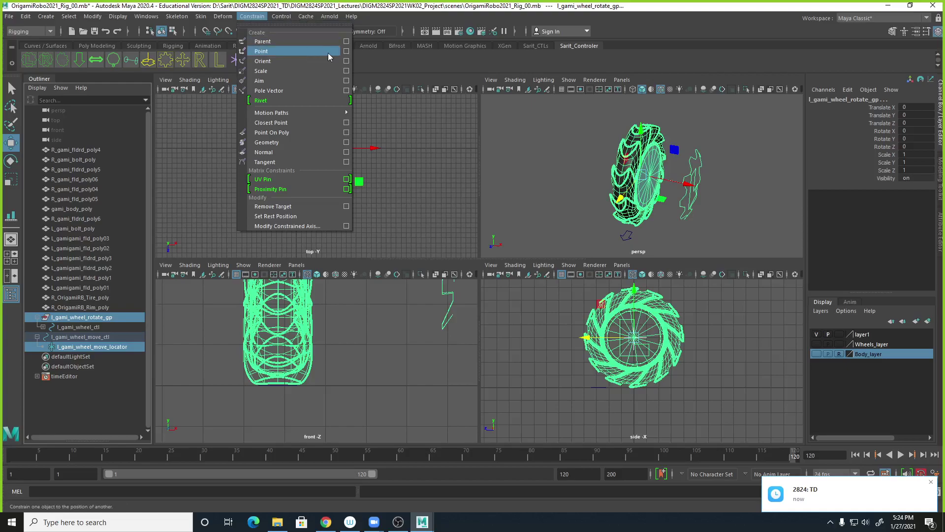
pyautogui.click(346, 52)
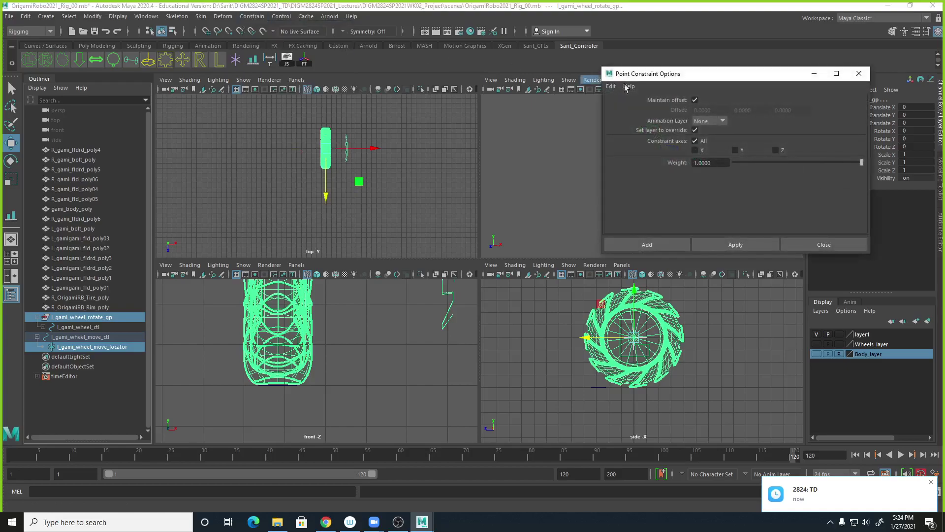
pyautogui.click(676, 245)
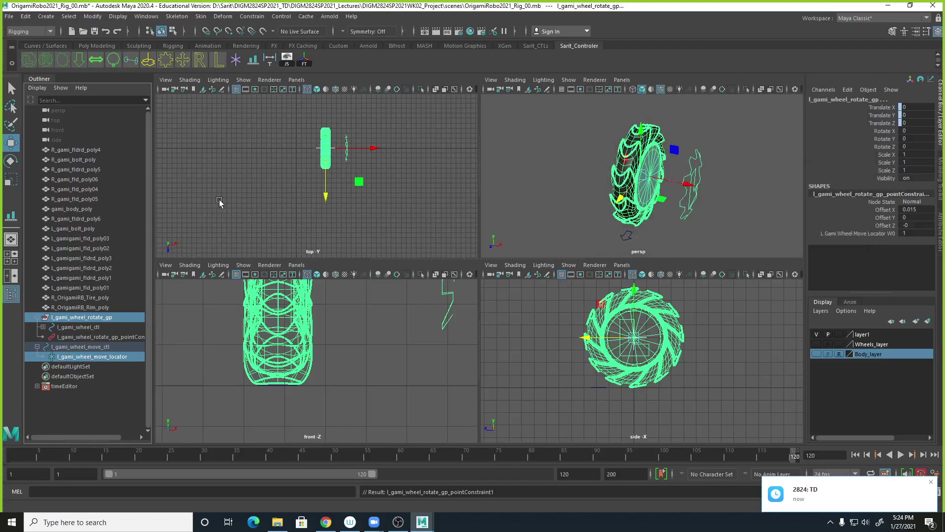
# Add a scale constraint from l_gami_wheel_move_locator to l_gami_wheel_rotate_gp on all axes with Maintain offset on.
pyautogui.click(246, 20)
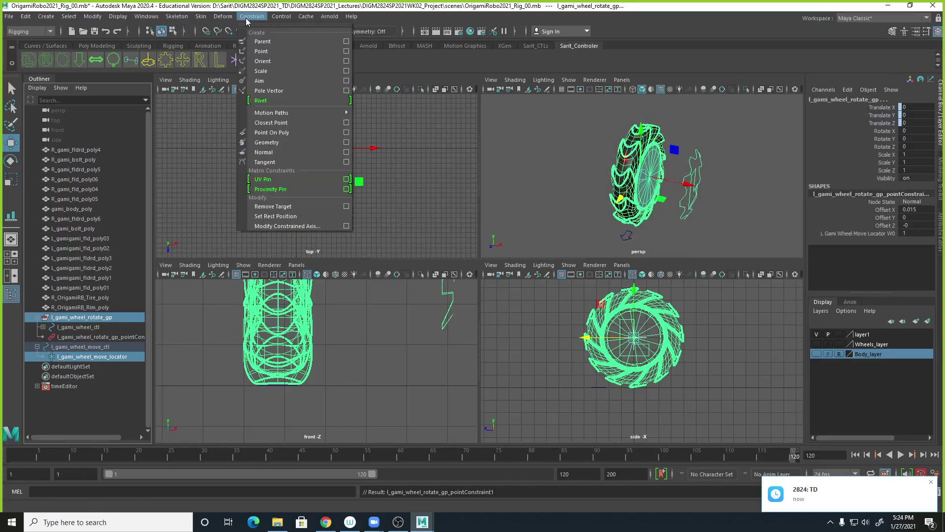
pyautogui.click(346, 70)
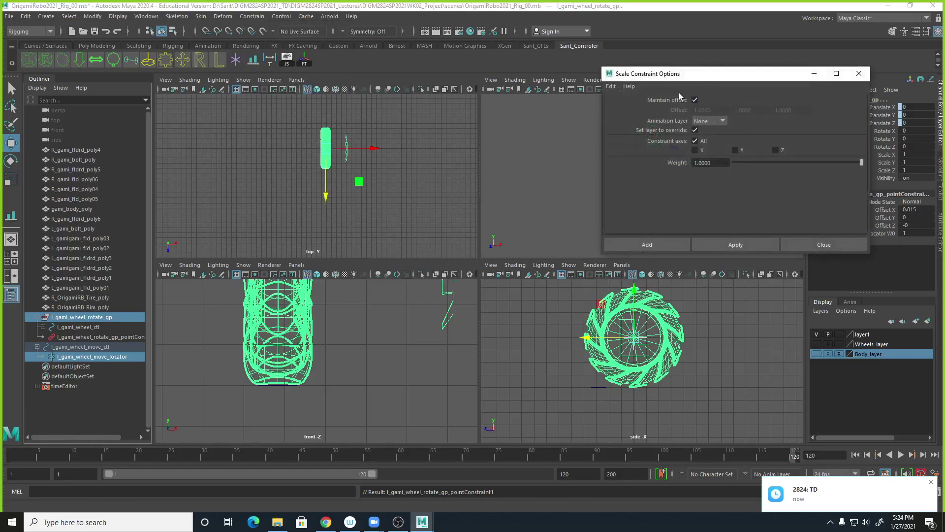
pyautogui.click(673, 245)
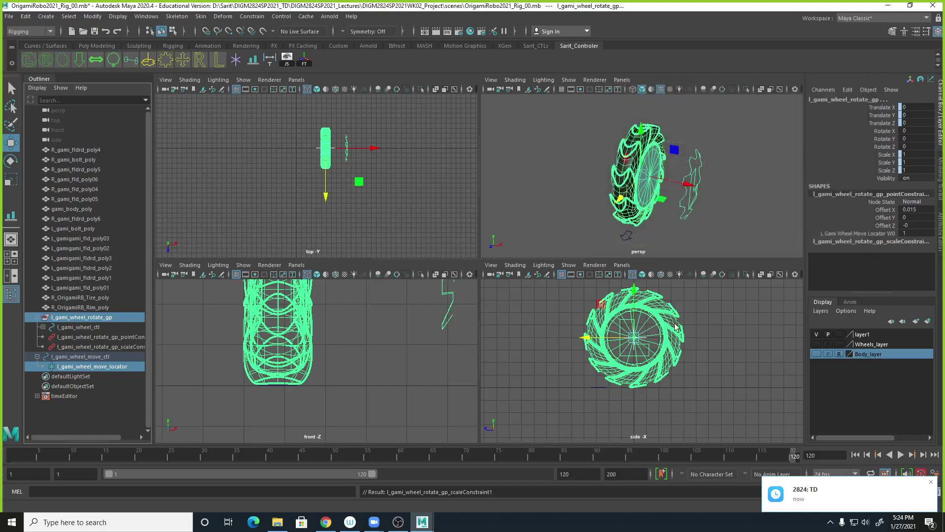
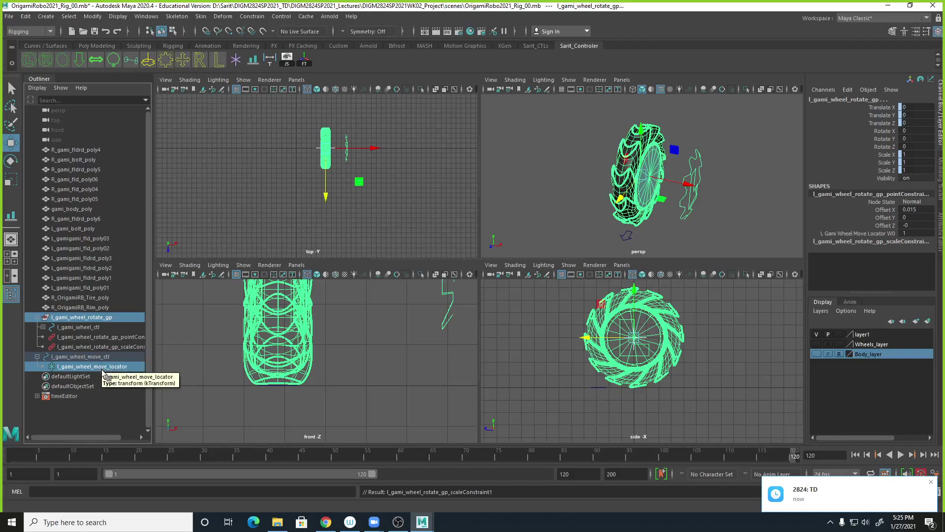
# Review the move controller, its locator and the constrained rotate group, ending with the locator and group selected in constraint order.
pyautogui.click(104, 357)
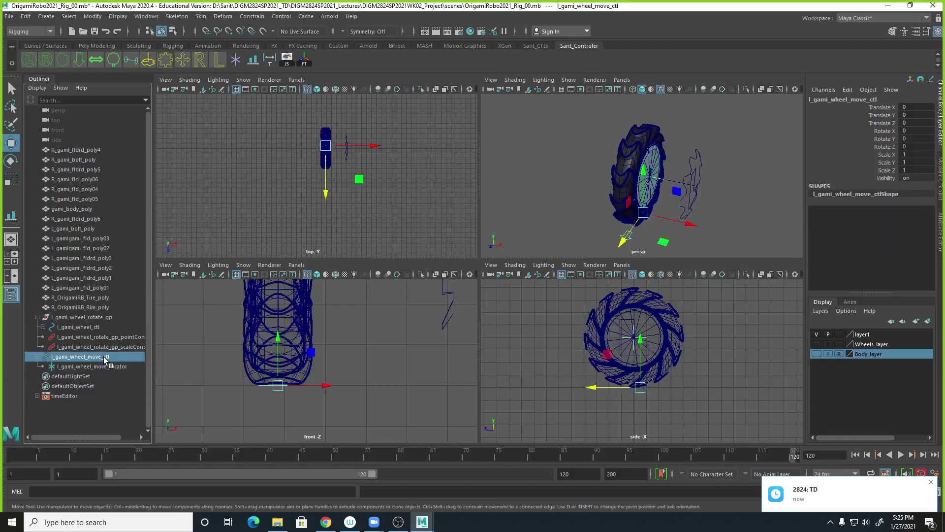
pyautogui.click(105, 365)
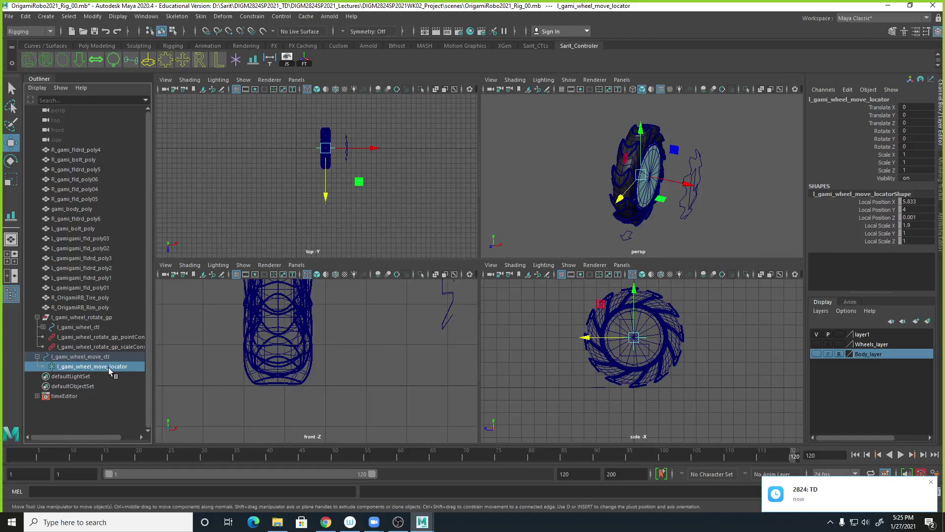
pyautogui.click(99, 317)
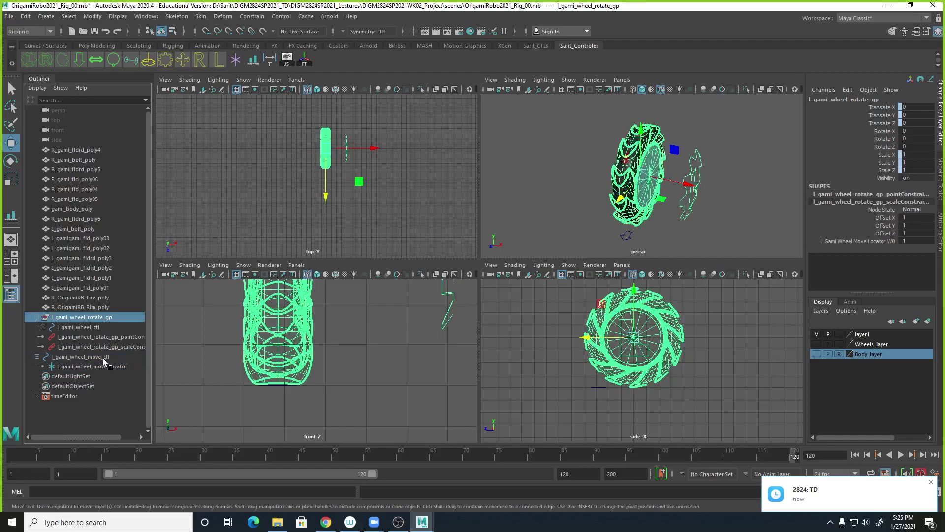
pyautogui.click(105, 366)
pyautogui.keyDown('ctrl'); pyautogui.click(97, 317); pyautogui.keyUp('ctrl')
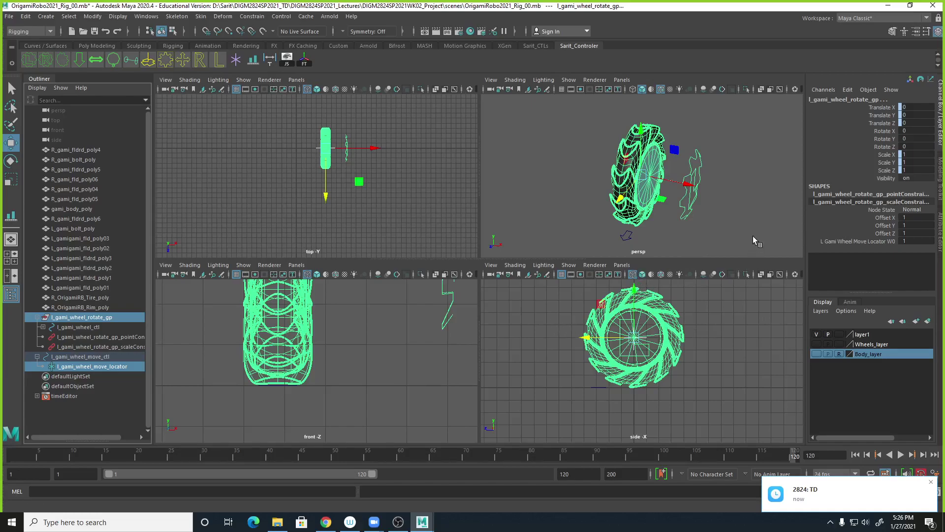
# Test the point constraint by moving l_gami_wheel_move_ctl about 1.525 along Z, and undo the move.
pyautogui.click(746, 217)
pyautogui.click(621, 227)
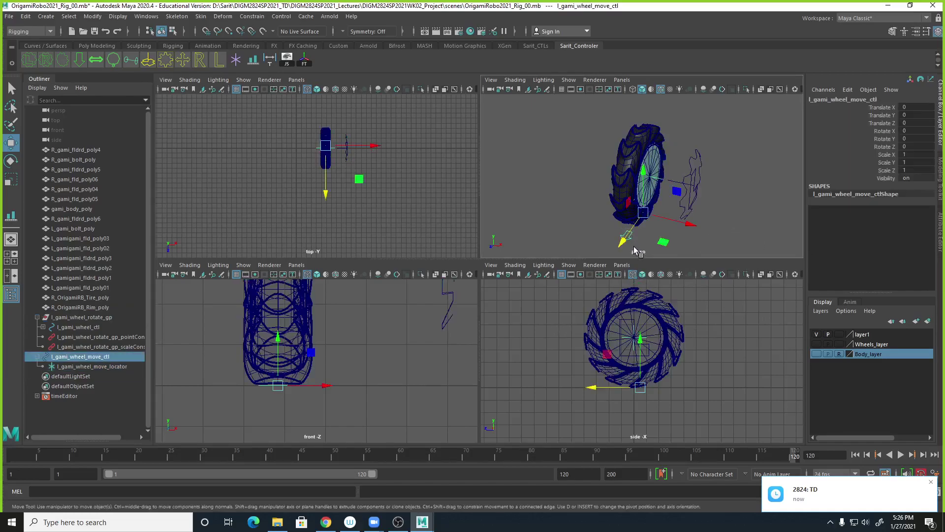
pyautogui.keyDown('alt'); pyautogui.moveTo(643, 236); pyautogui.dragTo(588, 248); pyautogui.keyUp('alt')
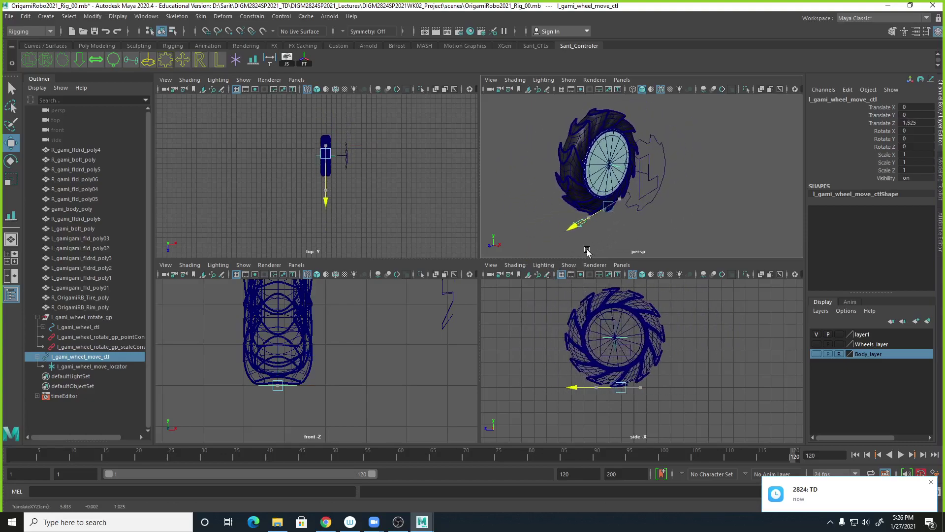
pyautogui.hotkey('ctrl', 'z')
# Activate the Scale tool on l_gami_wheel_move_ctl to test the wheel's scale constraint.
pyautogui.press('r')
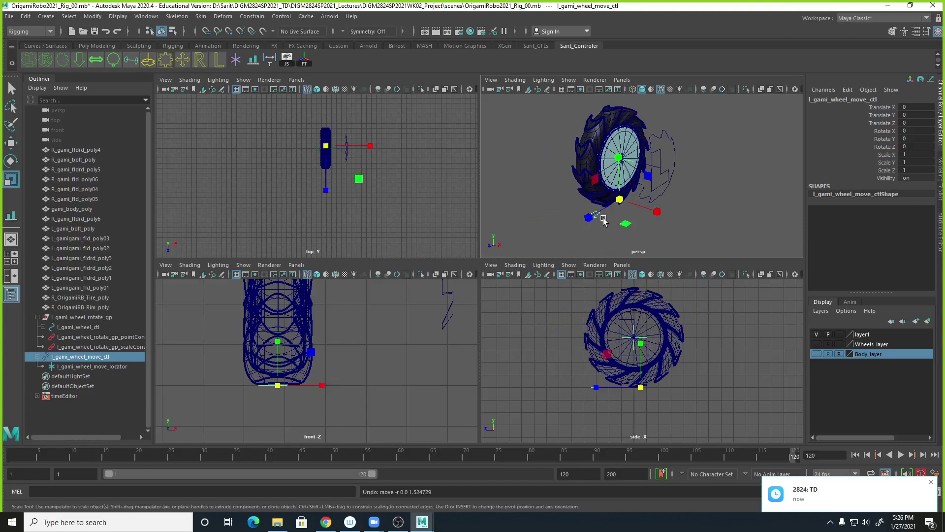
# Try uniformly scaling up l_gami_wheel_move_ctl to test the wheel's response, and undo the last scale change.
pyautogui.moveTo(620, 199); pyautogui.dragTo(640, 246)
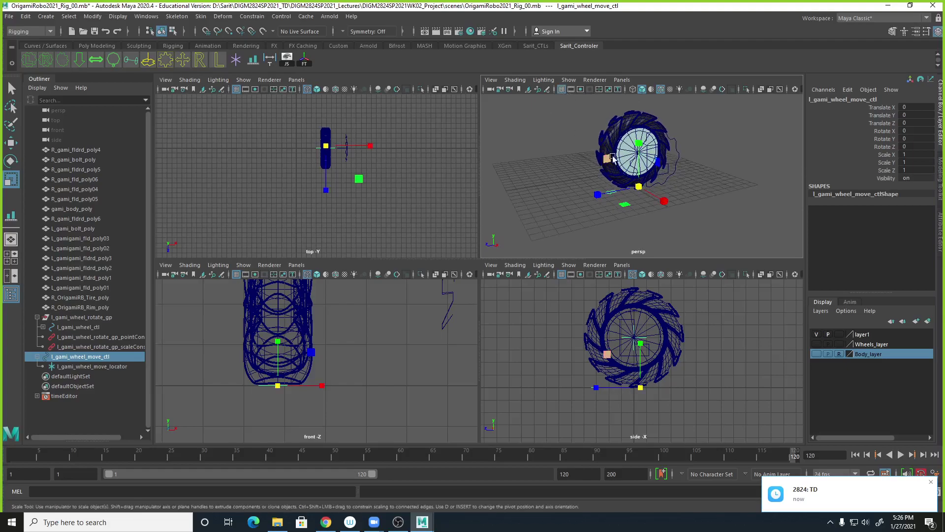
pyautogui.press('space')
pyautogui.scroll(-2, 619, 241)
pyautogui.scroll(4, 619, 242)
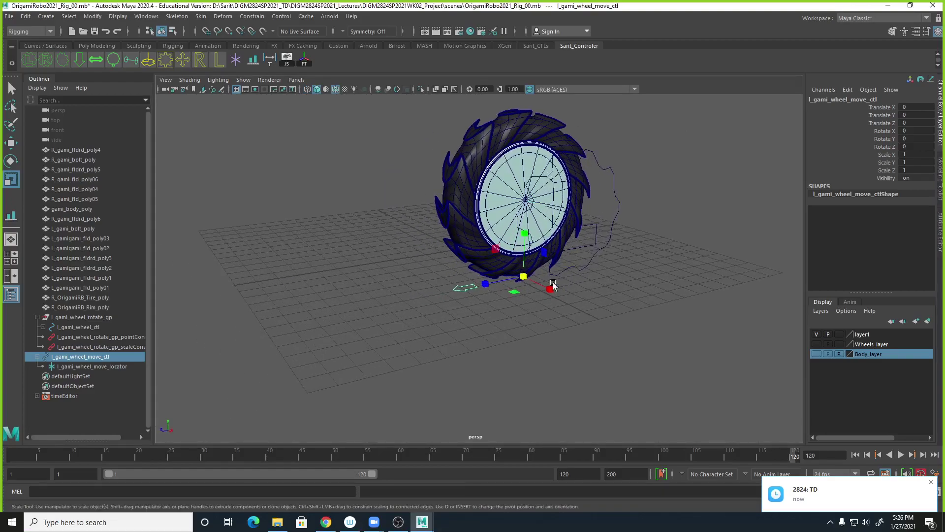
pyautogui.moveTo(524, 276); pyautogui.dragTo(615, 284)
pyautogui.moveTo(619, 288); pyautogui.dragTo(639, 293, button='middle')
pyautogui.press('space')
pyautogui.moveTo(642, 396)
pyautogui.mouseDown(button='middle')
pyautogui.moveTo(682, 394)
pyautogui.moveTo(660, 392)
pyautogui.mouseUp(button='middle')
pyautogui.hotkey('ctrl', 'z')
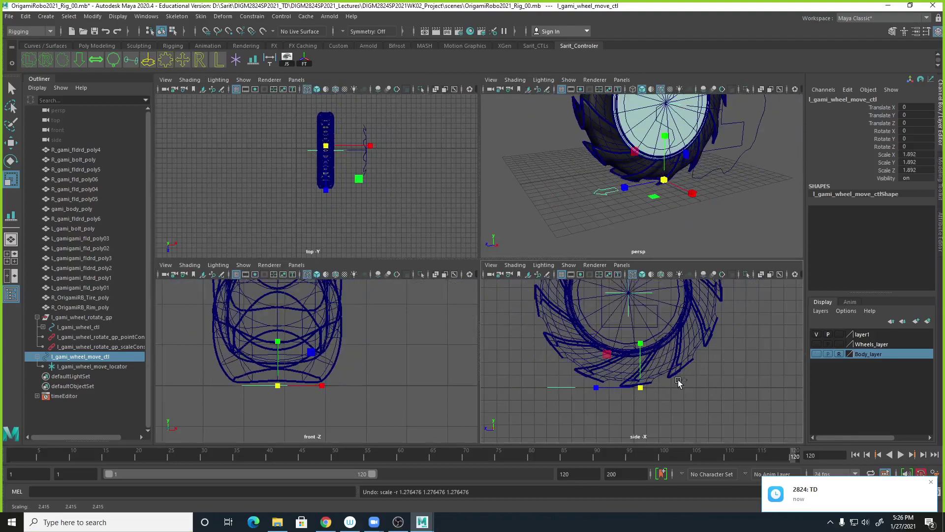
# Set Scale X, Y and Z of l_gami_wheel_move_ctl to 1.
pyautogui.click(914, 155)
pyautogui.moveTo(915, 154); pyautogui.dragTo(915, 170)
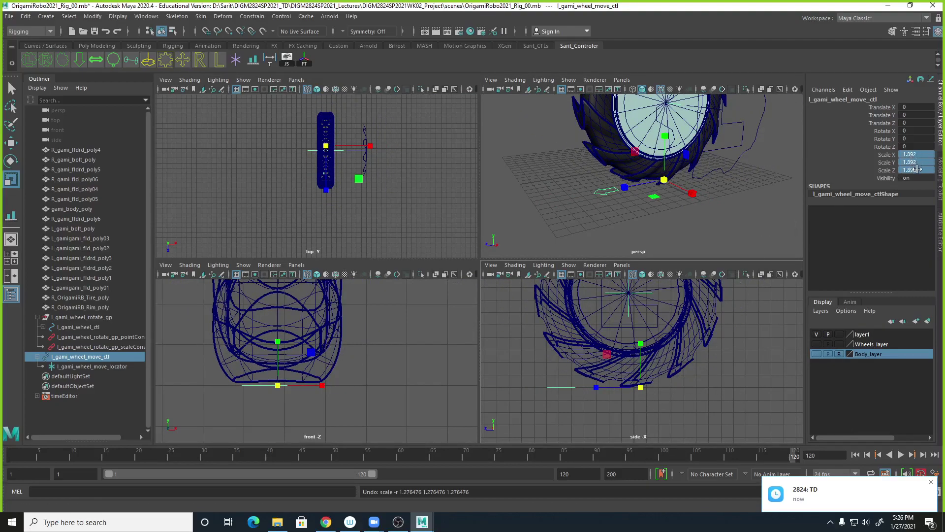
pyautogui.write('1')
pyautogui.press('Return')
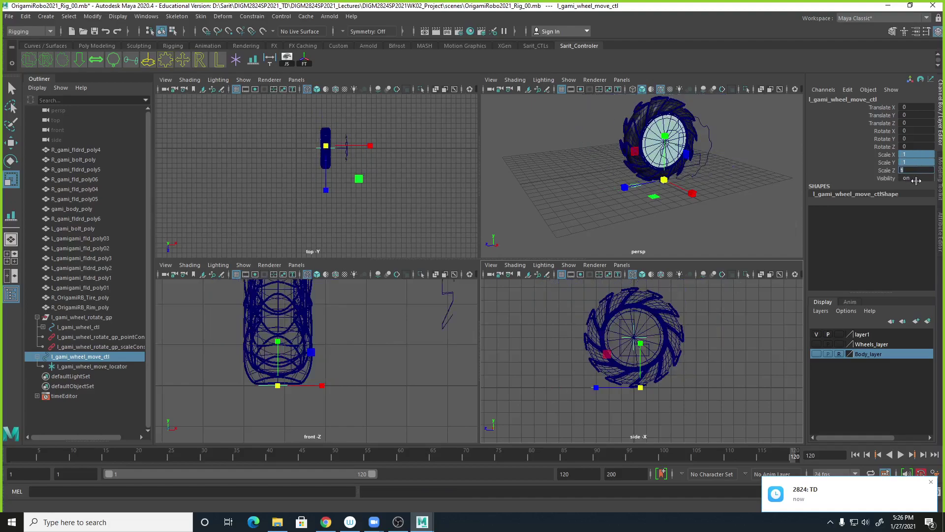
pyautogui.middleClick(733, 233)
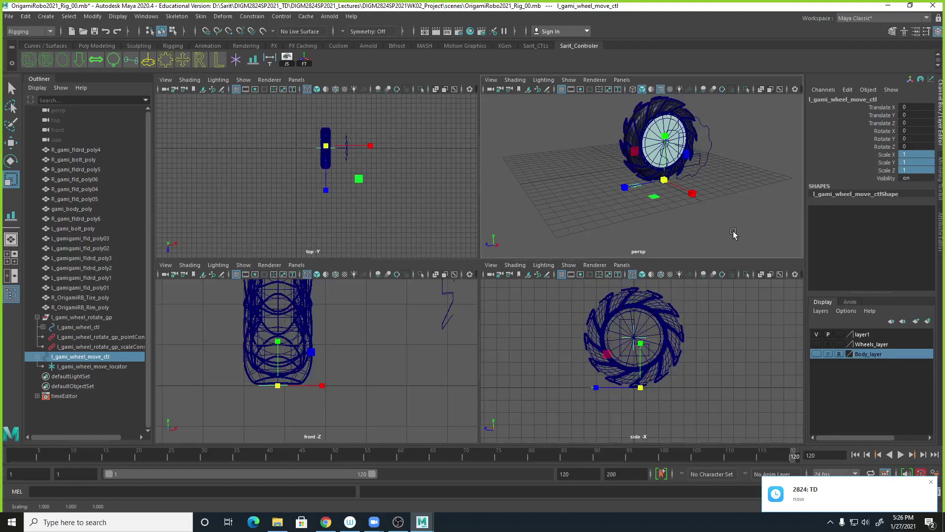
# Try rotating l_gami_wheel_move_ctl about its Y axis and undo the rotation.
pyautogui.press('e')
pyautogui.moveTo(708, 214); pyautogui.dragTo(656, 210)
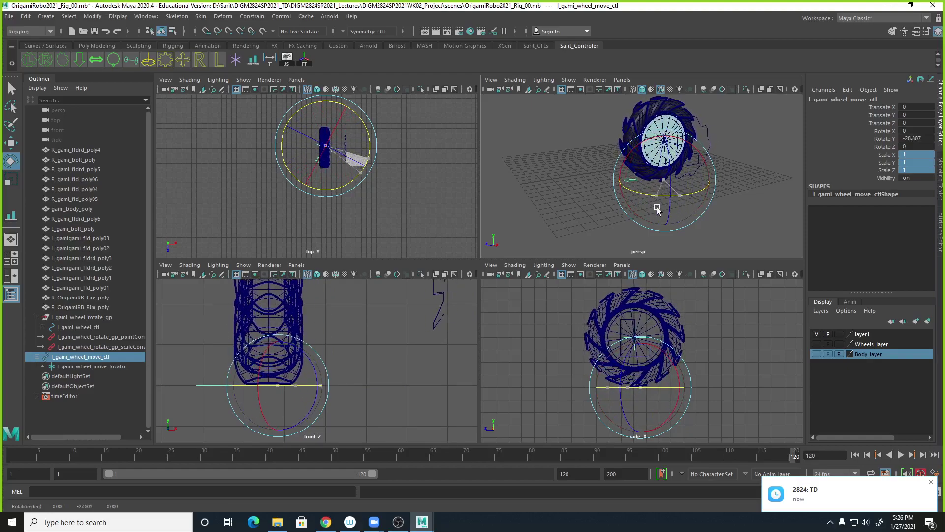
pyautogui.hotkey('ctrl', 'z')
pyautogui.hotkey('ctrl', 'z')
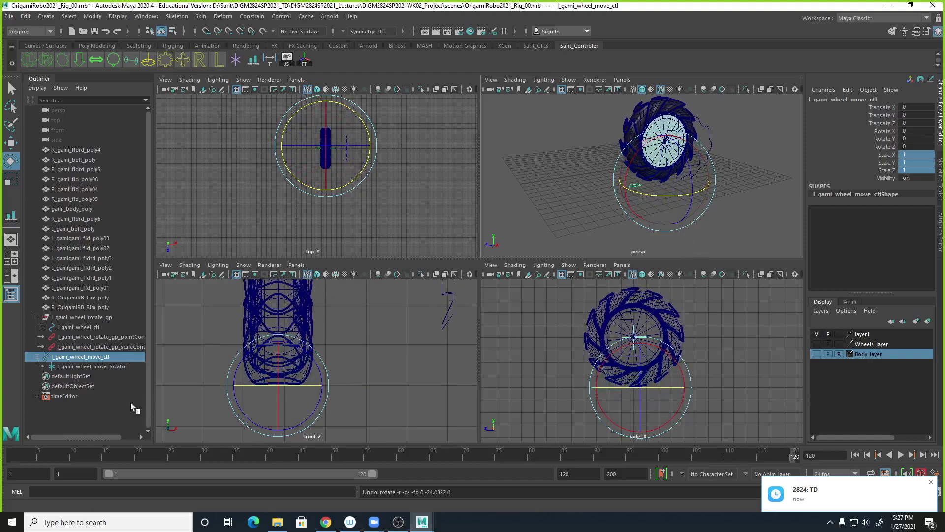
# Group l_gami_wheel_rotate_gp under a new parent group.
pyautogui.click(113, 367)
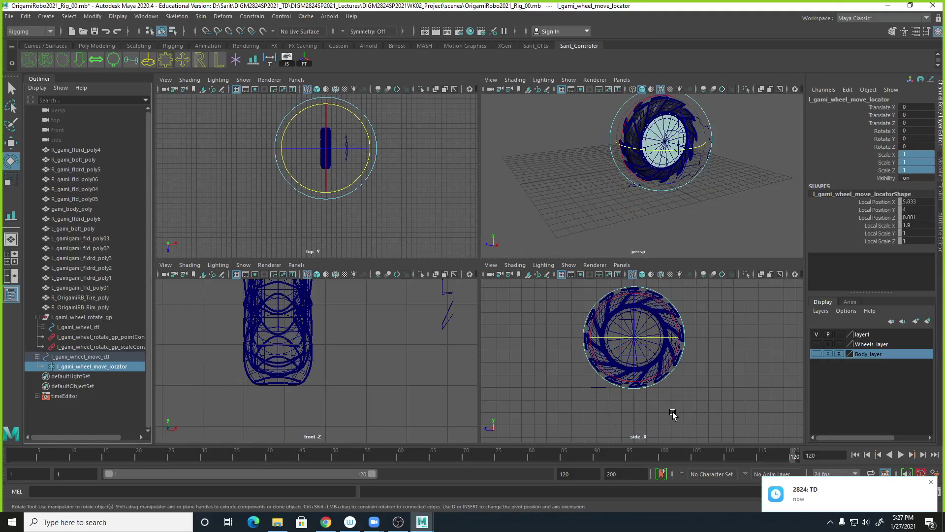
pyautogui.click(113, 318)
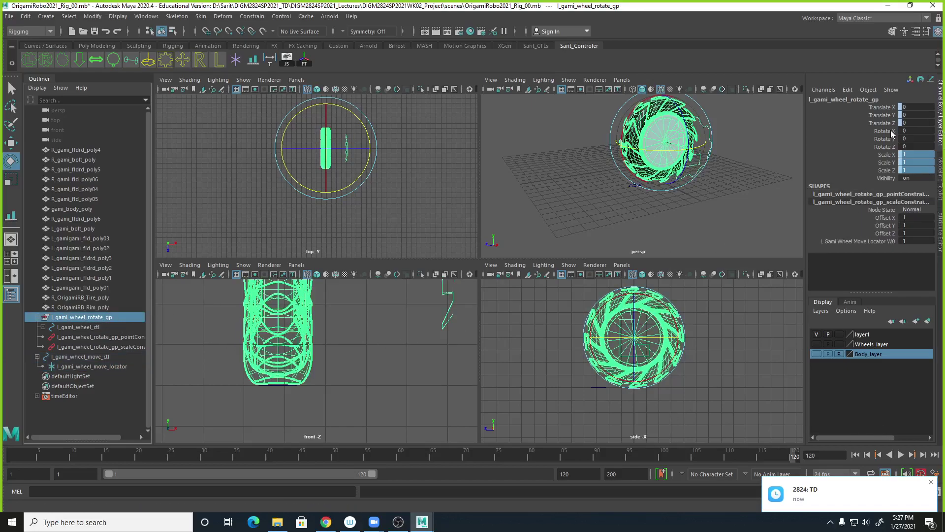
pyautogui.moveTo(890, 131); pyautogui.dragTo(894, 147)
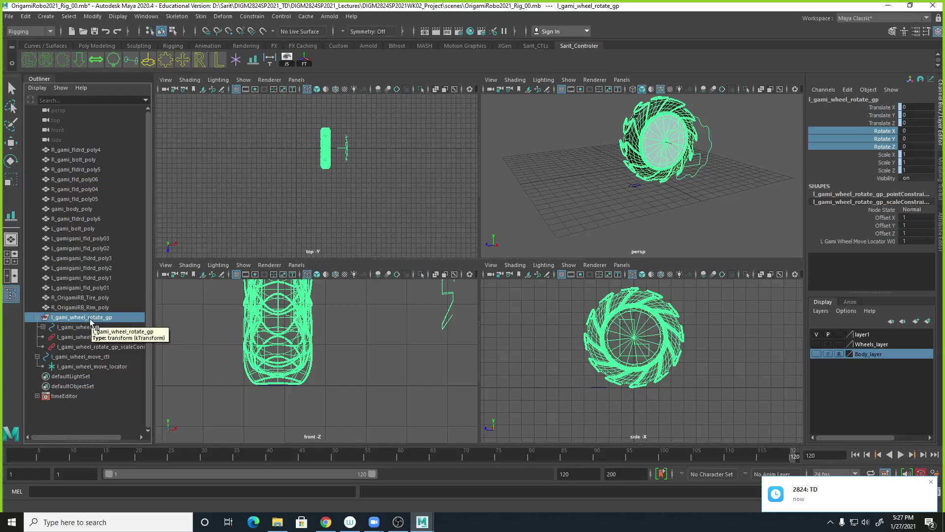
pyautogui.click(26, 17)
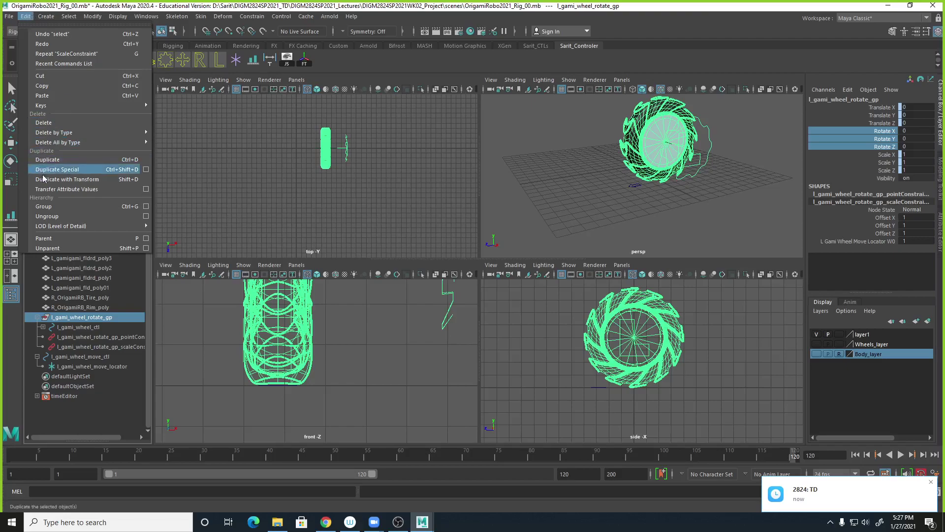
pyautogui.click(47, 208)
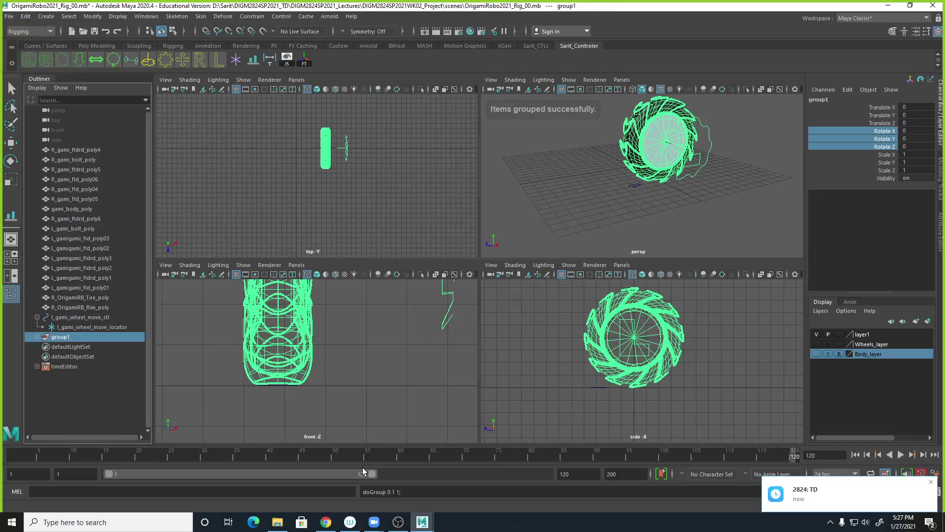
# Rename the new parent group l_gami_wheel_orient_gp, reusing the name of l_gami_wheel_rotate_gp with "rotate" replaced by "orient".
pyautogui.click(37, 337)
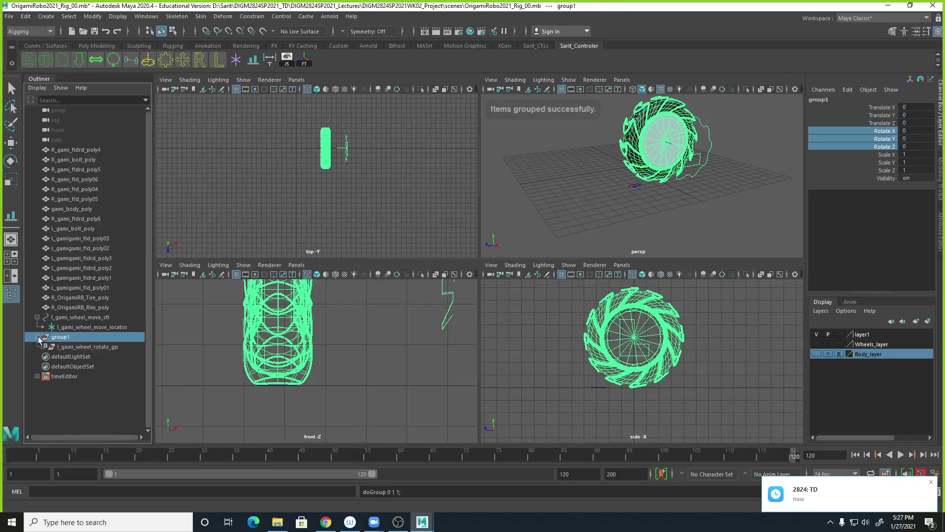
pyautogui.doubleClick(65, 337)
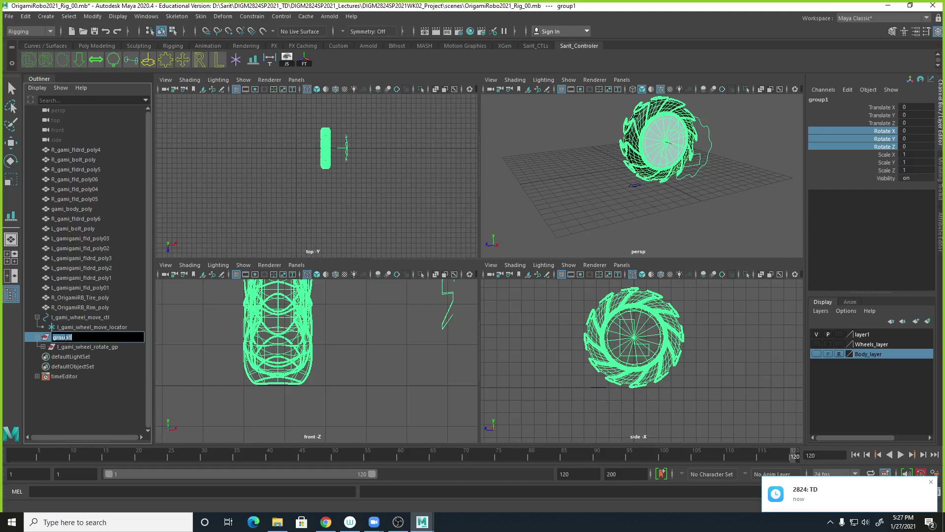
pyautogui.doubleClick(99, 347)
pyautogui.hotkey('ctrl', 'c')
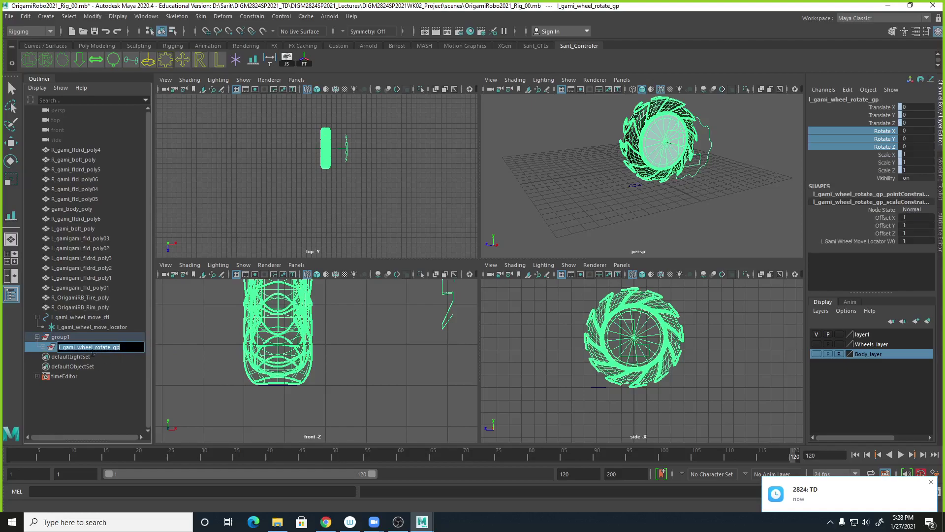
pyautogui.doubleClick(63, 337)
pyautogui.hotkey('ctrl', 'v')
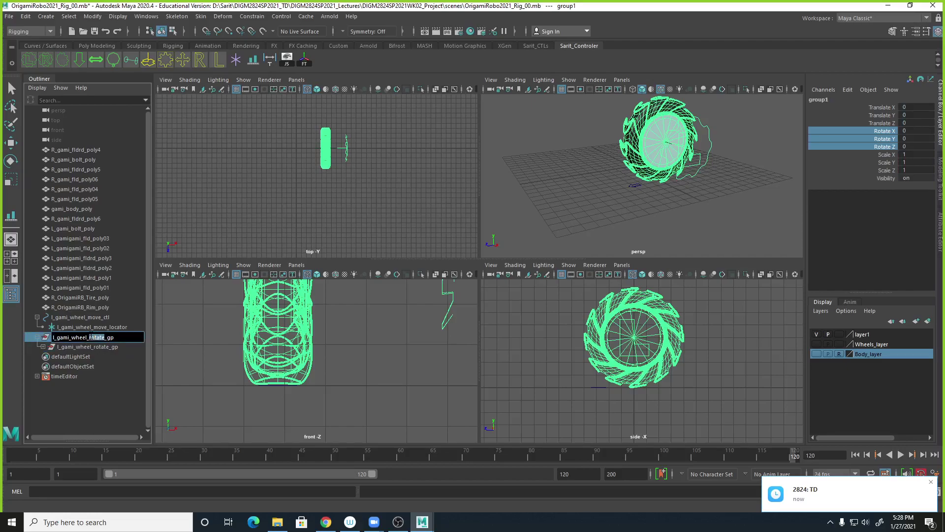
pyautogui.write('o')
pyautogui.press('Return')
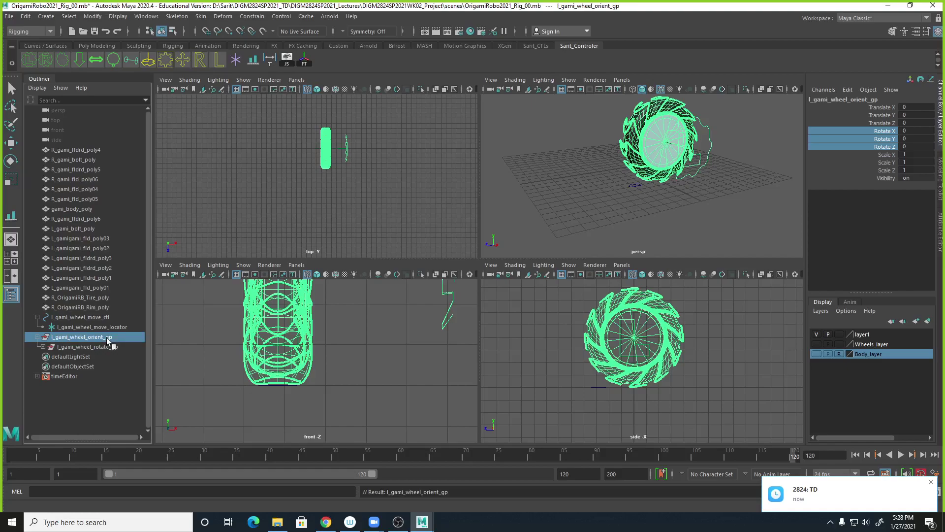
# Center the pivot of l_gami_wheel_orient_gp.
pyautogui.click(43, 347)
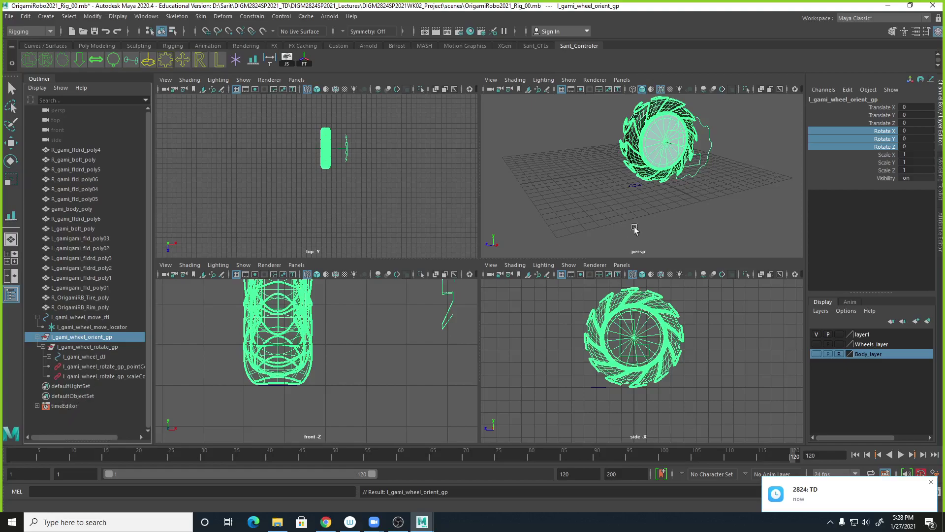
pyautogui.press('w')
pyautogui.keyDown('alt'); pyautogui.moveTo(649, 230); pyautogui.dragTo(677, 227); pyautogui.keyUp('alt')
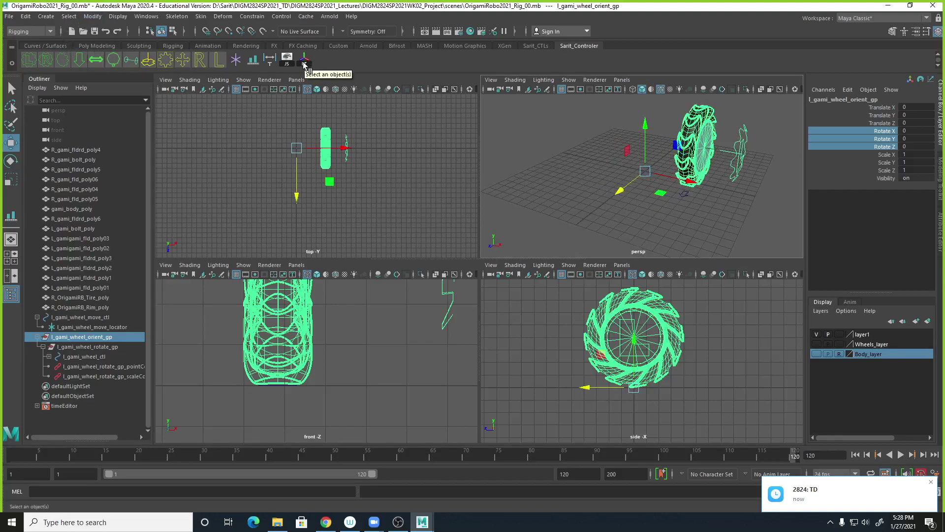
pyautogui.click(95, 18)
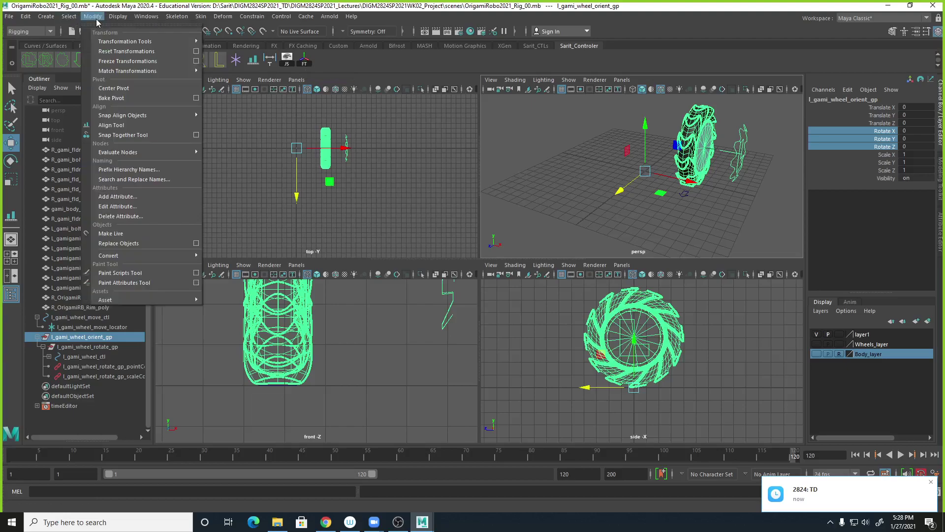
pyautogui.click(114, 88)
pyautogui.moveTo(719, 230)
pyautogui.keyDown('alt'); pyautogui.mouseDown()
pyautogui.moveTo(767, 210)
pyautogui.moveTo(707, 237)
pyautogui.mouseUp(); pyautogui.keyUp('alt')
pyautogui.keyDown('alt'); pyautogui.moveTo(372, 351); pyautogui.dragTo(381, 388, button='middle'); pyautogui.keyUp('alt')
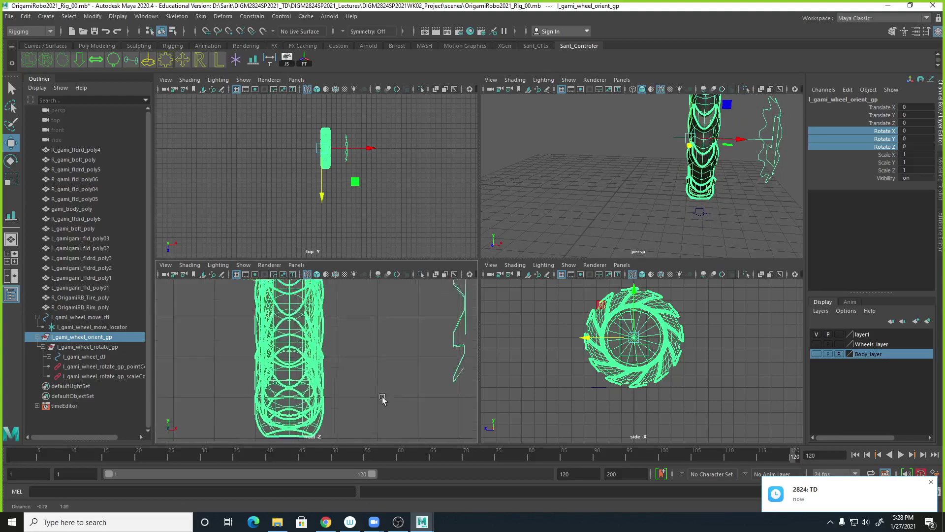
# Move the pivot of l_gami_wheel_orient_gp along X to the middle of the wheel's width and leave pivot editing.
pyautogui.keyDown('alt'); pyautogui.moveTo(635, 241); pyautogui.dragTo(699, 199); pyautogui.keyUp('alt')
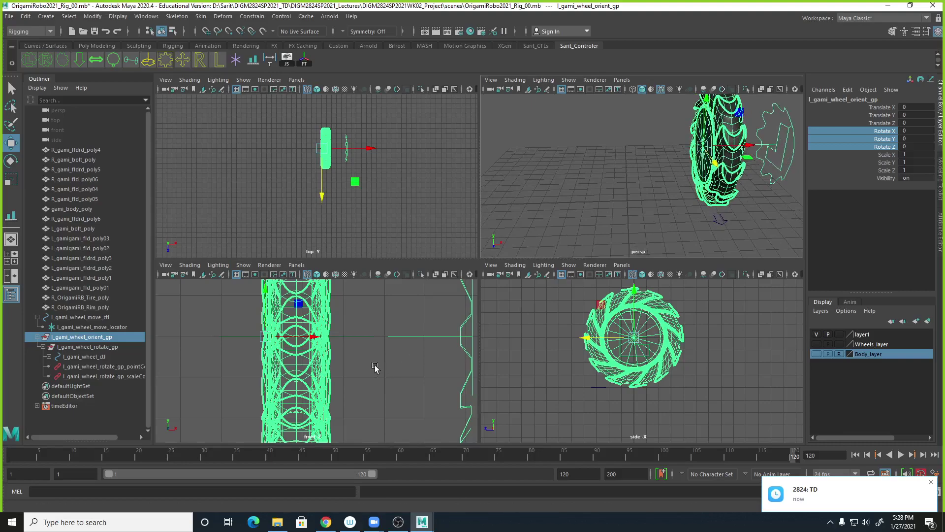
pyautogui.press('d')
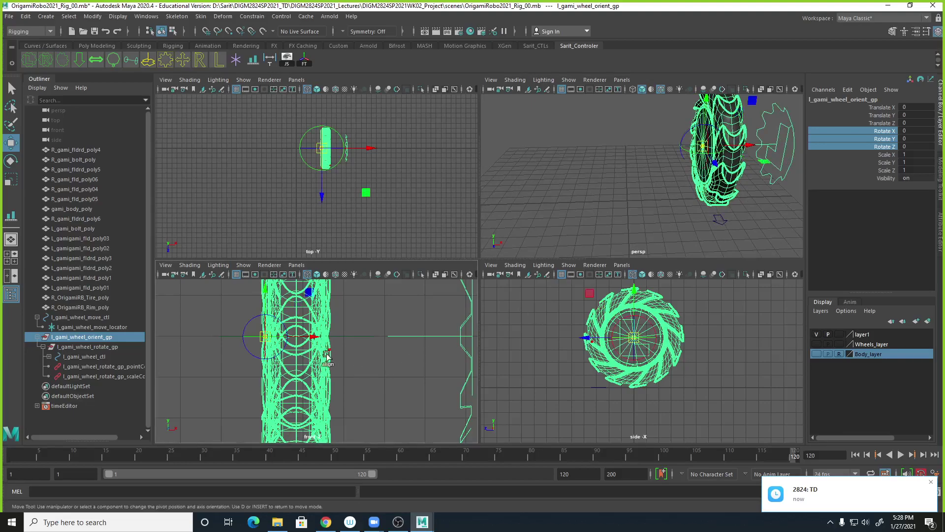
pyautogui.moveTo(318, 338); pyautogui.dragTo(345, 340)
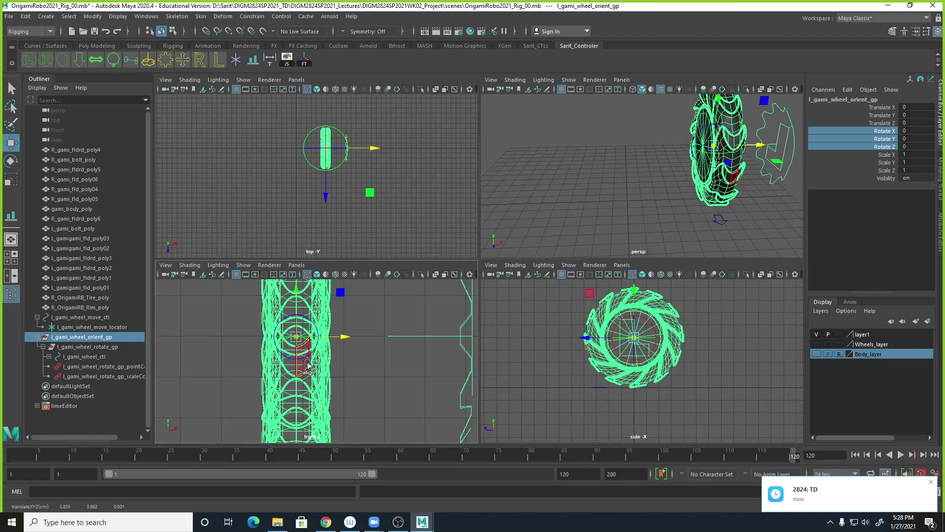
pyautogui.press('space')
pyautogui.moveTo(483, 222); pyautogui.dragTo(483, 224)
pyautogui.press('Insert')
pyautogui.keyDown('alt'); pyautogui.moveTo(603, 257); pyautogui.dragTo(378, 231, button='right'); pyautogui.keyUp('alt')
pyautogui.press('space')
pyautogui.keyDown('alt'); pyautogui.moveTo(640, 170); pyautogui.dragTo(671, 227); pyautogui.keyUp('alt')
pyautogui.scroll(2, 669, 212)
pyautogui.scroll(2, 676, 220)
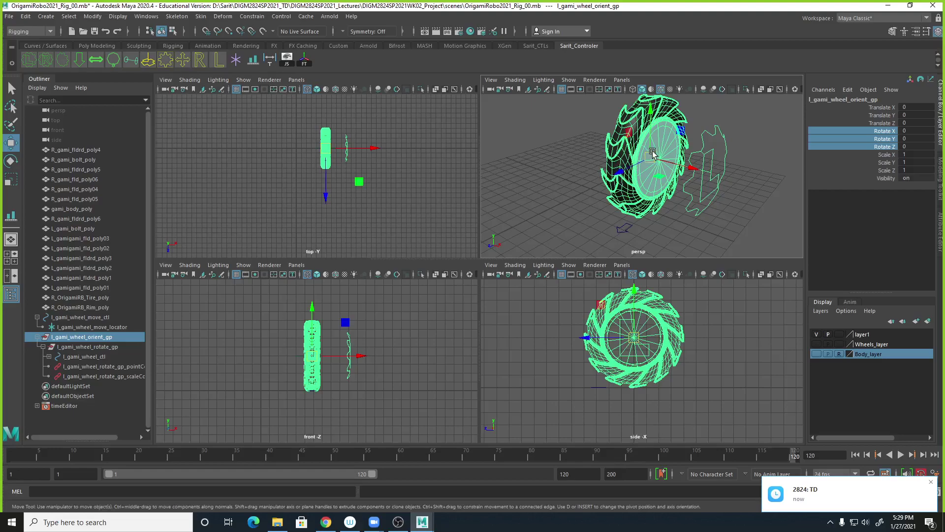
# Orient-constrain l_gami_wheel_orient_gp to l_gami_wheel_move_ctl on all axes with a weight of 1.
pyautogui.click(619, 230)
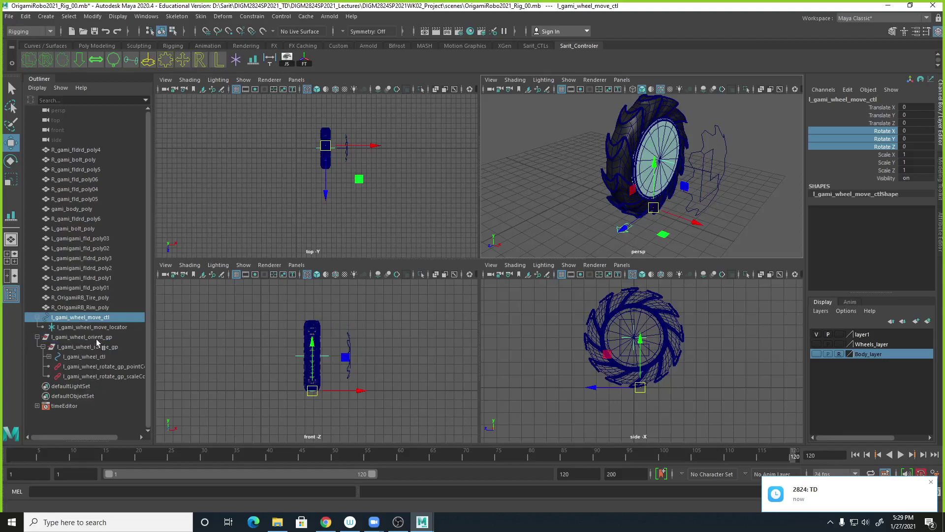
pyautogui.click(743, 236)
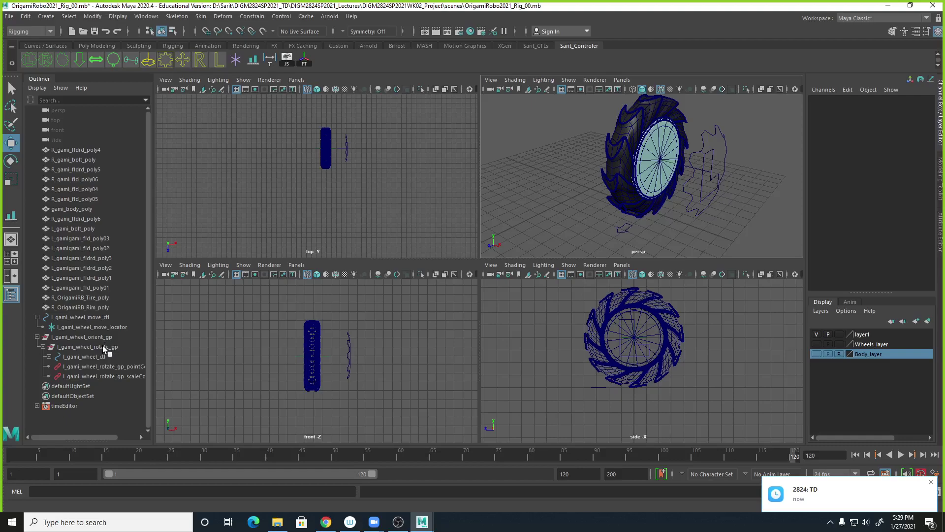
pyautogui.click(622, 235)
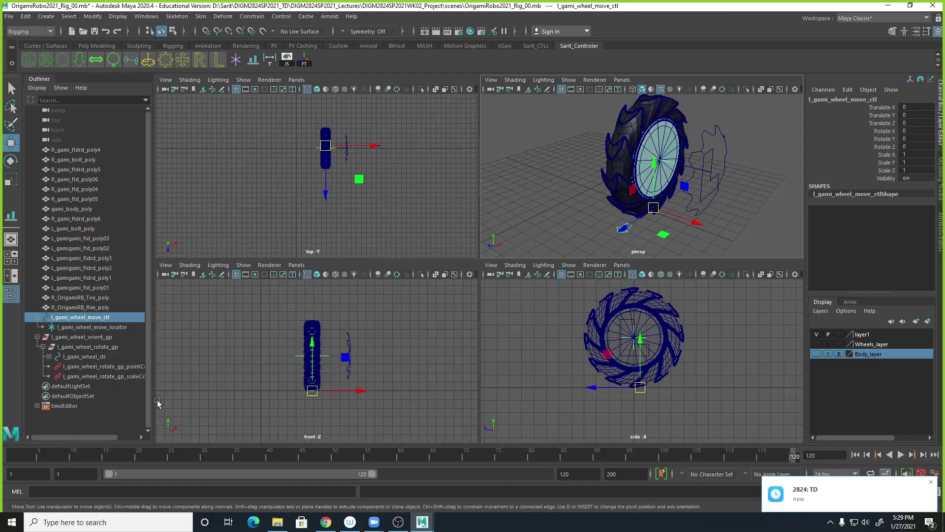
pyautogui.keyDown('ctrl'); pyautogui.click(101, 339); pyautogui.keyUp('ctrl')
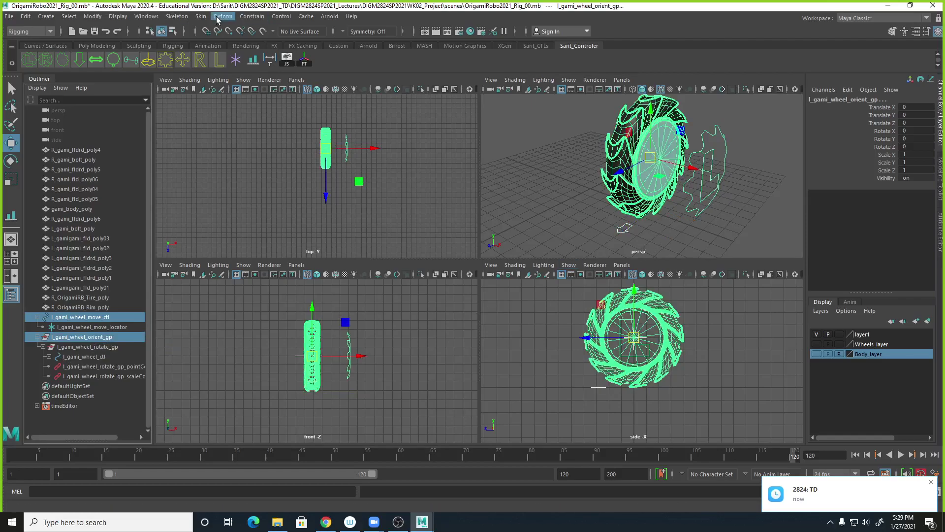
pyautogui.click(259, 17)
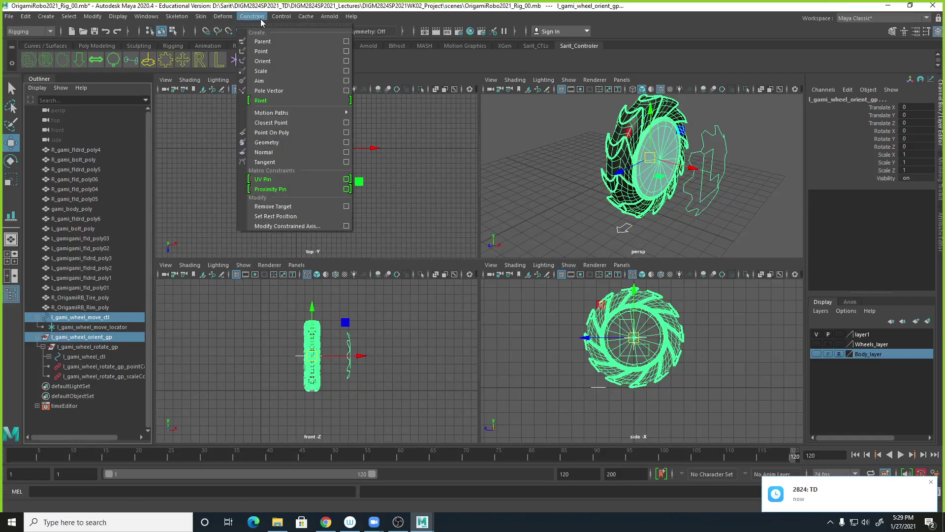
pyautogui.click(345, 61)
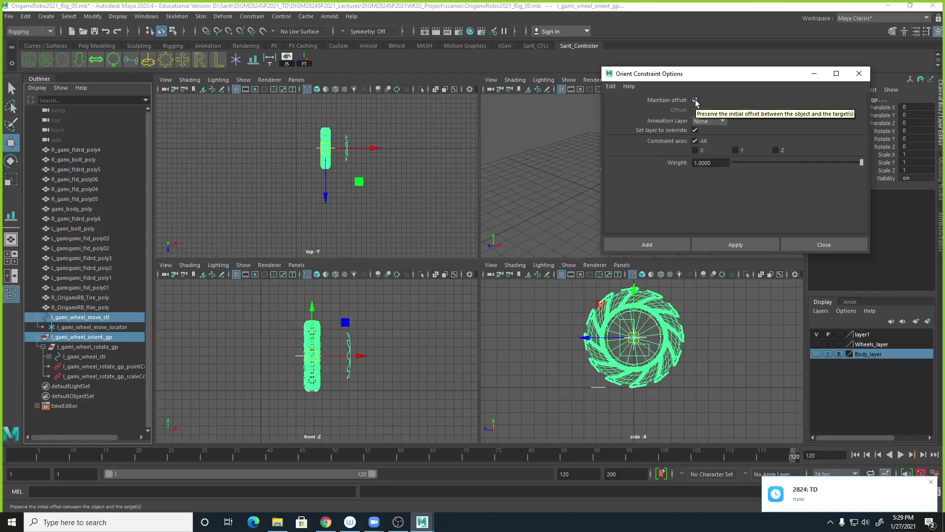
pyautogui.click(663, 245)
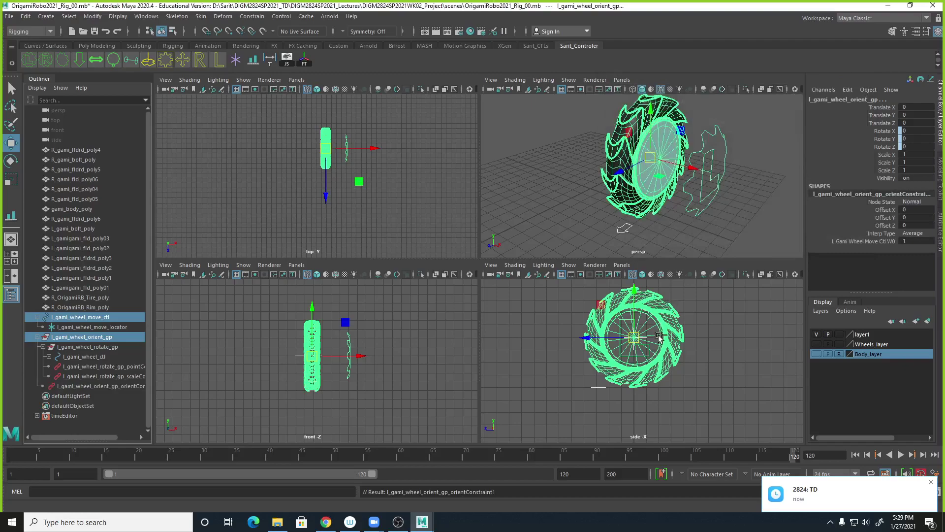
# Test-move l_gami_wheel_move_ctl along Z and rotate it about Y, then undo the rotation and reset Translate Z to 0.
pyautogui.click(625, 229)
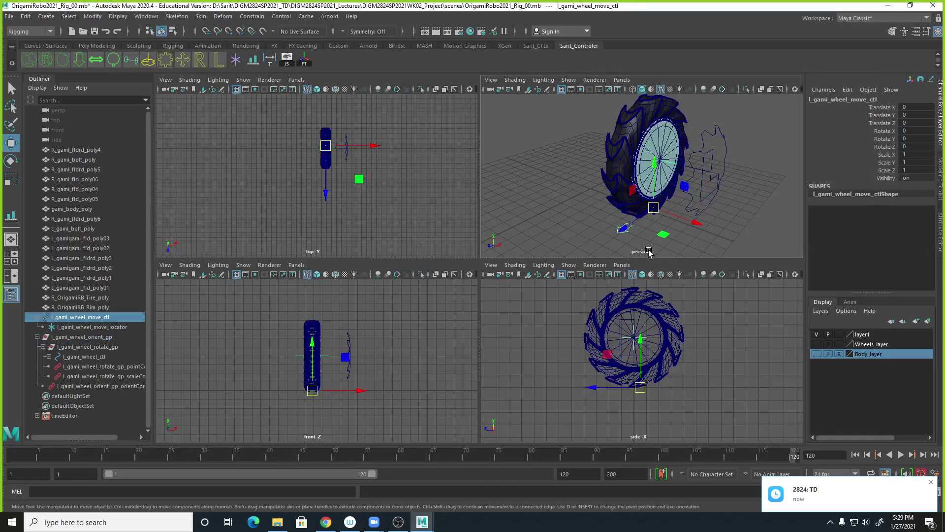
pyautogui.moveTo(576, 284); pyautogui.dragTo(640, 226)
pyautogui.press('d')
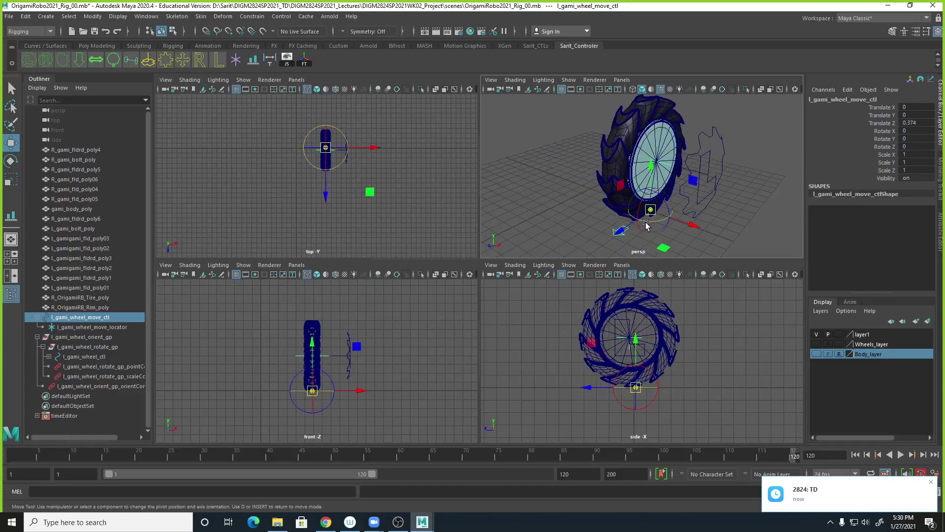
pyautogui.press('e')
pyautogui.moveTo(642, 236); pyautogui.dragTo(663, 232)
pyautogui.hotkey('ctrl', 'z')
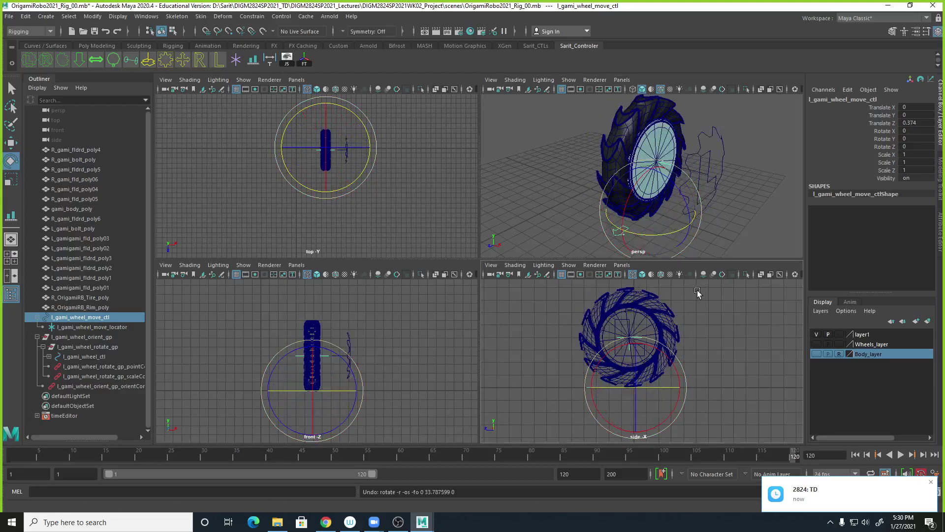
pyautogui.doubleClick(916, 123)
pyautogui.write('0')
pyautogui.press('Return')
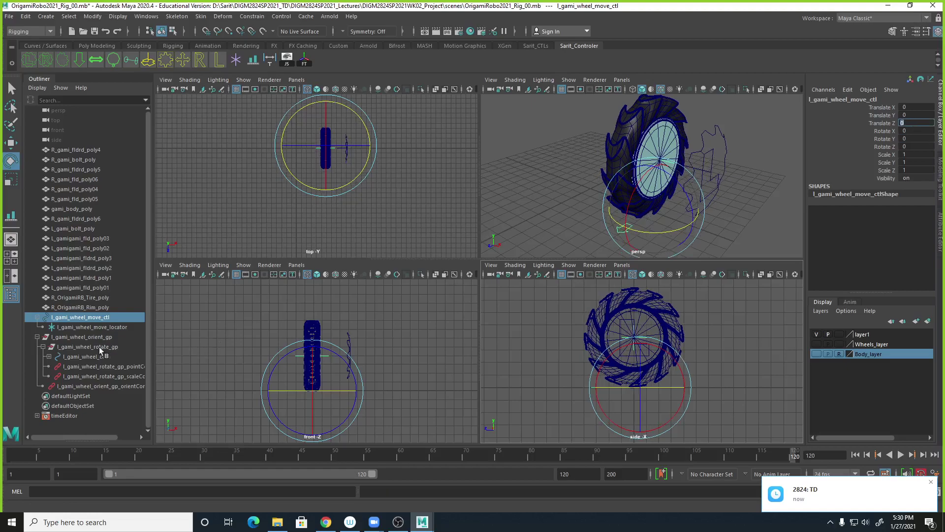
# Collapse the l_gami_wheel_orient_gp and l_gami_wheel_move_ctl hierarchies in the Outliner and save the scene.
pyautogui.click(42, 346)
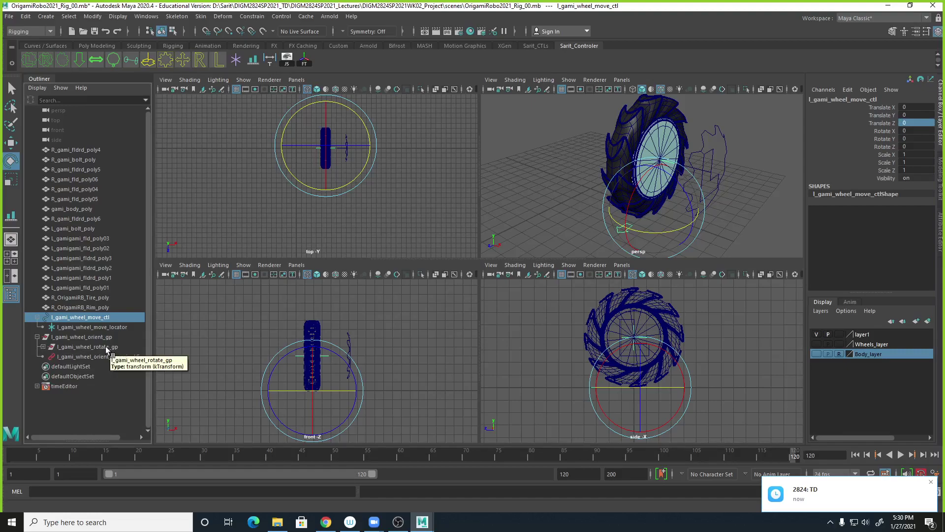
pyautogui.click(44, 347)
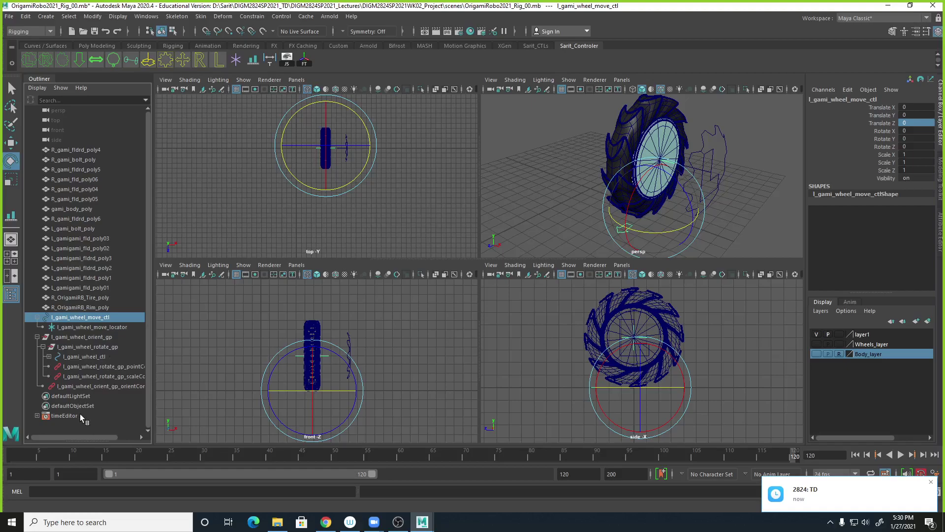
pyautogui.click(79, 337)
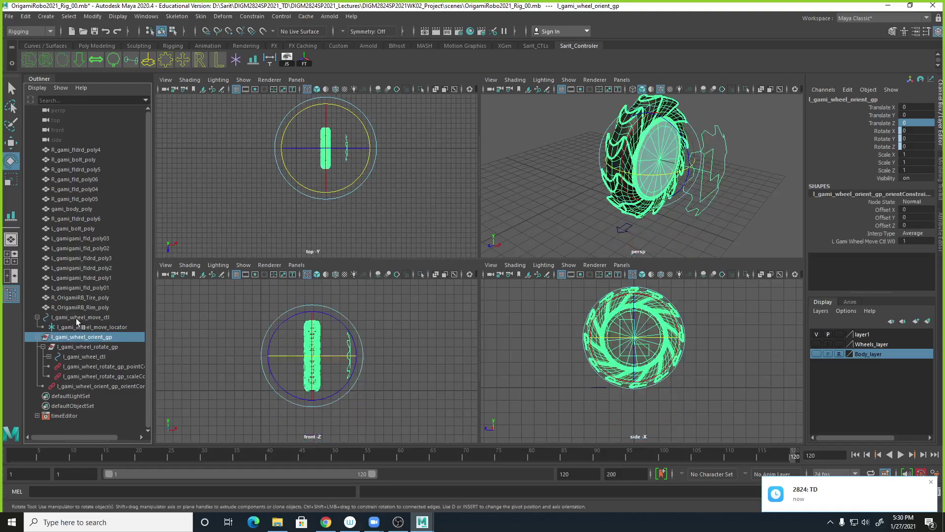
pyautogui.click(81, 317)
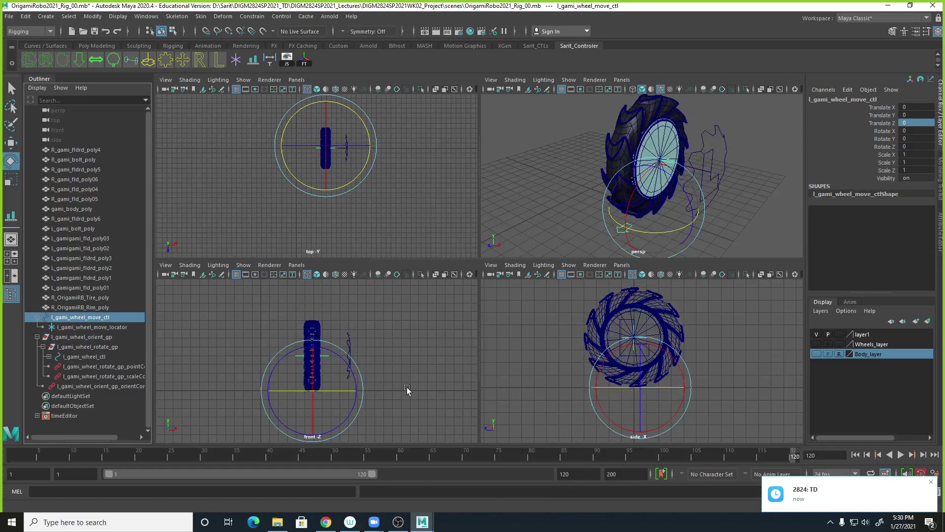
pyautogui.click(36, 337)
pyautogui.click(36, 317)
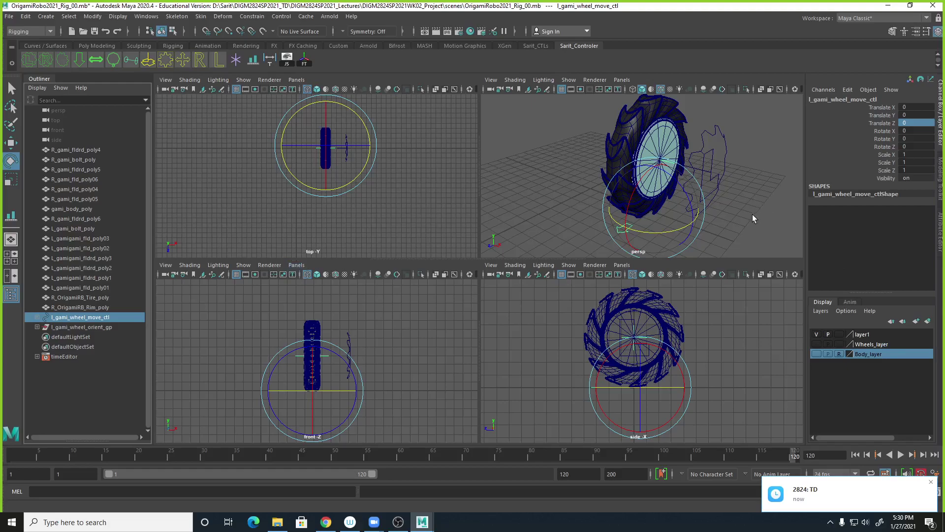
pyautogui.hotkey('ctrl', 's')
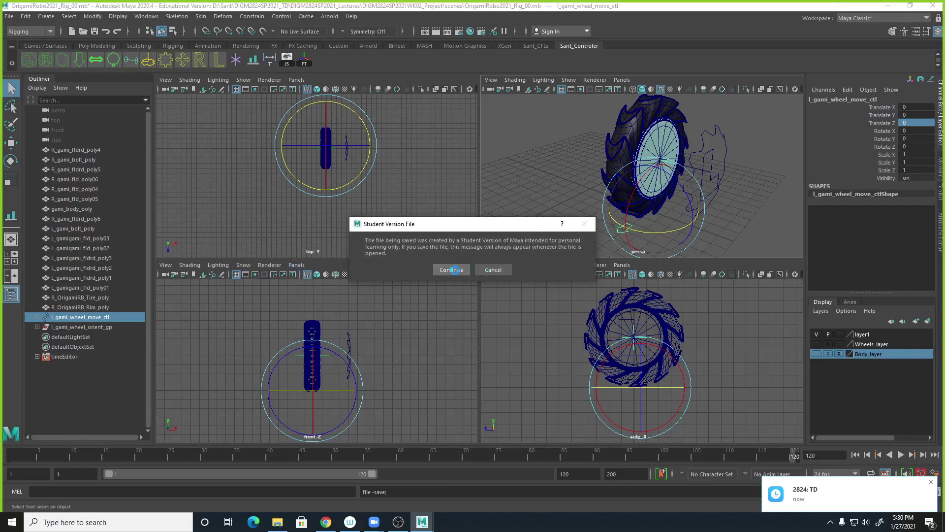
pyautogui.click(454, 270)
pyautogui.press('e')
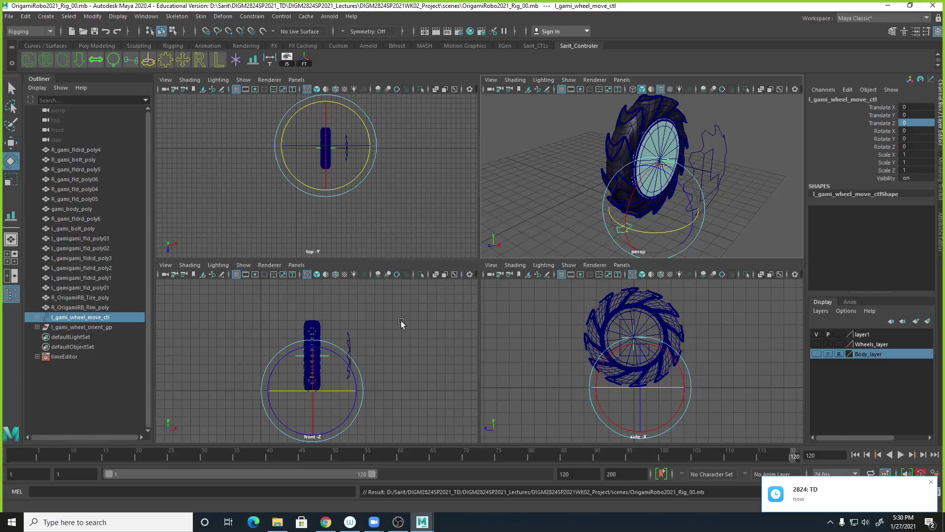
# Add a keyable Boolean attribute named auto to l_gami_wheel_move_ctl and set it to on.
pyautogui.keyDown('alt'); pyautogui.moveTo(655, 207); pyautogui.dragTo(710, 211); pyautogui.keyUp('alt')
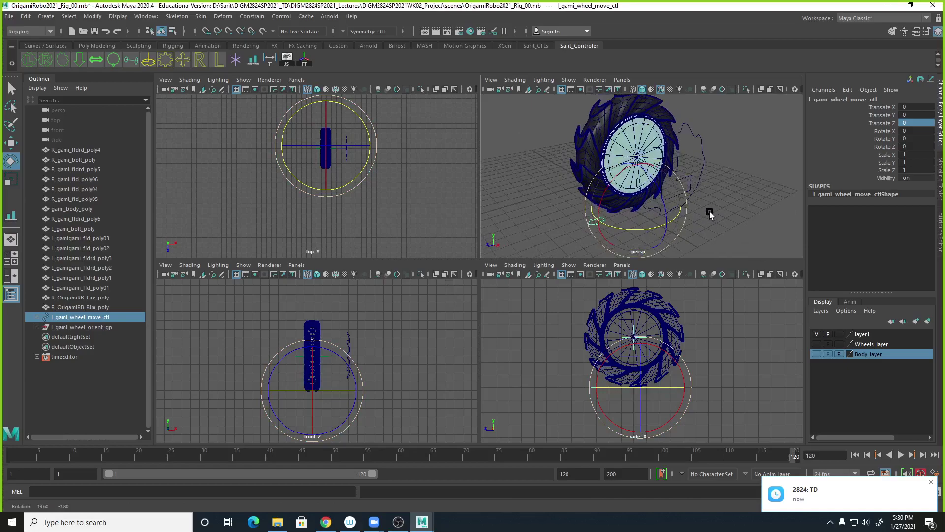
pyautogui.click(729, 231)
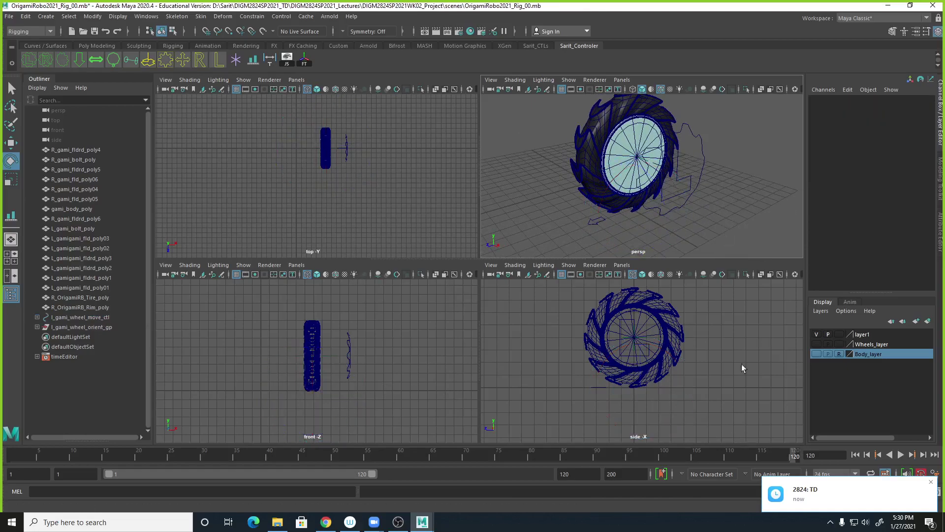
pyautogui.click(594, 224)
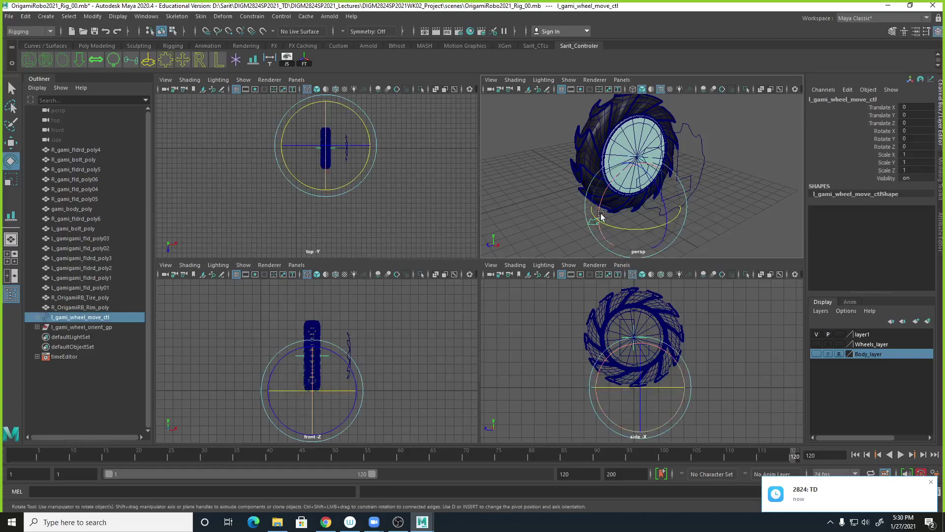
pyautogui.press('q')
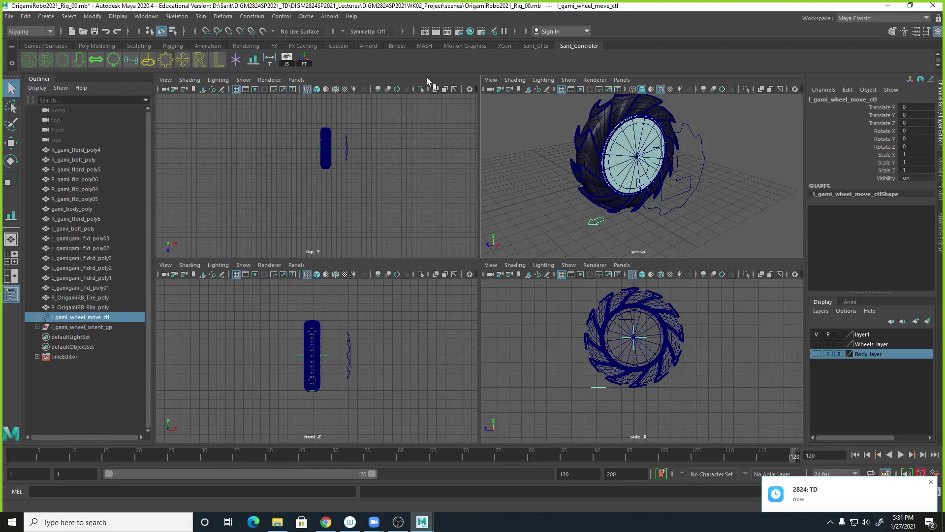
pyautogui.click(93, 17)
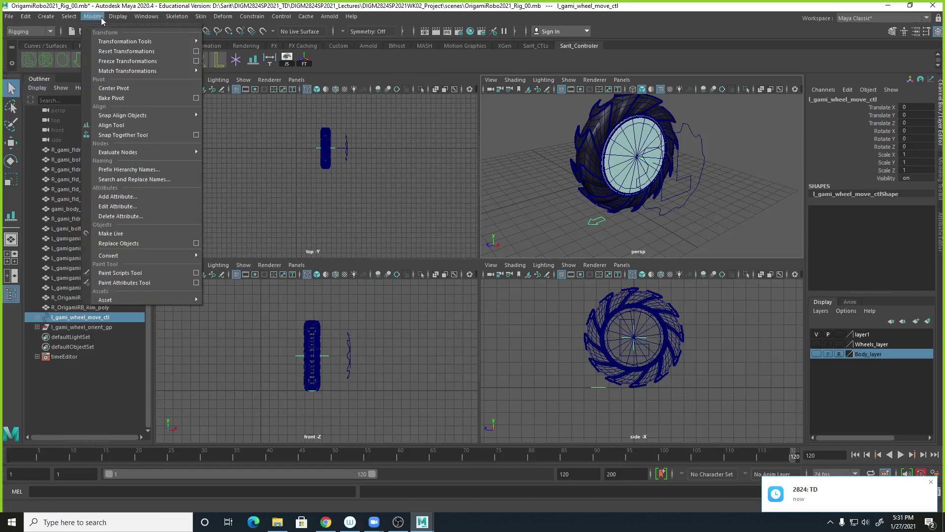
pyautogui.click(138, 196)
pyautogui.click(605, 137)
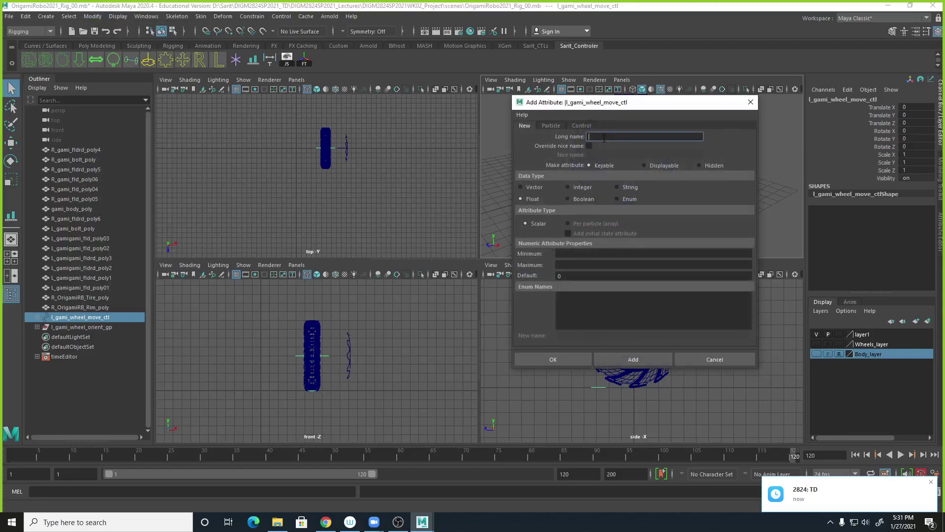
pyautogui.write('auto')
pyautogui.click(579, 199)
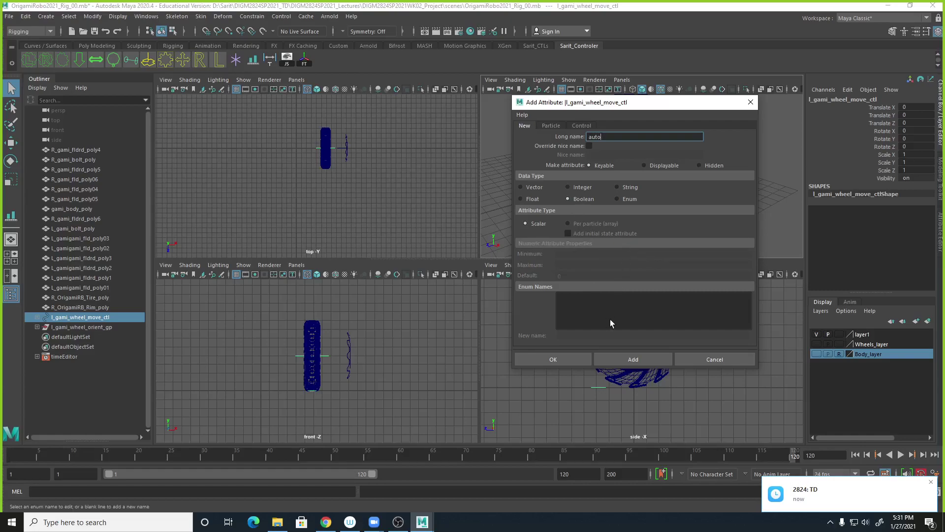
pyautogui.click(616, 358)
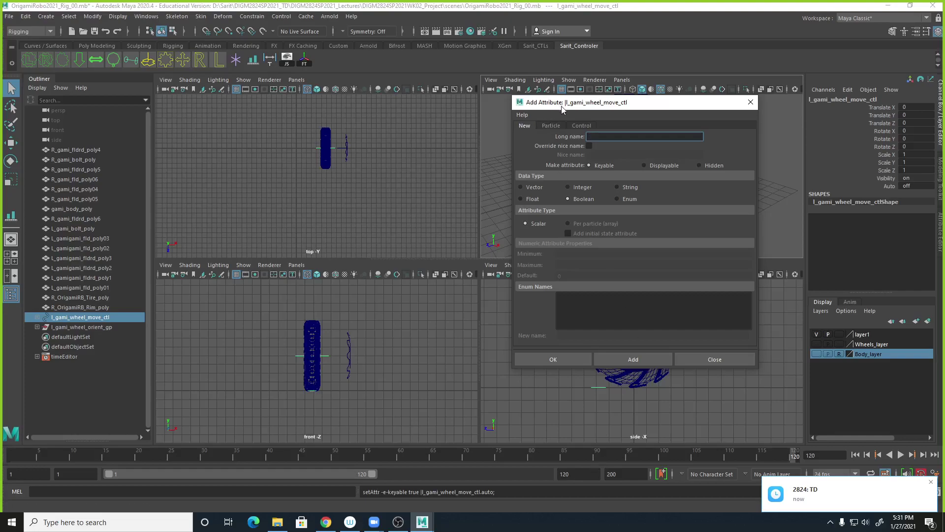
pyautogui.moveTo(561, 109); pyautogui.dragTo(243, 65)
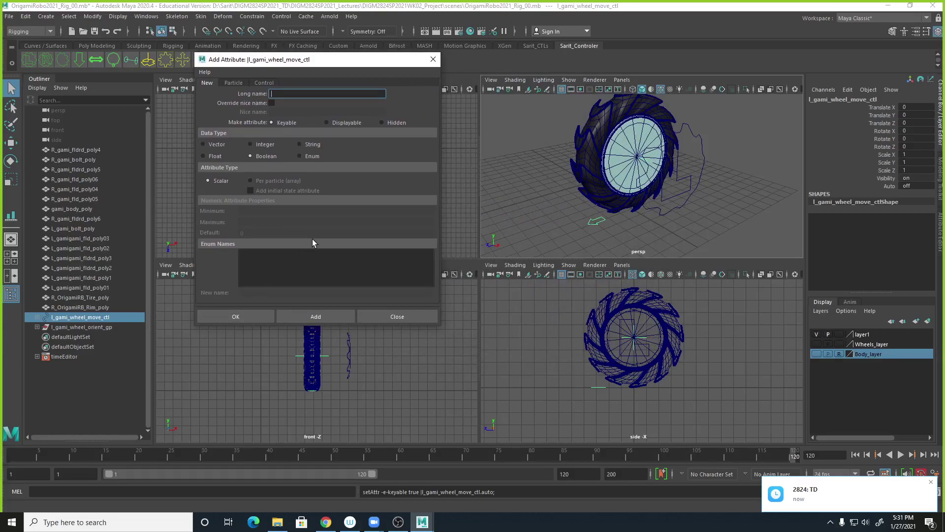
pyautogui.doubleClick(914, 186)
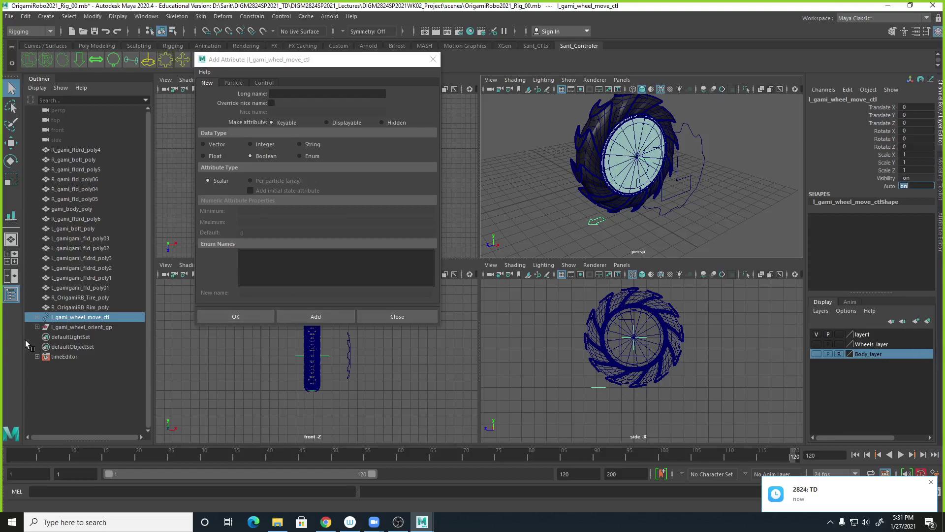
# Add a keyable Float attribute named offset, with a default of 0, to l_gami_wheel_rotate_gp under l_gami_wheel_orient_gp.
pyautogui.click(37, 327)
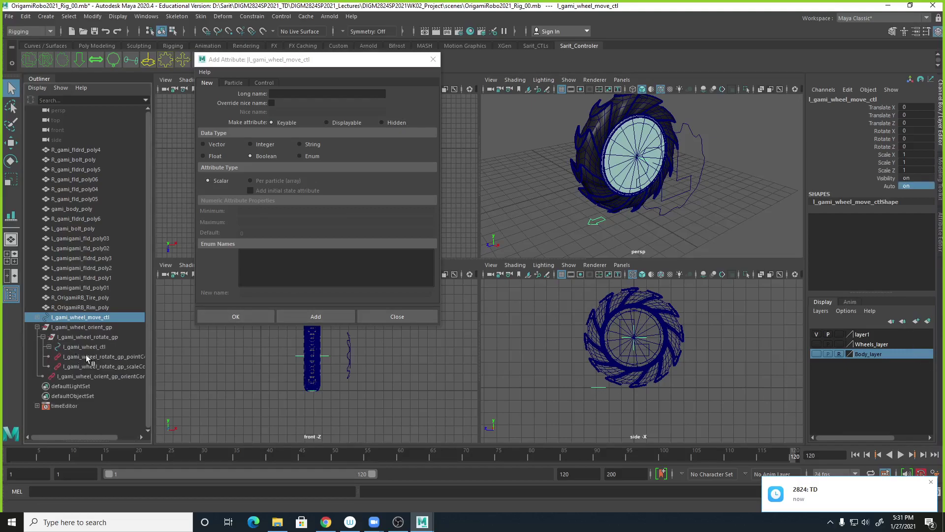
pyautogui.click(49, 347)
pyautogui.click(49, 346)
pyautogui.click(43, 336)
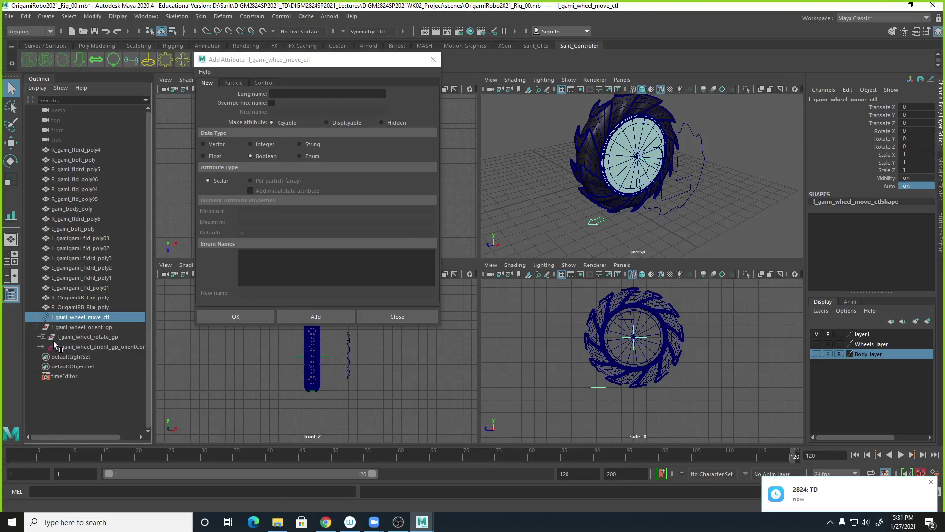
pyautogui.click(93, 336)
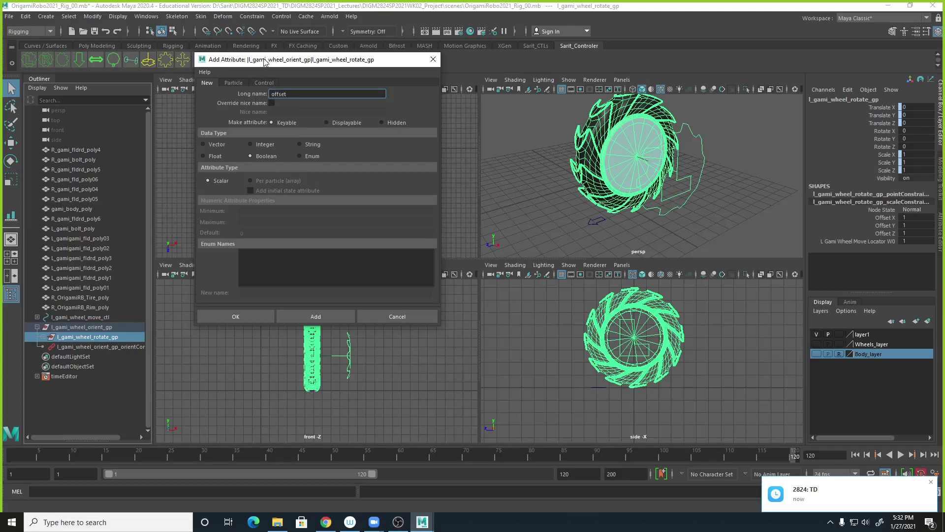
pyautogui.click(209, 156)
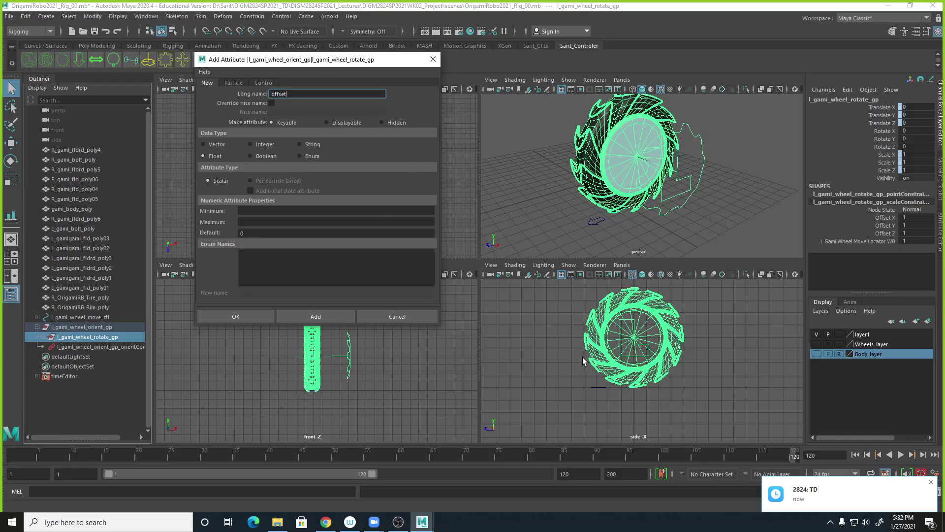
pyautogui.click(267, 316)
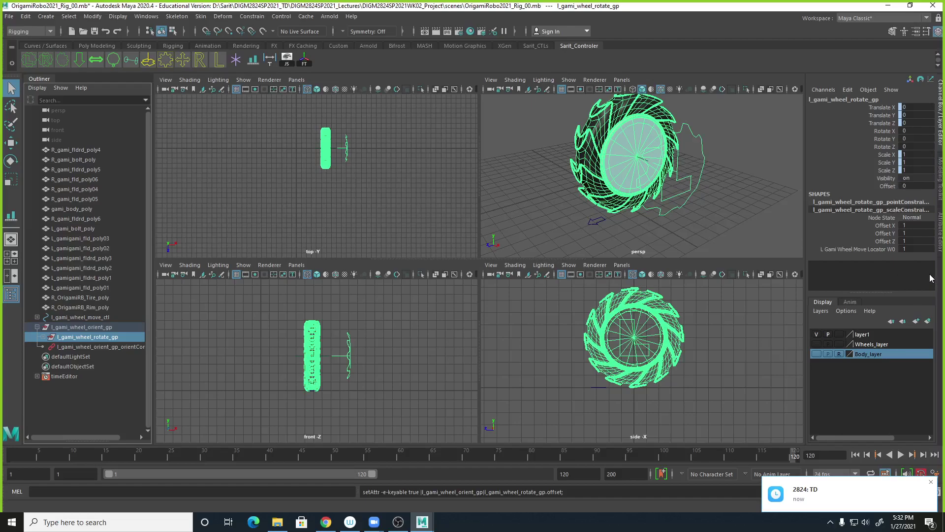
# Save the scene under its current file name, accepting the student version notice.
pyautogui.scroll(-3, 709, 172)
pyautogui.scroll(2, 743, 182)
pyautogui.hotkey('ctrl', 's')
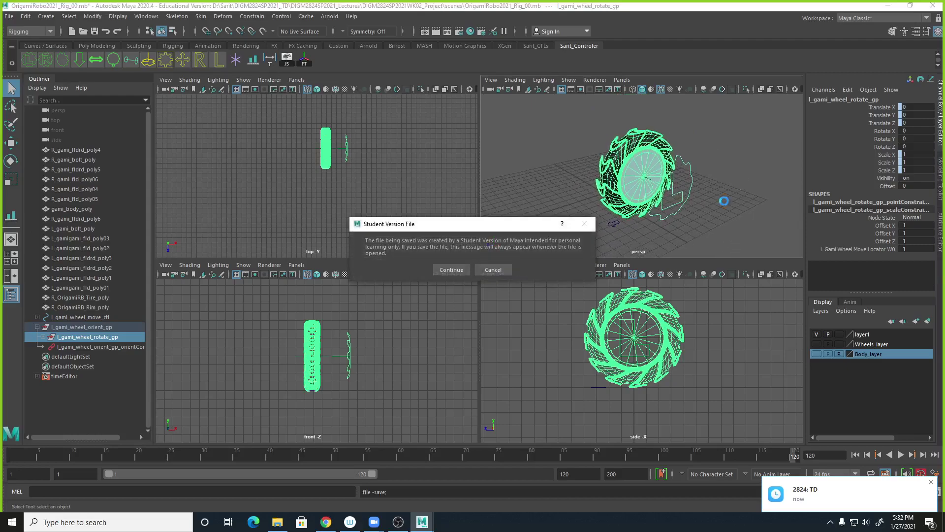
pyautogui.click(456, 270)
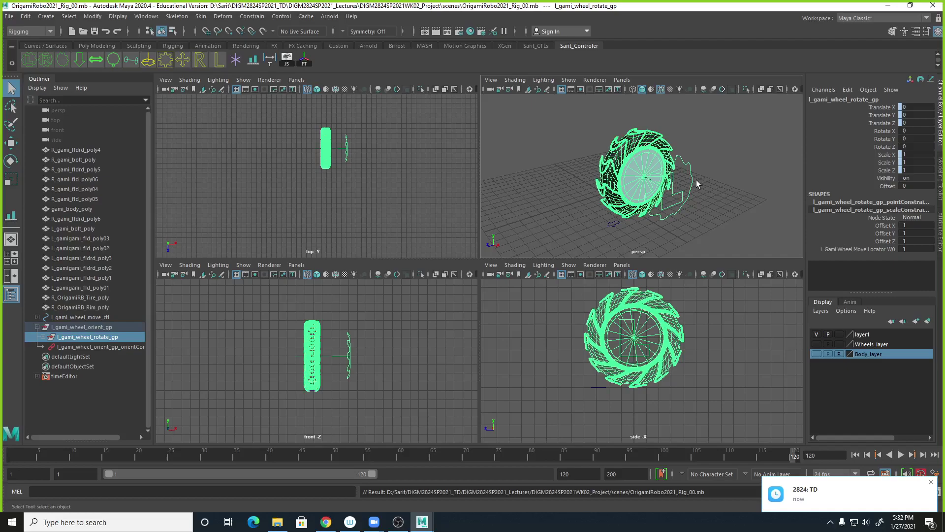
# Begin a distance measurement in the side view, snapping its first locator to the tire's outermost tread vertex on the positive Z side.
pyautogui.keyDown('alt'); pyautogui.moveTo(721, 190); pyautogui.dragTo(734, 194); pyautogui.keyUp('alt')
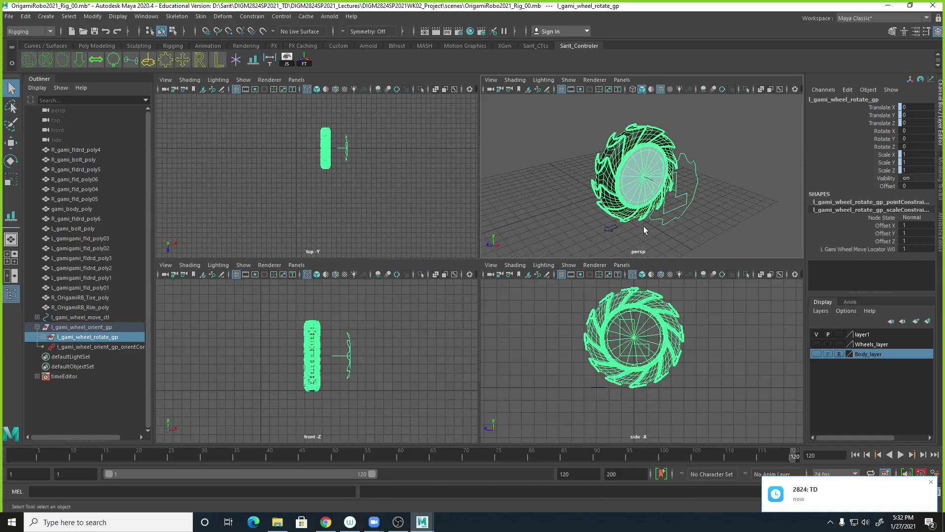
pyautogui.click(46, 16)
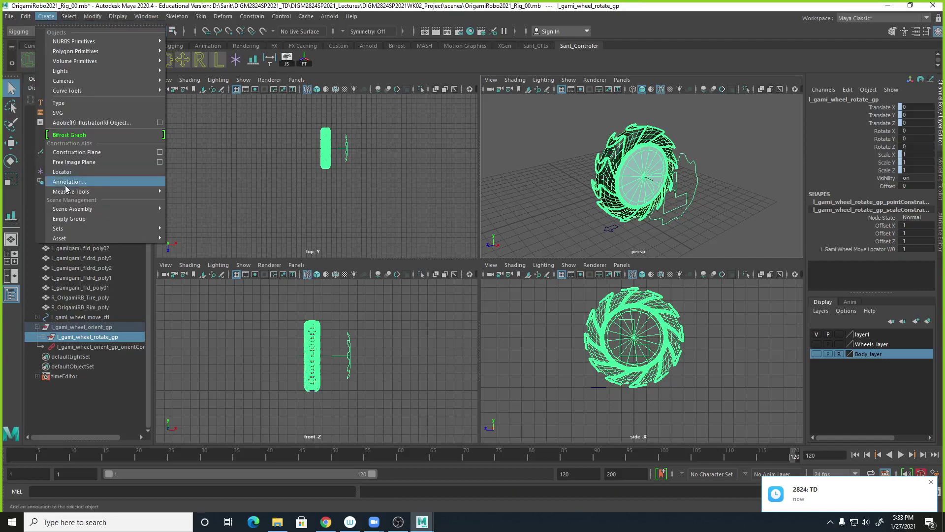
pyautogui.moveTo(68, 195)
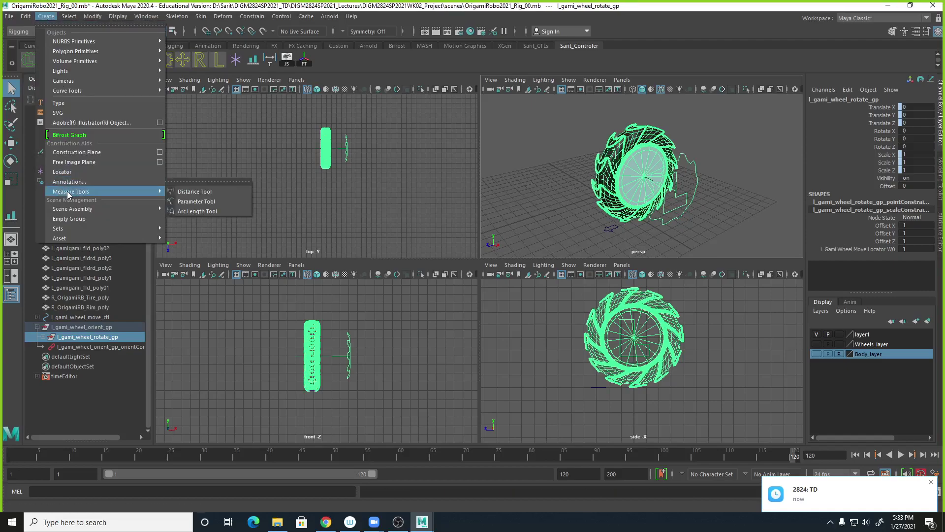
pyautogui.click(220, 194)
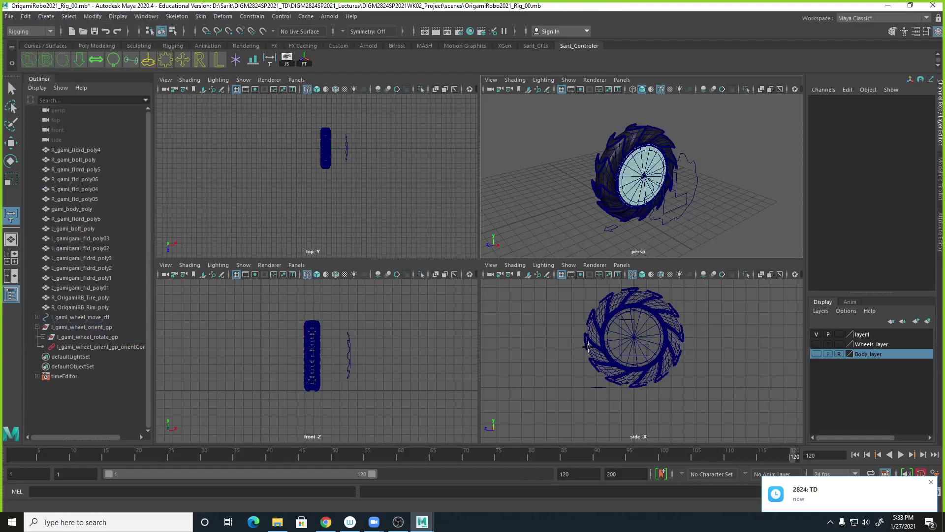
pyautogui.press('space')
pyautogui.scroll(5, 489, 271)
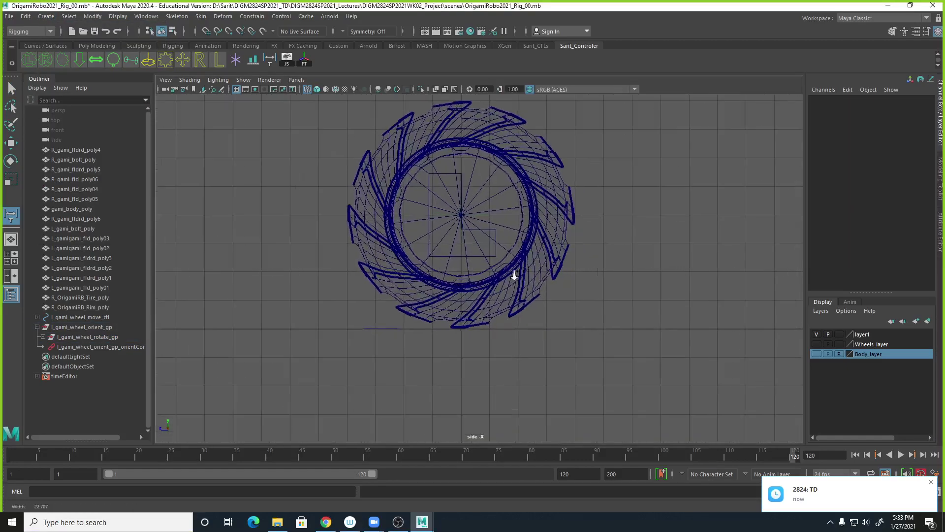
pyautogui.scroll(6, 505, 310)
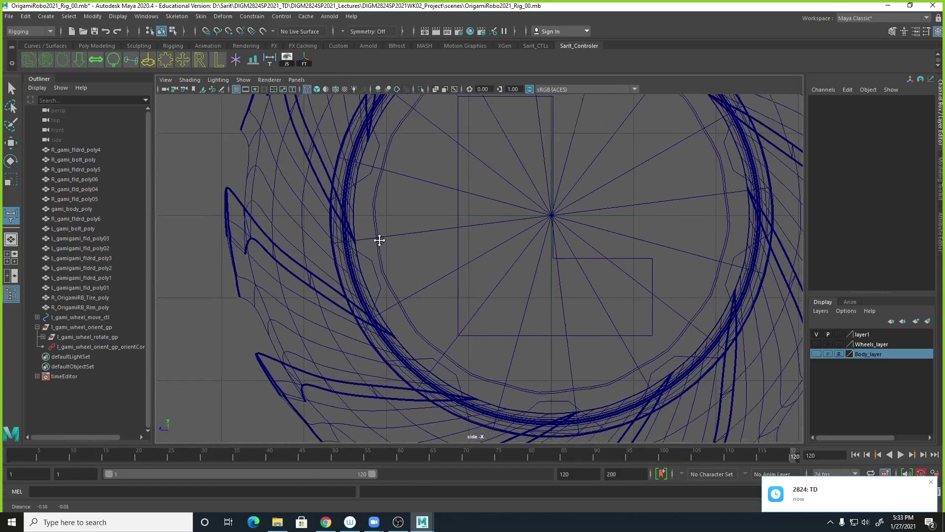
pyautogui.scroll(6, 305, 256)
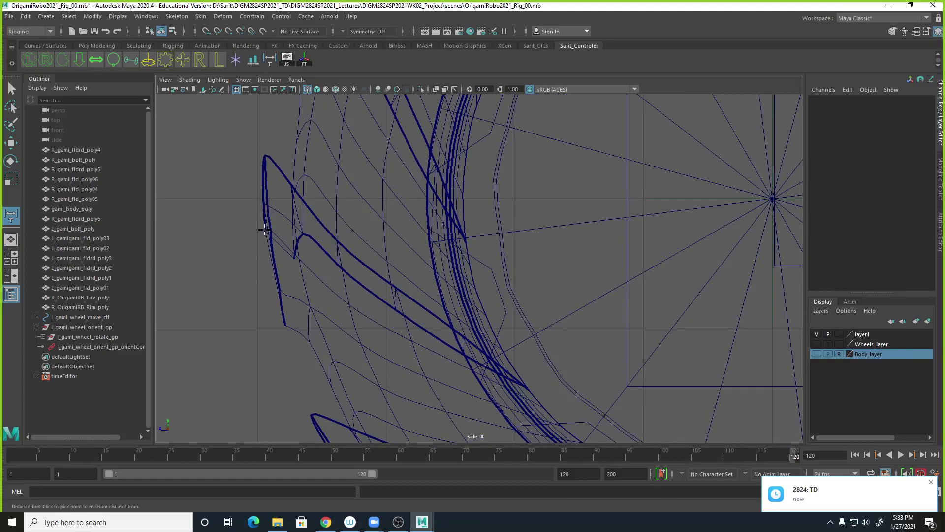
pyautogui.press('v')
pyautogui.click(265, 232)
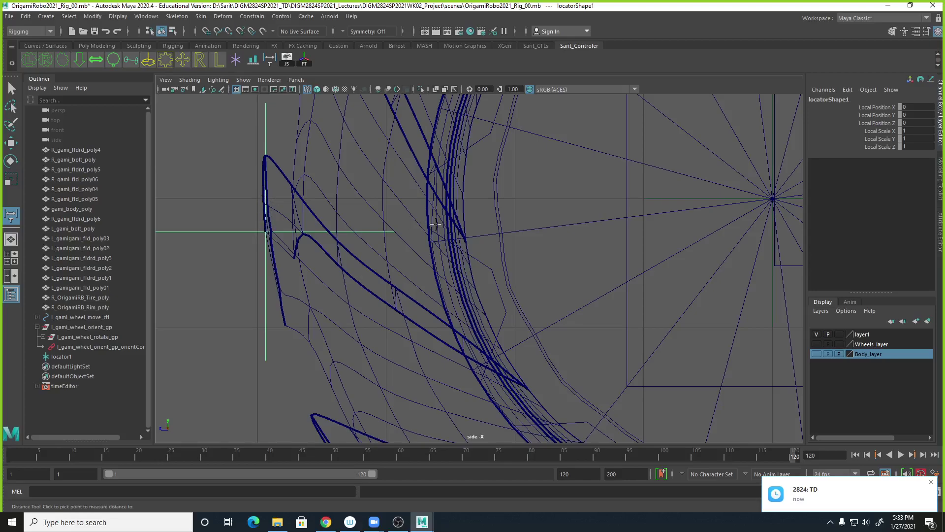
# Snap the measurement's second locator to the outermost tread vertex on the opposite, negative Z side of the tire.
pyautogui.scroll(-5, 544, 224)
pyautogui.scroll(8, 562, 262)
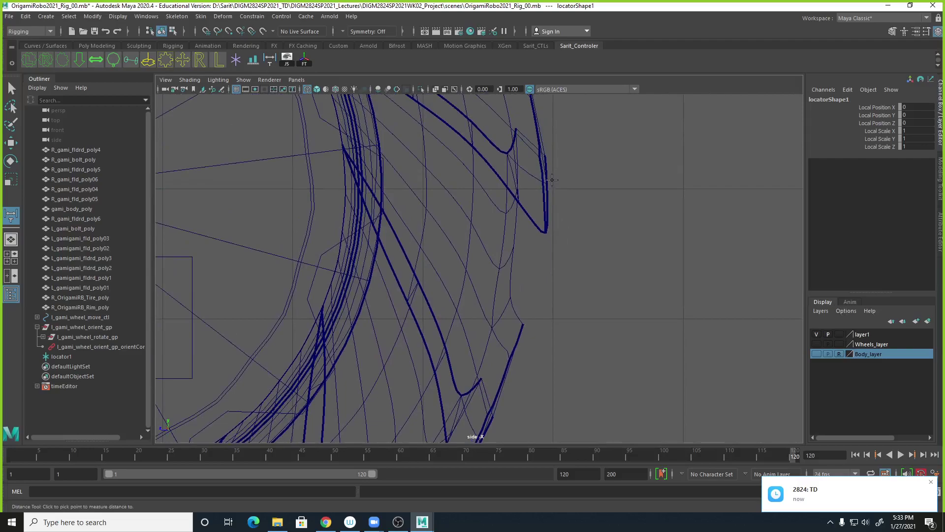
pyautogui.press('v')
pyautogui.click(542, 157)
pyautogui.keyDown('alt'); pyautogui.moveTo(654, 256); pyautogui.dragTo(580, 238, button='right'); pyautogui.keyUp('alt')
pyautogui.keyDown('alt'); pyautogui.moveTo(552, 279); pyautogui.dragTo(622, 229, button='middle'); pyautogui.keyUp('alt')
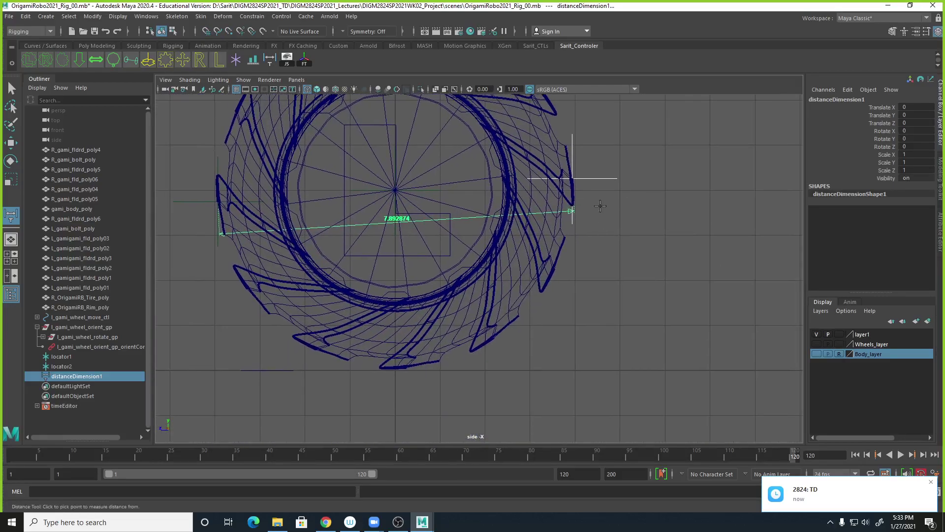
# Lower locator2 along Y to about 3.752 so it lines up with locator1 and the diameter measurement is level.
pyautogui.press('w')
pyautogui.click(582, 177)
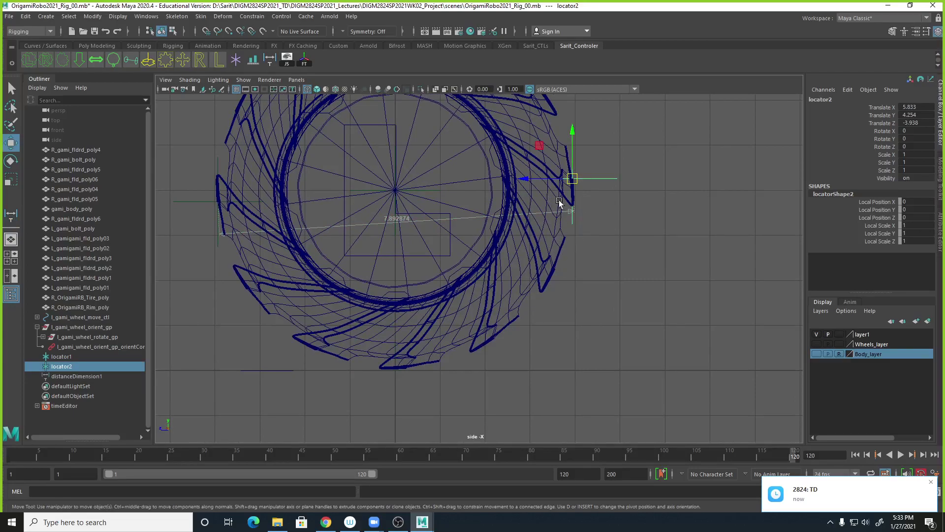
pyautogui.moveTo(573, 136); pyautogui.dragTo(573, 158)
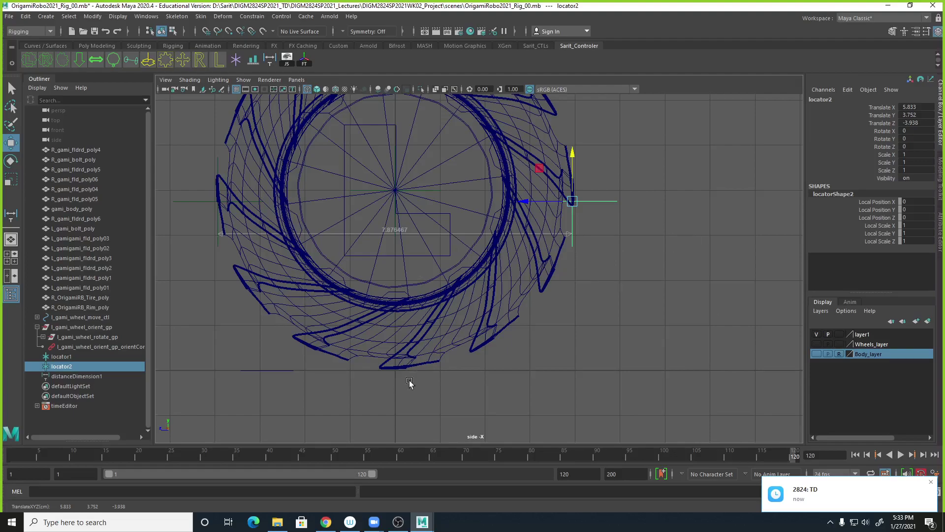
# Rename distanceDimension1 as l_gami_wheel_dia and copy the new name.
pyautogui.doubleClick(61, 377)
pyautogui.click(60, 377)
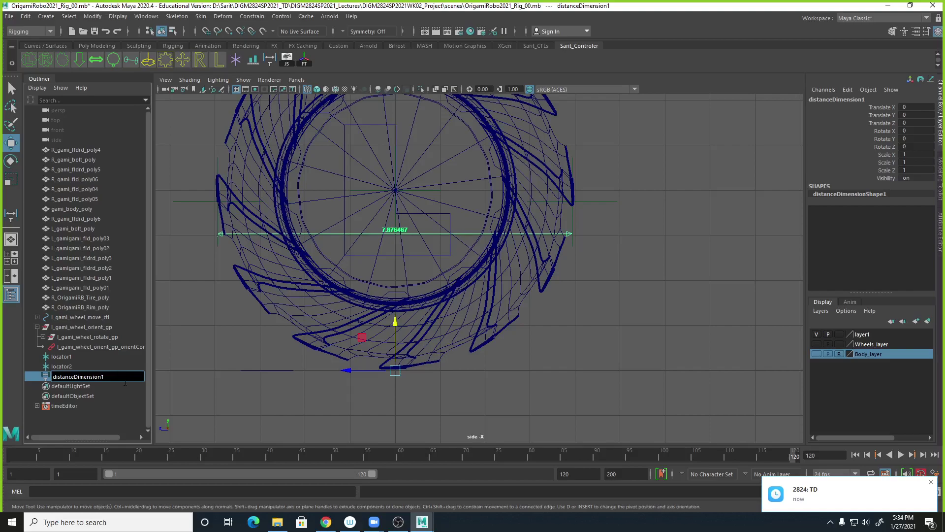
pyautogui.hotkey('ctrl', 'a')
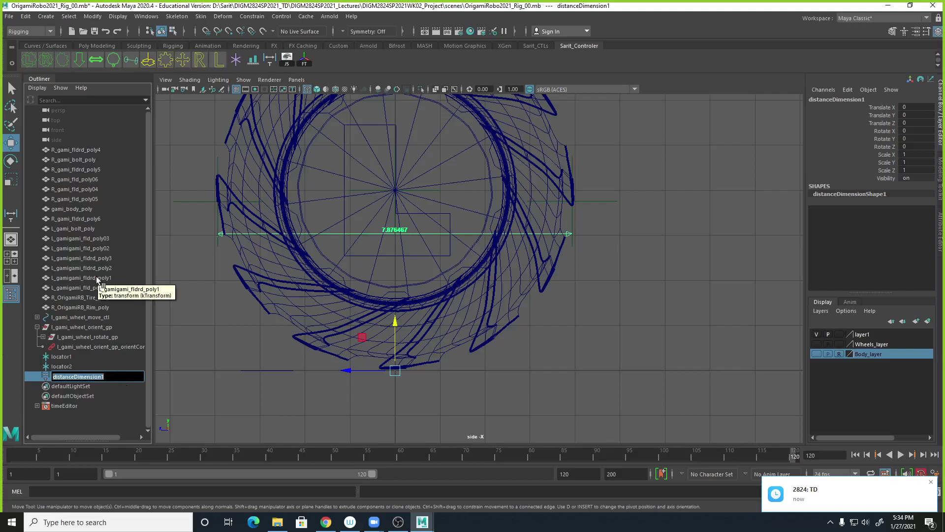
pyautogui.write('l_gami_wheel_dia')
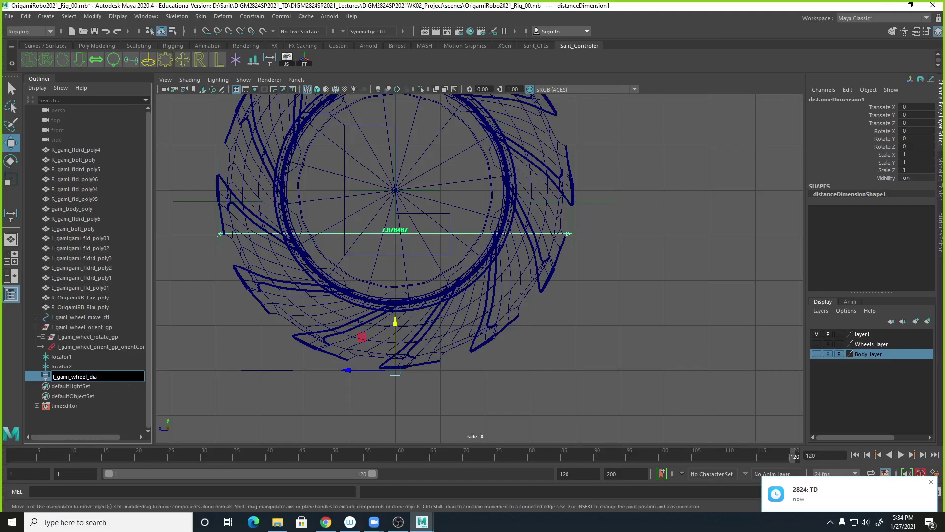
pyautogui.hotkey('ctrl', 'a')
pyautogui.hotkey('ctrl', 'c')
pyautogui.press('Return')
# Add the prefix l_gami_wheel_dia_ to both locators, naming them l_gami_wheel_dia_locator2 and l_gami_wheel_dia_locator1.
pyautogui.click(61, 367)
pyautogui.doubleClick(60, 367)
pyautogui.click(53, 367)
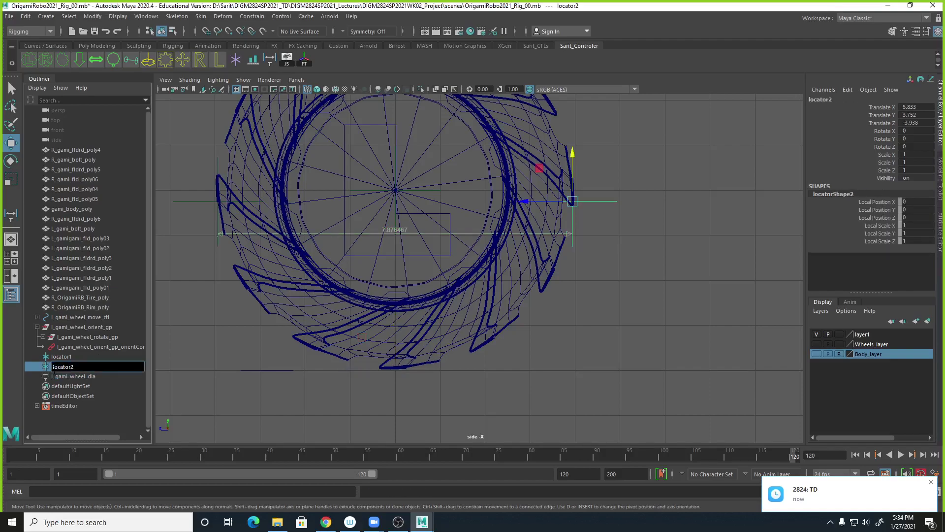
pyautogui.hotkey('ctrl', 'v')
pyautogui.write('_')
pyautogui.click(63, 356)
pyautogui.doubleClick(63, 357)
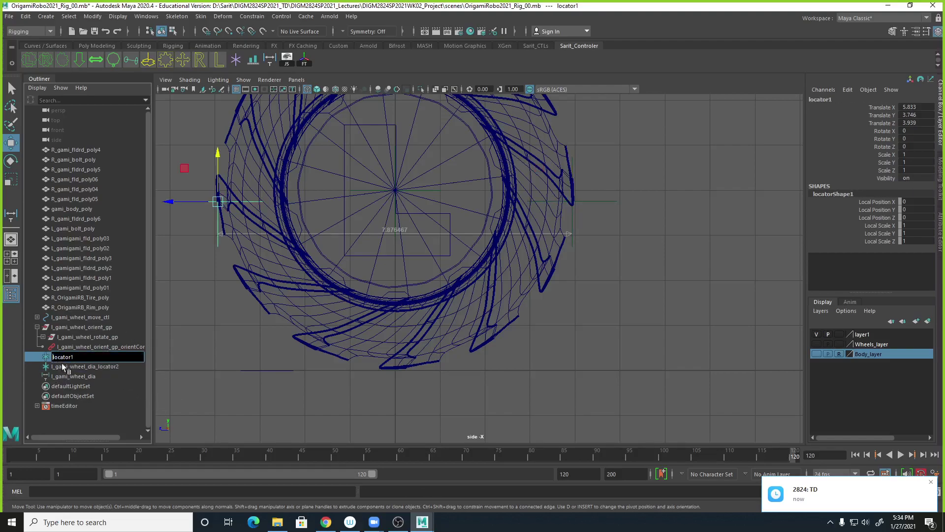
pyautogui.hotkey('ctrl', 'v')
pyautogui.write('_')
pyautogui.press('Return')
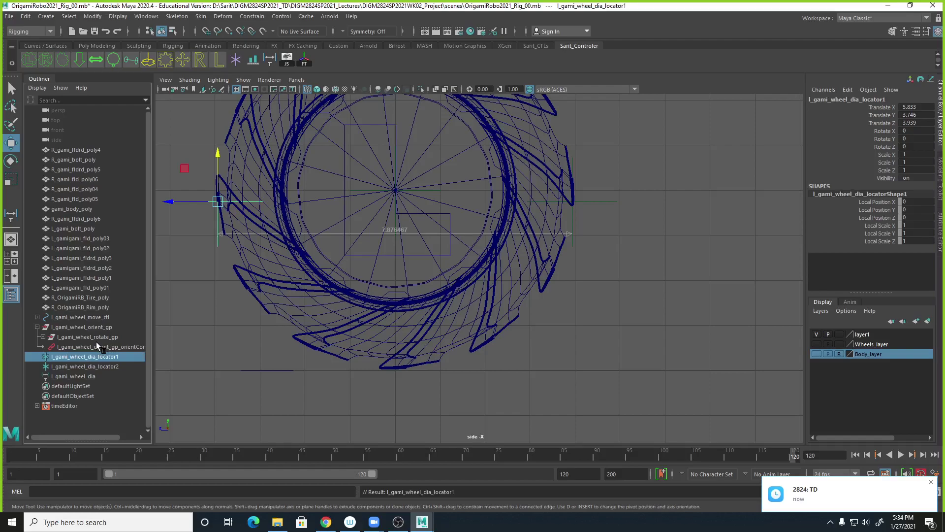
# Show the distance dimension shape attributes of l_gami_wheel_dia.
pyautogui.click(78, 376)
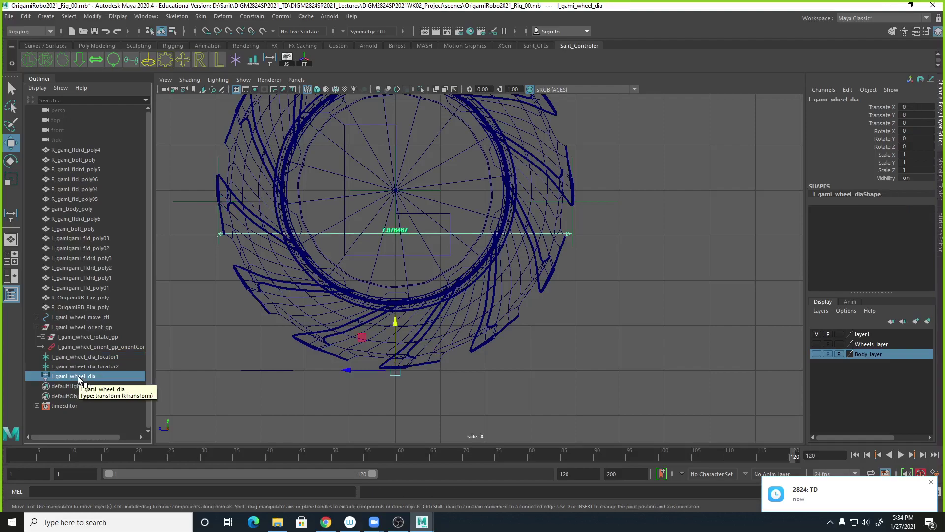
pyautogui.click(917, 33)
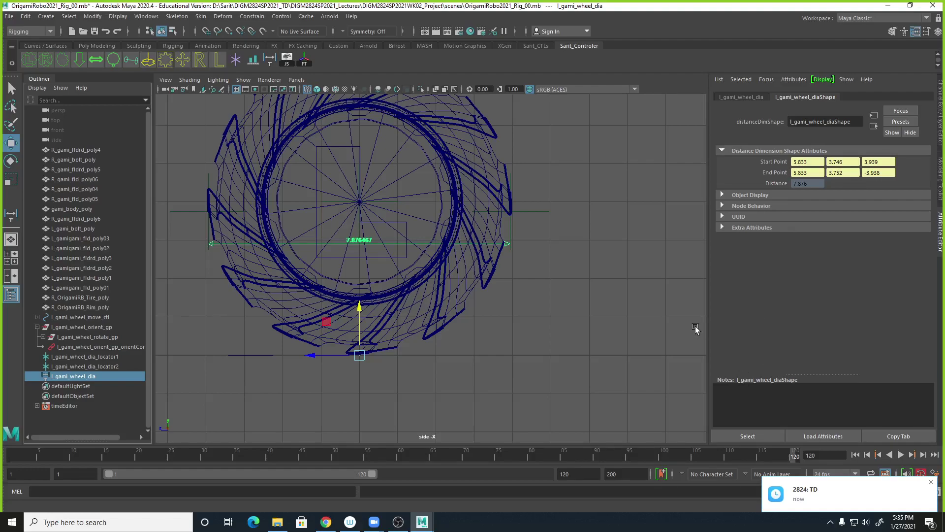
# Try moving the two wheel diameter locators upward together in the perspective view, and undo the move.
pyautogui.click(539, 211)
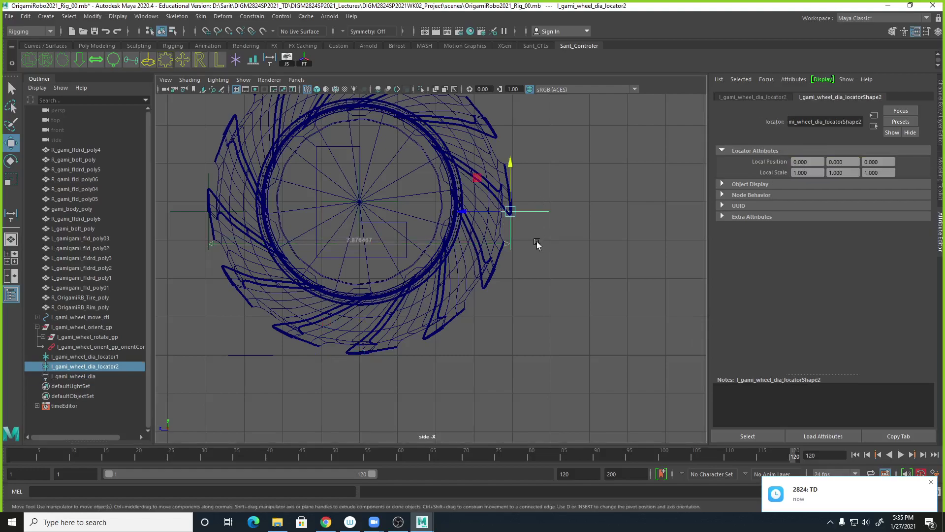
pyautogui.keyDown('shift'); pyautogui.click(186, 219); pyautogui.keyUp('shift')
pyautogui.press('f')
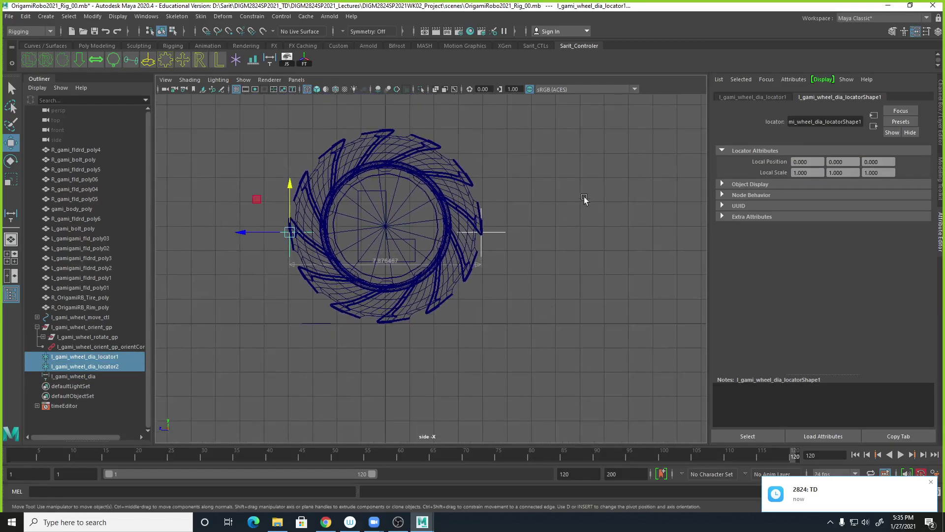
pyautogui.press('space')
pyautogui.keyDown('alt'); pyautogui.moveTo(594, 185); pyautogui.dragTo(624, 222); pyautogui.keyUp('alt')
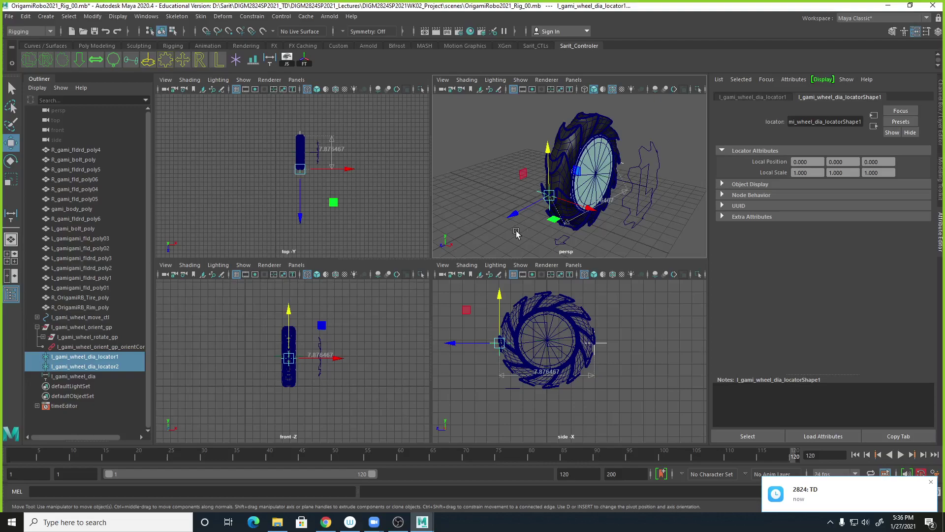
pyautogui.keyDown('alt'); pyautogui.moveTo(532, 217); pyautogui.dragTo(516, 219); pyautogui.keyUp('alt')
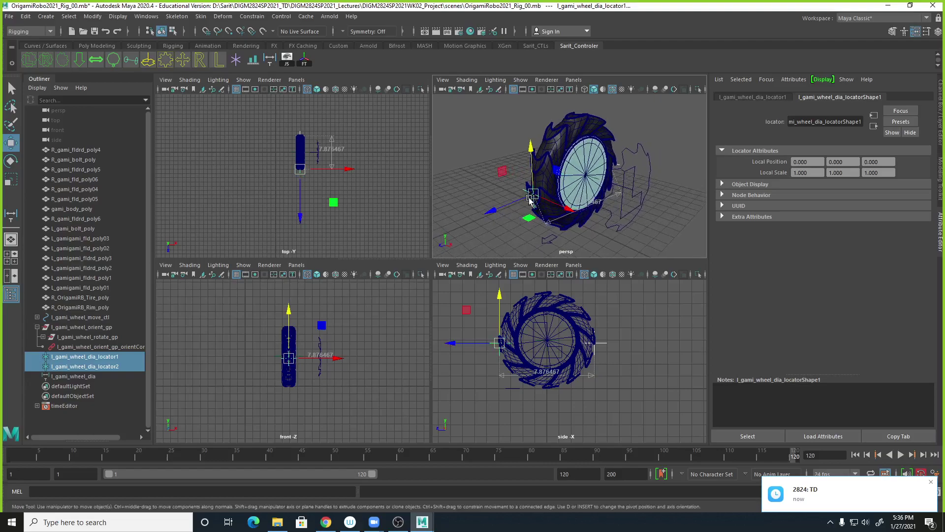
pyautogui.moveTo(532, 178); pyautogui.dragTo(528, 120)
pyautogui.hotkey('ctrl', 'z')
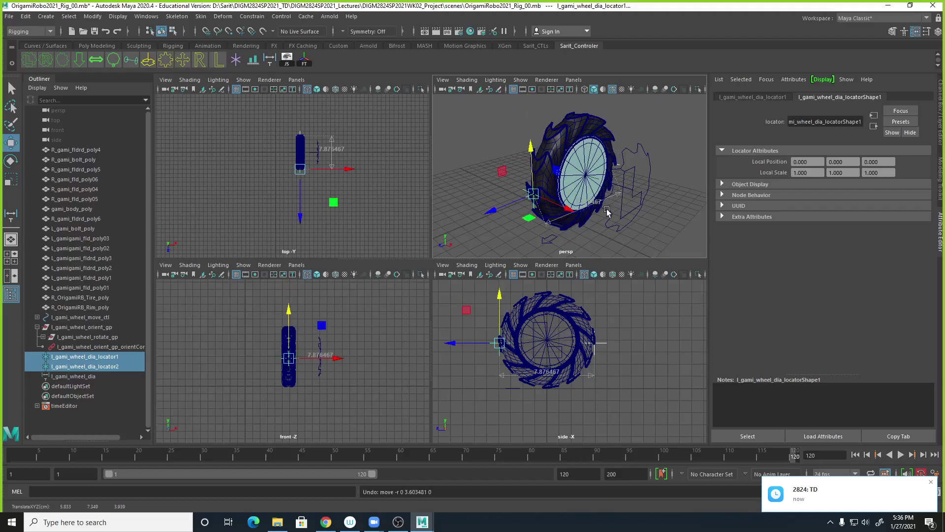
# Expand the l_gami_wheel_rotate_gp hierarchy and rename the tire group under l_gami_wheel_ctl as L_gami_wheel_all_gp.
pyautogui.moveTo(84, 362); pyautogui.dragTo(95, 343, button='middle')
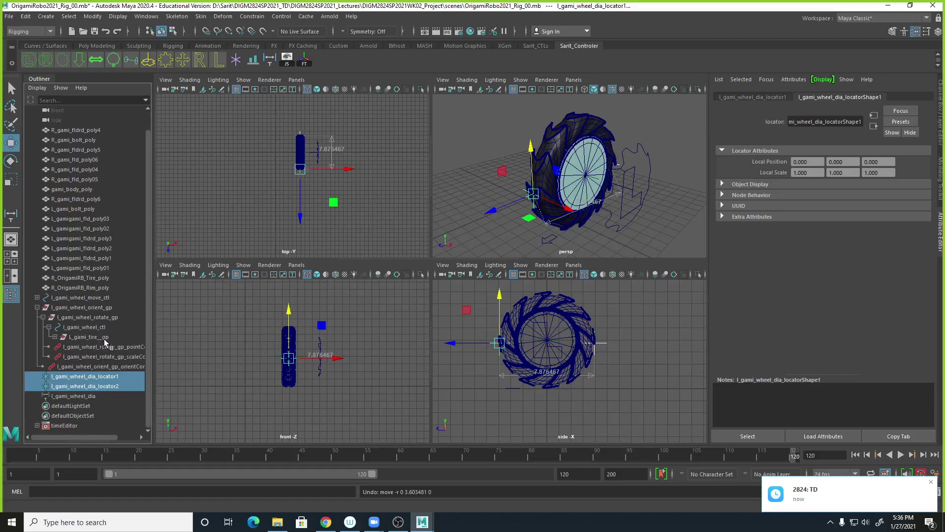
pyautogui.click(93, 339)
pyautogui.doubleClick(96, 338)
pyautogui.moveTo(98, 338); pyautogui.dragTo(92, 338)
pyautogui.write('wheel_all__gp')
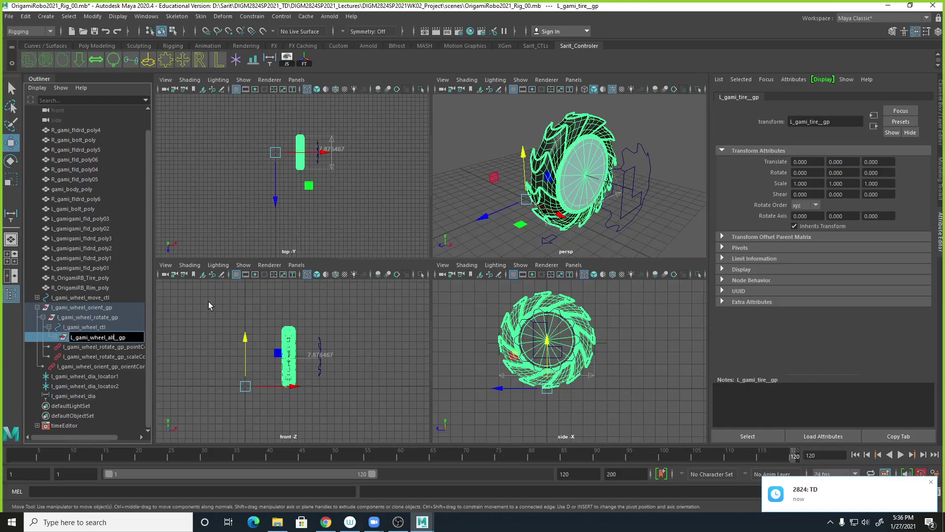
pyautogui.press('Return')
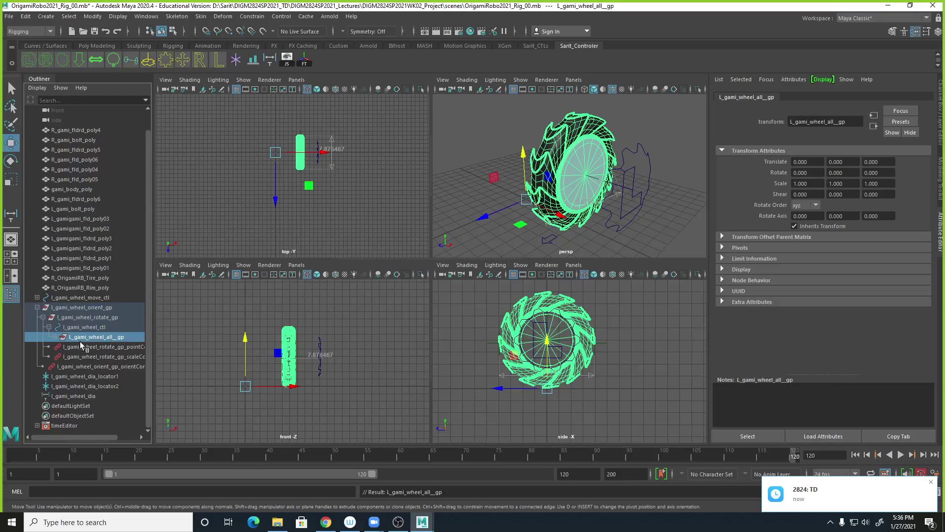
pyautogui.doubleClick(107, 339)
pyautogui.click(116, 337)
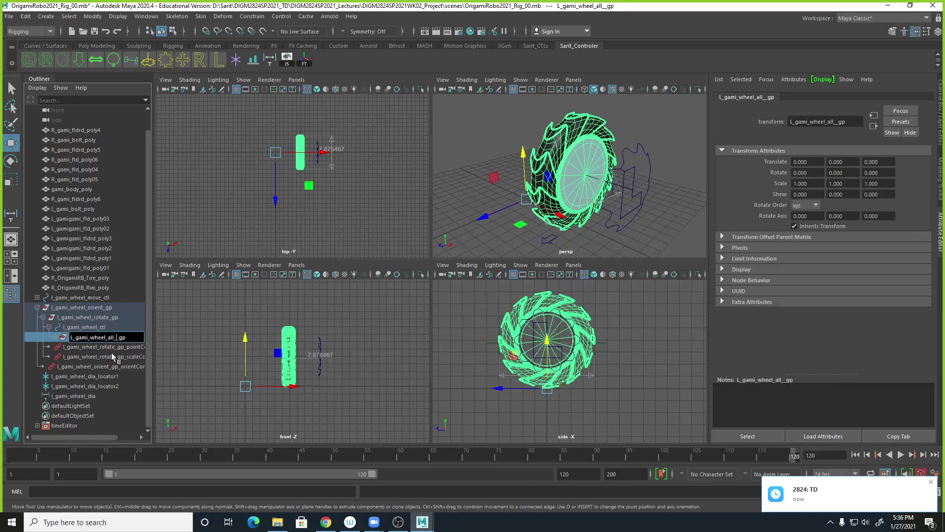
pyautogui.press('BackSpace')
pyautogui.press('Return')
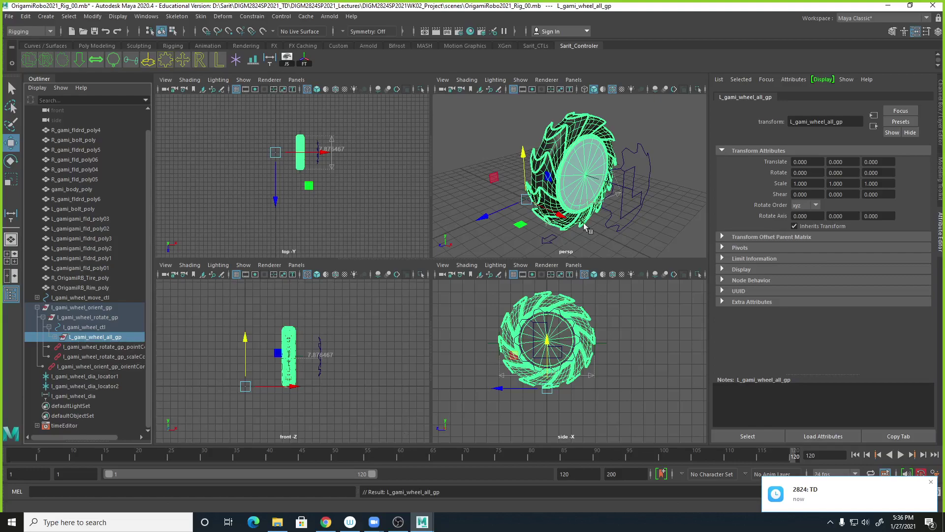
# Parent l_gami_wheel_dia_locator1 and l_gami_wheel_dia_locator2 under L_gami_wheel_all_gp, and expand the group to check its children.
pyautogui.middleClick(612, 243)
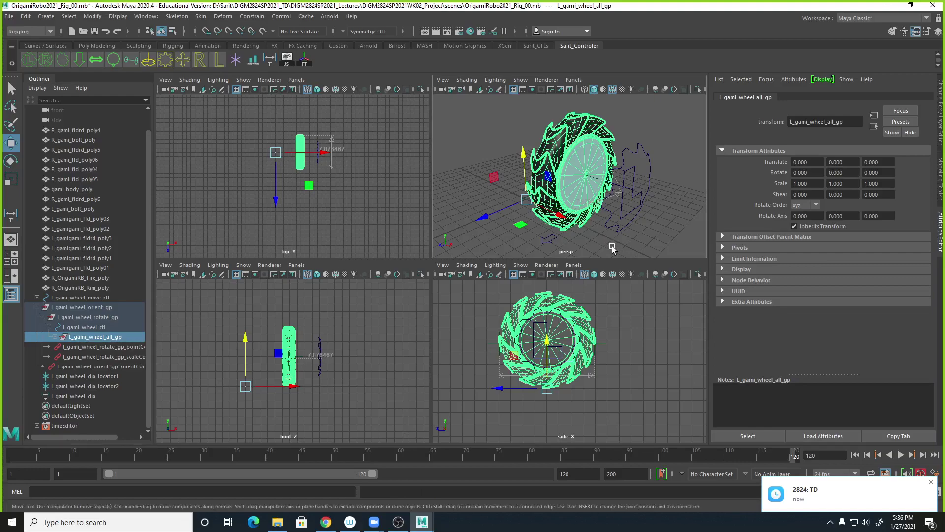
pyautogui.click(87, 378)
pyautogui.keyDown('shift'); pyautogui.click(101, 386); pyautogui.keyUp('shift')
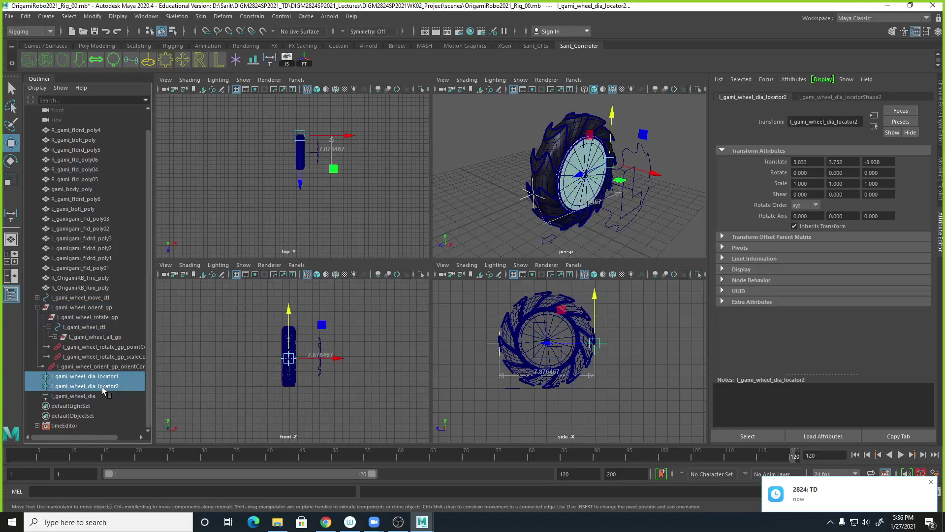
pyautogui.moveTo(102, 386); pyautogui.dragTo(102, 341, button='middle')
pyautogui.moveTo(102, 341); pyautogui.dragTo(101, 341, button='middle')
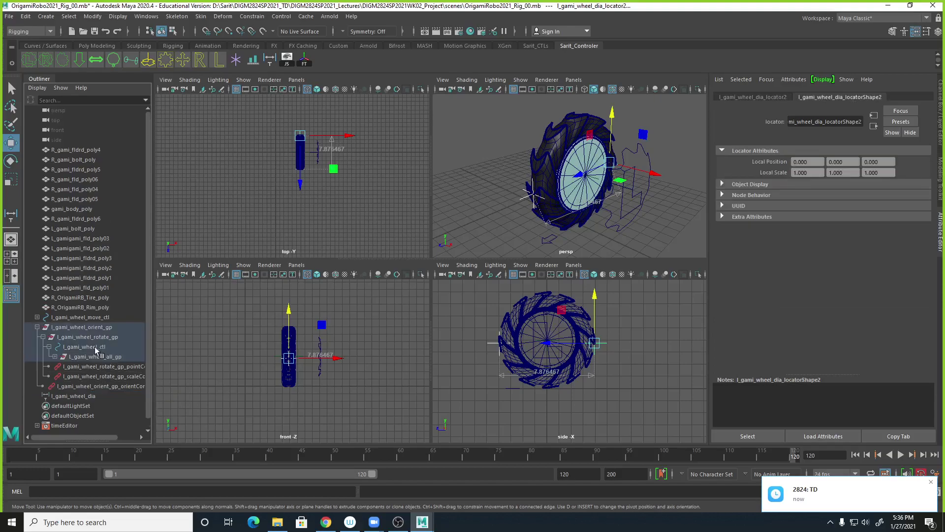
pyautogui.click(111, 357)
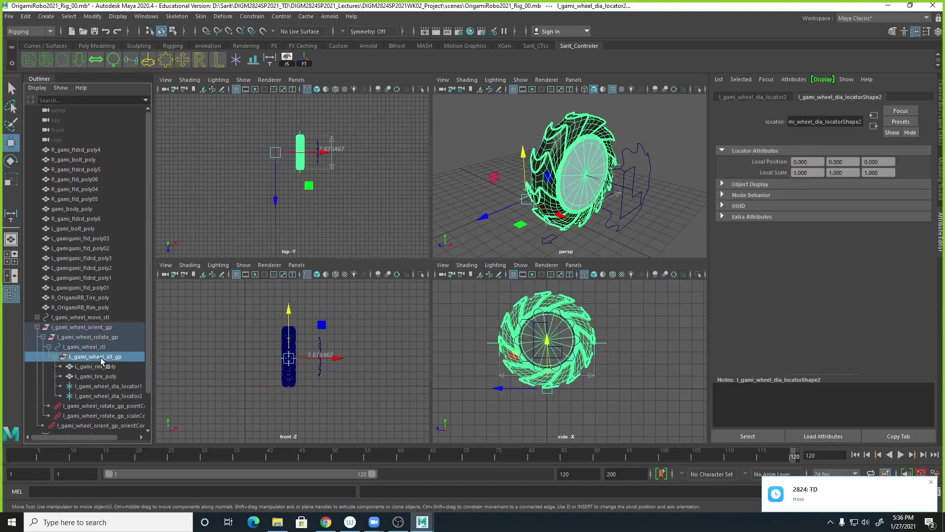
pyautogui.click(98, 368)
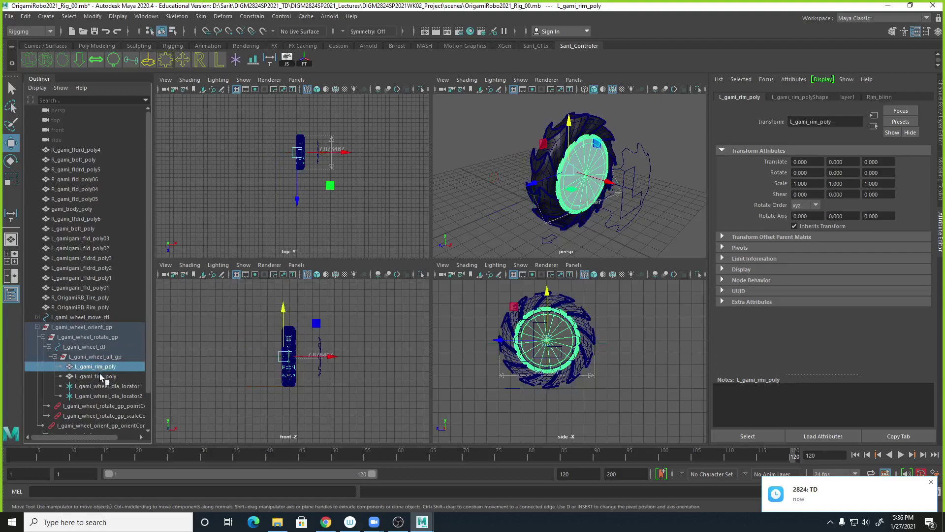
# Check the tire mesh and both wheel diameter locators inside L_gami_wheel_all_gp, and the group itself, by selecting each.
pyautogui.click(100, 377)
pyautogui.click(101, 389)
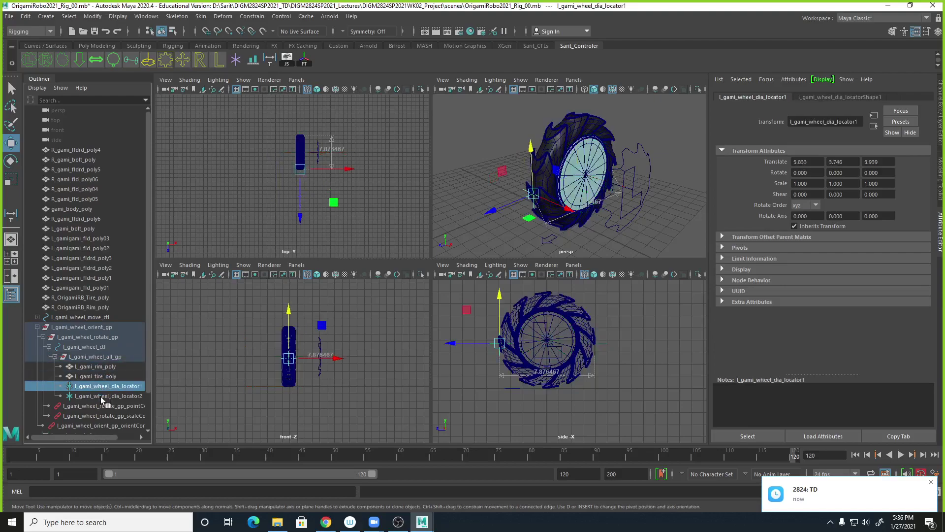
pyautogui.click(102, 397)
pyautogui.click(100, 359)
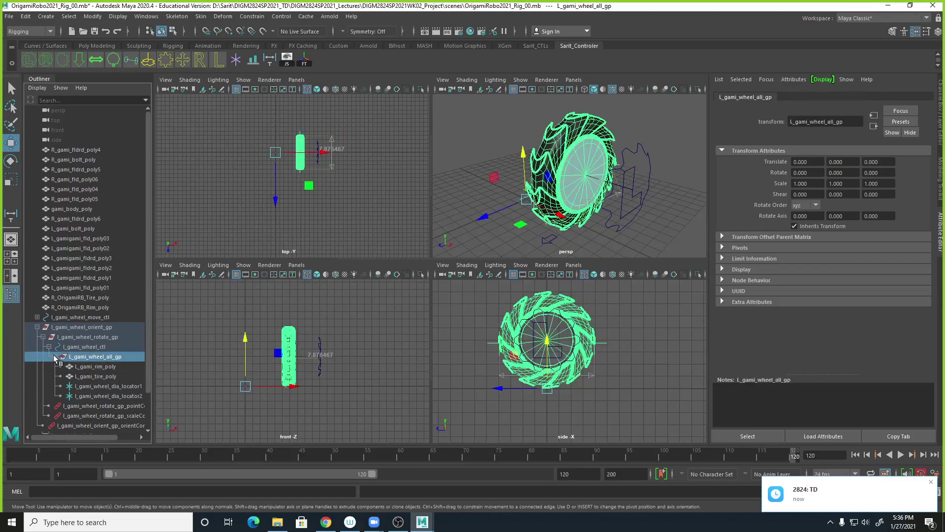
# Rename the l_gami_wheel_ctl control as l_gami_wheel_rotateM_ctl.
pyautogui.click(93, 348)
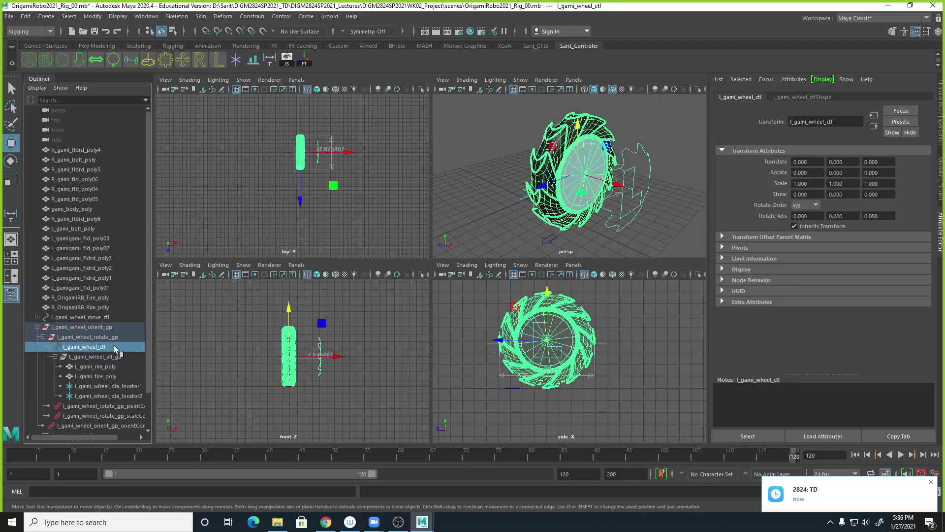
pyautogui.middleClick(643, 208)
pyautogui.press('e')
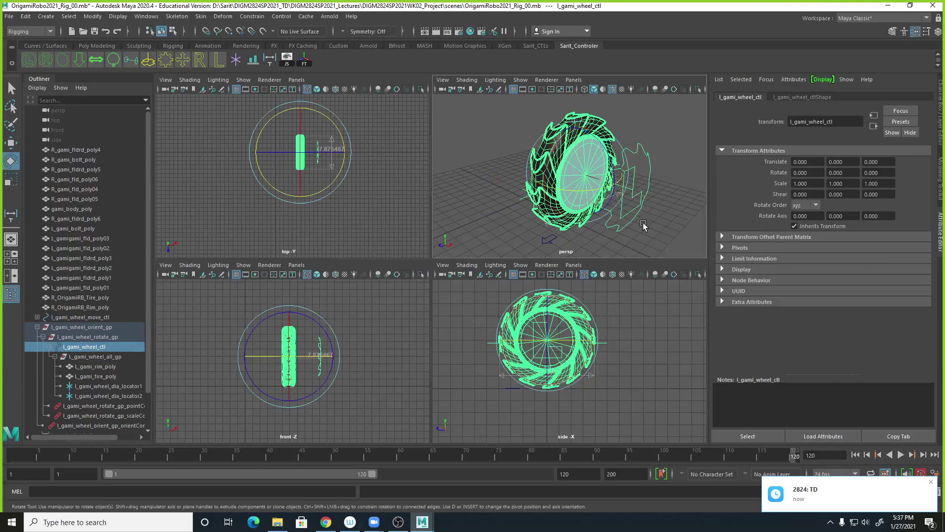
pyautogui.doubleClick(102, 347)
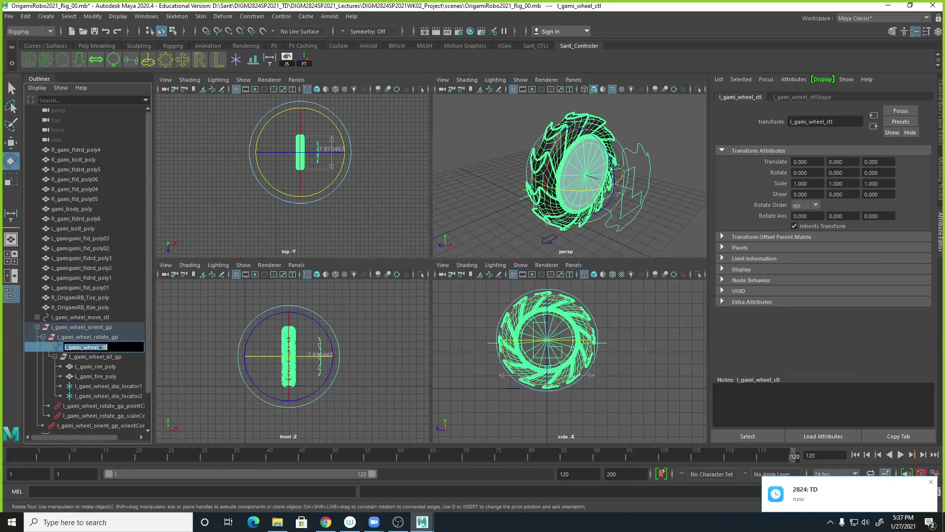
pyautogui.click(102, 348)
pyautogui.press('BackSpace')
pyautogui.write('r')
pyautogui.write('M_')
pyautogui.press('Return')
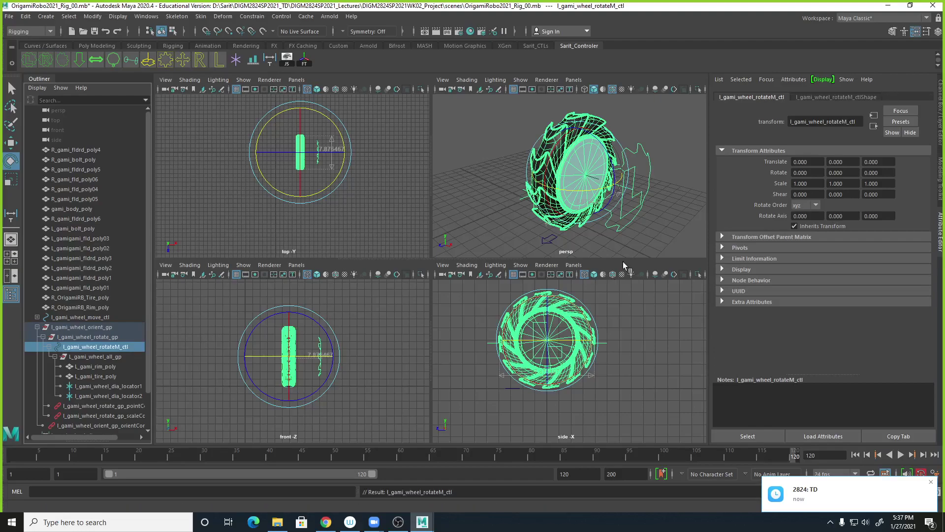
# Try rotating l_gami_wheel_rotateM_ctl about its X axis in the perspective view, undo the rotation, and clear the selection.
pyautogui.moveTo(548, 147); pyautogui.dragTo(558, 173)
pyautogui.hotkey('ctrl', 'z')
pyautogui.hotkey('ctrl', 'z')
pyautogui.hotkey('ctrl', 'z')
pyautogui.hotkey('ctrl', 'z')
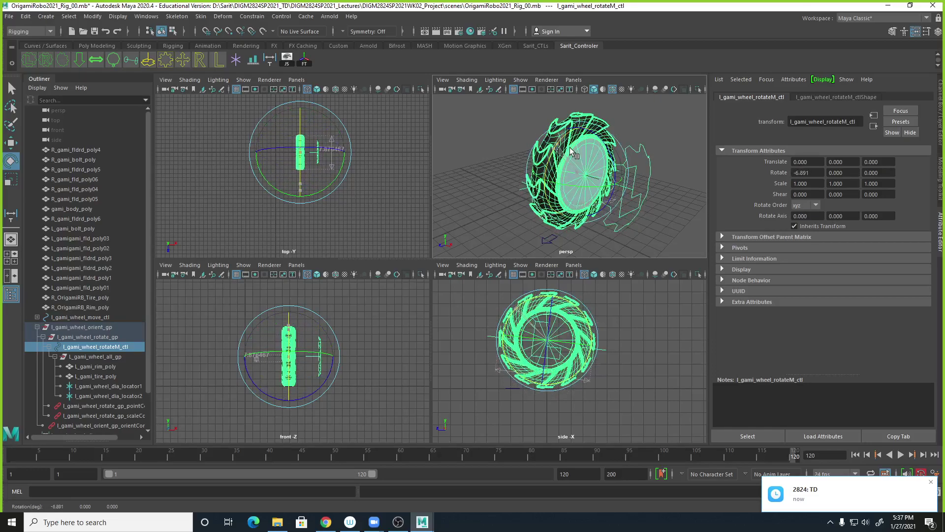
pyautogui.click(677, 228)
pyautogui.keyDown('alt'); pyautogui.moveTo(676, 231); pyautogui.dragTo(660, 230); pyautogui.keyUp('alt')
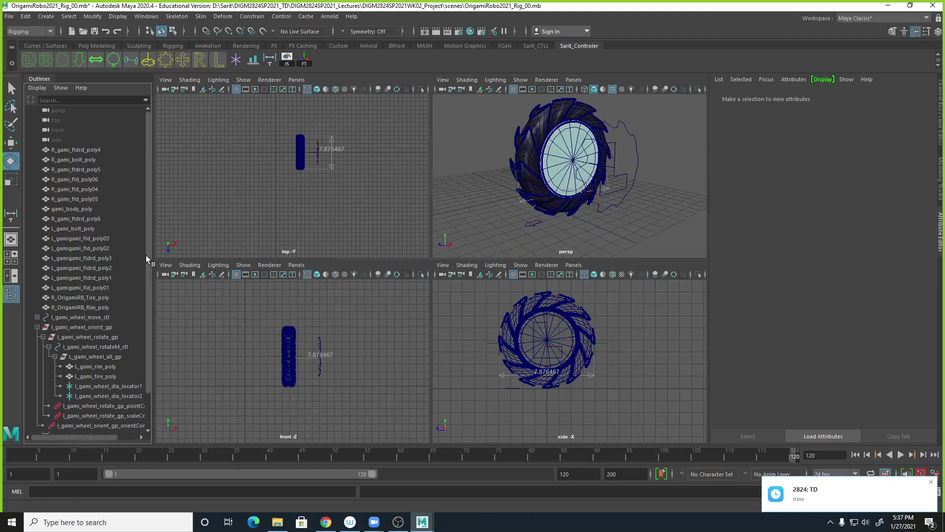
# Check the placement of the two wheel diameter locators on either side of the tire in the perspective view.
pyautogui.moveTo(148, 257); pyautogui.dragTo(146, 302)
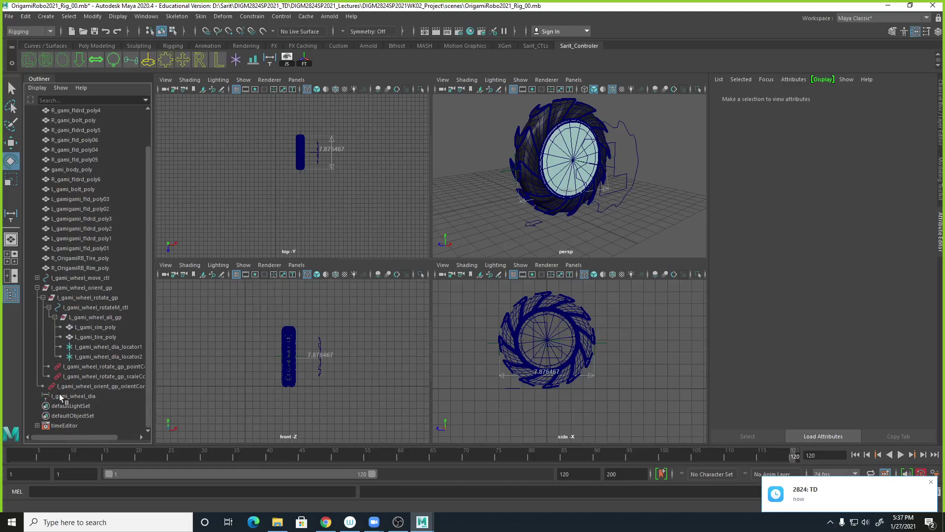
pyautogui.click(581, 248)
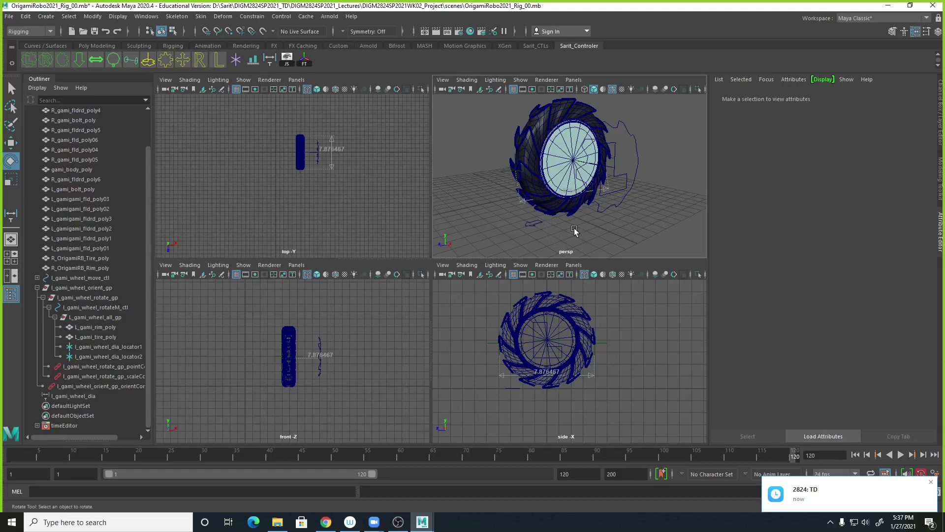
pyautogui.keyDown('alt'); pyautogui.moveTo(533, 215); pyautogui.dragTo(483, 169); pyautogui.keyUp('alt')
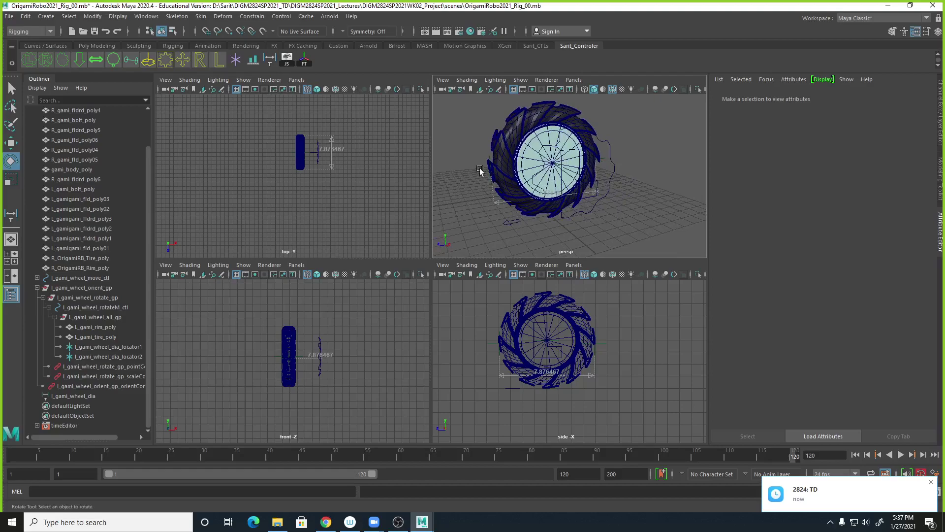
pyautogui.click(483, 168)
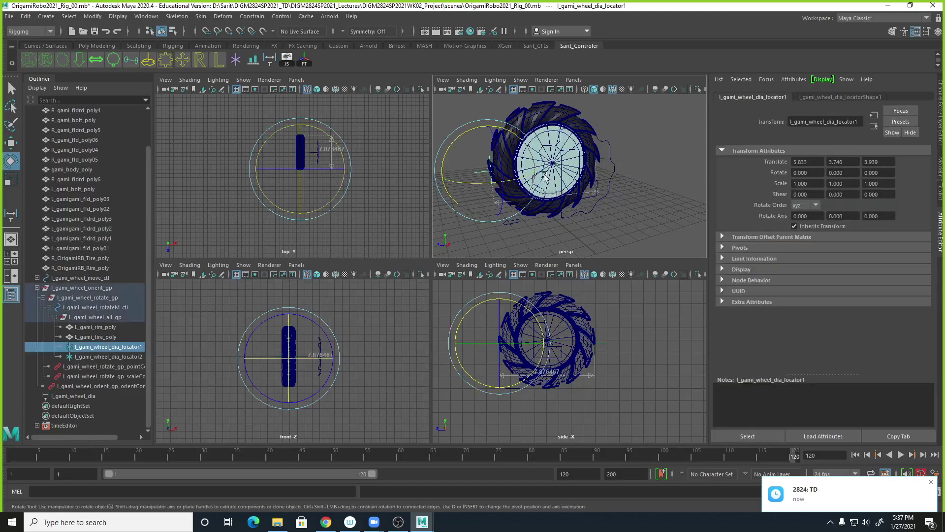
pyautogui.click(605, 157)
# Place a horizontal test distance dimension of about 9.1 units along the wheel's base in the side view, and undo it.
pyautogui.press('space')
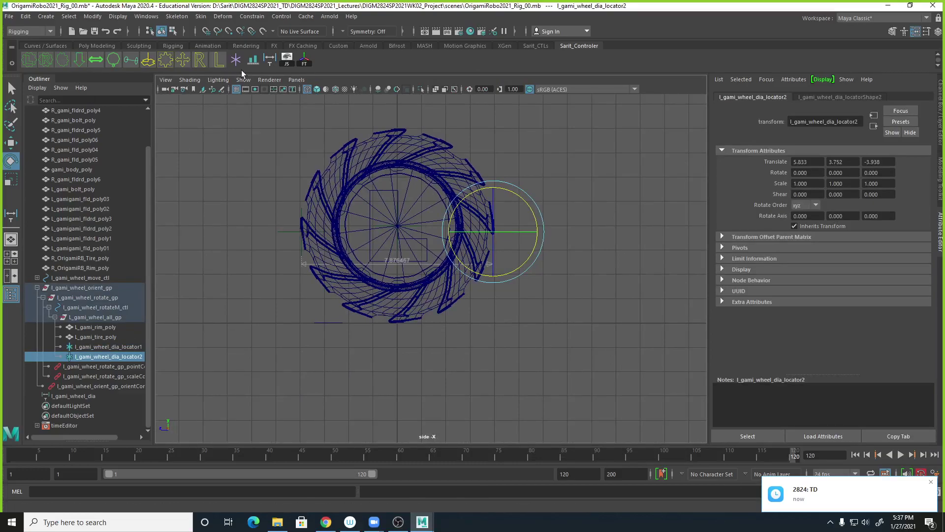
pyautogui.click(271, 60)
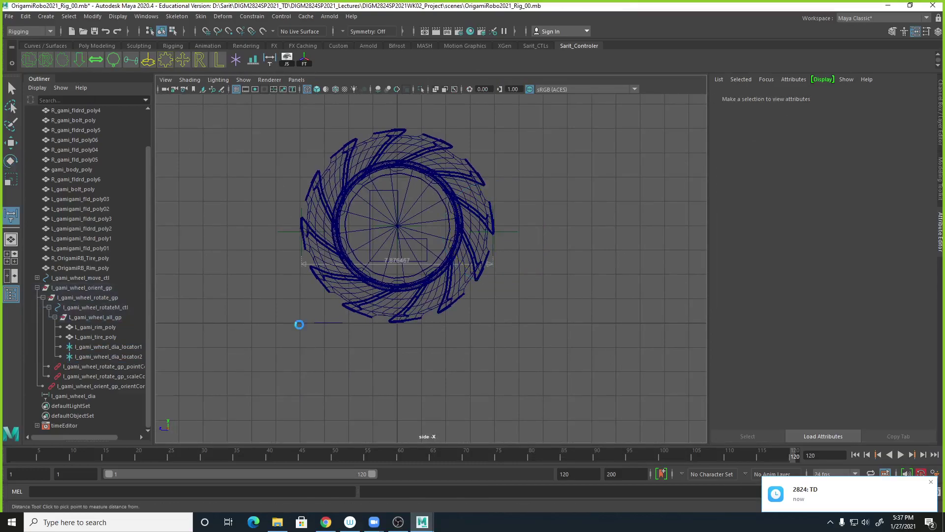
pyautogui.click(299, 323)
pyautogui.click(520, 323)
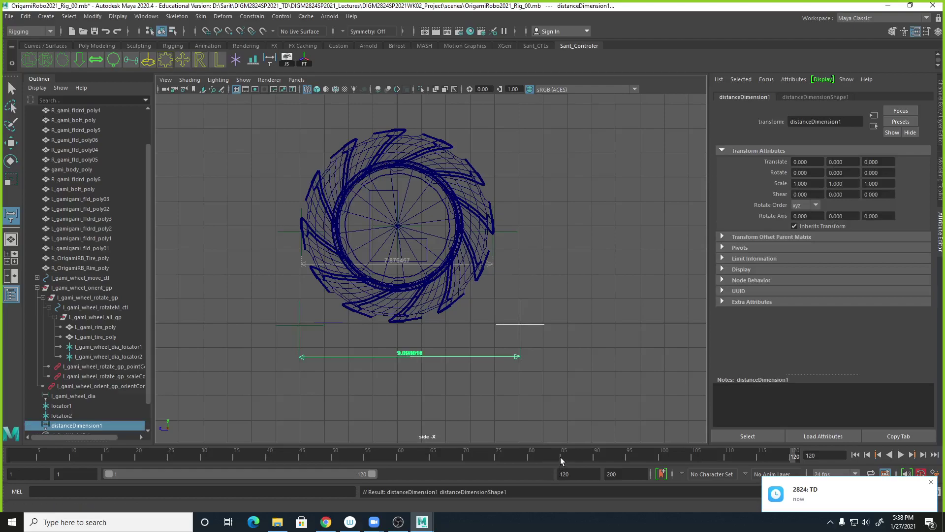
pyautogui.hotkey('ctrl', 'z')
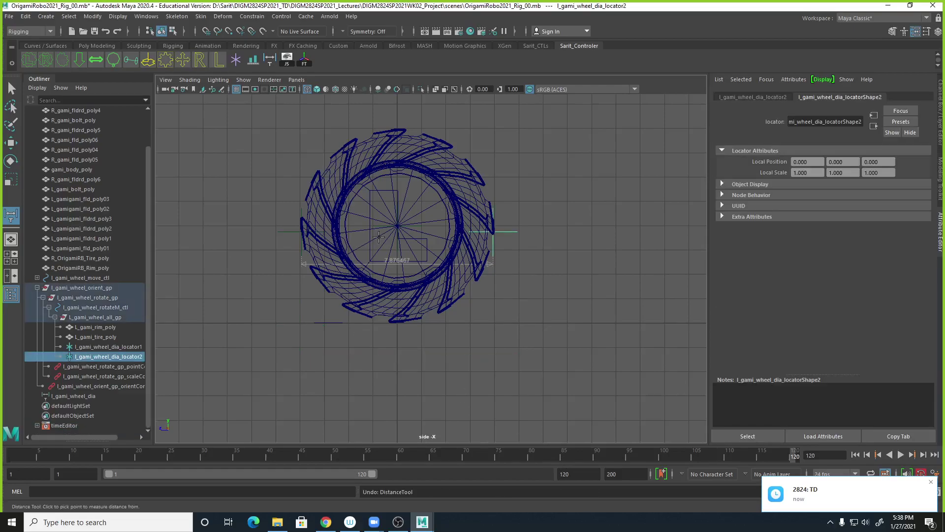
pyautogui.press('q')
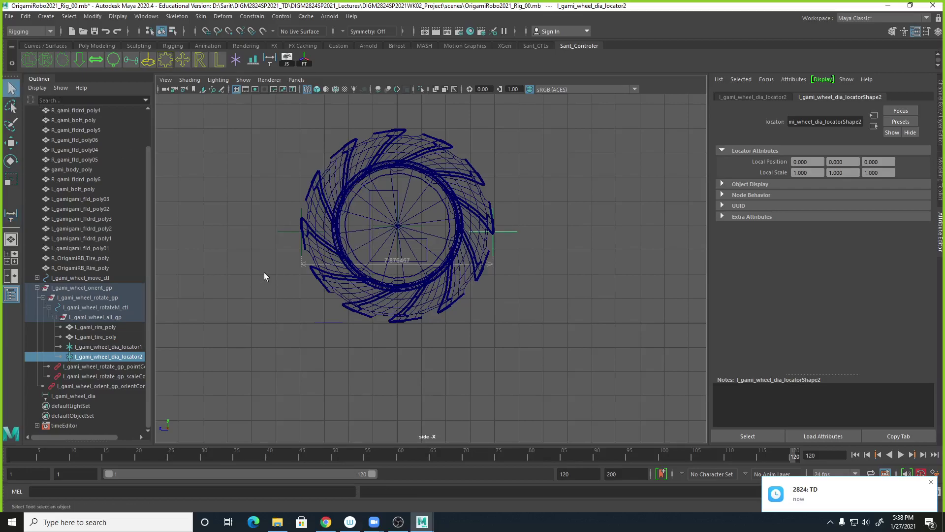
# Examine the alignment of l_gami_wheel_dia_locator1 with the tire's outer edge in the side view.
pyautogui.click(291, 227)
pyautogui.scroll(5, 290, 227)
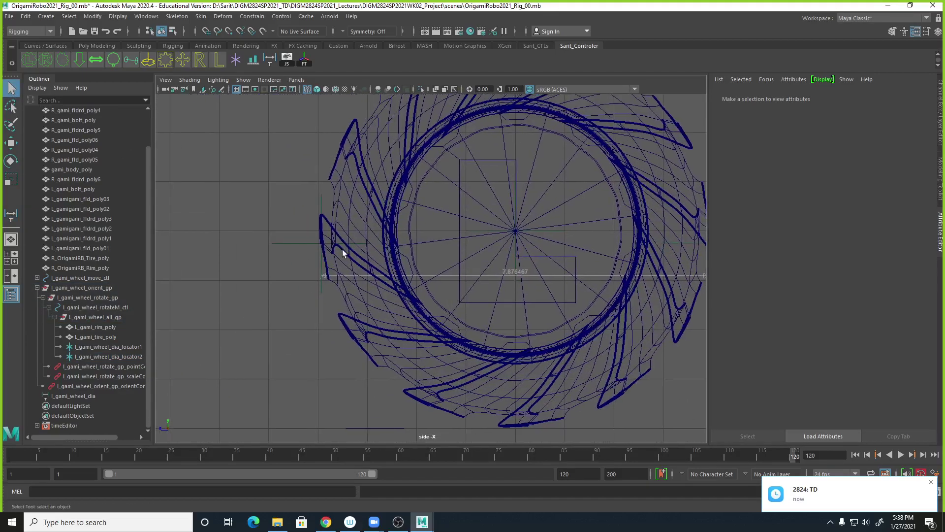
pyautogui.scroll(8, 318, 258)
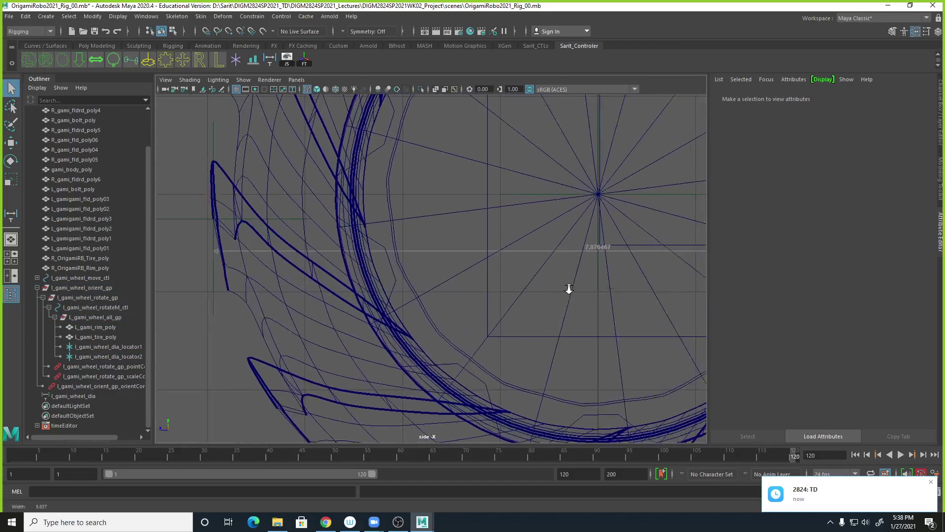
pyautogui.scroll(1, 397, 245)
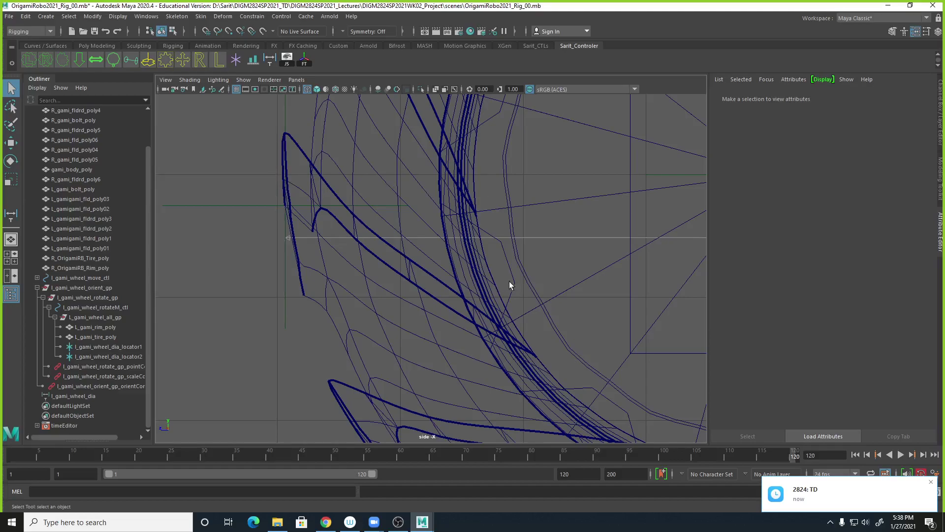
pyautogui.keyDown('alt'); pyautogui.moveTo(506, 282); pyautogui.dragTo(300, 161, button='right'); pyautogui.keyUp('alt')
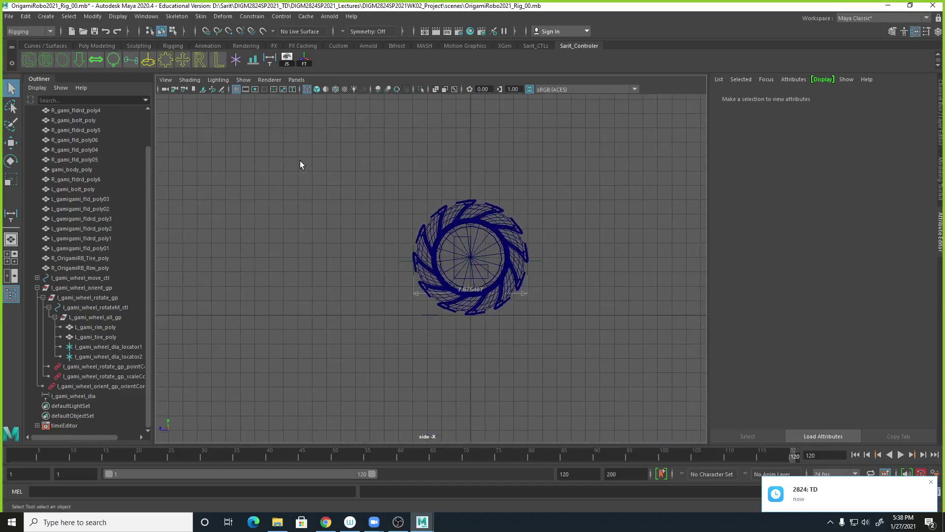
# Review the wheel hierarchy by selecting the diameter locators, L_gami_wheel_all_gp and l_gami_wheel_rotateM_ctl, and clear the selection.
pyautogui.click(100, 348)
pyautogui.click(102, 354)
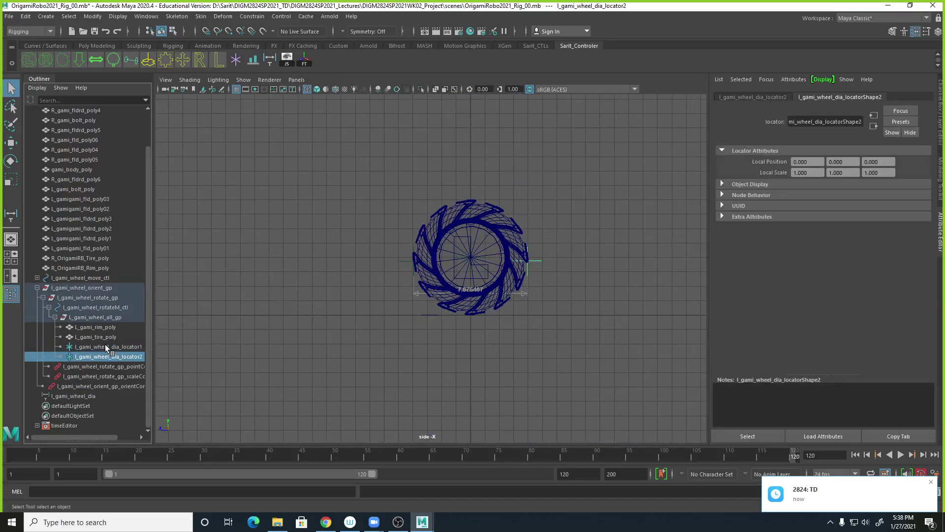
pyautogui.click(106, 317)
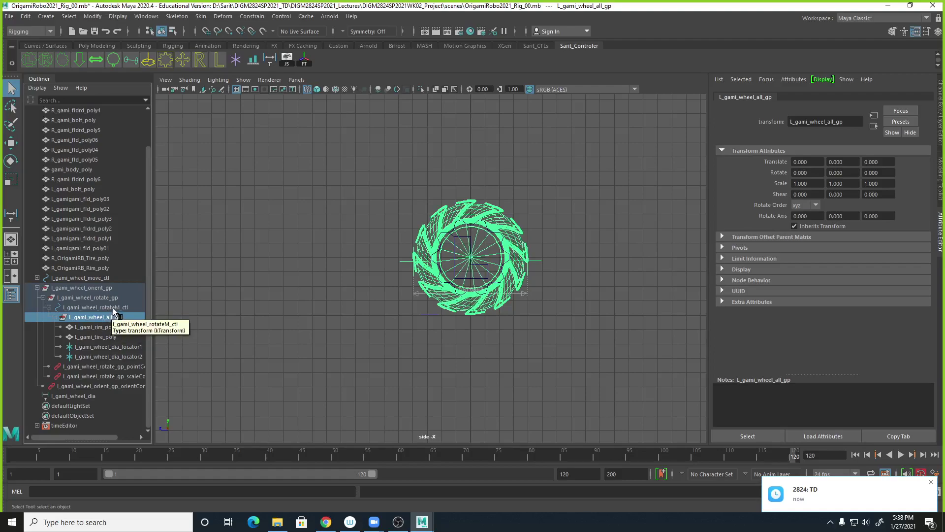
pyautogui.click(112, 306)
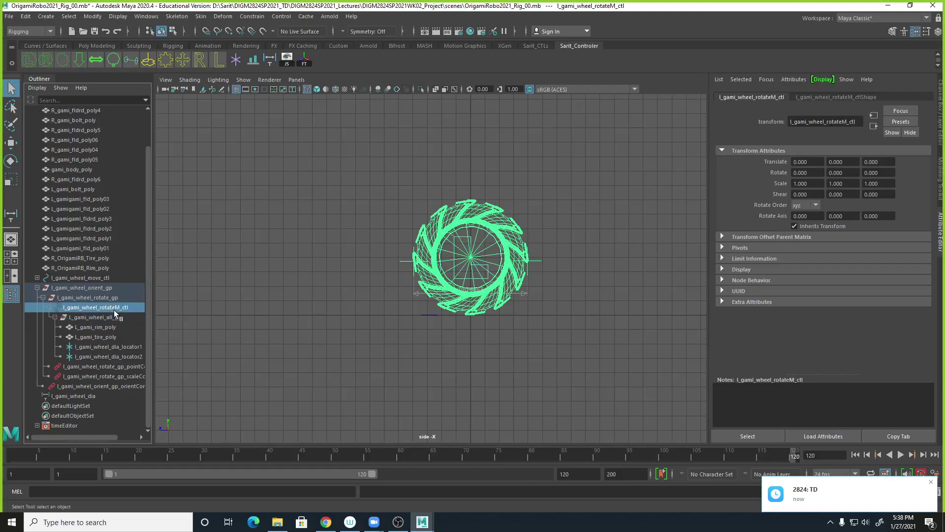
pyautogui.click(593, 344)
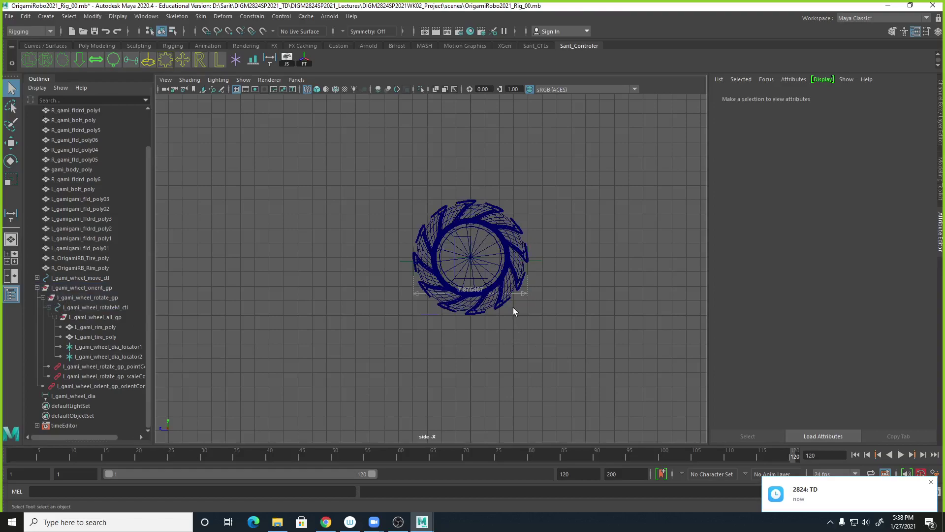
# Collapse the l_gami_wheel_rotateM_ctl hierarchy and show the channels of l_gami_wheel_rotate_gp in the Channel Box.
pyautogui.click(37, 288)
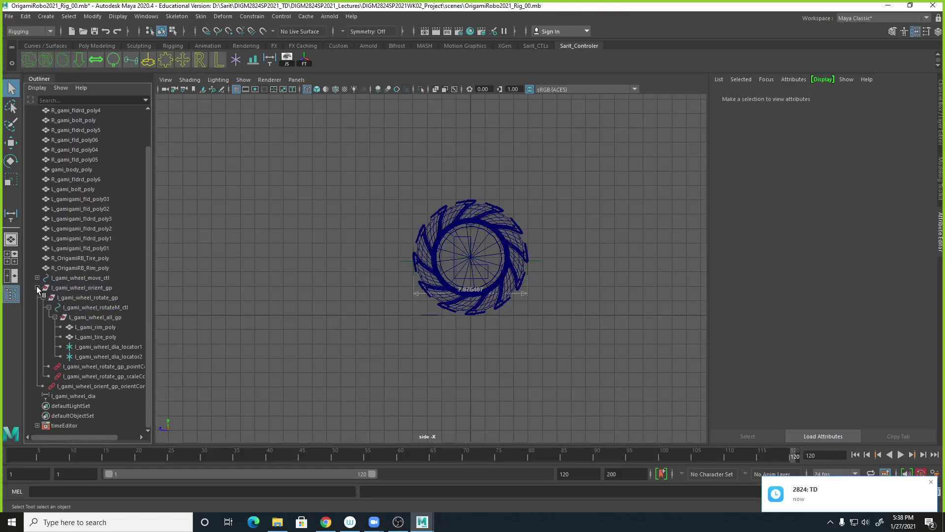
pyautogui.click(37, 327)
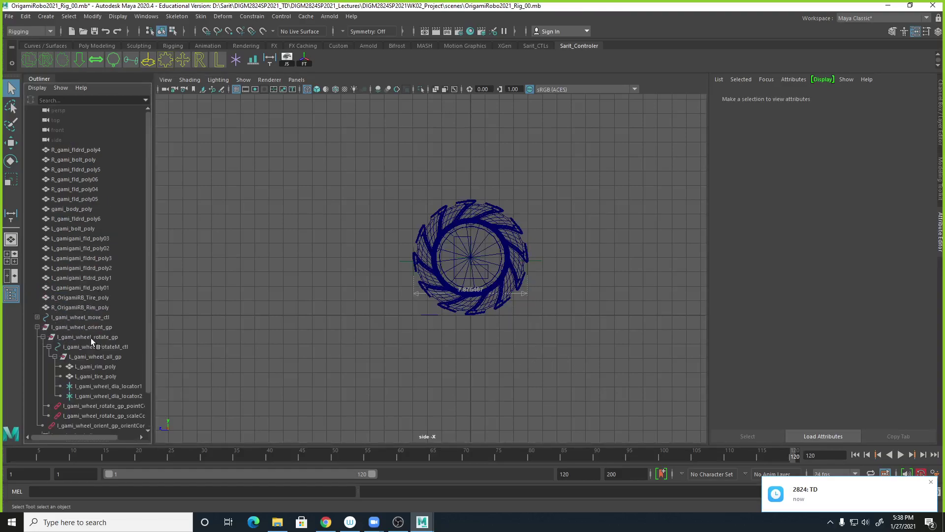
pyautogui.click(91, 339)
pyautogui.click(49, 347)
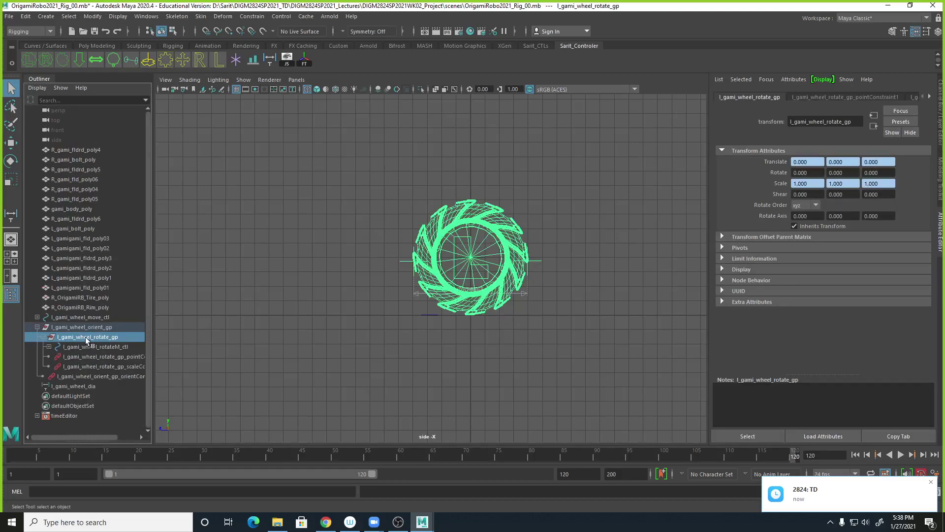
pyautogui.click(941, 92)
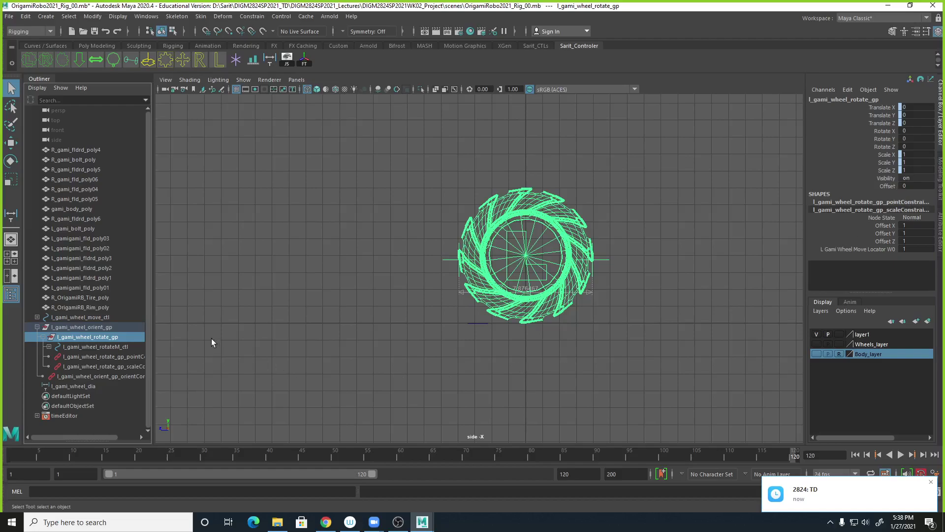
pyautogui.click(84, 317)
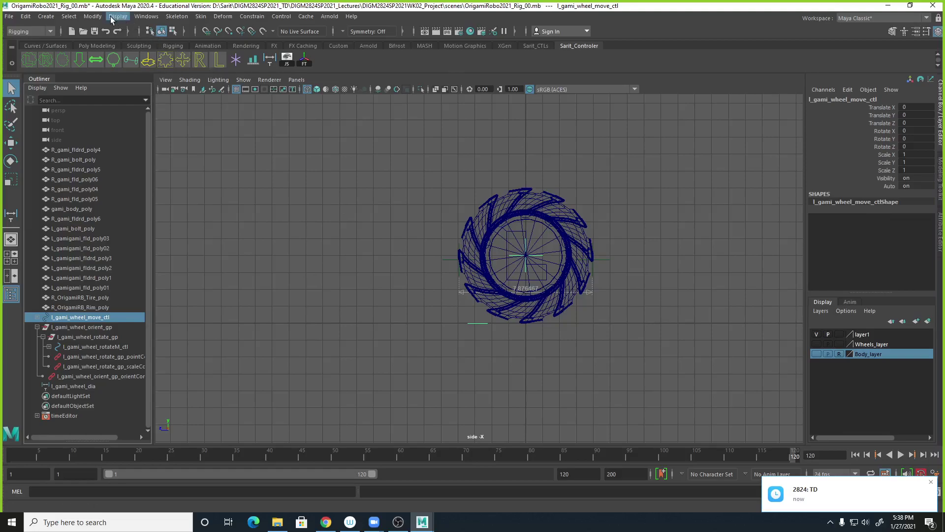
pyautogui.click(92, 16)
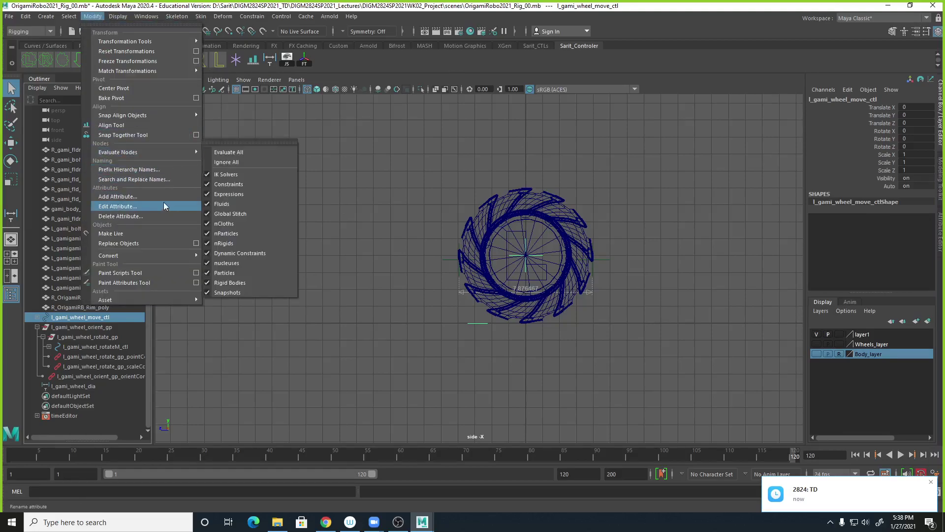
pyautogui.click(169, 197)
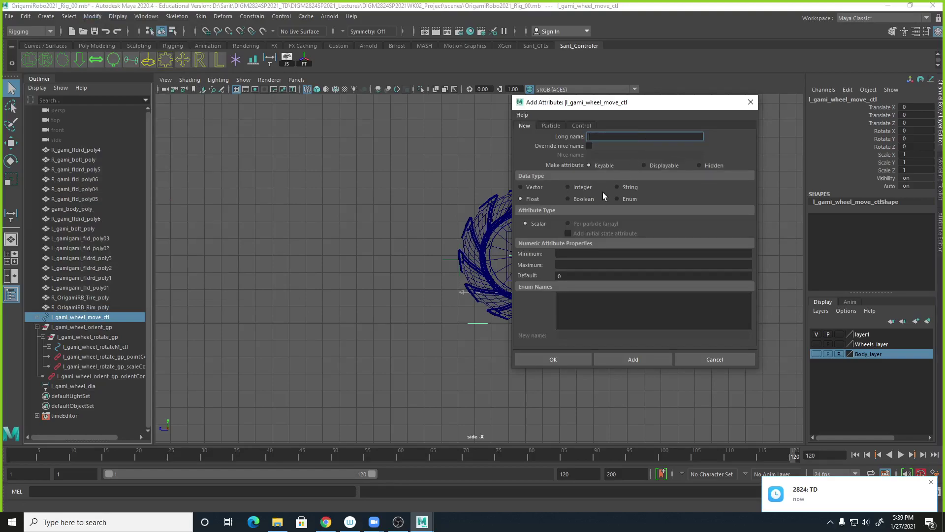
pyautogui.click(584, 198)
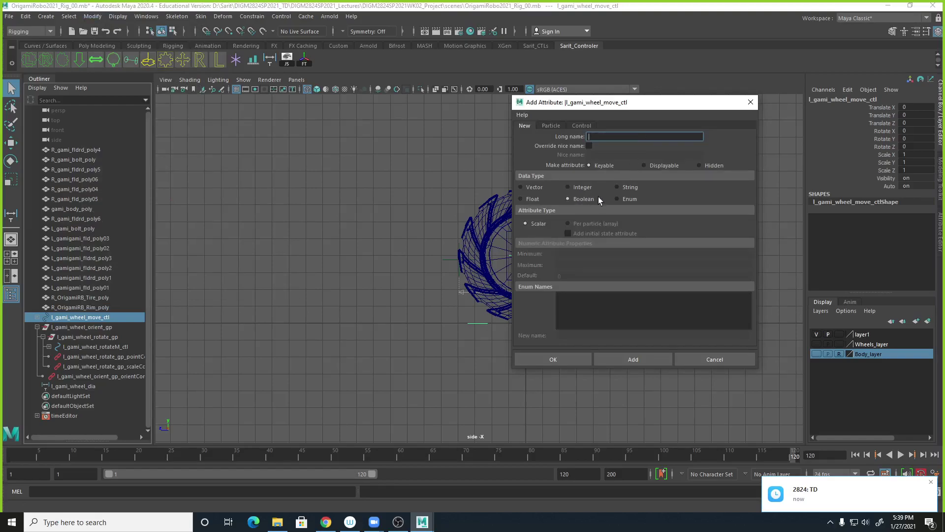
pyautogui.click(740, 360)
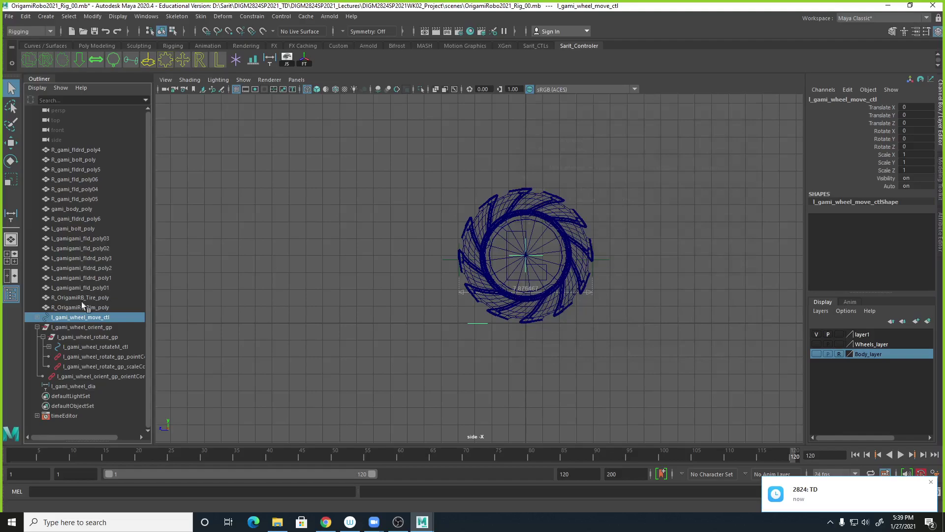
# Select l_gami_wheel_rotate_gp under l_gami_wheel_orient_gp again to check its custom Offset attribute.
pyautogui.click(36, 327)
pyautogui.click(37, 329)
pyautogui.click(86, 337)
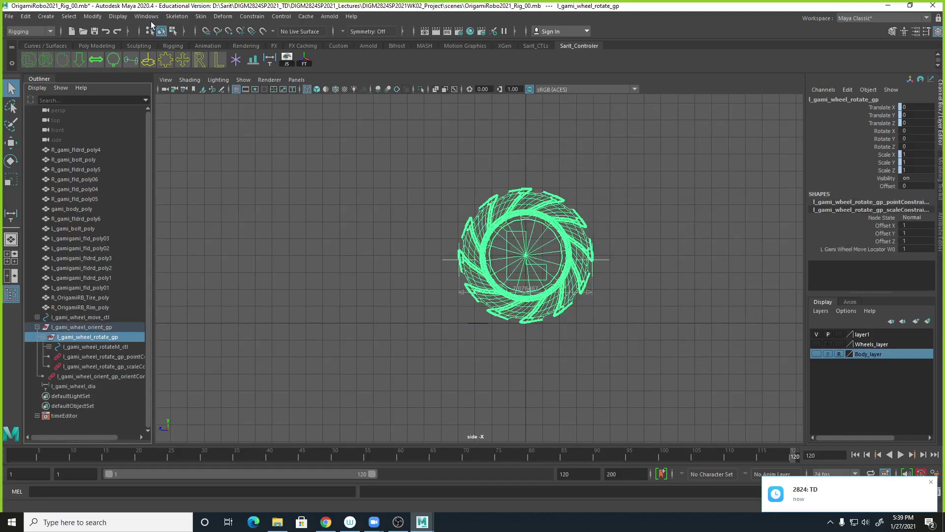
pyautogui.click(92, 17)
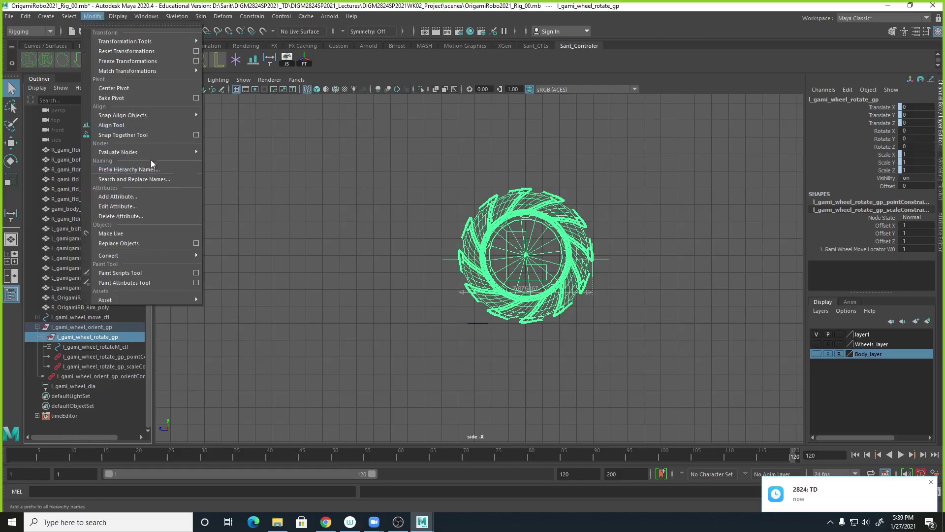
pyautogui.click(141, 198)
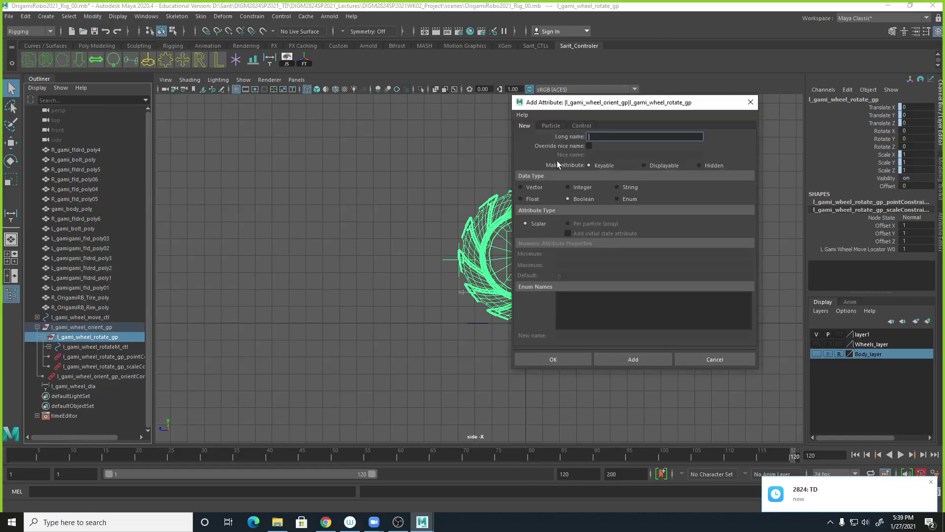
pyautogui.click(522, 199)
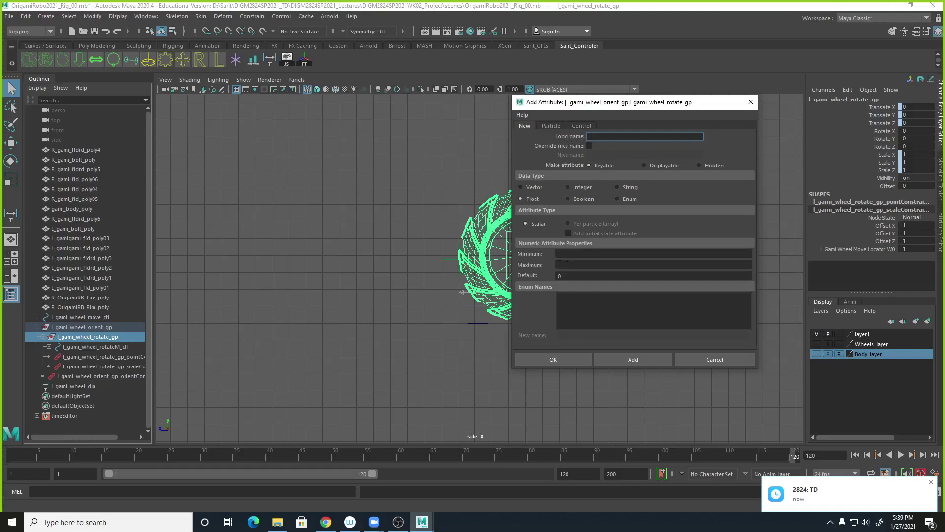
pyautogui.click(712, 362)
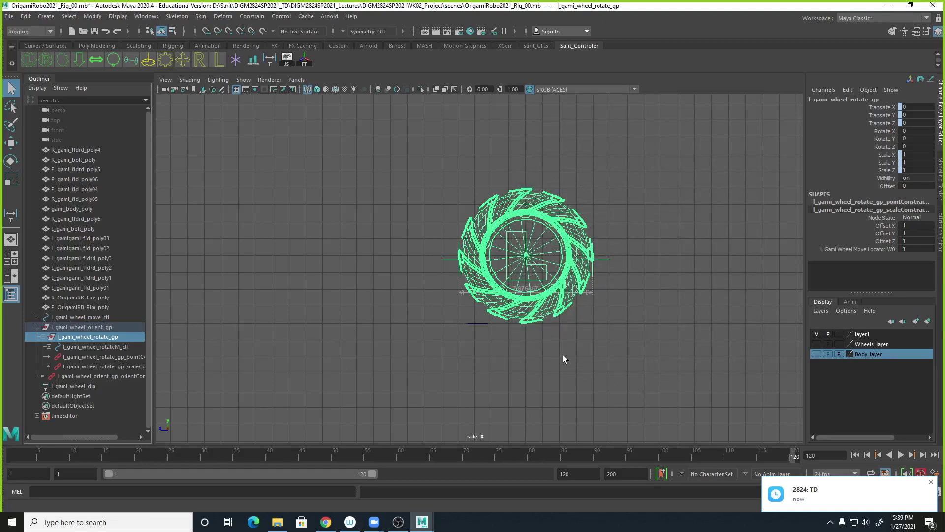
# Clear the selection, save the scene and return to the four-view layout with the wheel in the perspective view.
pyautogui.click(429, 332)
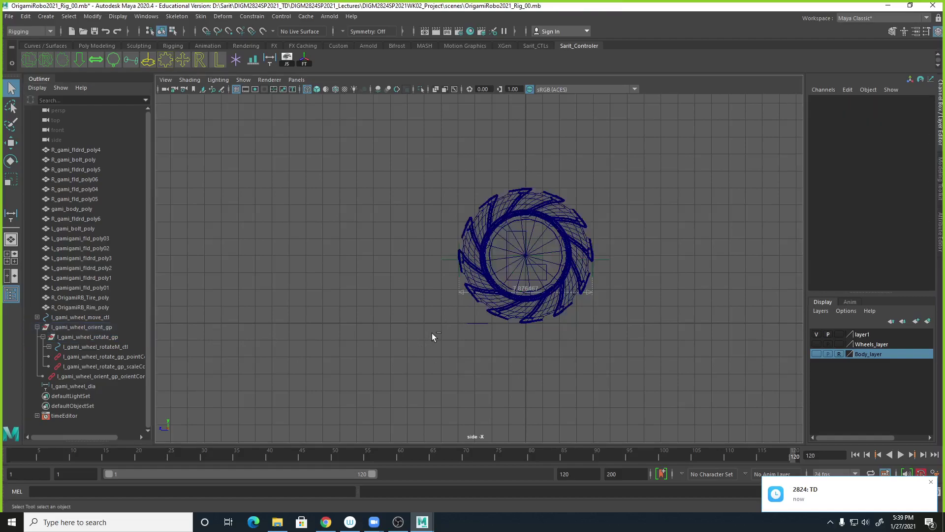
pyautogui.hotkey('ctrl', 's')
pyautogui.click(451, 270)
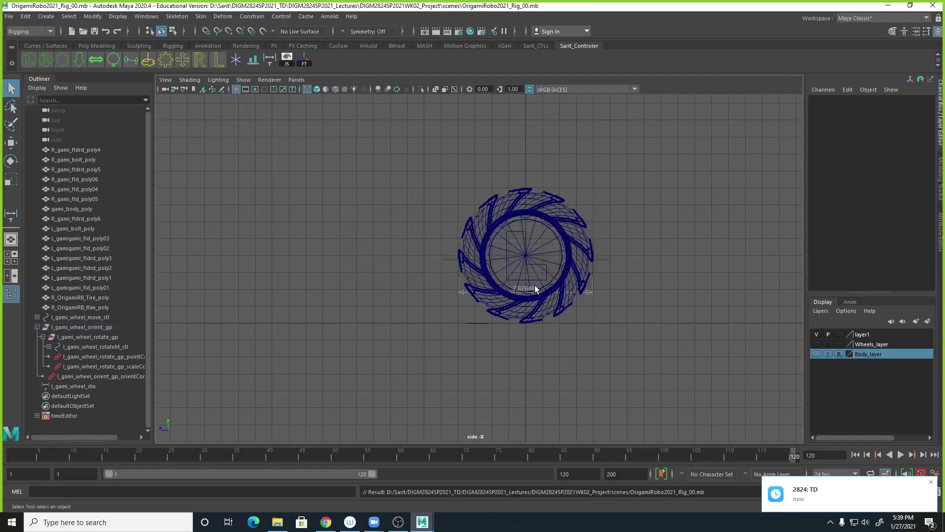
pyautogui.press('space')
pyautogui.moveTo(589, 211)
pyautogui.keyDown('alt'); pyautogui.mouseDown()
pyautogui.moveTo(597, 211)
pyautogui.moveTo(591, 194)
pyautogui.mouseUp(); pyautogui.keyUp('alt')
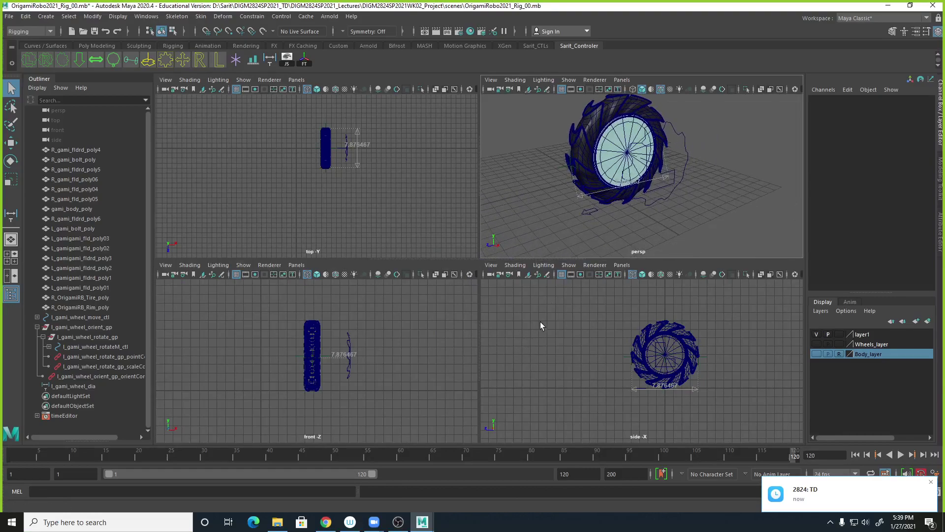
# Switch to Chrome, open the Week 2 Lectures page and look through its operator tables and auto-rotate expression section.
pyautogui.click(325, 522)
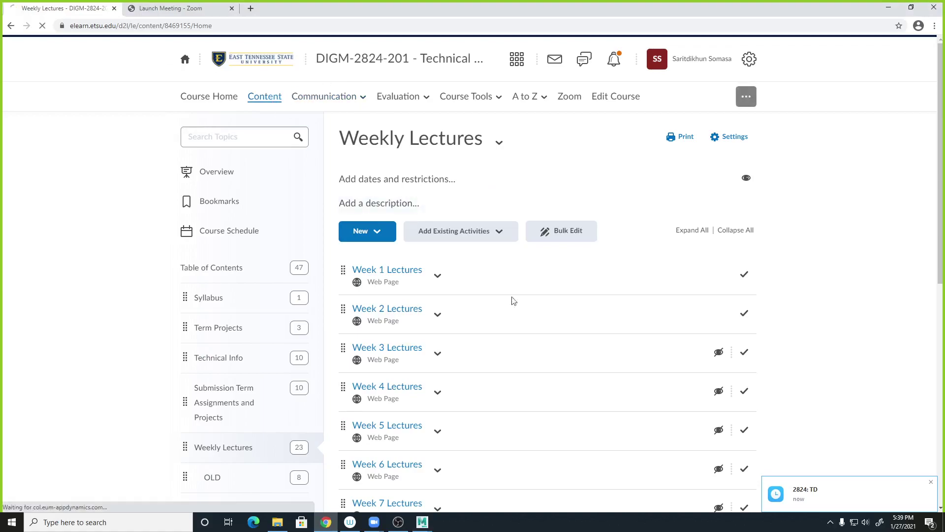
pyautogui.click(409, 311)
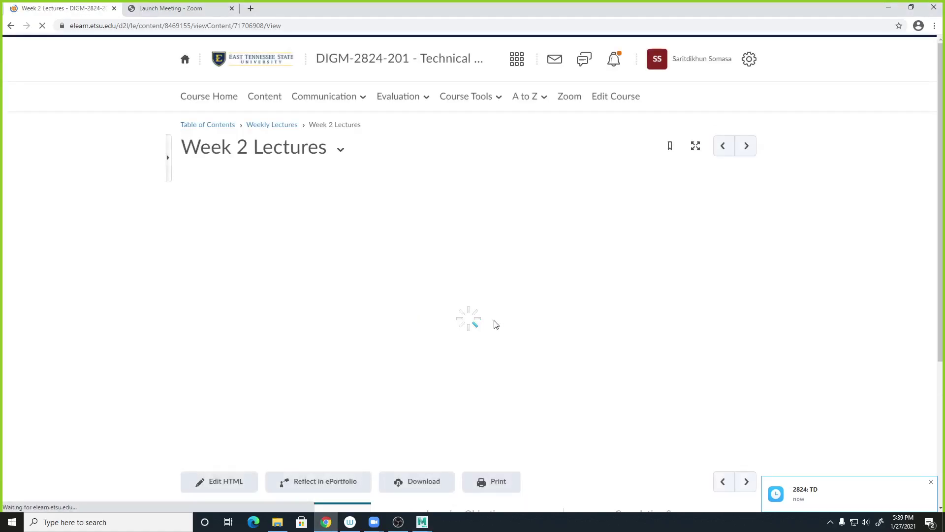
pyautogui.scroll(-5, 561, 320)
pyautogui.scroll(-8, 560, 320)
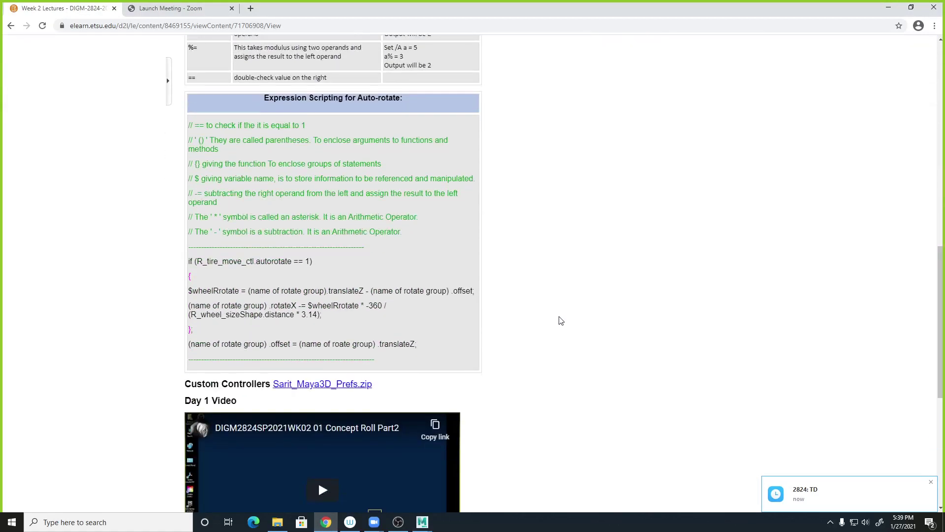
pyautogui.scroll(5, 561, 319)
pyautogui.scroll(-2, 561, 317)
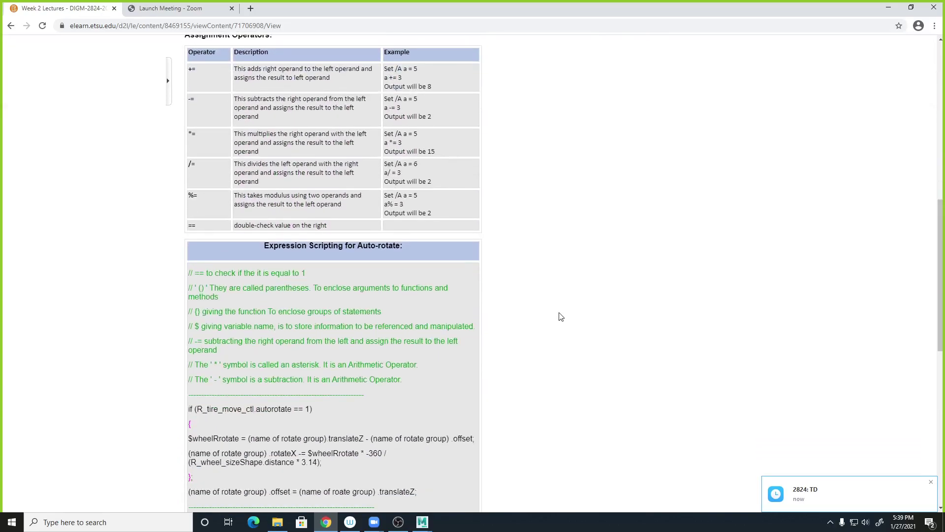
pyautogui.scroll(9, 561, 315)
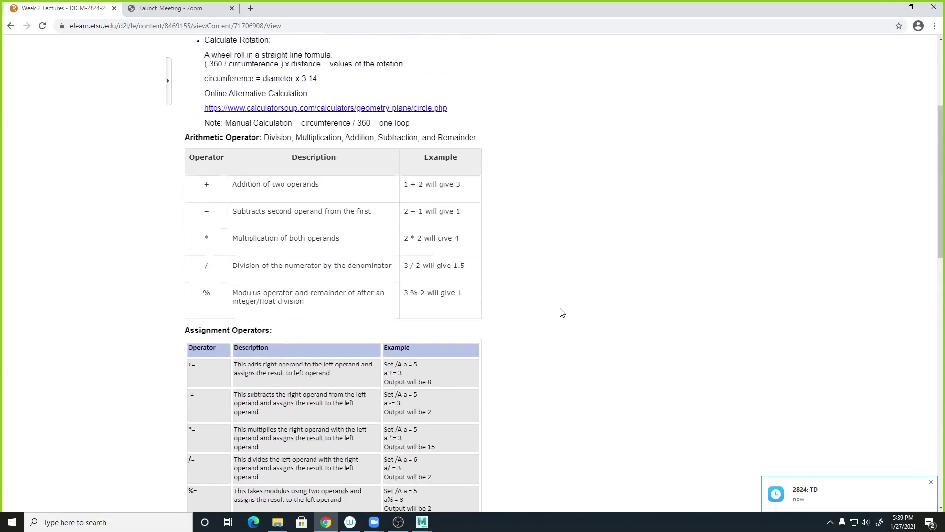
# Review the wheel roll formula ( 360 / circumference ) x distance in the Calculate Rotation notes.
pyautogui.moveTo(203, 214); pyautogui.dragTo(320, 210)
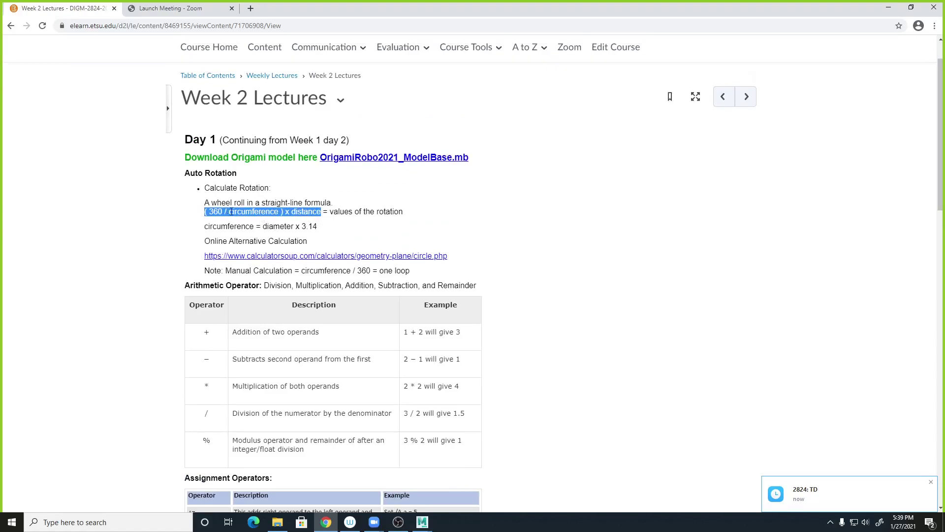
pyautogui.click(276, 218)
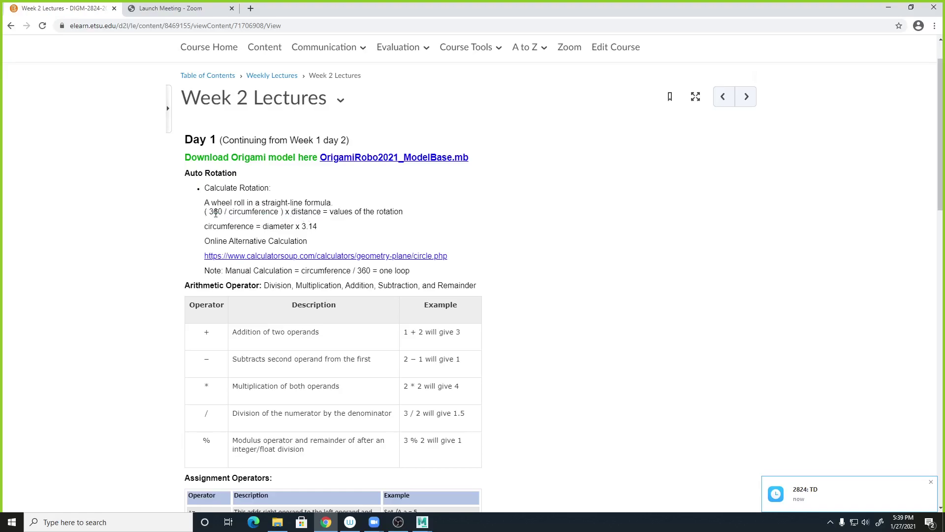
pyautogui.moveTo(208, 213); pyautogui.dragTo(221, 212)
# Examine the autorotate == 1 condition in the Expression Scripting for Auto-rotate section.
pyautogui.scroll(-15, 420, 221)
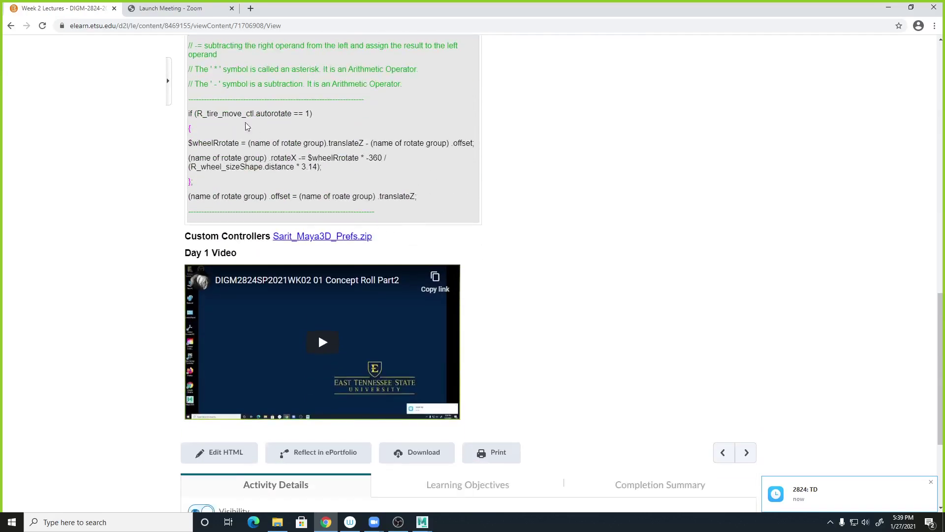
pyautogui.doubleClick(193, 114)
pyautogui.moveTo(195, 115); pyautogui.dragTo(299, 114)
pyautogui.doubleClick(308, 113)
pyautogui.moveTo(302, 113); pyautogui.dragTo(299, 115)
pyautogui.click(297, 114)
pyautogui.doubleClick(296, 114)
pyautogui.click(468, 101)
# Examine the $wheelRrotate variable, its translateZ and offset terms, and the rotateX line in the sample expression.
pyautogui.moveTo(242, 143); pyautogui.dragTo(189, 143)
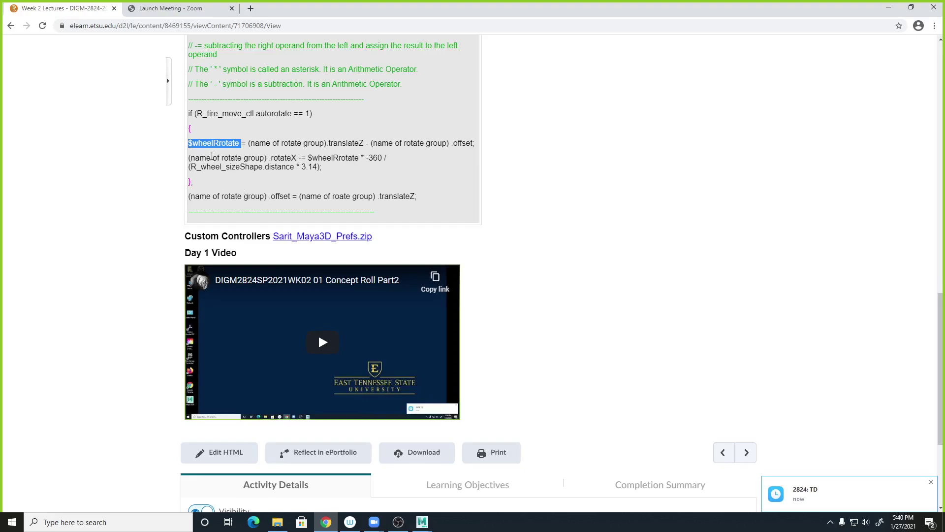
pyautogui.scroll(2, 233, 167)
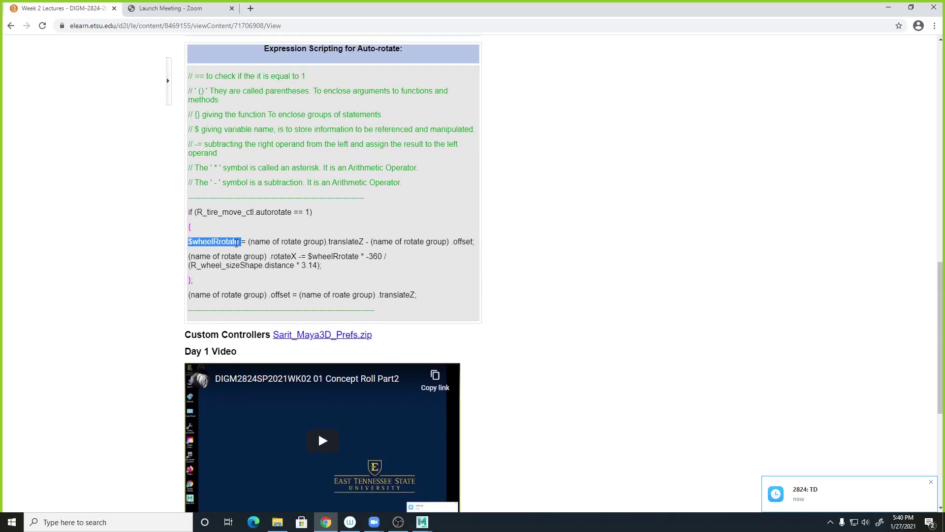
pyautogui.click(248, 242)
pyautogui.moveTo(250, 242); pyautogui.dragTo(473, 242)
pyautogui.moveTo(297, 256); pyautogui.dragTo(269, 256)
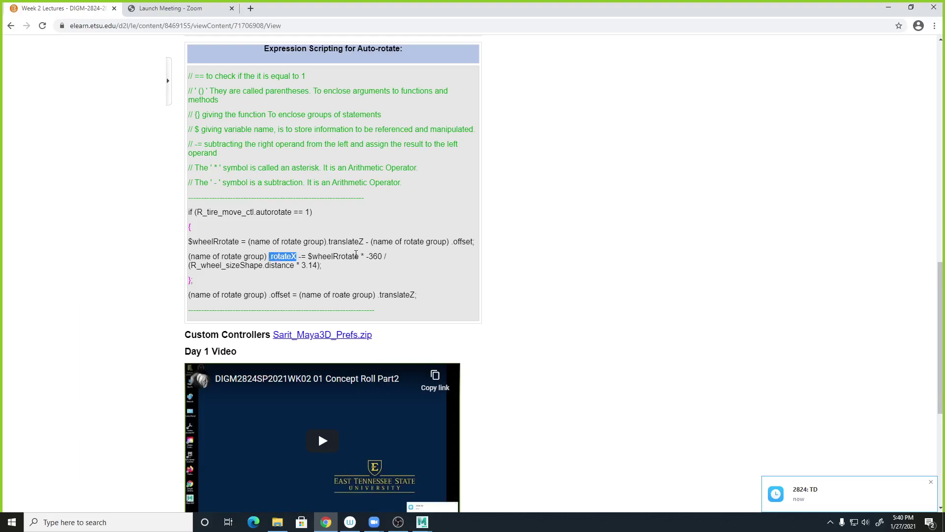
pyautogui.click(401, 260)
# Switch to Maya and select l_gami_wheel_rotate_gp in the Outliner.
pyautogui.hotkey('alt', 'Tab')
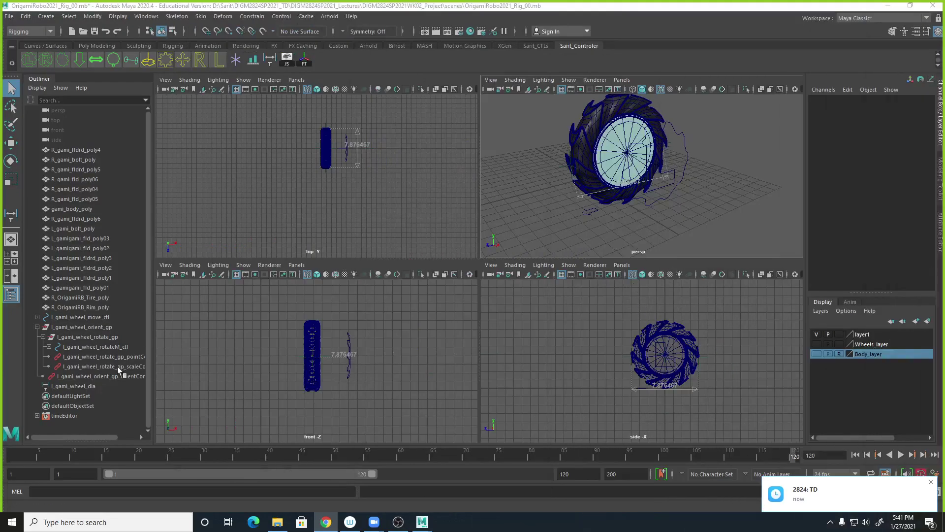
pyautogui.click(105, 339)
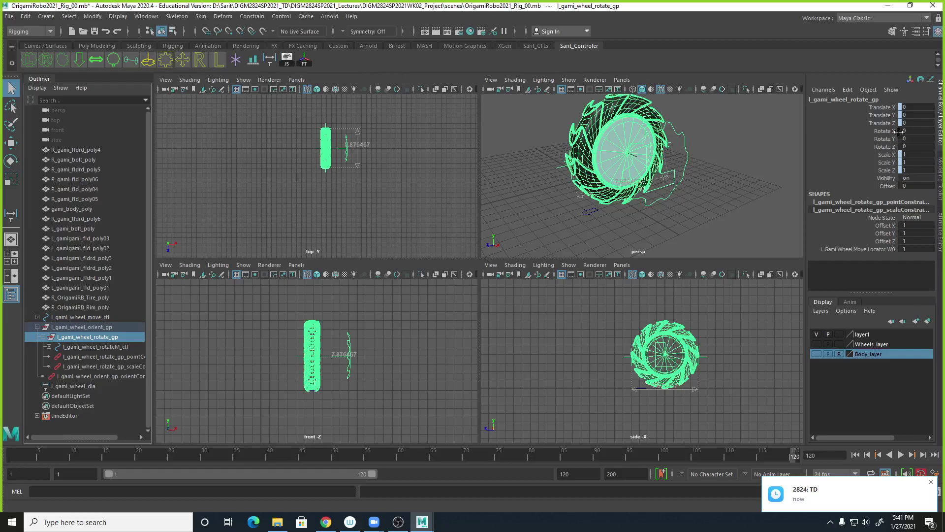
pyautogui.click(147, 17)
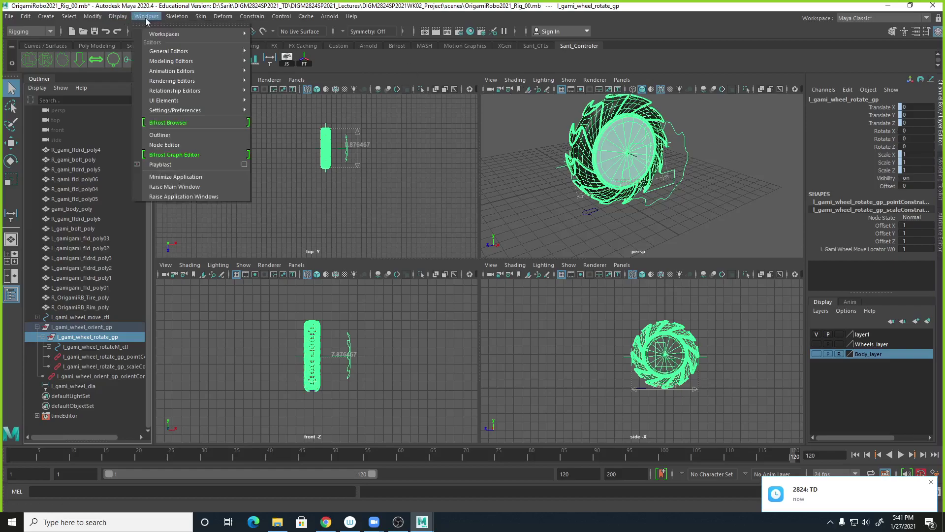
pyautogui.moveTo(202, 72)
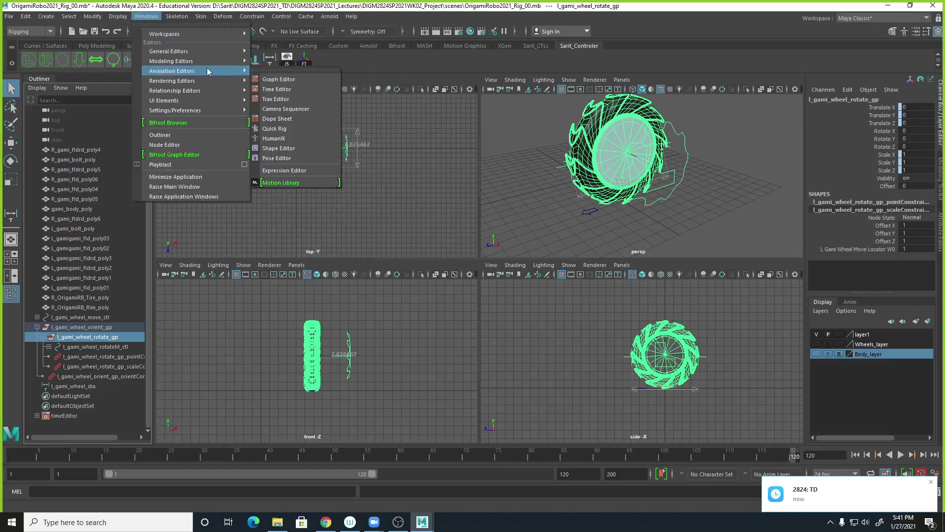
pyautogui.click(284, 170)
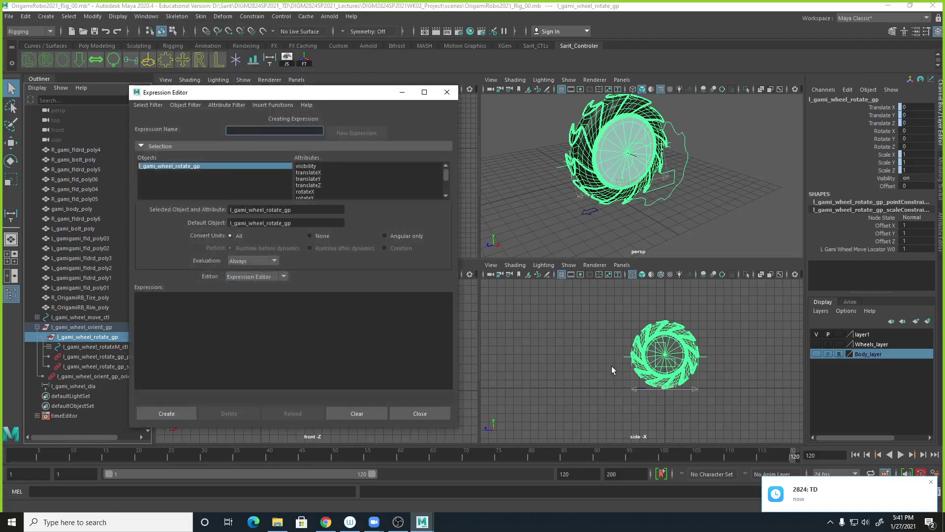
pyautogui.moveTo(355, 92); pyautogui.dragTo(389, 79)
pyautogui.scroll(-1, 359, 164)
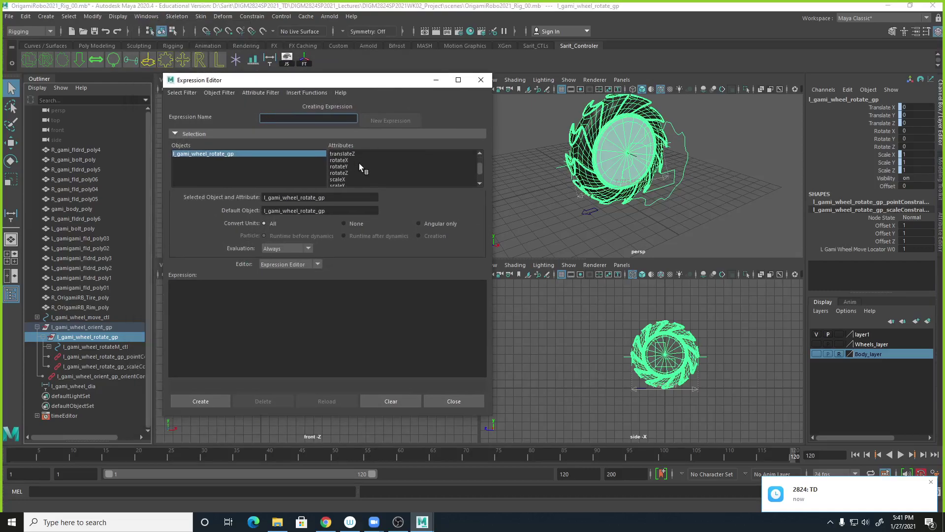
pyautogui.click(345, 161)
pyautogui.scroll(-1, 345, 162)
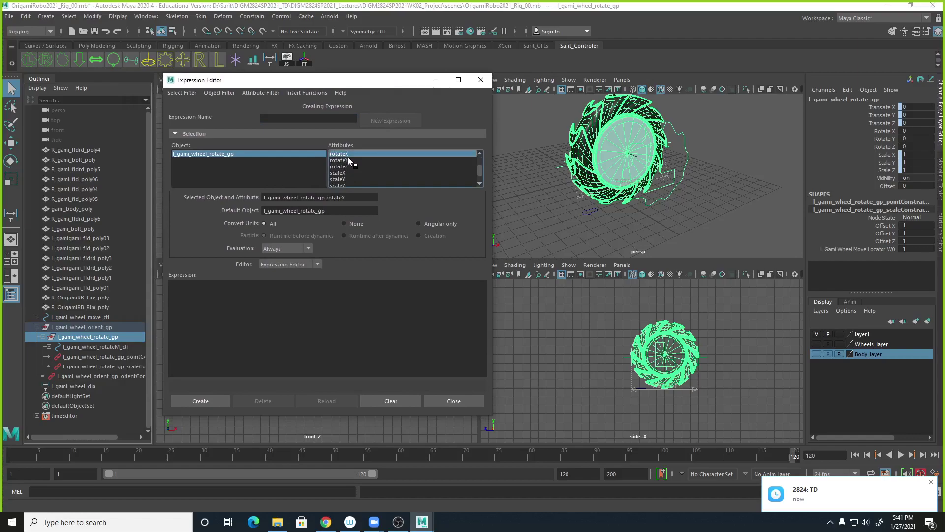
pyautogui.click(482, 80)
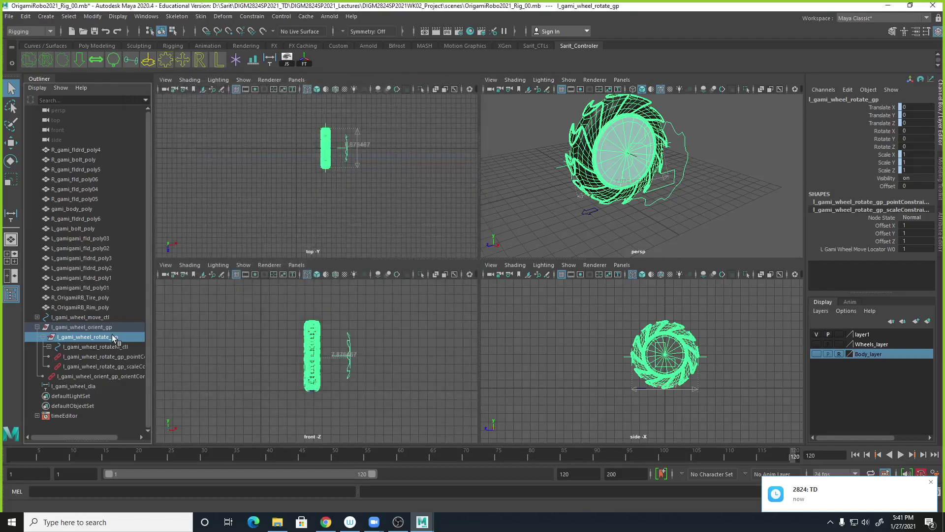
# Open the Expression Editor for the Rotate X channel of l_gami_wheel_rotate_gp.
pyautogui.click(884, 132)
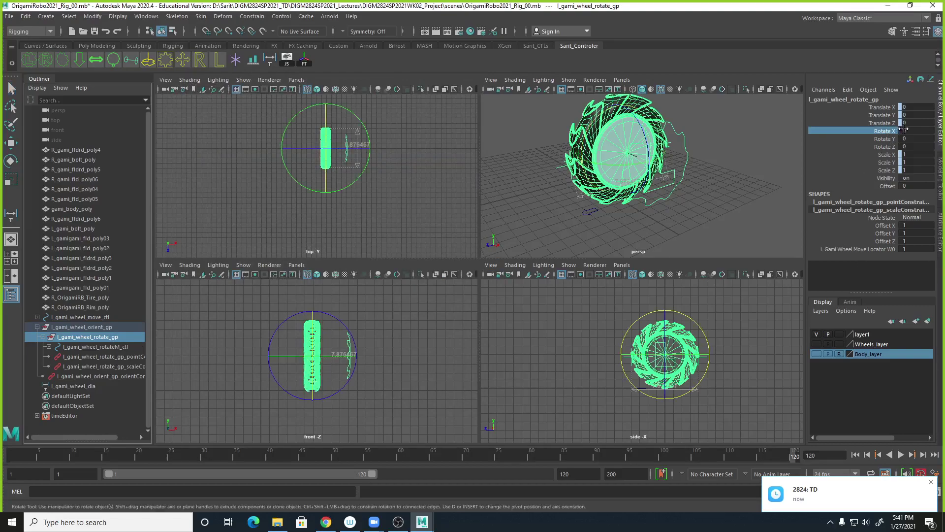
pyautogui.click(847, 90)
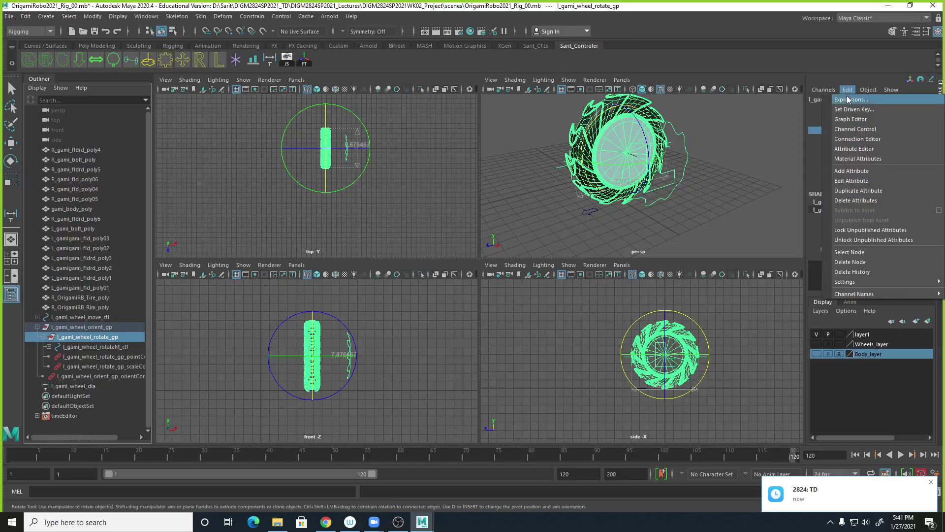
pyautogui.click(849, 100)
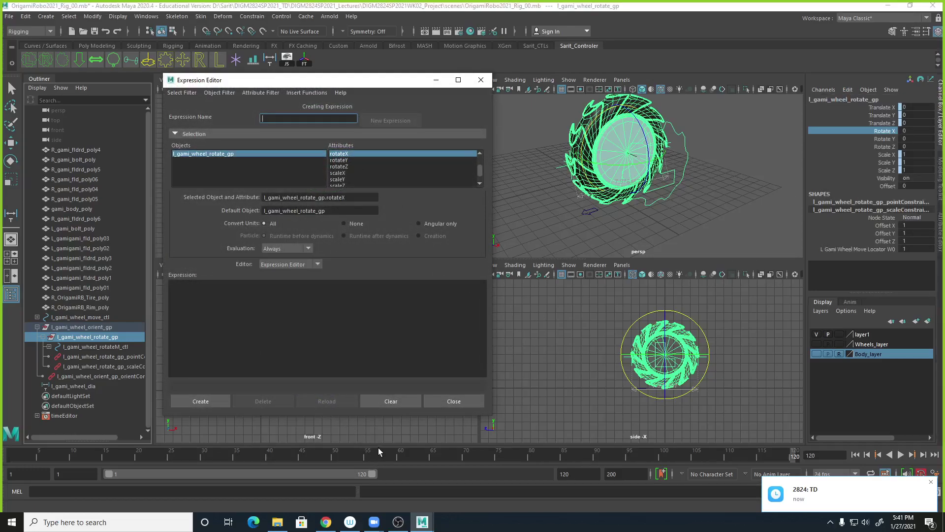
# Name the new expression l_gami_wheel_auto_expr.
pyautogui.click(241, 313)
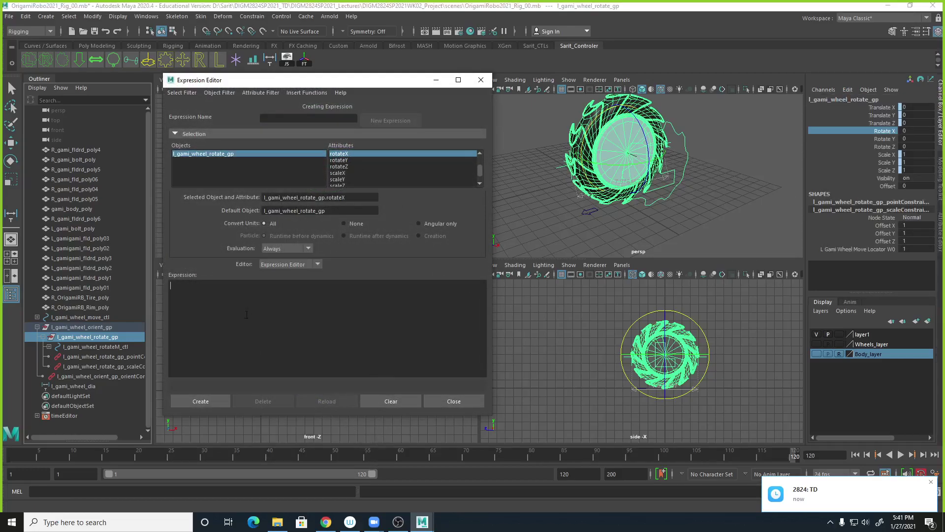
pyautogui.click(272, 120)
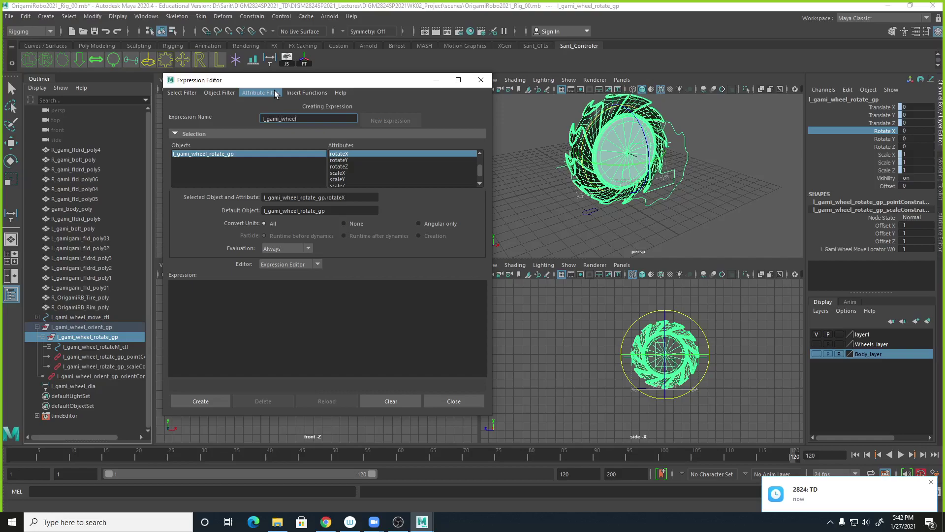
pyautogui.write('uto_expr')
pyautogui.click(211, 291)
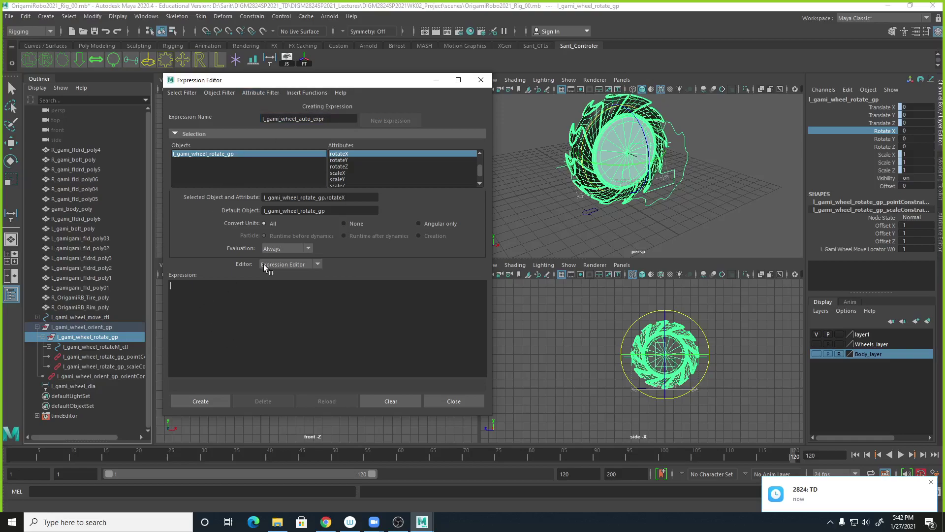
# Write the condition if(l_gami_wheel_move_ctl.auto == 1); as the first line of the expression.
pyautogui.write('if')
pyautogui.write('1')
pyautogui.write('_')
pyautogui.write('gami_')
pyautogui.write('wheel_')
pyautogui.write('move_')
pyautogui.write('ctl')
pyautogui.write('.')
pyautogui.write('auto')
pyautogui.write('=')
pyautogui.write('=')
pyautogui.write('1')
# Add an empty block enclosed by { and }; on separate lines below the if condition.
pyautogui.write('}')
pyautogui.press('Return')
pyautogui.press('Return')
pyautogui.press('Return')
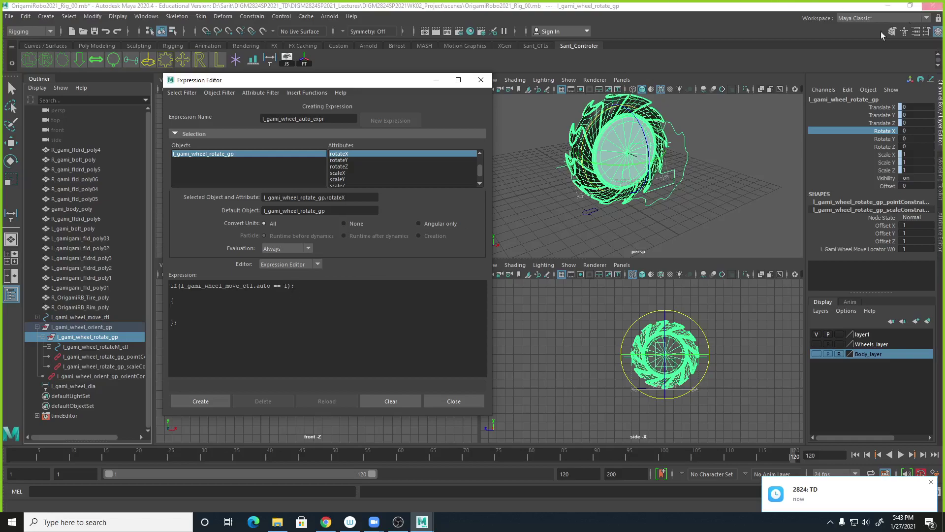
# Switch to Chrome and review the translateZ minus offset part of the $wheelRrotate line in the lecture notes.
pyautogui.hotkey('alt', 'Tab')
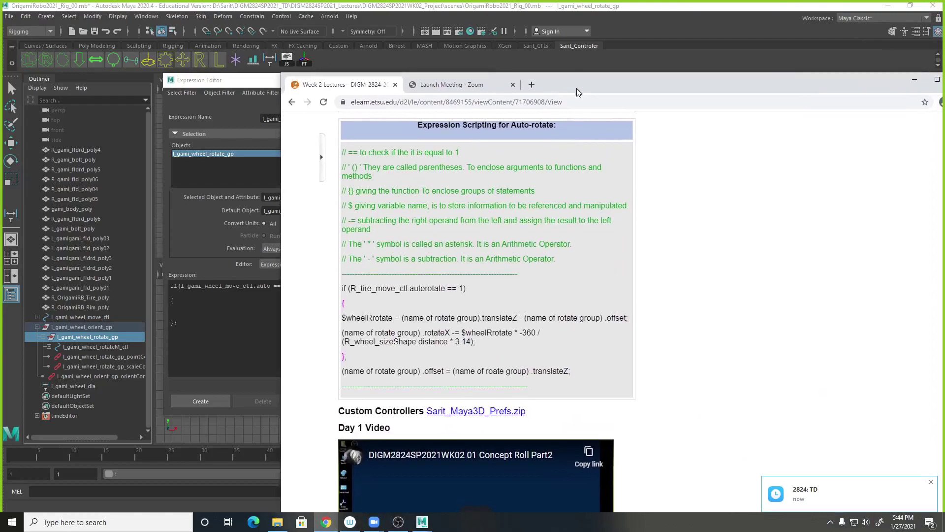
pyautogui.moveTo(403, 318); pyautogui.dragTo(631, 323)
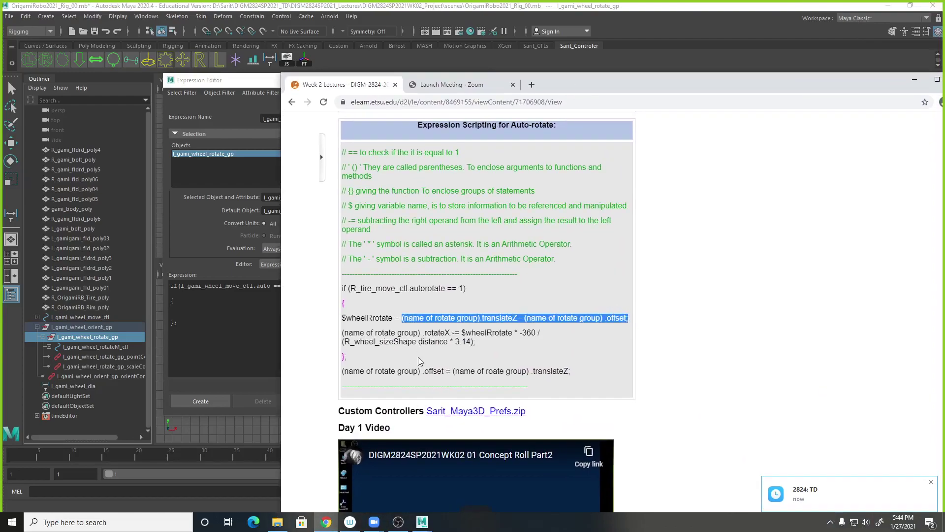
# Review how the lecture notes define $wheelRrotate and reuse it in the rotateX line, and return to Maya's Expression Editor.
pyautogui.moveTo(460, 333); pyautogui.dragTo(514, 333)
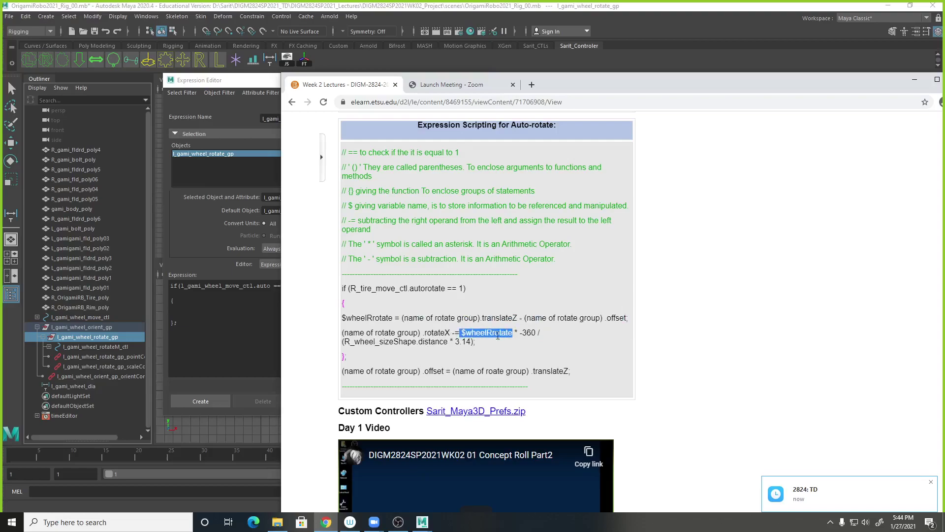
pyautogui.moveTo(395, 319); pyautogui.dragTo(342, 319)
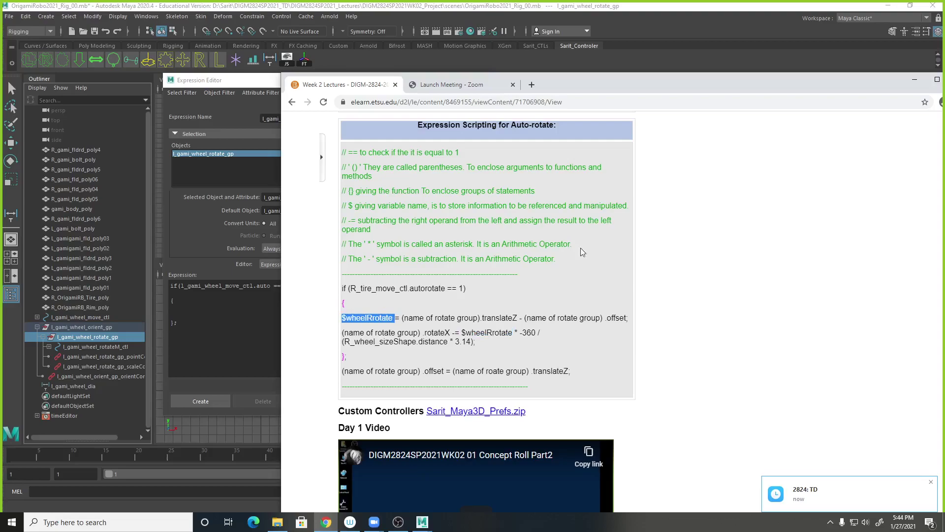
pyautogui.moveTo(563, 86); pyautogui.dragTo(944, 85)
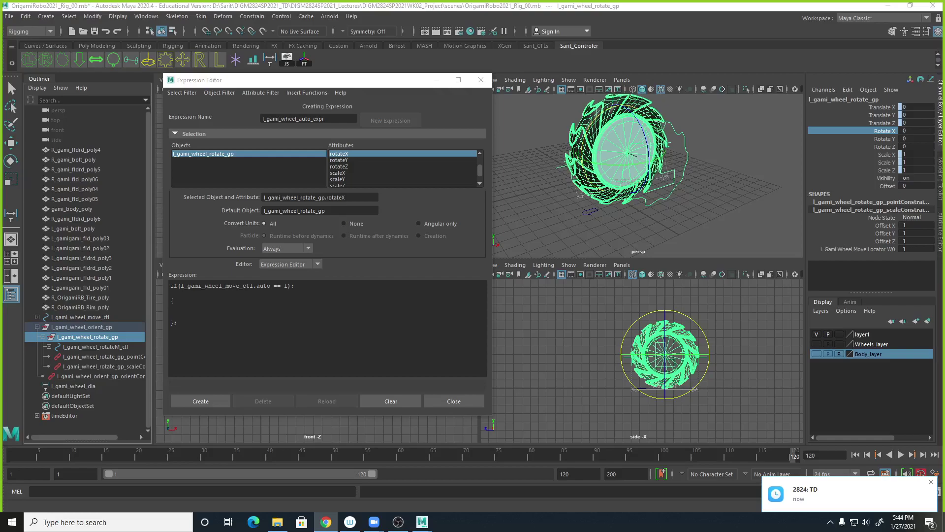
# Start the variable line inside the braces with $LGauto = l_gami_wheel_rotate_gp.translateZ.
pyautogui.click(193, 309)
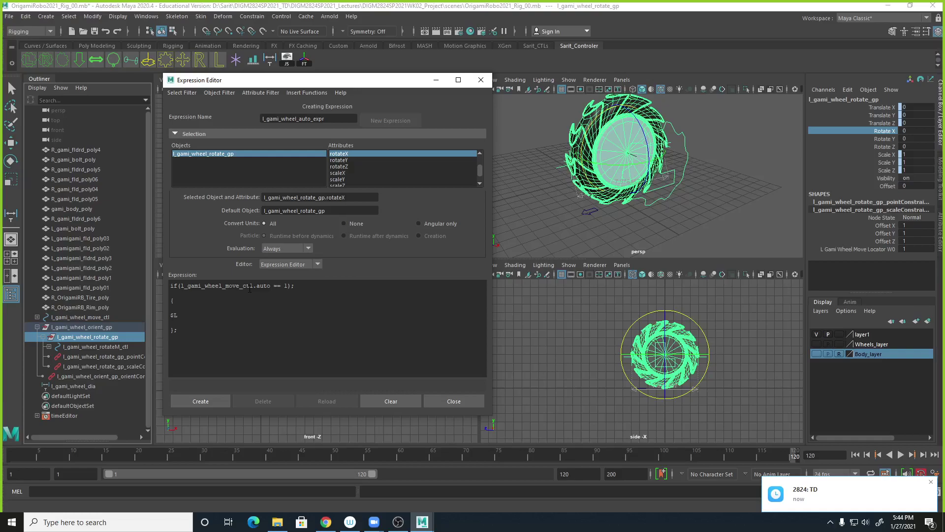
pyautogui.write('u')
pyautogui.write('G')
pyautogui.write('=')
pyautogui.write('()')
pyautogui.press('BackSpace')
pyautogui.press('BackSpace')
pyautogui.write('1')
pyautogui.write('gami')
pyautogui.write('_wheel')
pyautogui.write('_rotate')
pyautogui.write('_gp')
pyautogui.write('.t')
pyautogui.write('ransla')
pyautogui.write('teZ')
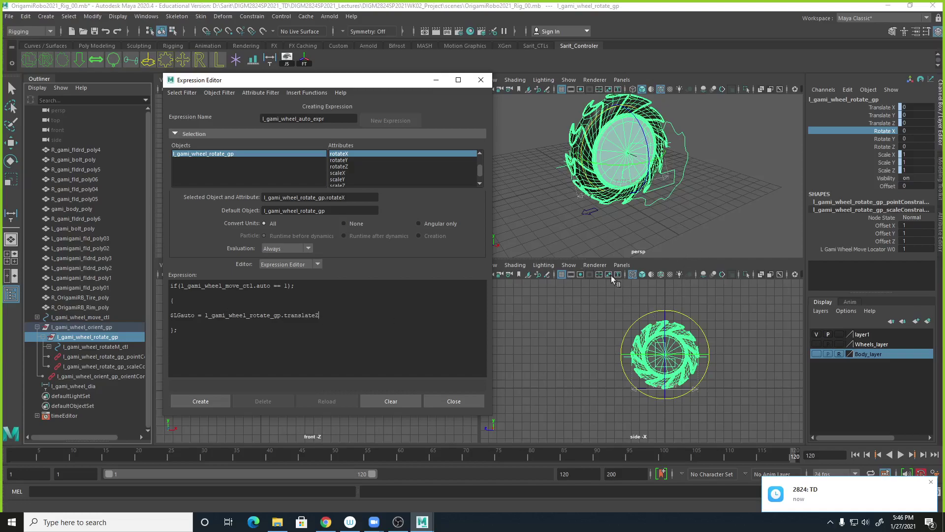
# Complete the $LGauto line by subtracting l_gami_wheel_rotate_gp.offset; from the translateZ value.
pyautogui.moveTo(409, 86); pyautogui.dragTo(475, 86)
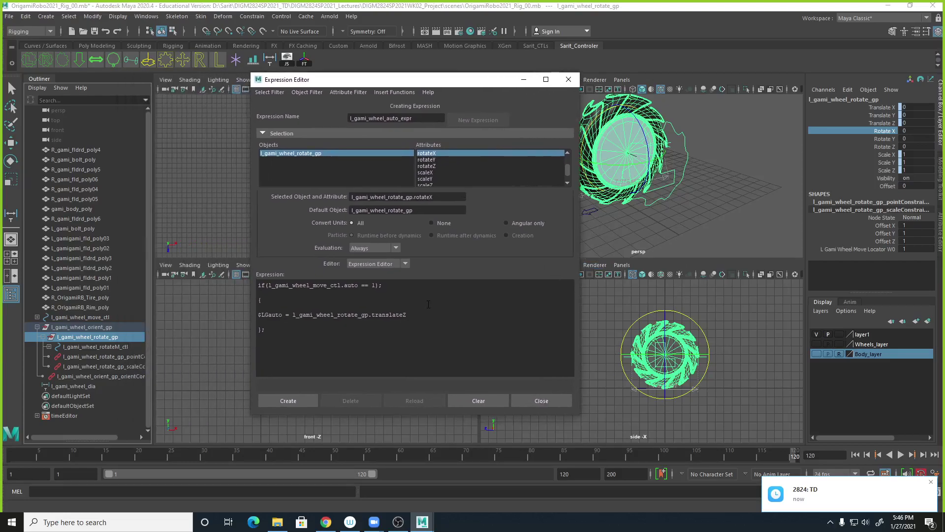
pyautogui.moveTo(373, 316); pyautogui.dragTo(294, 314)
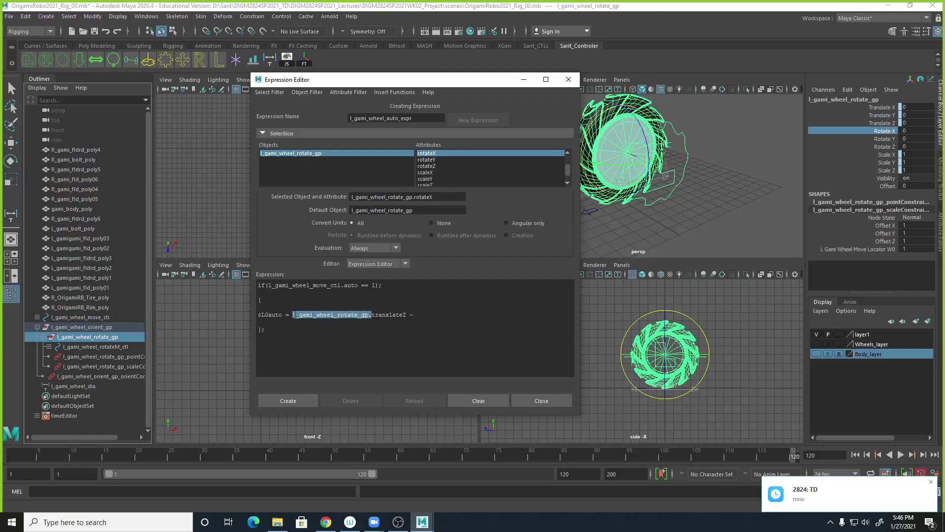
pyautogui.hotkey('ctrl', 'c')
pyautogui.click(426, 314)
pyautogui.hotkey('ctrl', 'v')
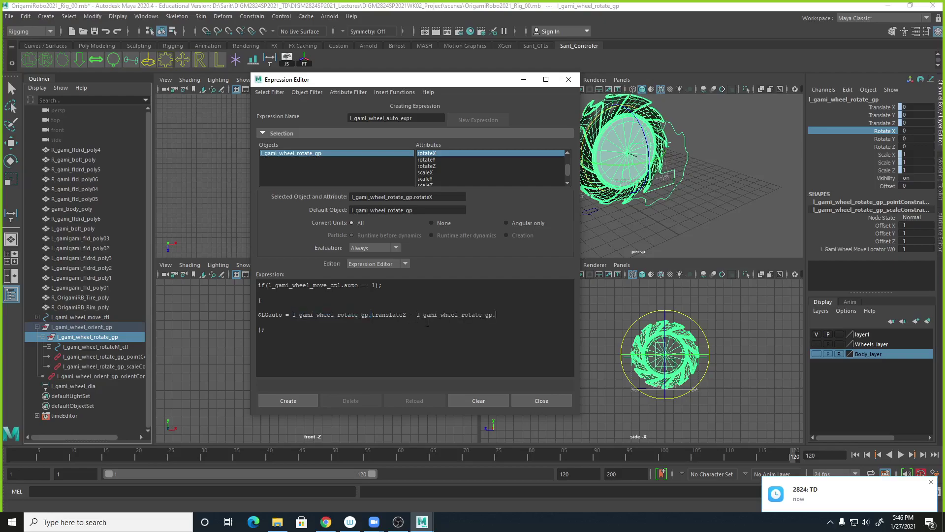
pyautogui.write('offs')
pyautogui.write('et;')
# Begin a new line below $LGauto reading l_gami_wheel_rotate_gp.rotateX -= $LGauto * 360 /.
pyautogui.press('Return')
pyautogui.write('l_gami_wheel_rotate_gp.')
pyautogui.write('rotateX')
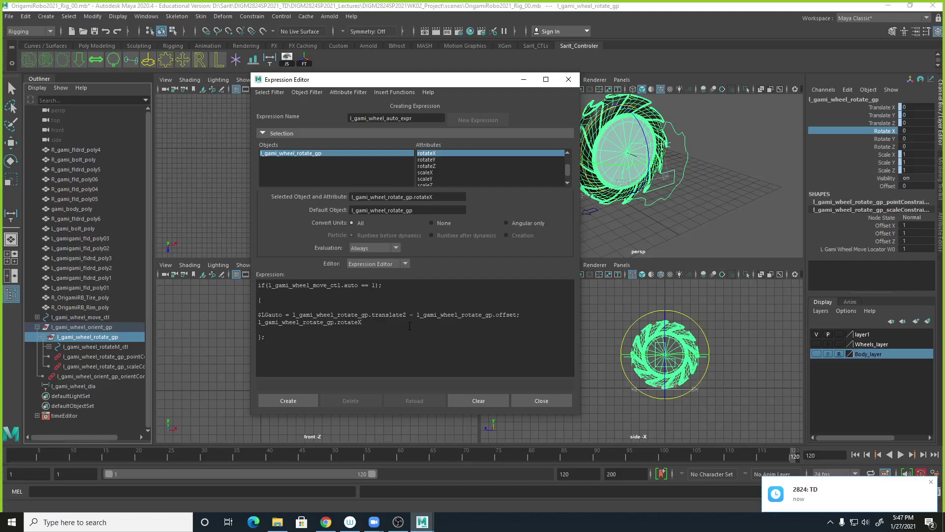
pyautogui.write('=')
pyautogui.write('$LGauto')
pyautogui.moveTo(293, 314); pyautogui.dragTo(517, 315)
pyautogui.click(419, 327)
pyautogui.doubleClick(368, 323)
pyautogui.click(404, 322)
pyautogui.write('*')
pyautogui.click(411, 324)
pyautogui.write('360 /')
pyautogui.moveTo(453, 86); pyautogui.dragTo(383, 88)
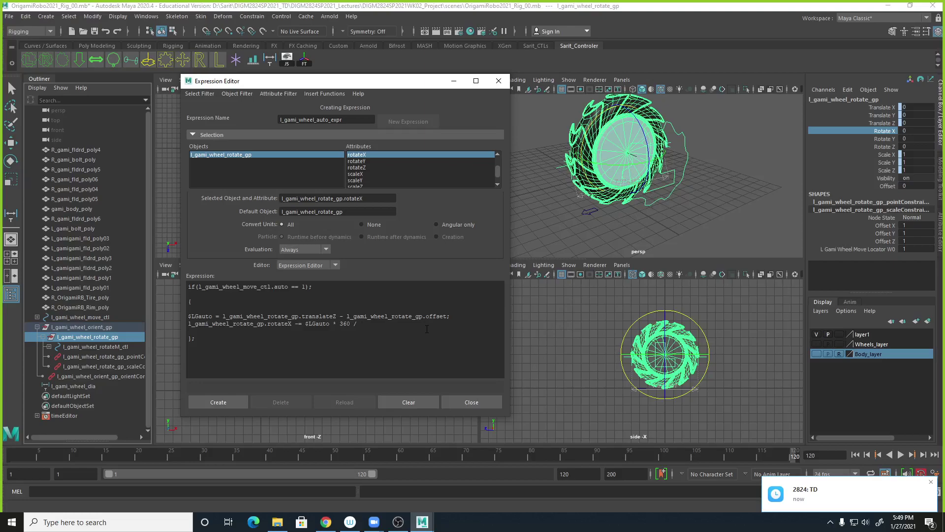
# Finish the rotateX line with the divisor (l_gami_wheel_diaShape.distance * 3.14);.
pyautogui.write('()')
pyautogui.write('l_gami_wheel_rotate_gp.')
pyautogui.press('BackSpace')
pyautogui.press('BackSpace')
pyautogui.press('BackSpace')
pyautogui.press('BackSpace')
pyautogui.press('BackSpace')
pyautogui.press('BackSpace')
pyautogui.press('BackSpace')
pyautogui.press('BackSpace')
pyautogui.press('BackSpace')
pyautogui.press('BackSpace')
pyautogui.press('BackSpace')
pyautogui.write('diaShape.distance')
pyautogui.write('3.14')
pyautogui.press('End')
pyautogui.write(';')
# Add the line l_gami_wheel_rotate_gp.offset = l_gami_wheel_rotate_gp.translateZ; before the closing brace.
pyautogui.press('Return')
pyautogui.write('l_gami_wheel_rotate_gp.')
pyautogui.write('offset')
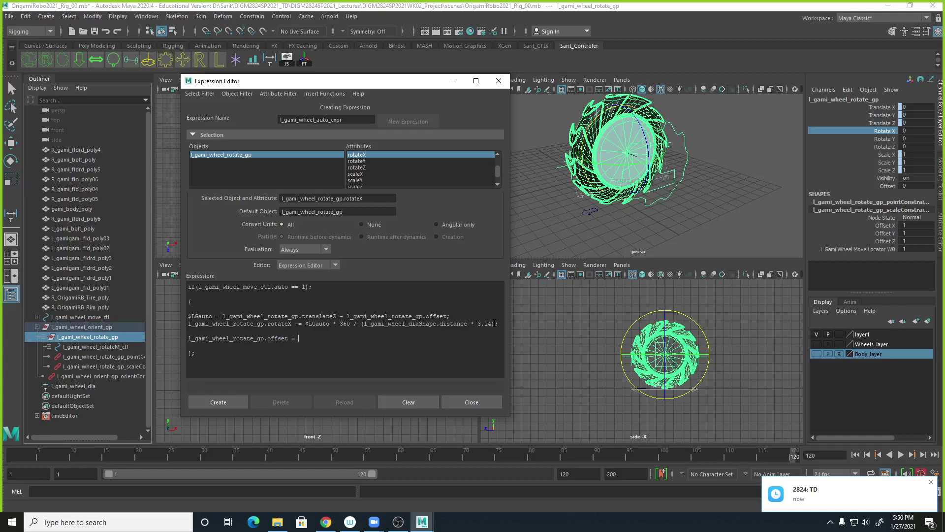
pyautogui.write('l_gami_wheel_rotate_gp.')
pyautogui.write('translateZ')
# Select the whole expression text to check it and create the l_gami_wheel_auto_expr expression.
pyautogui.moveTo(204, 356); pyautogui.dragTo(188, 287)
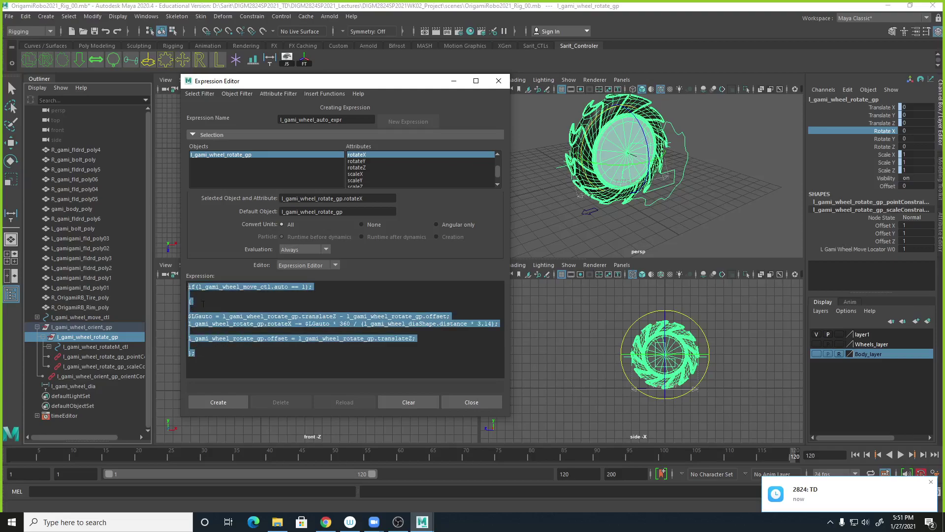
pyautogui.click(358, 367)
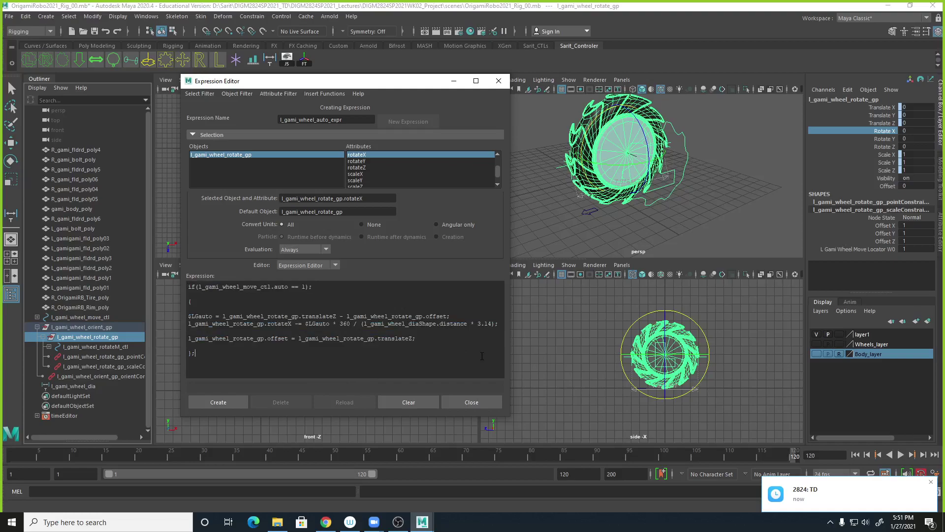
pyautogui.moveTo(195, 354); pyautogui.dragTo(185, 288)
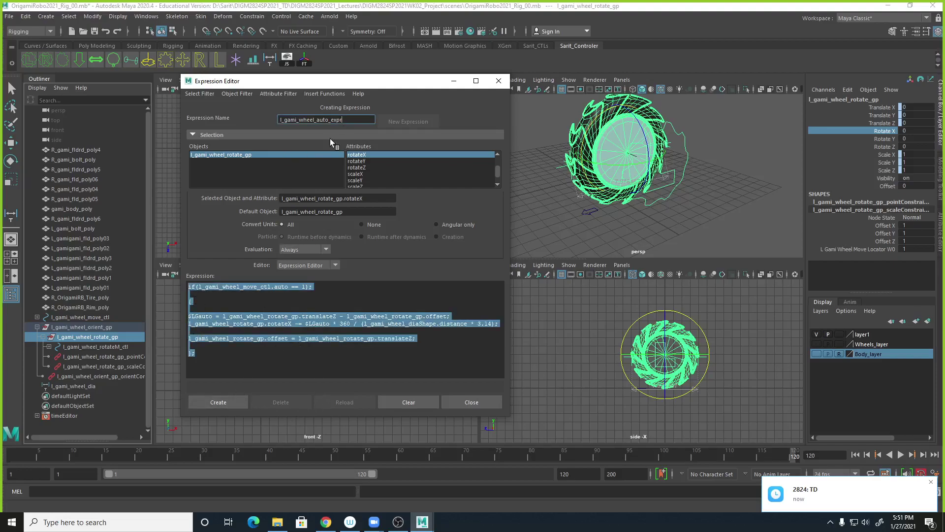
pyautogui.click(220, 400)
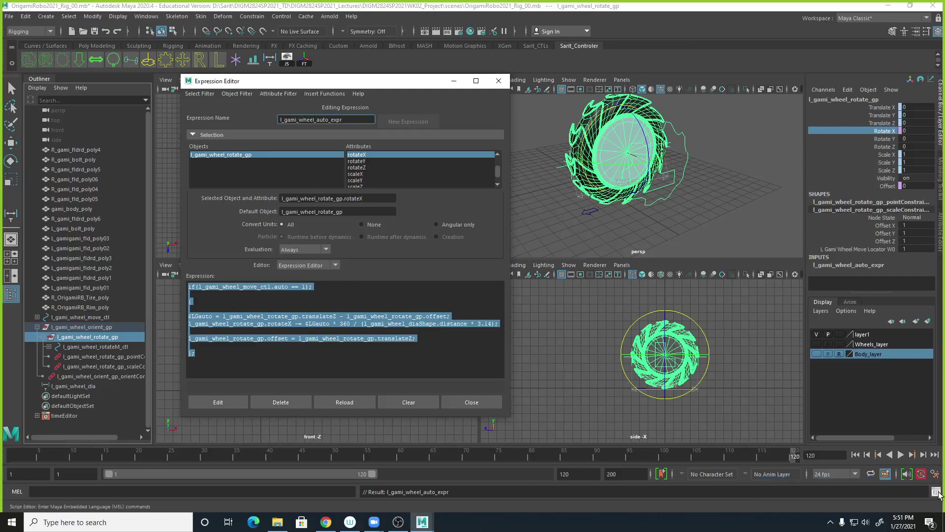
# Check the expression's creation result in the Script Editor and close that editor.
pyautogui.click(935, 493)
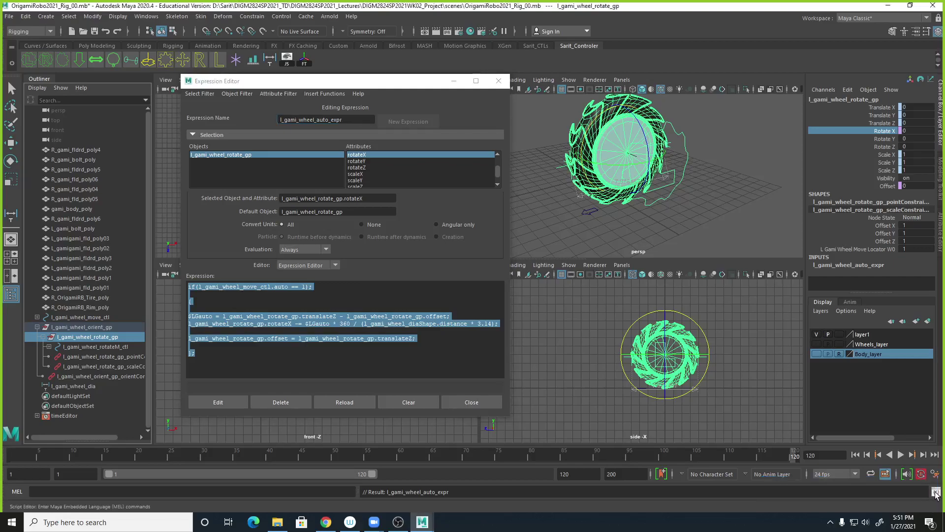
pyautogui.moveTo(610, 210); pyautogui.dragTo(626, 134)
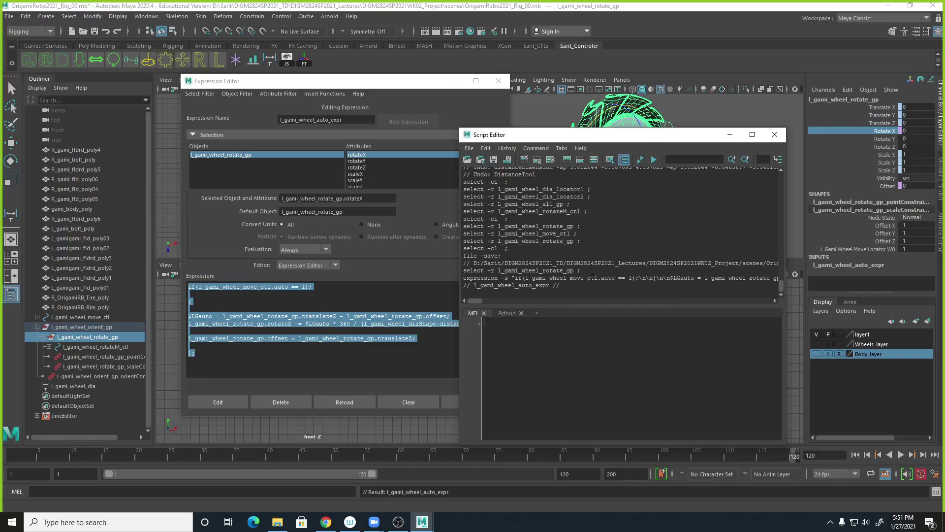
pyautogui.click(780, 137)
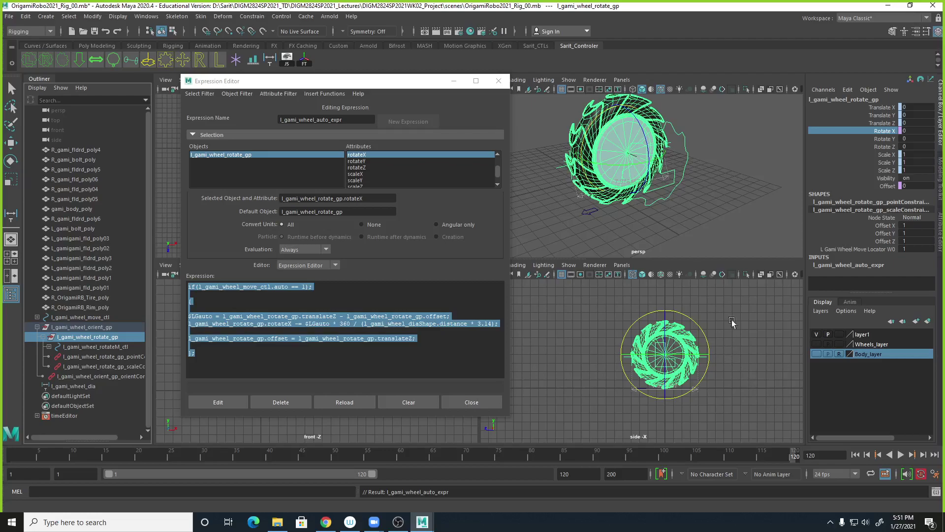
# Test the wheel's automatic rotation by moving l_gami_wheel_move_ctl along Z and restoring its position.
pyautogui.click(532, 213)
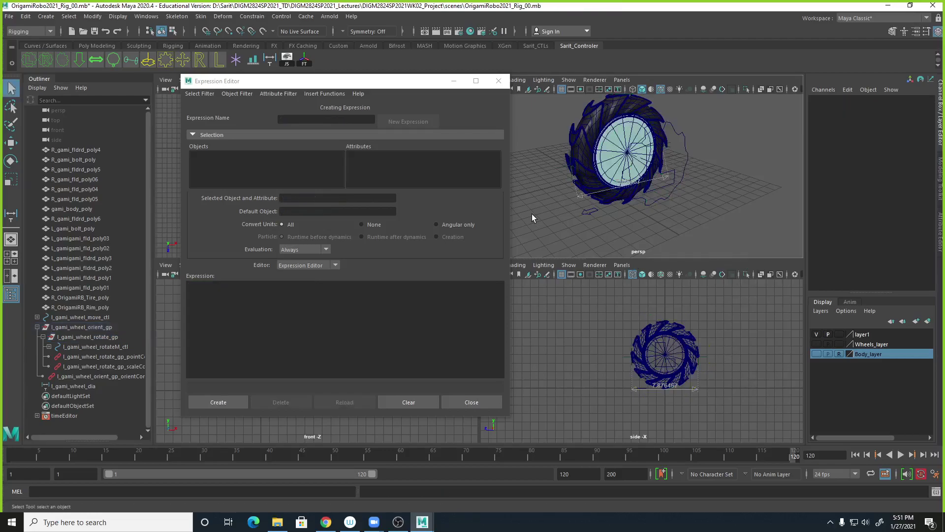
pyautogui.click(588, 210)
pyautogui.press('w')
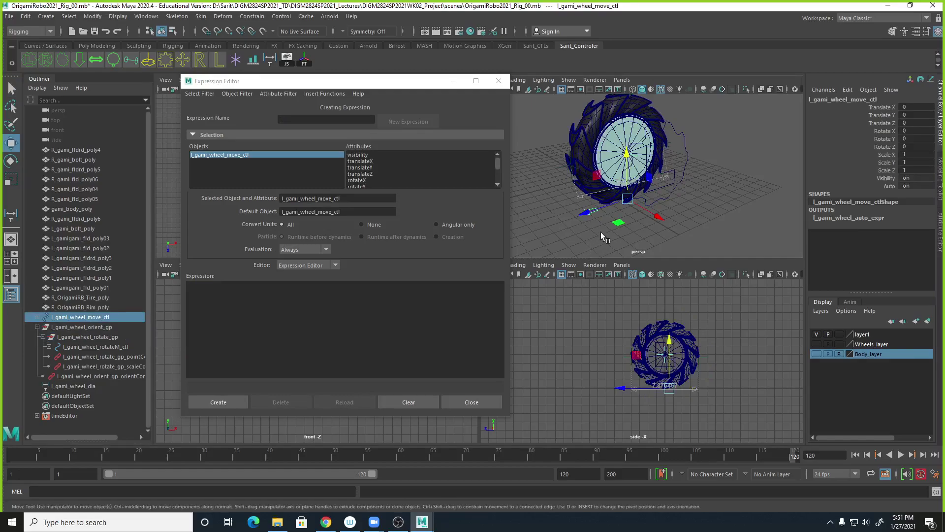
pyautogui.moveTo(585, 215)
pyautogui.mouseDown()
pyautogui.moveTo(515, 233)
pyautogui.moveTo(586, 212)
pyautogui.mouseUp()
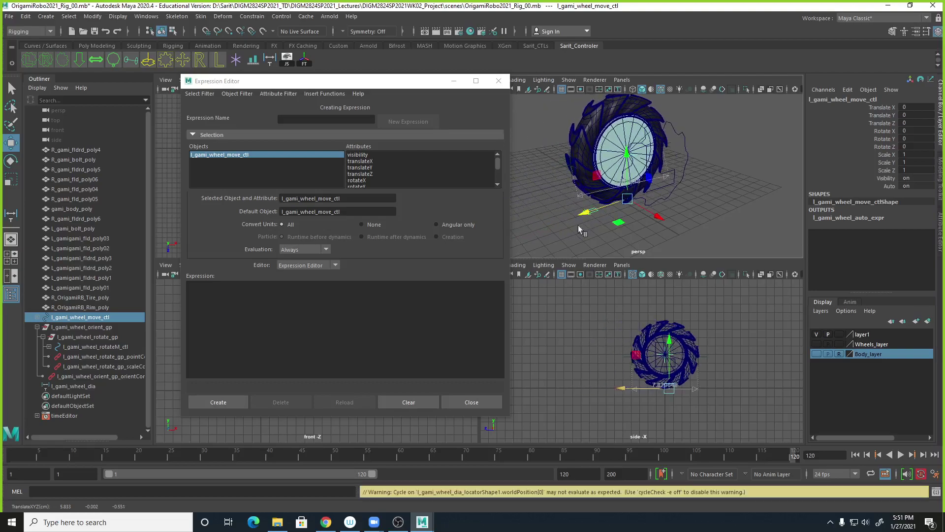
# Reload l_gami_wheel_auto_expr by expression name, change 360 to -360 in the rotateX line, and apply the edit.
pyautogui.click(195, 94)
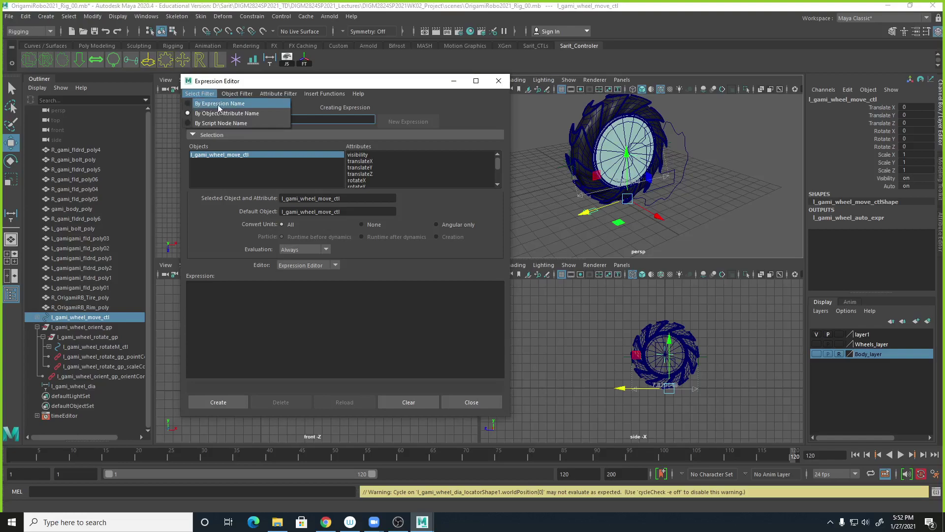
pyautogui.click(219, 104)
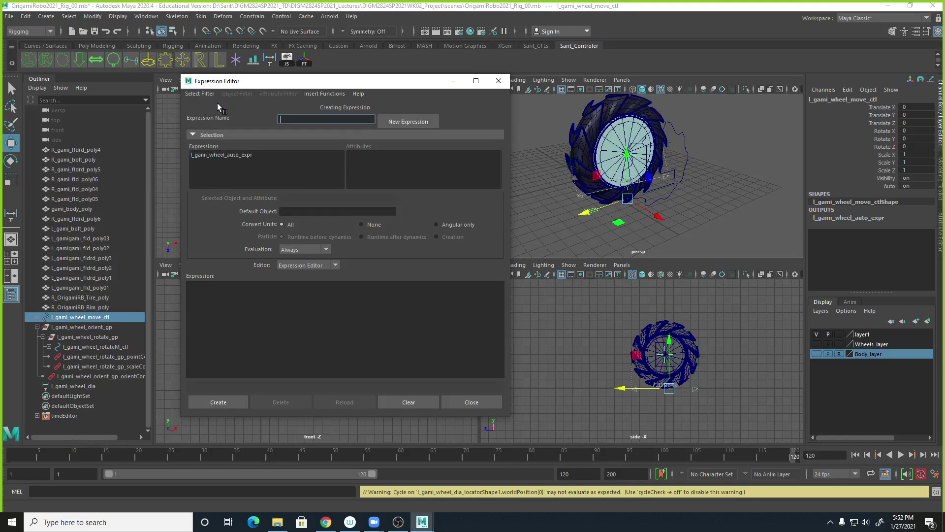
pyautogui.click(240, 155)
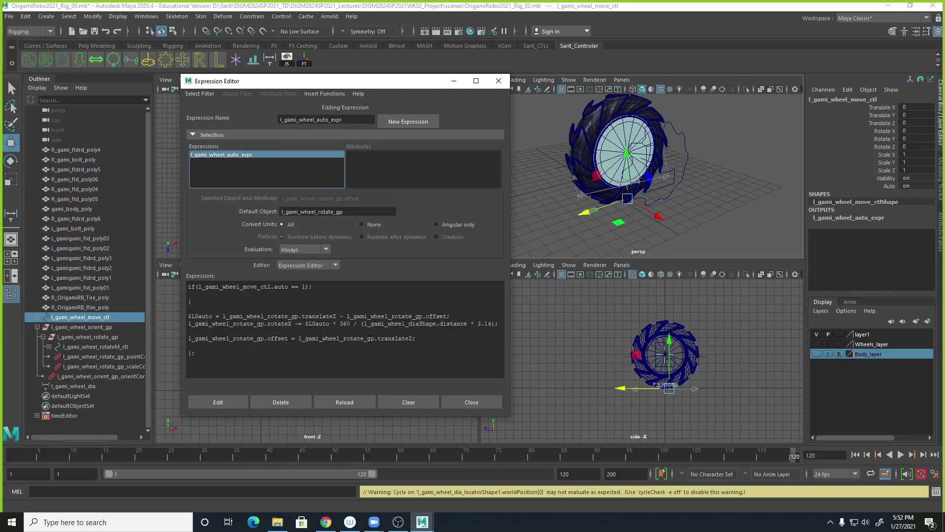
pyautogui.click(340, 324)
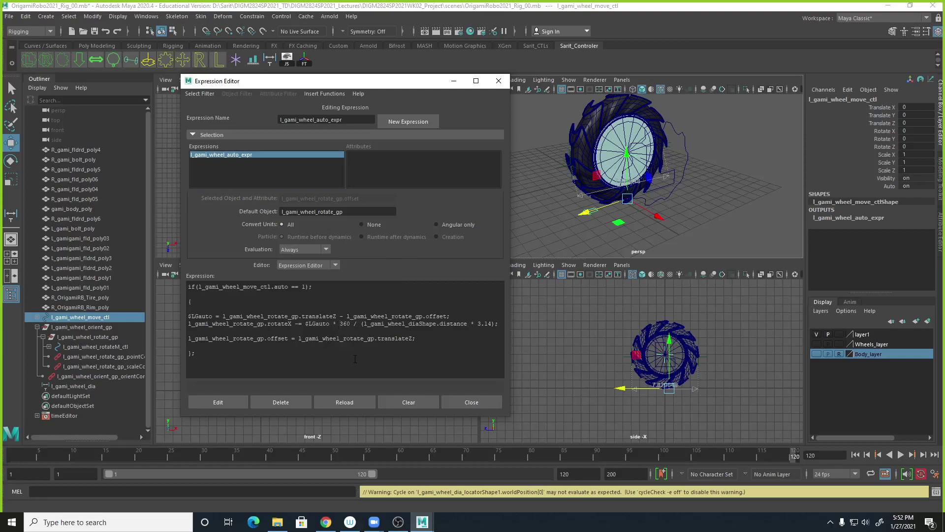
pyautogui.doubleClick(301, 324)
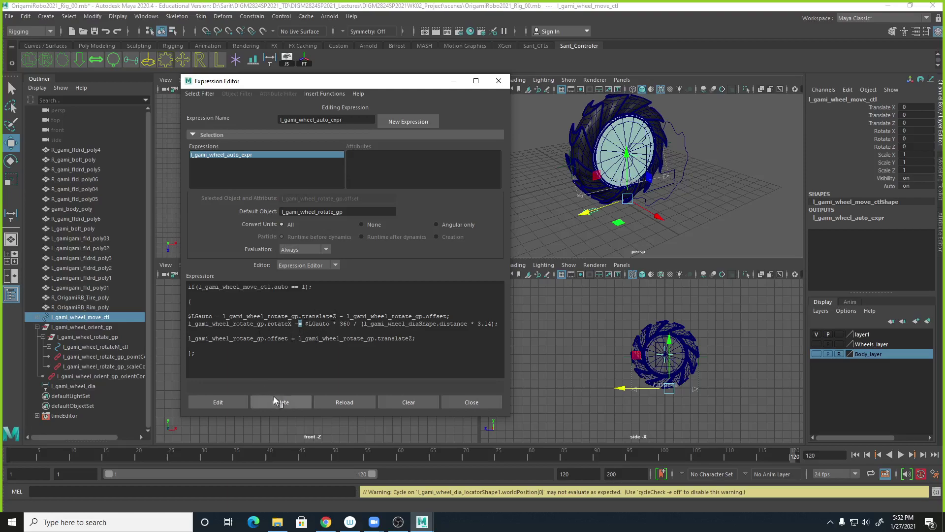
pyautogui.click(340, 324)
pyautogui.write('-')
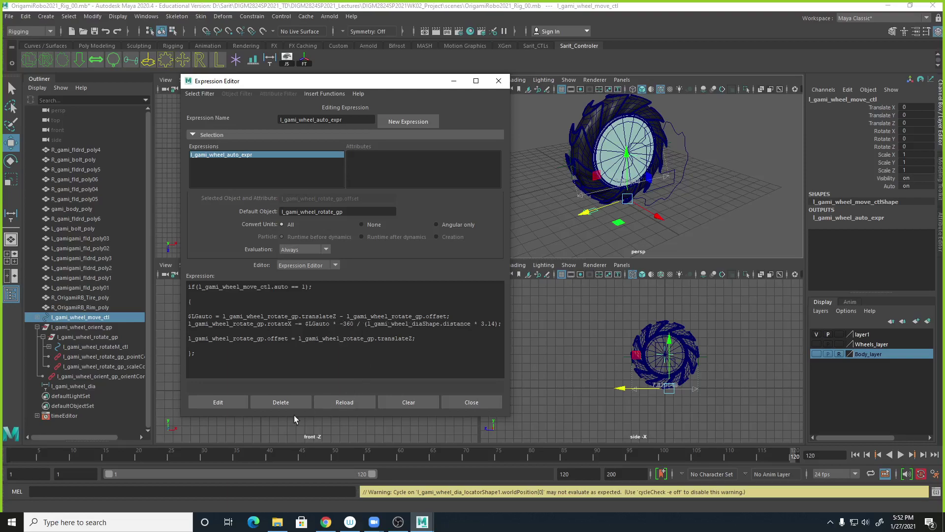
pyautogui.click(231, 403)
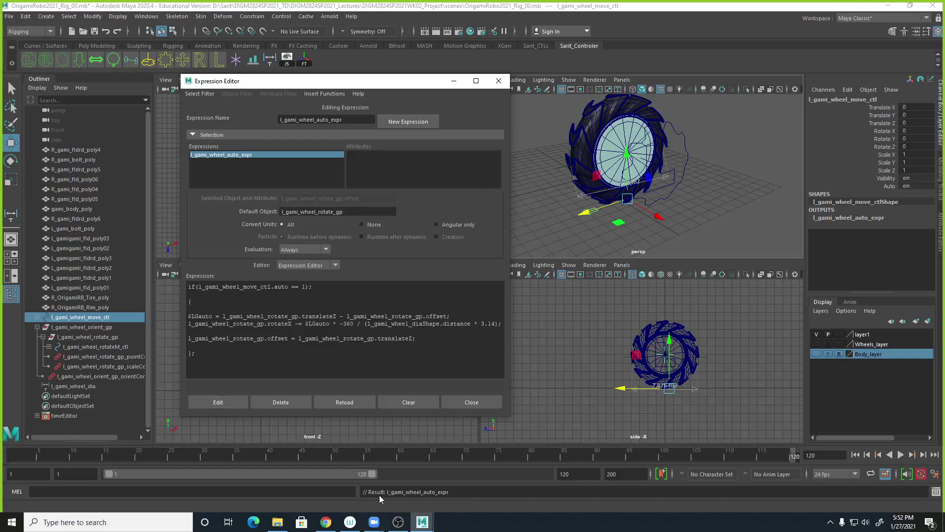
# Test the edited expression by moving l_gami_wheel_move_ctl along Z, and undo the move.
pyautogui.moveTo(585, 212)
pyautogui.mouseDown()
pyautogui.moveTo(553, 223)
pyautogui.moveTo(599, 211)
pyautogui.moveTo(572, 218)
pyautogui.mouseUp()
pyautogui.hotkey('ctrl', 'z')
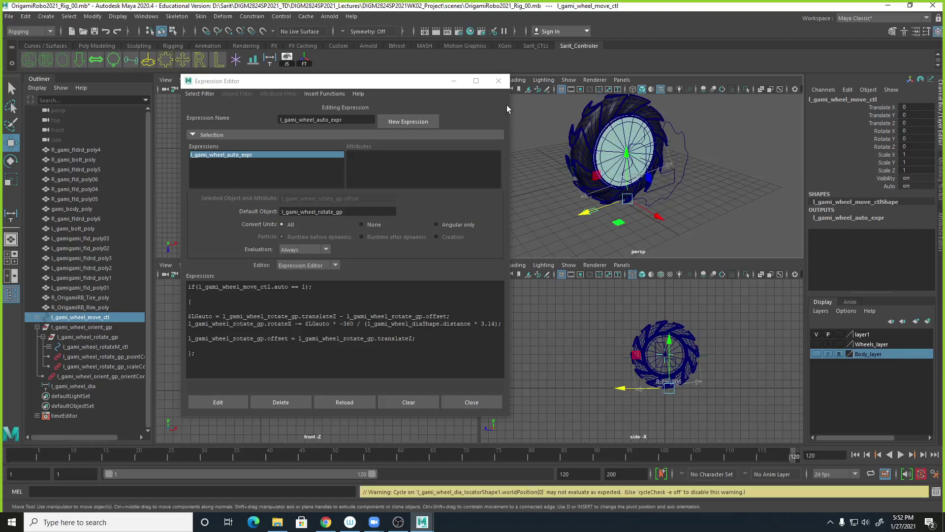
# Close the Expression Editor and save the scene, accepting the student version notice.
pyautogui.click(498, 82)
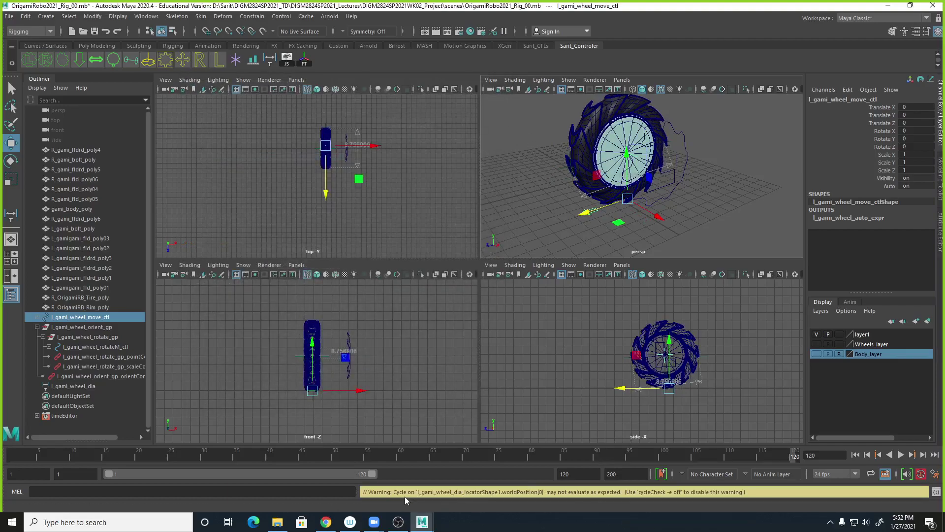
pyautogui.click(717, 209)
pyautogui.hotkey('ctrl', 's')
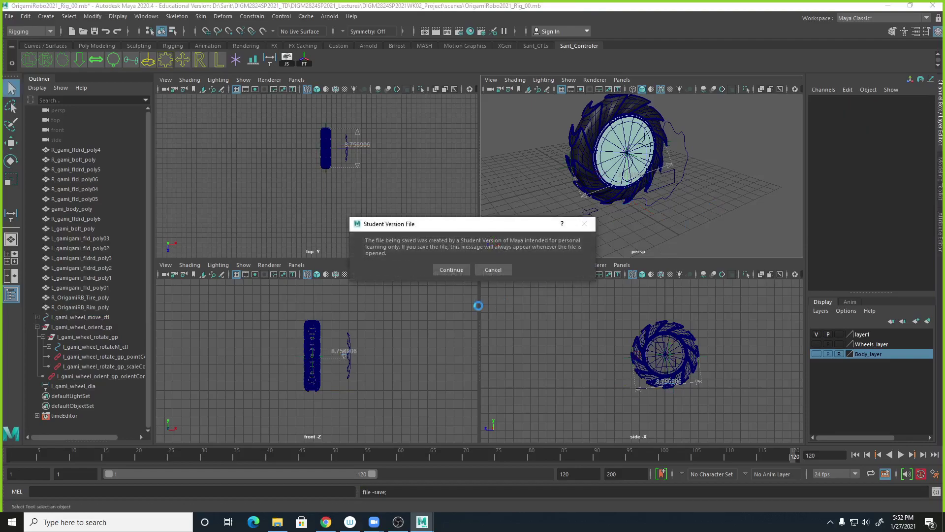
pyautogui.click(459, 271)
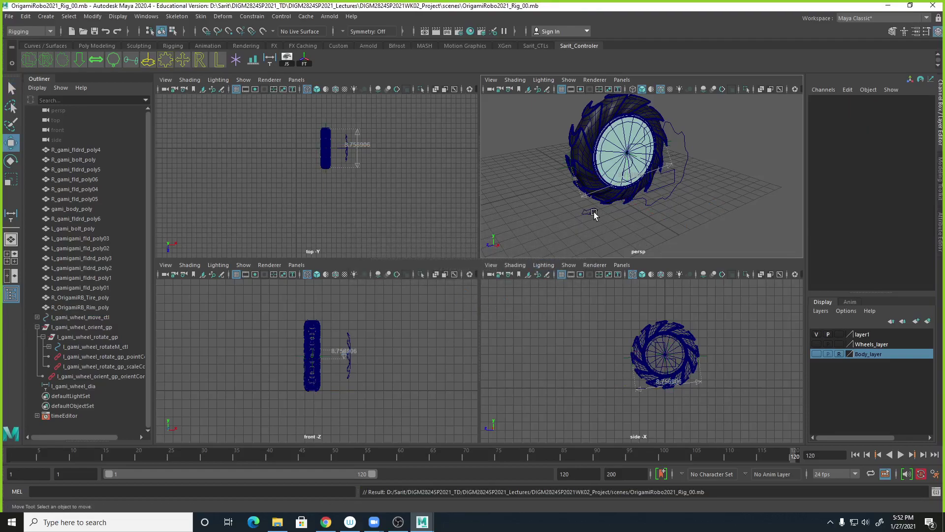
# Move l_gami_wheel_move_ctl about 4.8 units along Z to test the wheel's rolling.
pyautogui.click(594, 212)
pyautogui.press('w')
pyautogui.moveTo(607, 217); pyautogui.dragTo(521, 234)
# Turn off the control's Auto attribute, move it slightly back along Z to test the wheel, and deselect it.
pyautogui.click(917, 186)
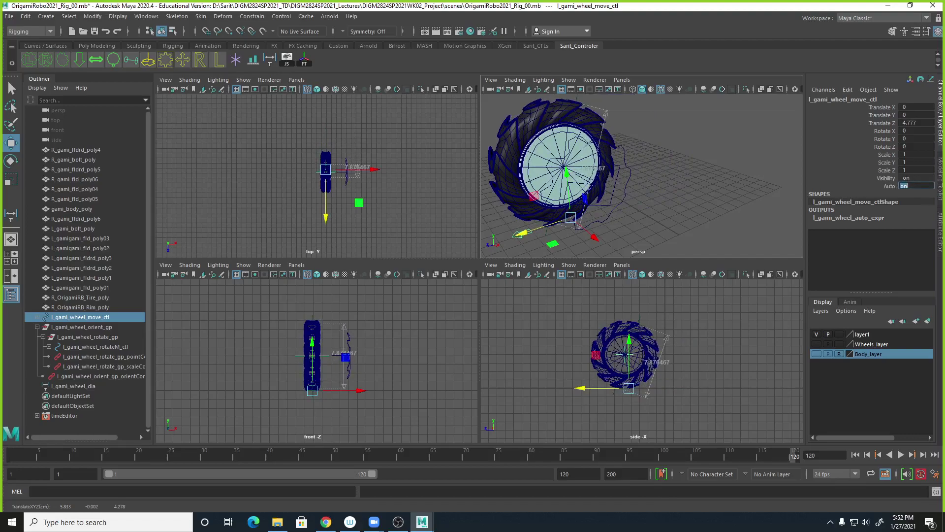
pyautogui.write('0')
pyautogui.press('Return')
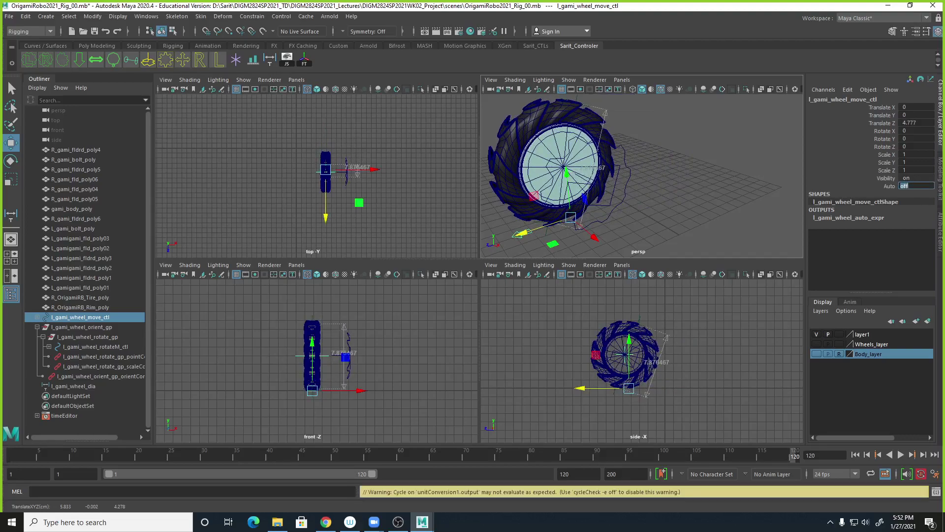
pyautogui.moveTo(527, 232)
pyautogui.mouseDown()
pyautogui.moveTo(628, 226)
pyautogui.moveTo(528, 255)
pyautogui.moveTo(517, 236)
pyautogui.moveTo(485, 248)
pyautogui.moveTo(576, 228)
pyautogui.moveTo(506, 246)
pyautogui.moveTo(539, 239)
pyautogui.mouseUp()
pyautogui.click(691, 219)
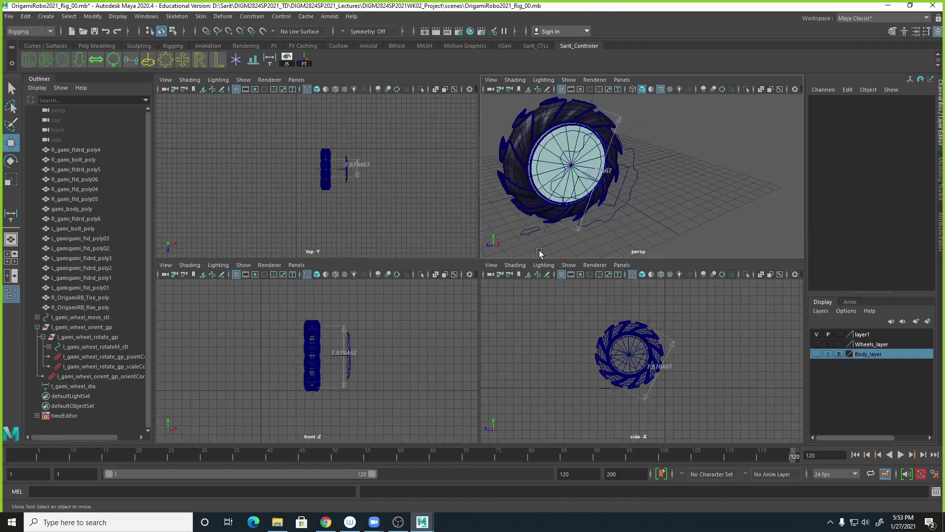
# Select l_gami_wheel_move_ctl, turn its Auto attribute on, and move it back to about -5.8 along Z to test the wheel.
pyautogui.click(527, 230)
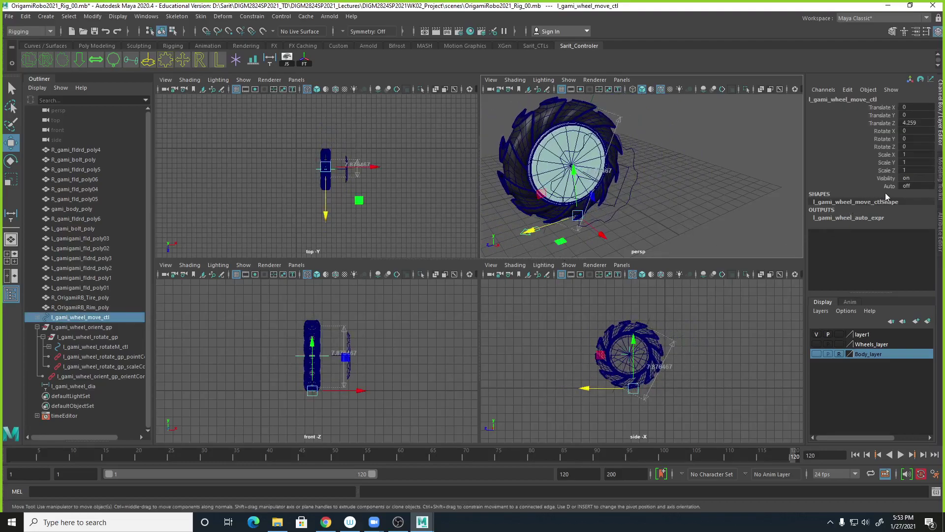
pyautogui.moveTo(529, 231)
pyautogui.mouseDown()
pyautogui.moveTo(674, 216)
pyautogui.moveTo(533, 246)
pyautogui.moveTo(546, 240)
pyautogui.moveTo(530, 231)
pyautogui.mouseUp()
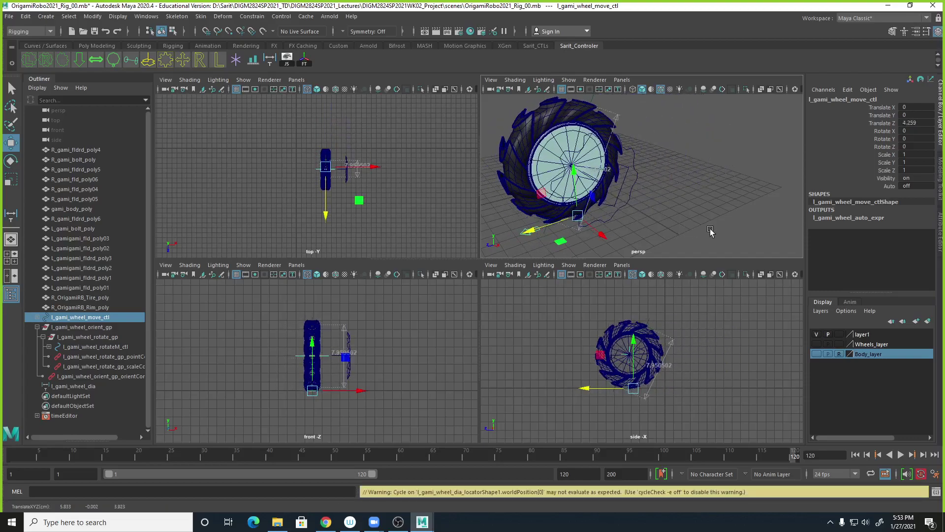
pyautogui.click(906, 186)
pyautogui.write('on')
pyautogui.press('Return')
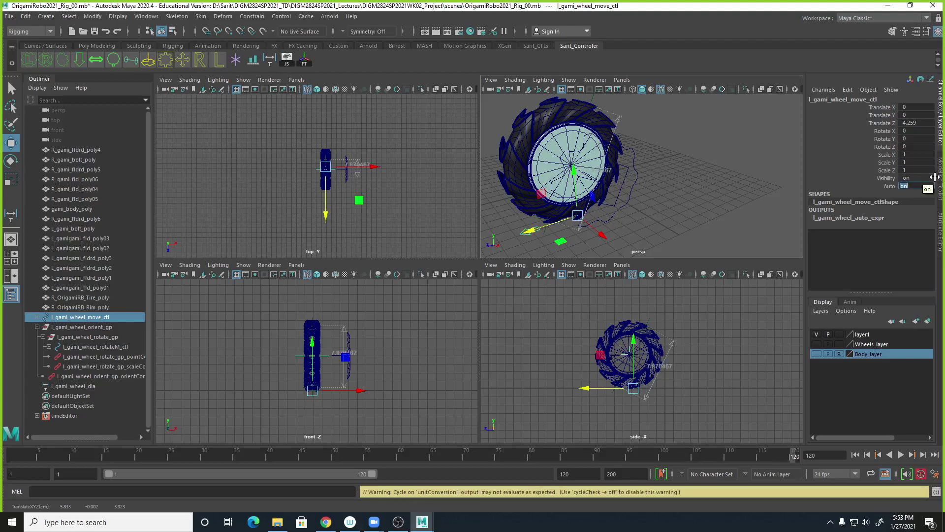
pyautogui.moveTo(532, 235); pyautogui.dragTo(661, 209)
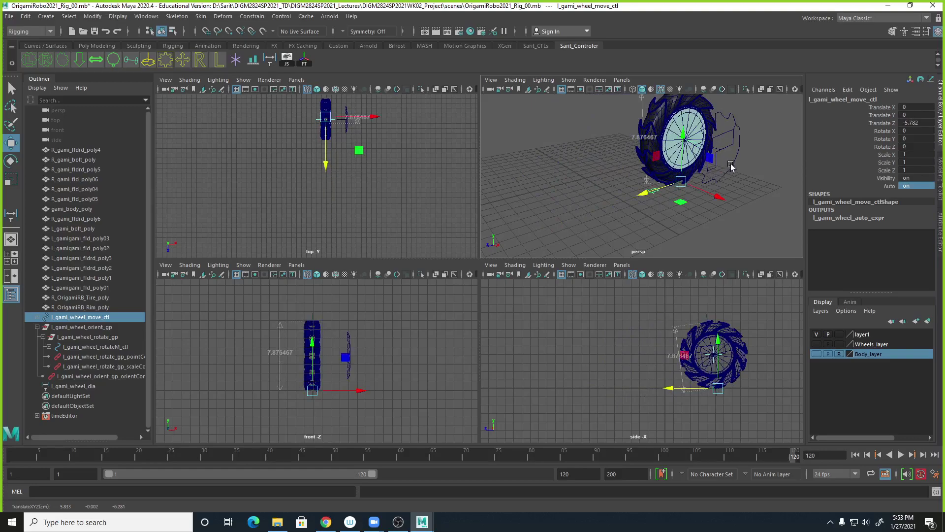
# Turn off the Auto attribute of l_gami_wheel_move_ctl.
pyautogui.doubleClick(918, 185)
pyautogui.write('0')
pyautogui.press('Return')
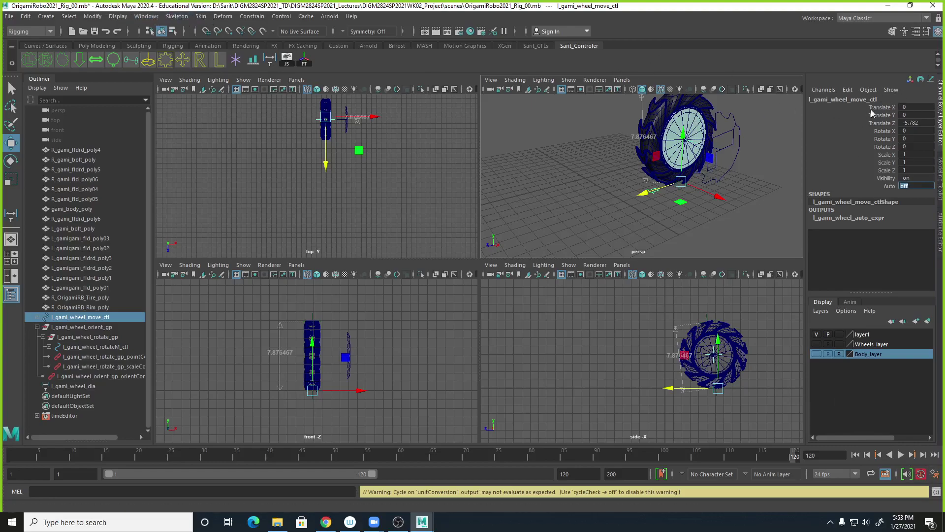
# Open the Expression Editor, list expressions by expression name, and load l_gami_wheel_auto_expr.
pyautogui.click(886, 123)
pyautogui.click(847, 90)
pyautogui.click(847, 101)
pyautogui.click(211, 155)
pyautogui.click(362, 161)
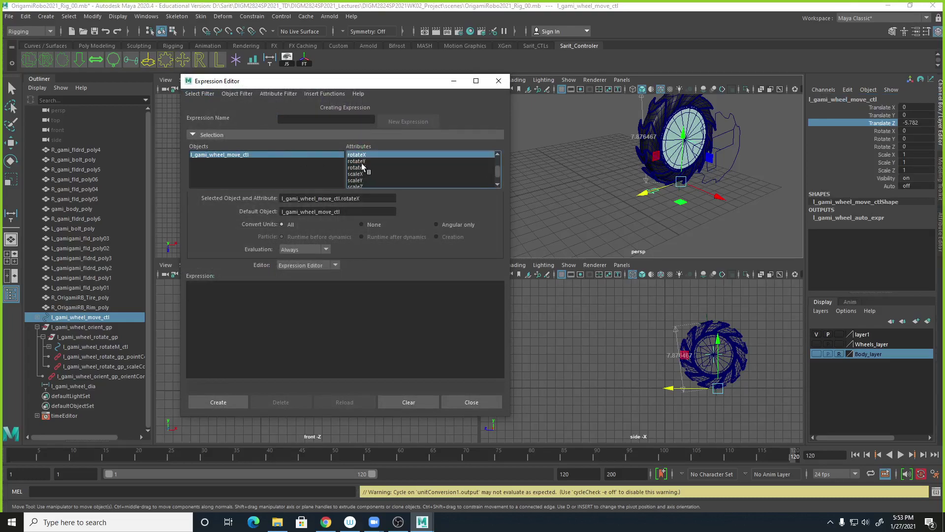
pyautogui.scroll(2, 376, 157)
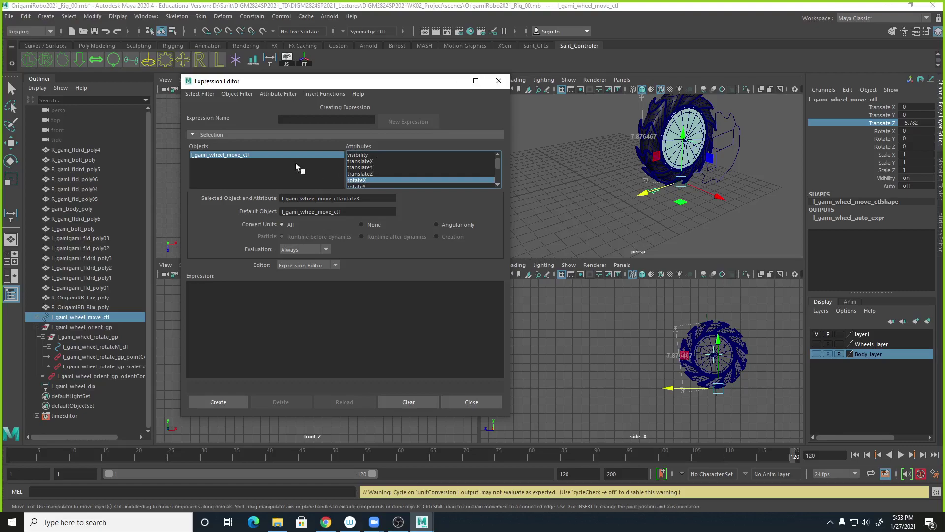
pyautogui.click(203, 94)
pyautogui.click(197, 113)
pyautogui.click(203, 94)
pyautogui.click(209, 103)
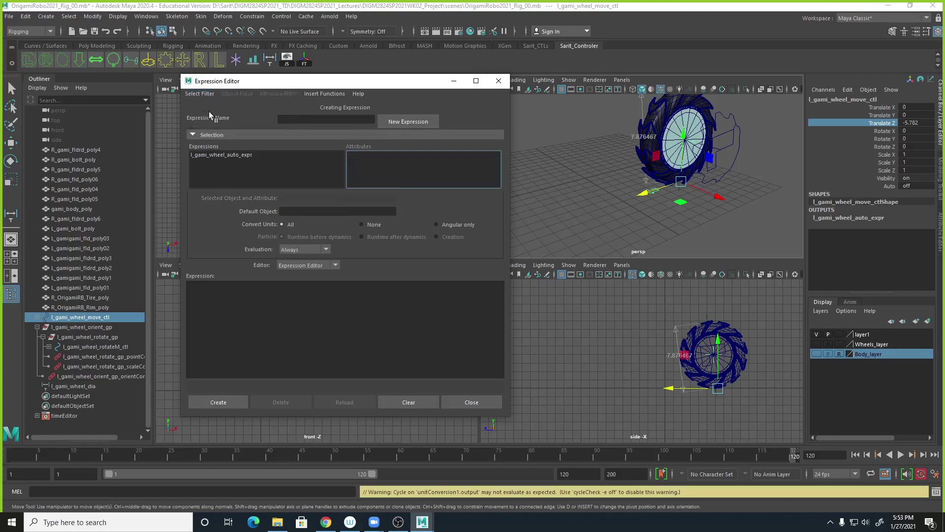
pyautogui.click(239, 155)
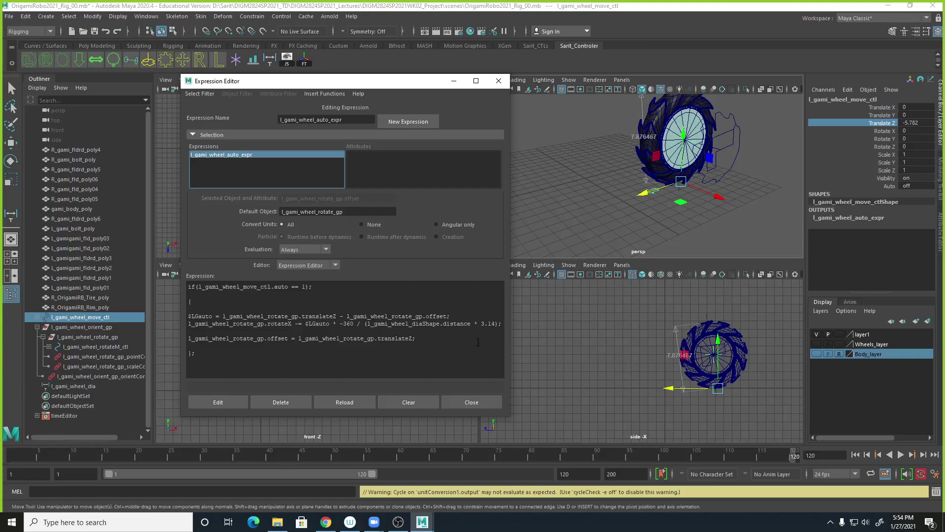
# Test the wheel with Auto off by moving l_gami_wheel_move_ctl forward to about -0.8 along Z.
pyautogui.click(655, 203)
pyautogui.click(650, 192)
pyautogui.moveTo(642, 195); pyautogui.dragTo(593, 224)
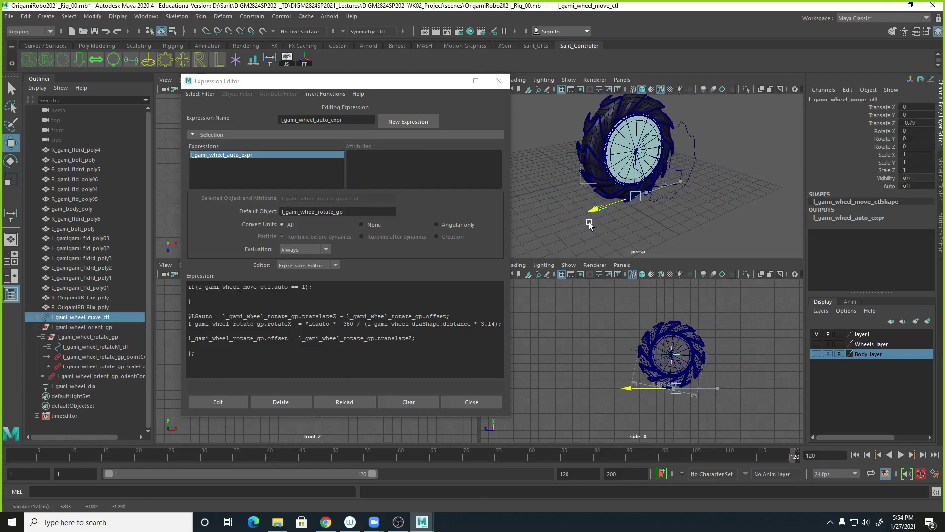
# Remove the semicolon after the if(l_gami_wheel_move_ctl.auto == 1) condition, apply the edit, and test the control along Z.
pyautogui.click(300, 287)
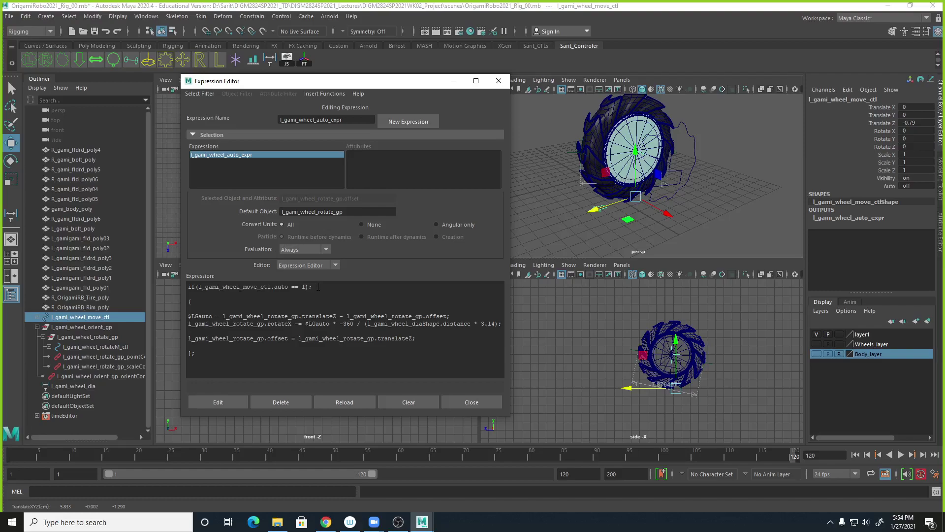
pyautogui.click(324, 288)
pyautogui.press('BackSpace')
pyautogui.write(')')
pyautogui.click(213, 403)
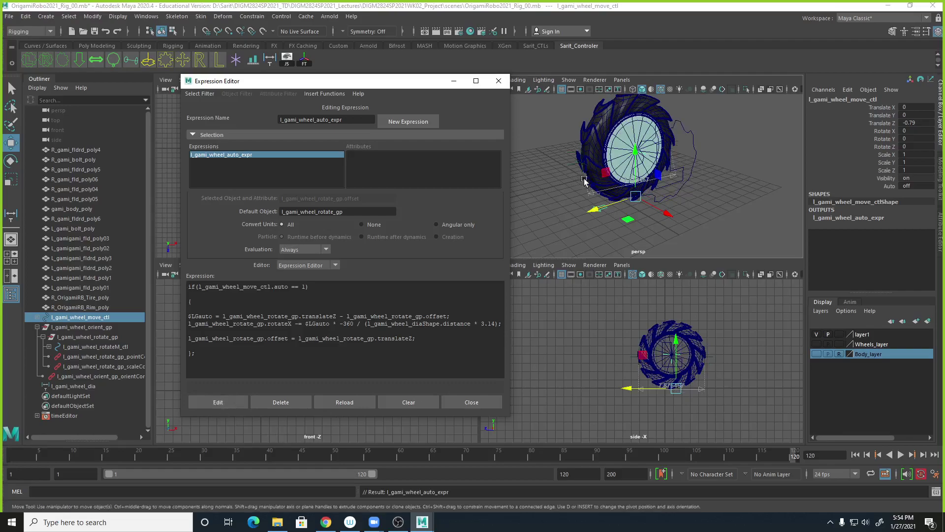
pyautogui.moveTo(601, 212)
pyautogui.mouseDown()
pyautogui.moveTo(554, 225)
pyautogui.moveTo(584, 212)
pyautogui.mouseUp()
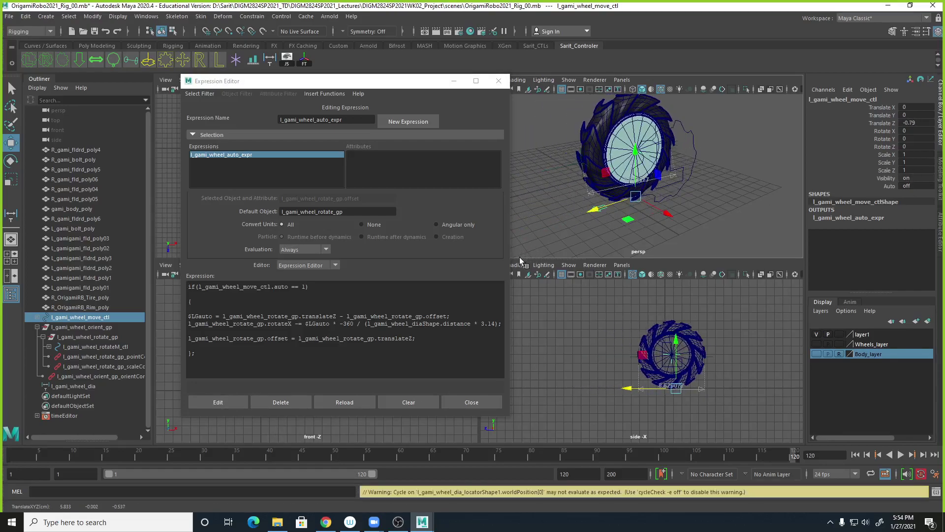
# Put the semicolon back after the if condition, apply the edit, and move the control back to about -2.1 along Z.
pyautogui.click(318, 293)
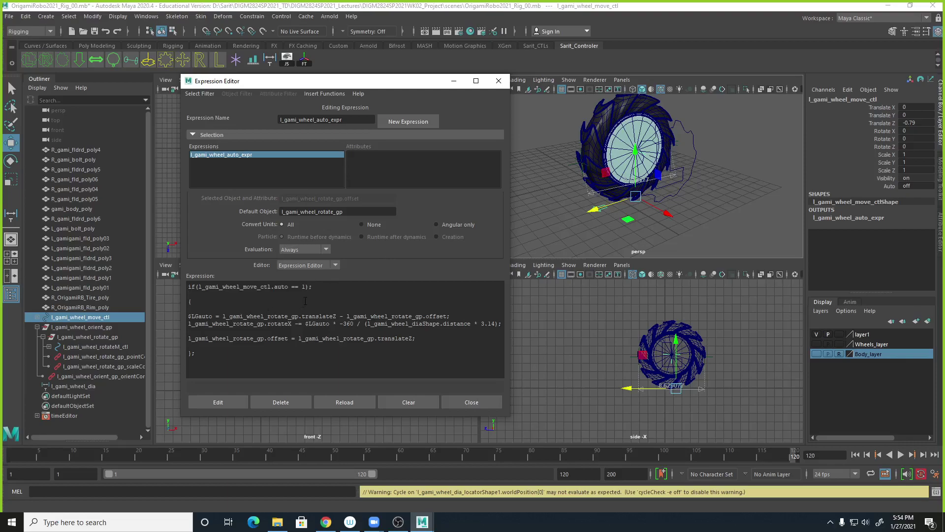
pyautogui.moveTo(309, 288); pyautogui.dragTo(178, 289)
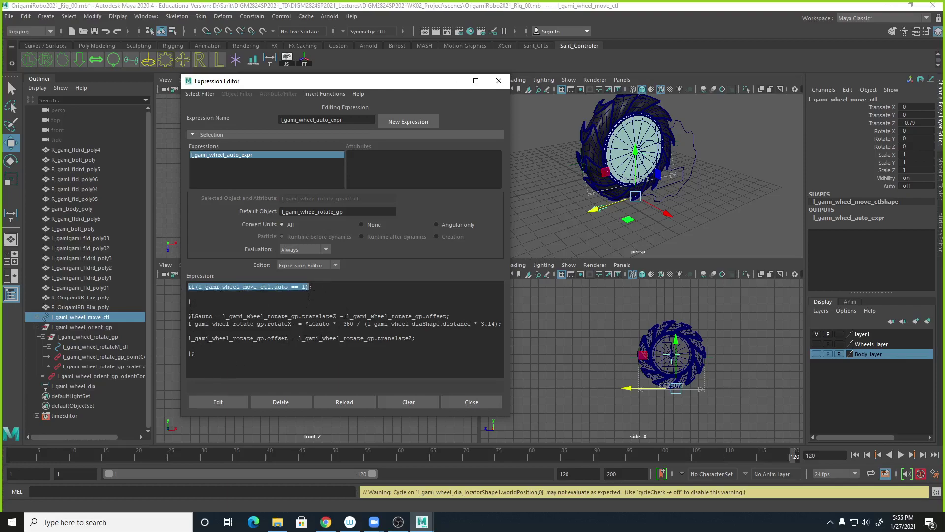
pyautogui.click(324, 294)
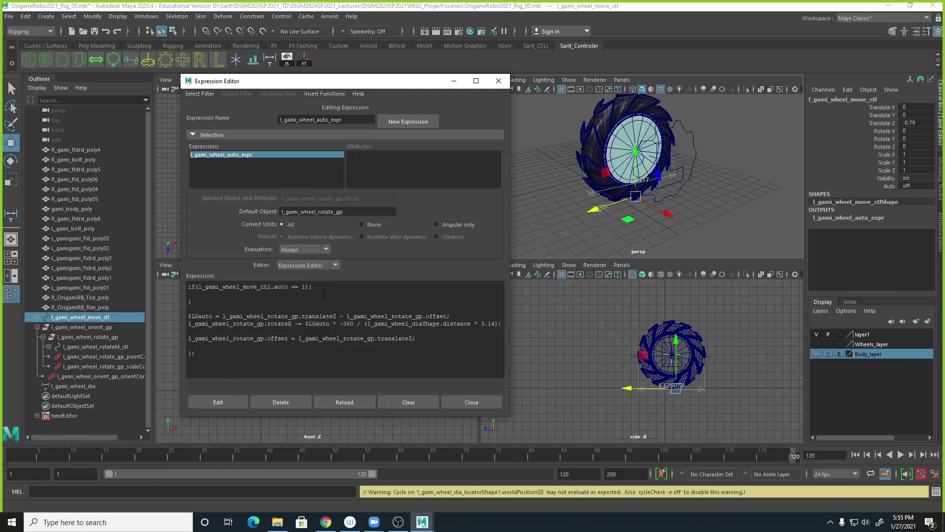
pyautogui.click(243, 401)
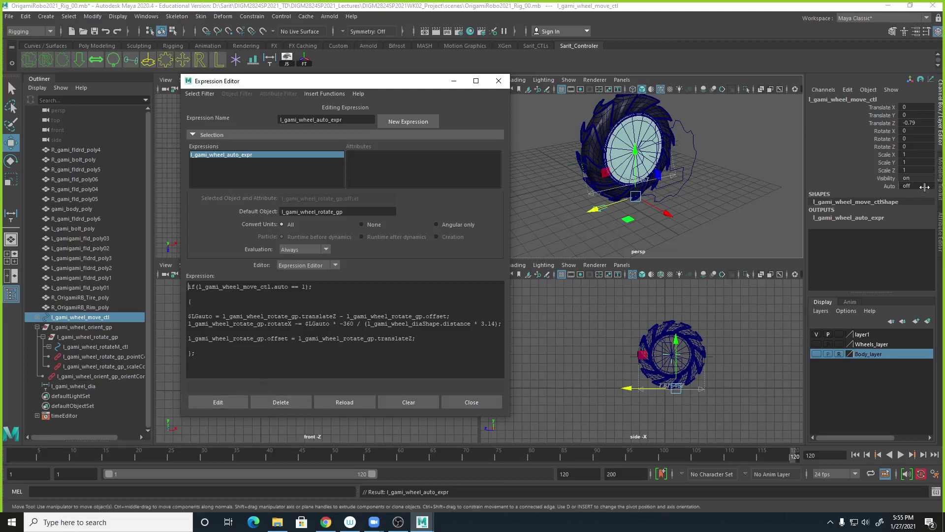
pyautogui.moveTo(598, 211)
pyautogui.mouseDown()
pyautogui.moveTo(514, 239)
pyautogui.moveTo(611, 203)
pyautogui.mouseUp()
# Delete the semicolon after the if condition again, apply the edit, and move the control forward to about 0.9 along Z.
pyautogui.click(306, 287)
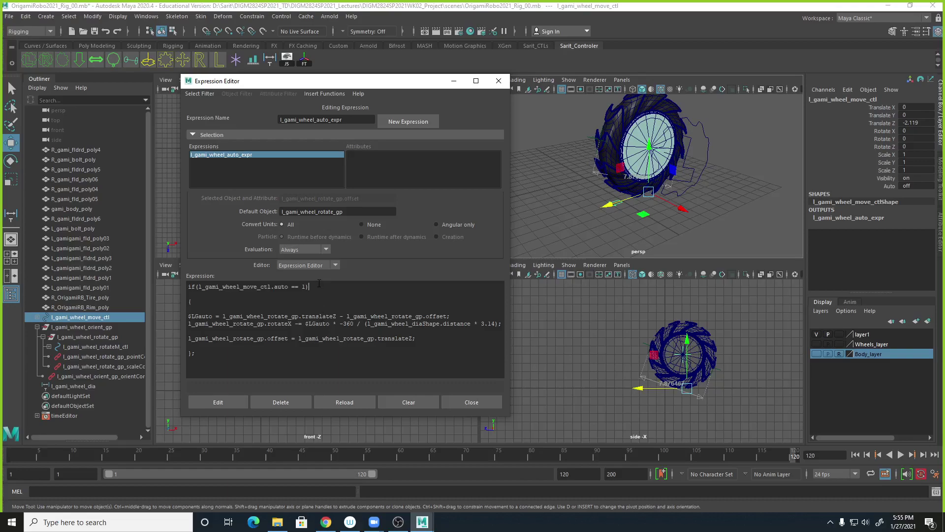
pyautogui.click(233, 403)
pyautogui.moveTo(622, 207); pyautogui.dragTo(577, 218)
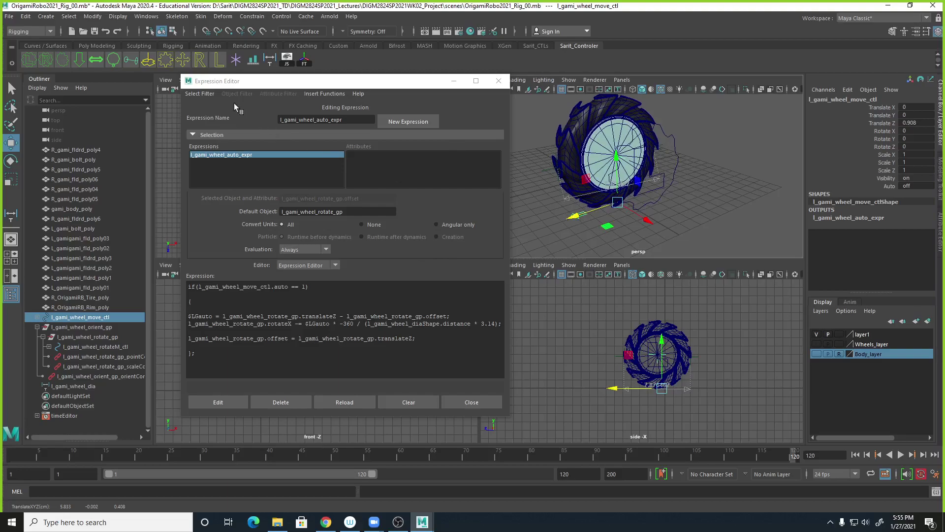
# Bring up the Expression Editor again and filter its list by expression name.
pyautogui.click(147, 16)
pyautogui.moveTo(166, 52)
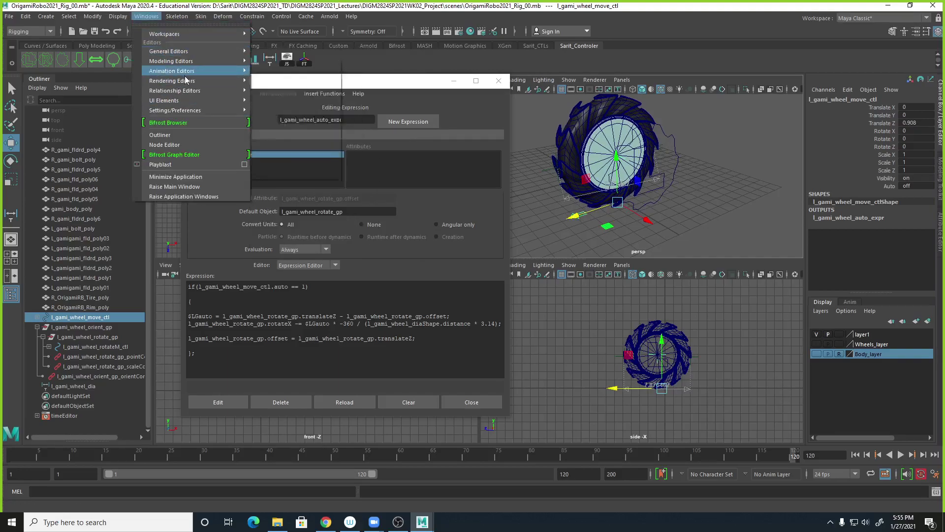
pyautogui.moveTo(185, 73)
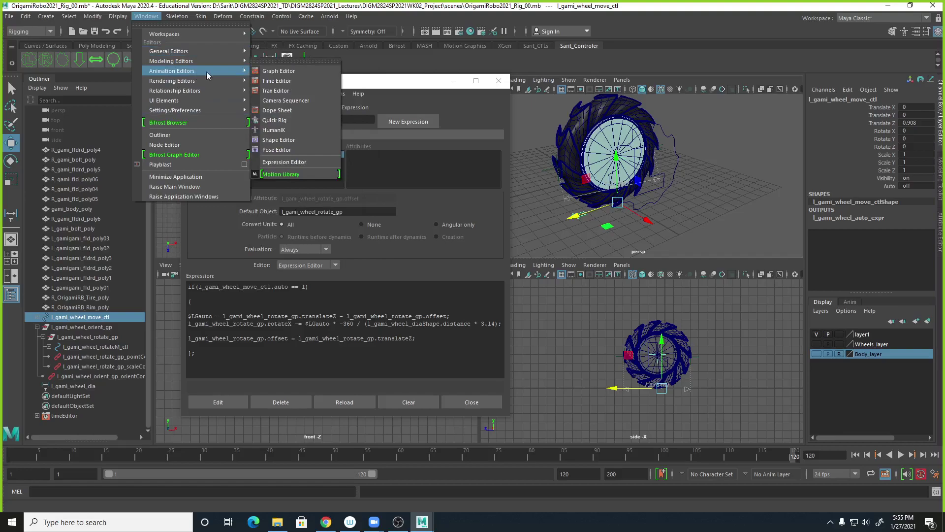
pyautogui.click(278, 163)
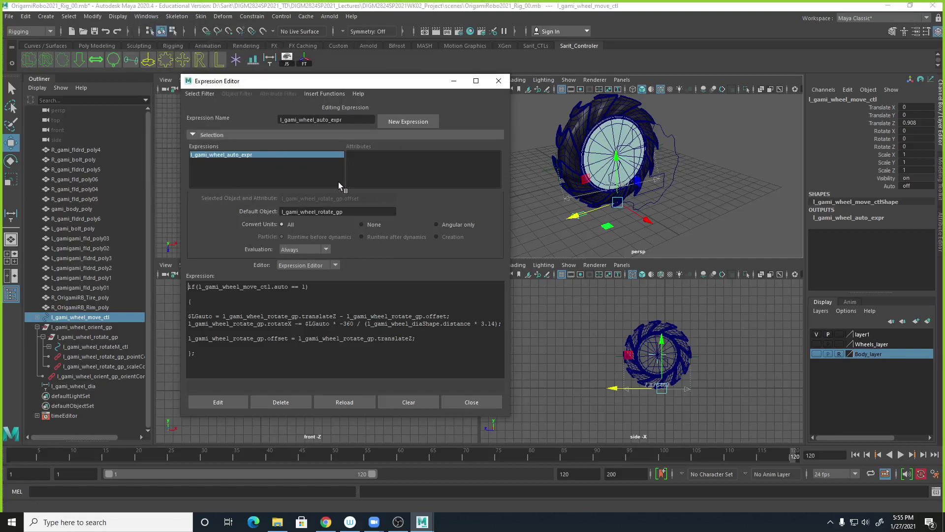
pyautogui.click(205, 94)
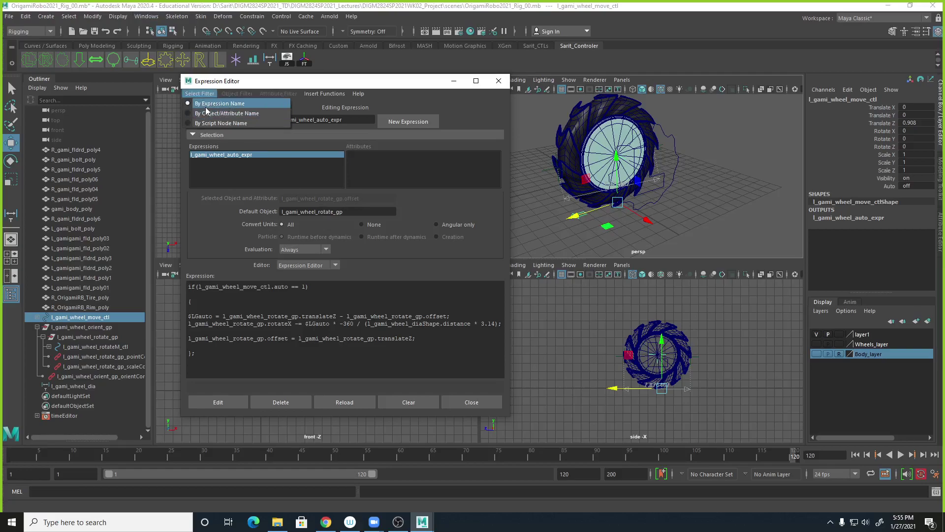
pyautogui.click(234, 106)
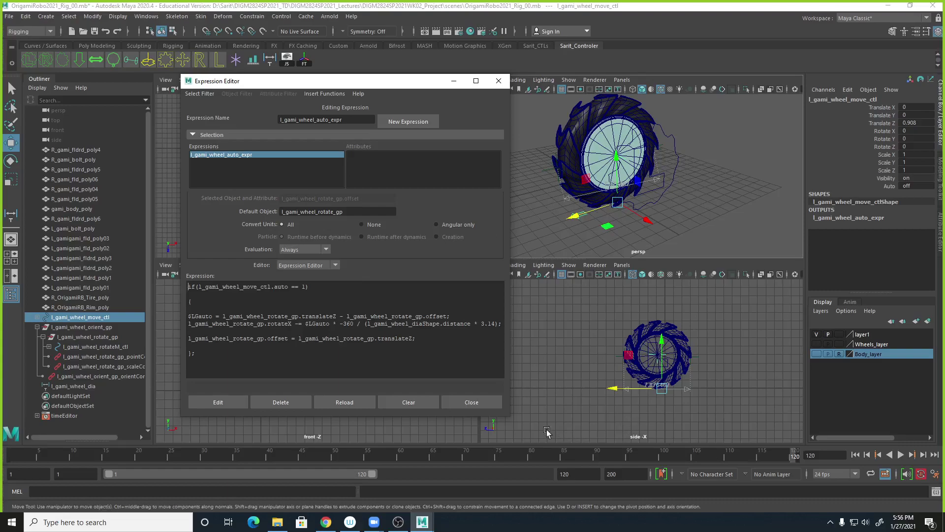
# Reapply the l_gami_wheel_auto_expr expression and close the Expression Editor.
pyautogui.click(231, 400)
pyautogui.click(327, 288)
pyautogui.click(235, 400)
pyautogui.click(472, 402)
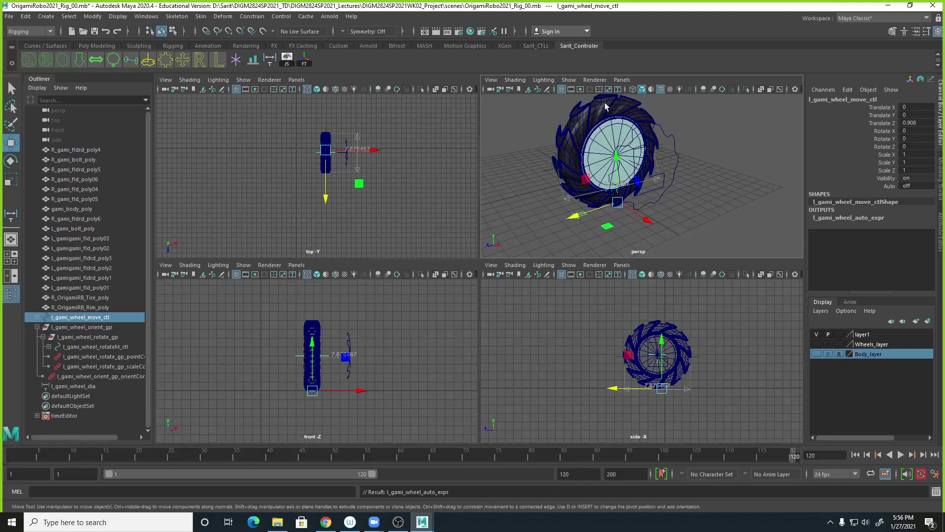
# Reopen l_gami_wheel_auto_expr in the Expression Editor and examine its if condition, braces, rotation formula and offset lines.
pyautogui.click(146, 16)
pyautogui.moveTo(175, 51)
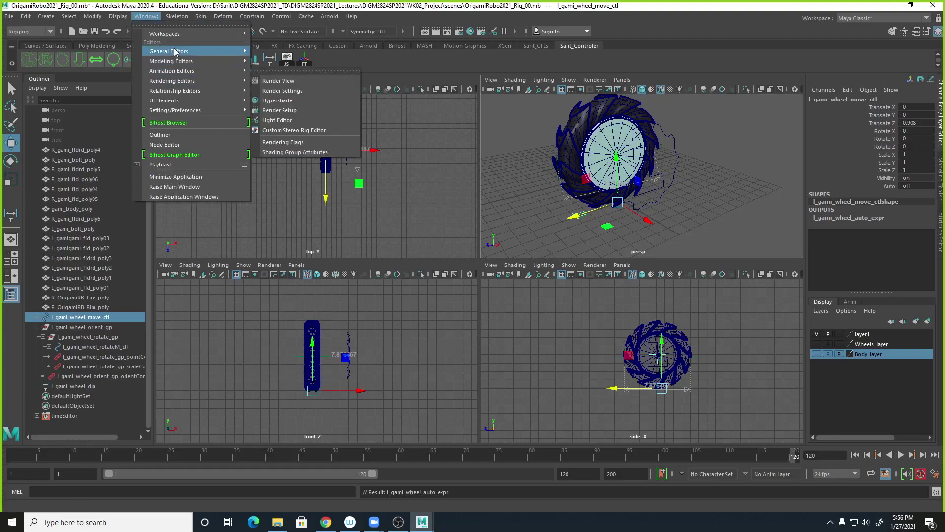
pyautogui.moveTo(172, 71)
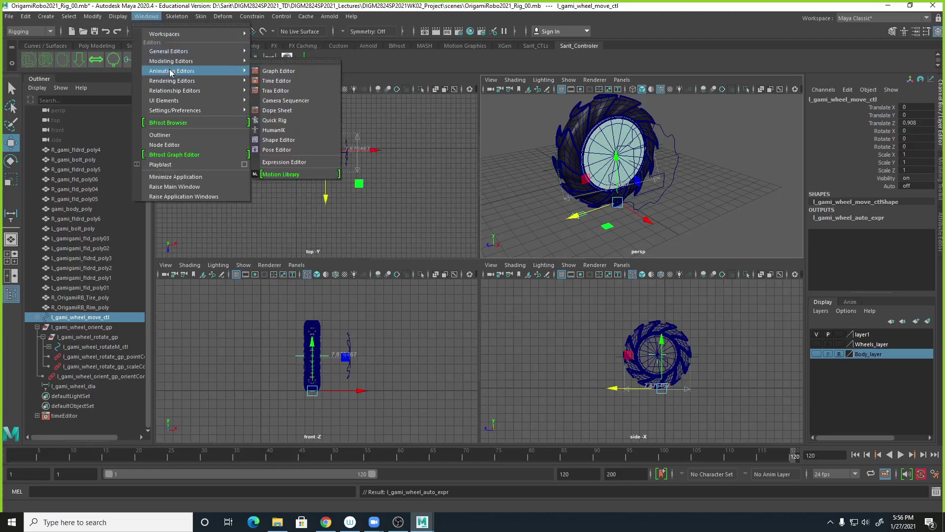
pyautogui.click(274, 163)
pyautogui.click(217, 154)
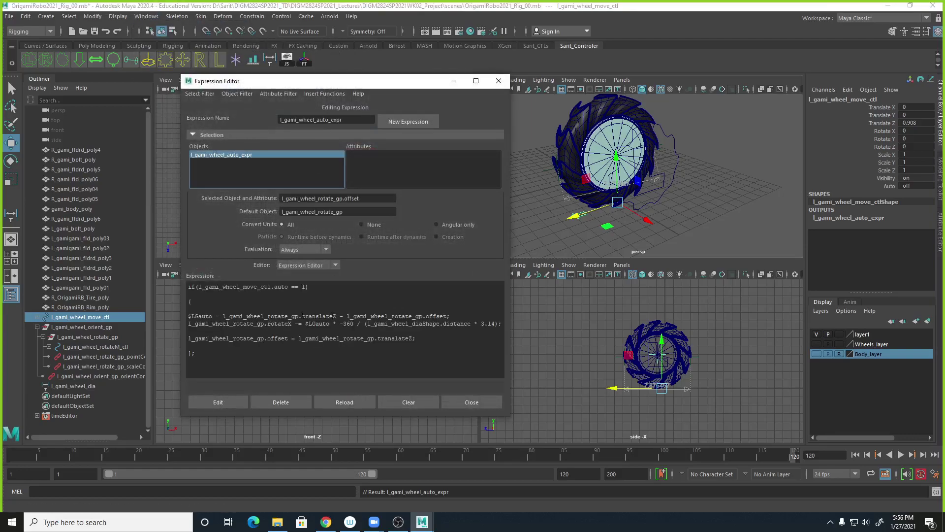
pyautogui.moveTo(223, 359); pyautogui.dragTo(189, 347)
pyautogui.click(212, 360)
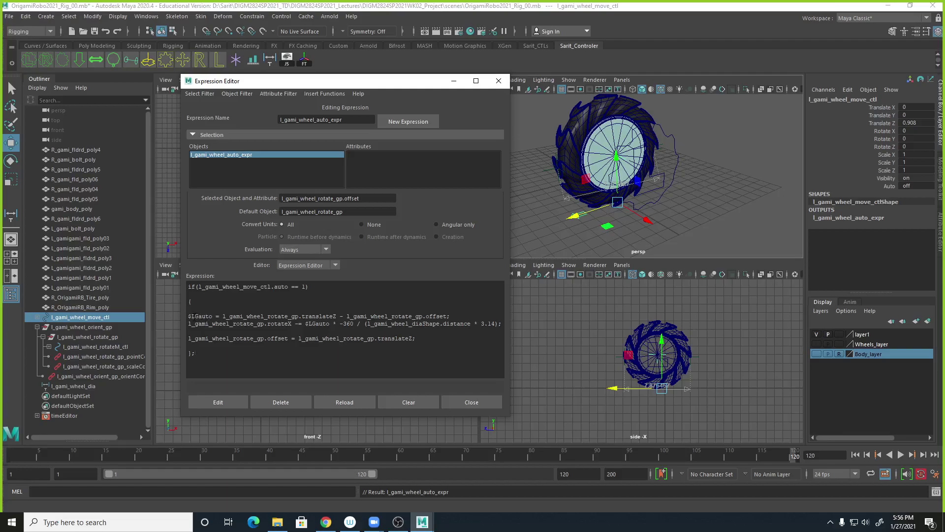
pyautogui.click(192, 316)
pyautogui.moveTo(357, 353); pyautogui.dragTo(178, 285)
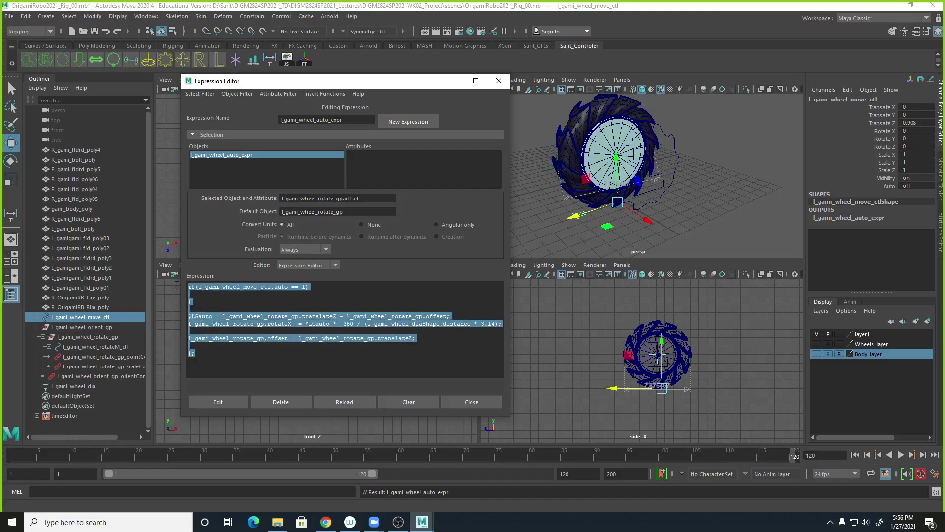
pyautogui.click(207, 309)
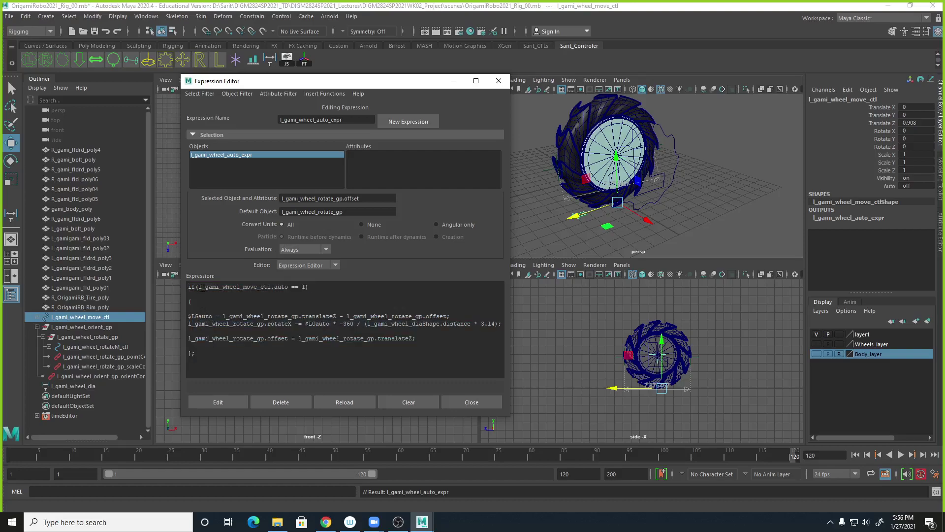
pyautogui.click(199, 286)
# Close the Expression Editor and save the scene, accepting the student version notice.
pyautogui.click(472, 403)
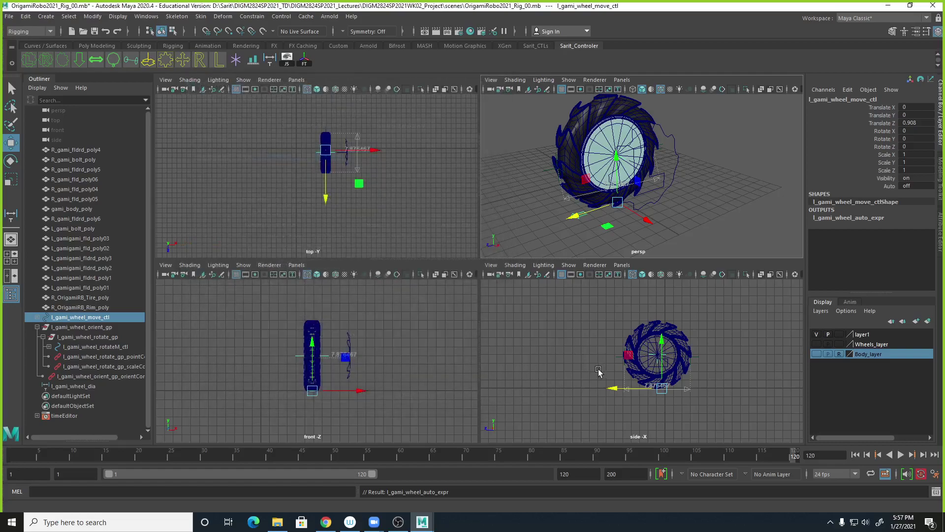
pyautogui.hotkey('ctrl', 's')
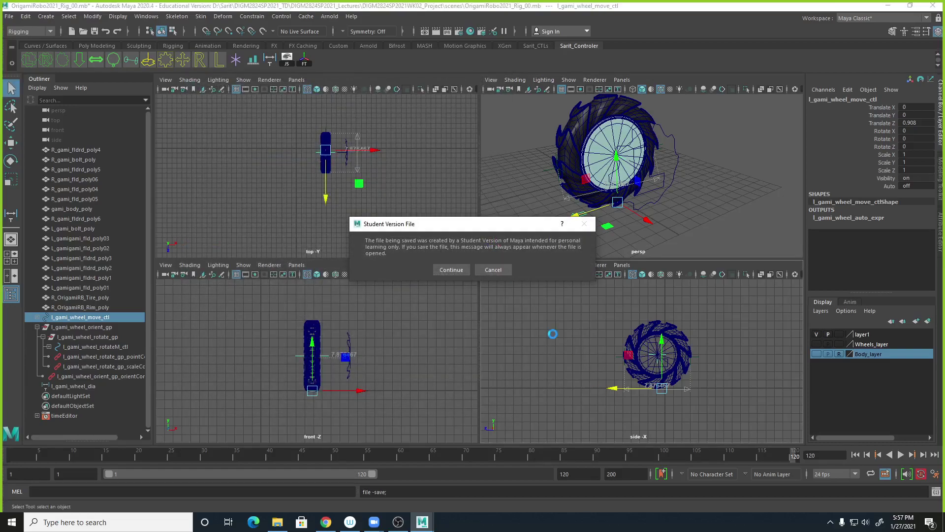
pyautogui.click(452, 269)
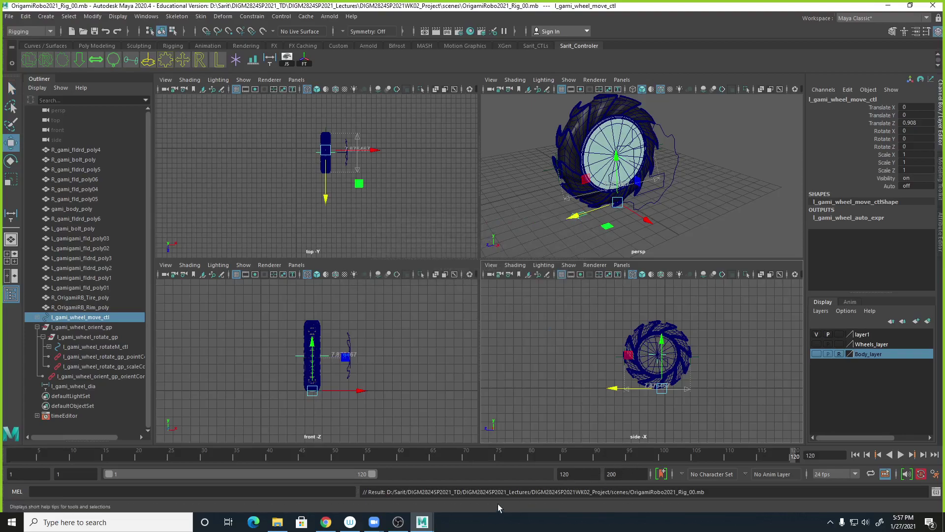
pyautogui.moveTo(423, 522)
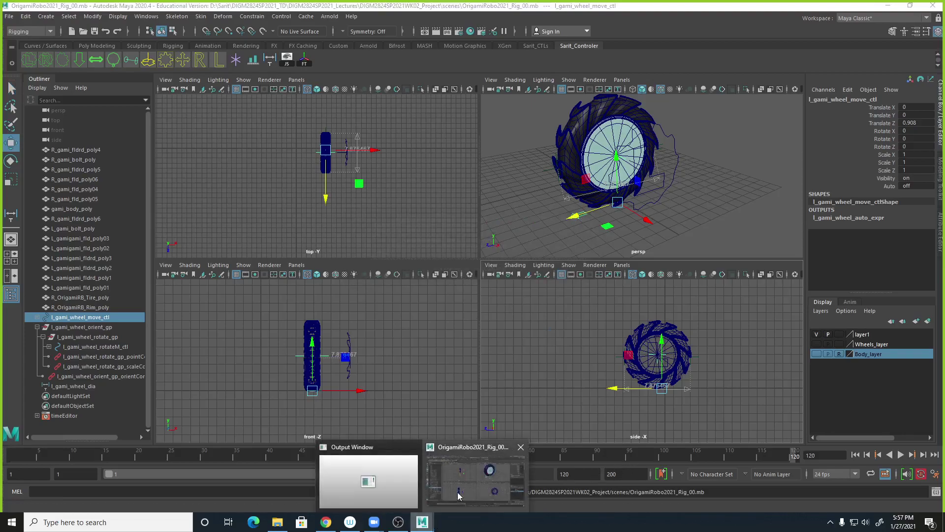
pyautogui.click(460, 489)
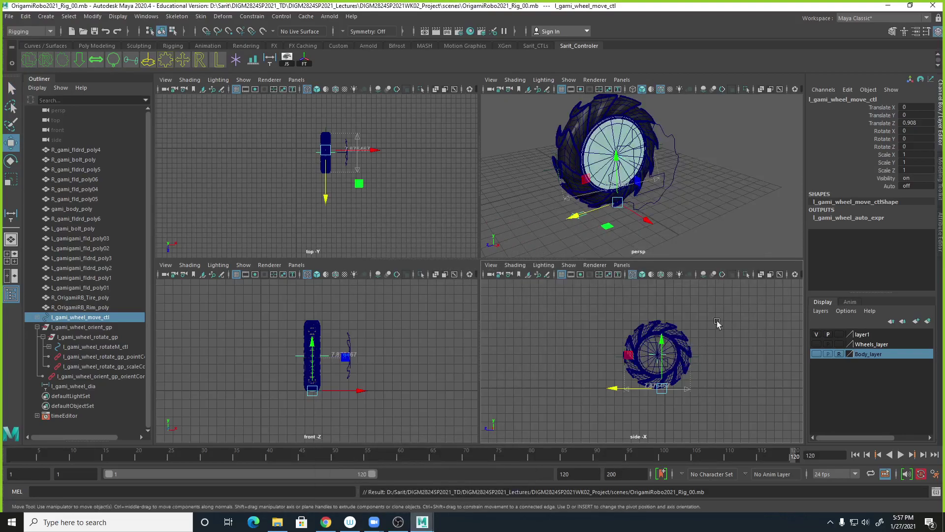
pyautogui.click(398, 522)
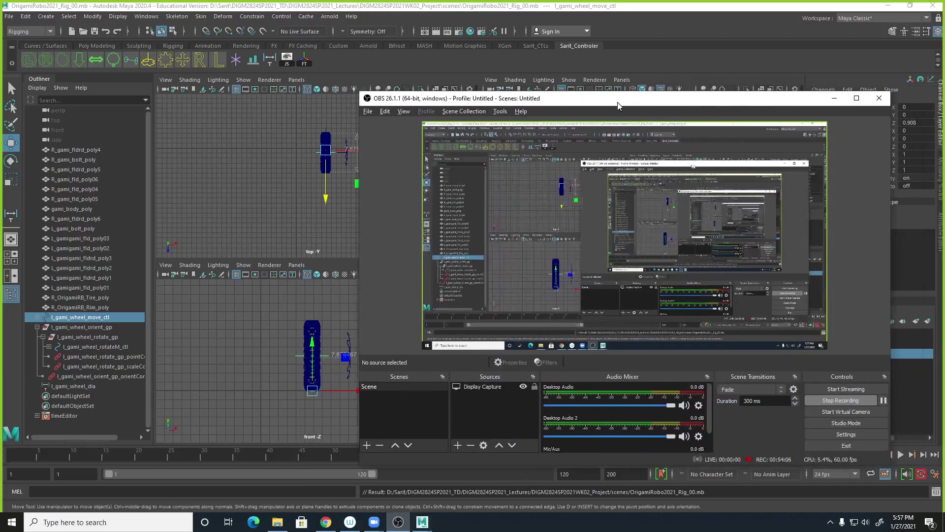